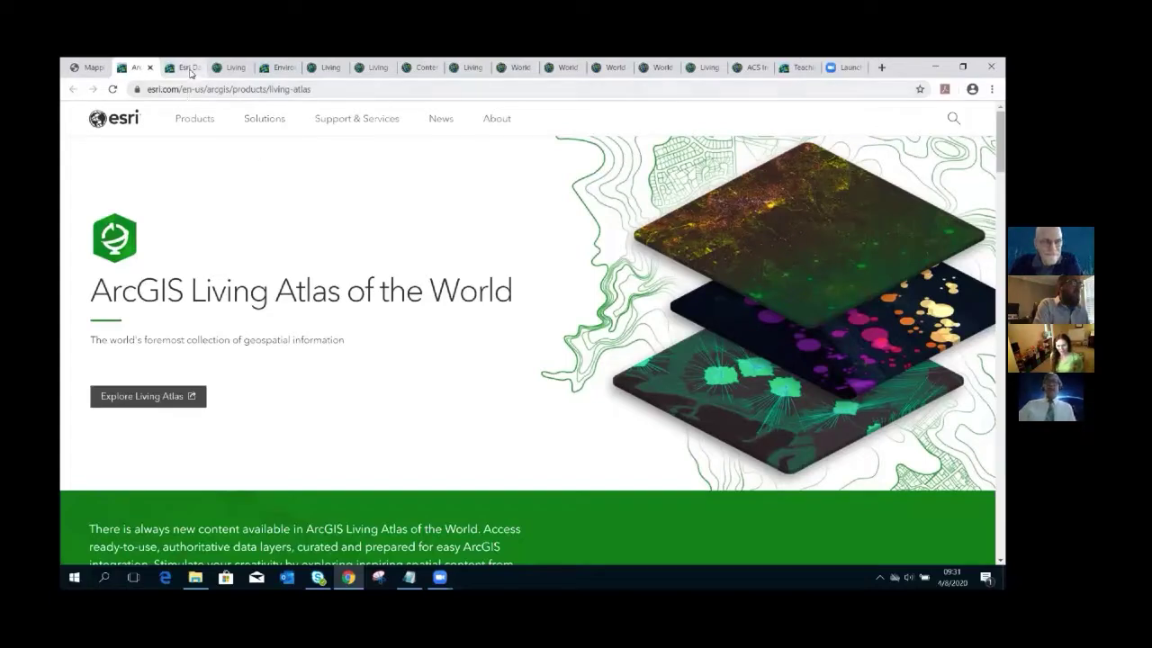
Step: Switch to the browser tab with Esri's Data and Location Services overview page
left_click(187, 68)
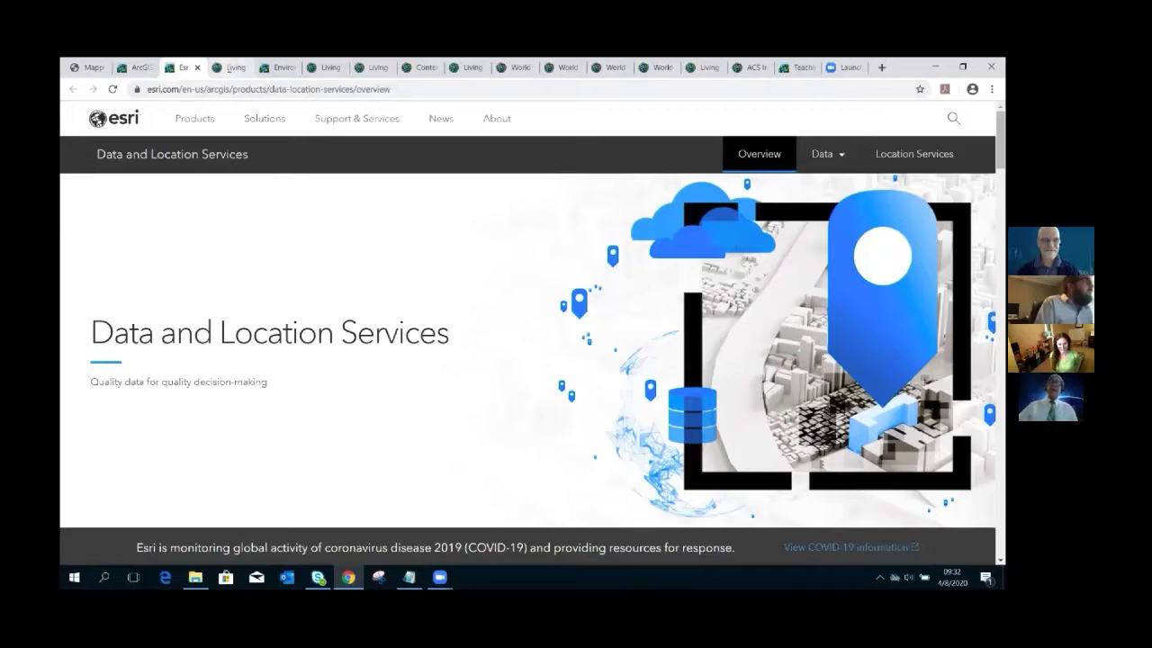
Step: Return to the Living Atlas highlighted apps gallery and launch the World Imagery Wayback App
left_click(232, 68)
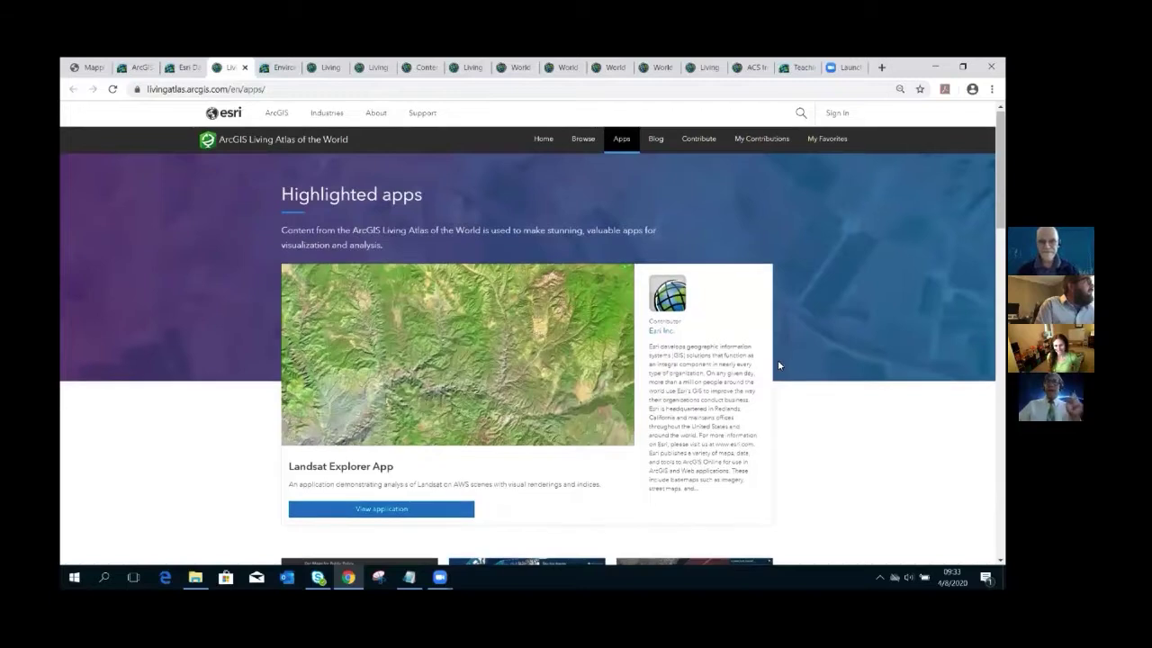
scroll(776, 366, "down", 1)
scroll(768, 362, "down", 1)
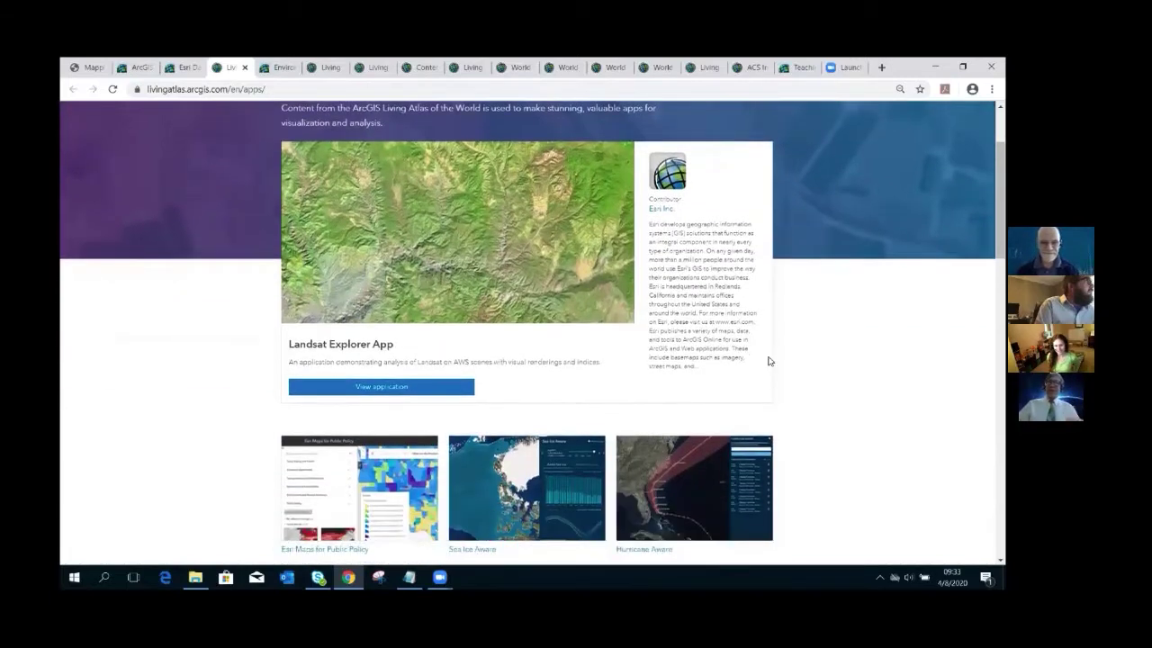
scroll(768, 361, "down", 1)
scroll(767, 359, "down", 3)
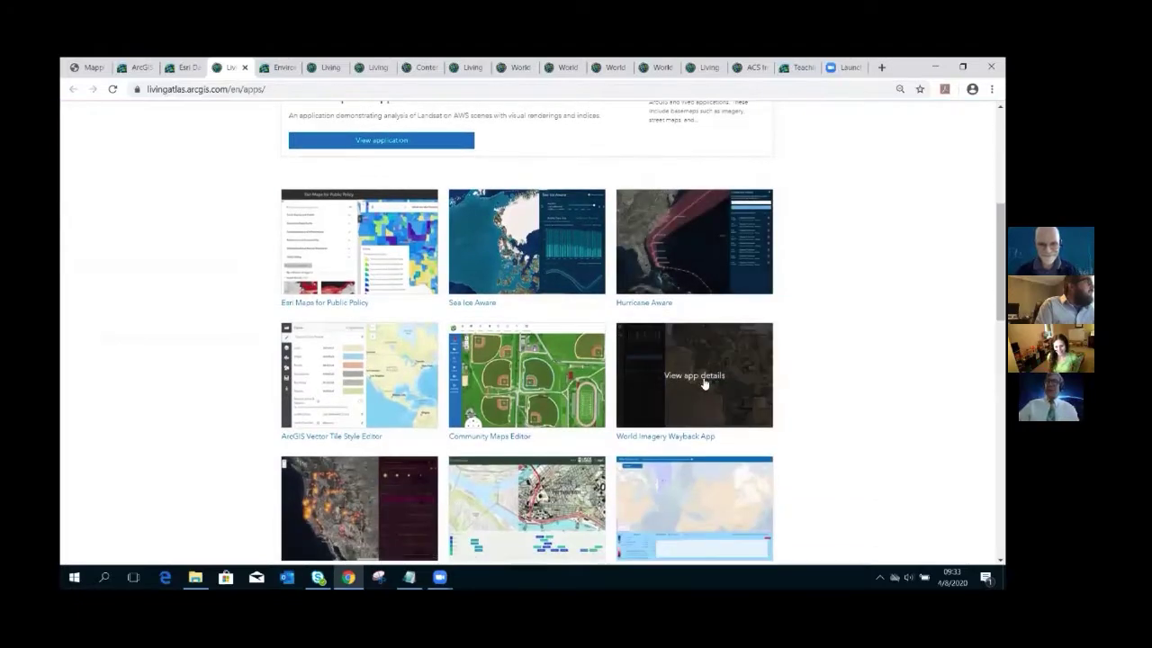
left_click(669, 440)
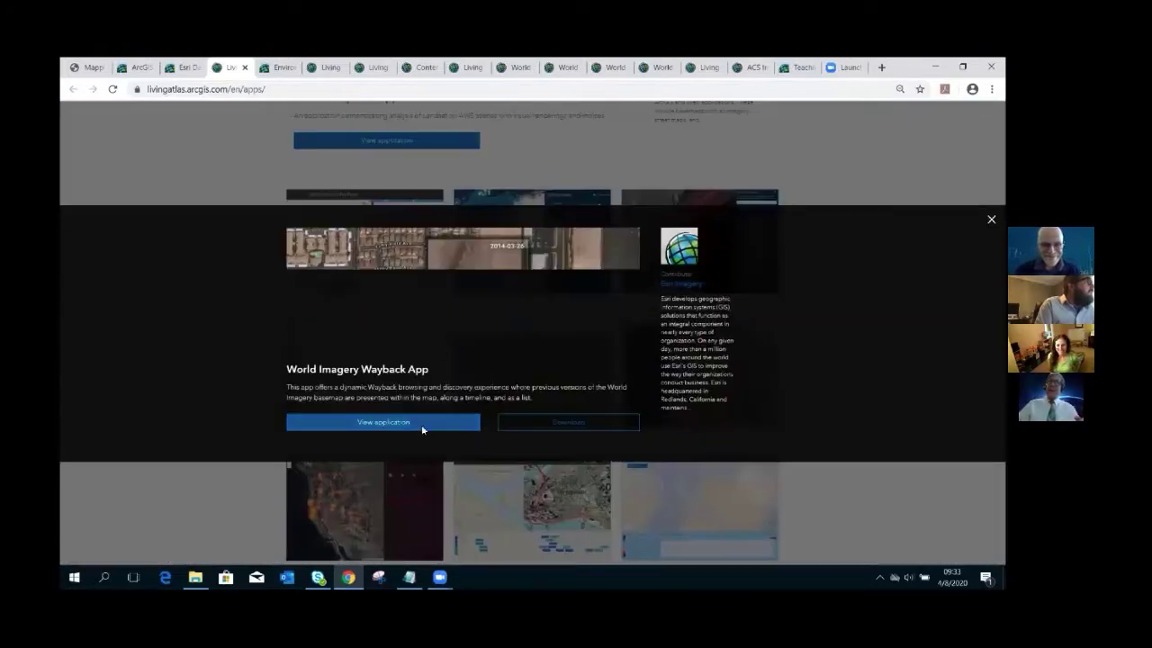
left_click(423, 430)
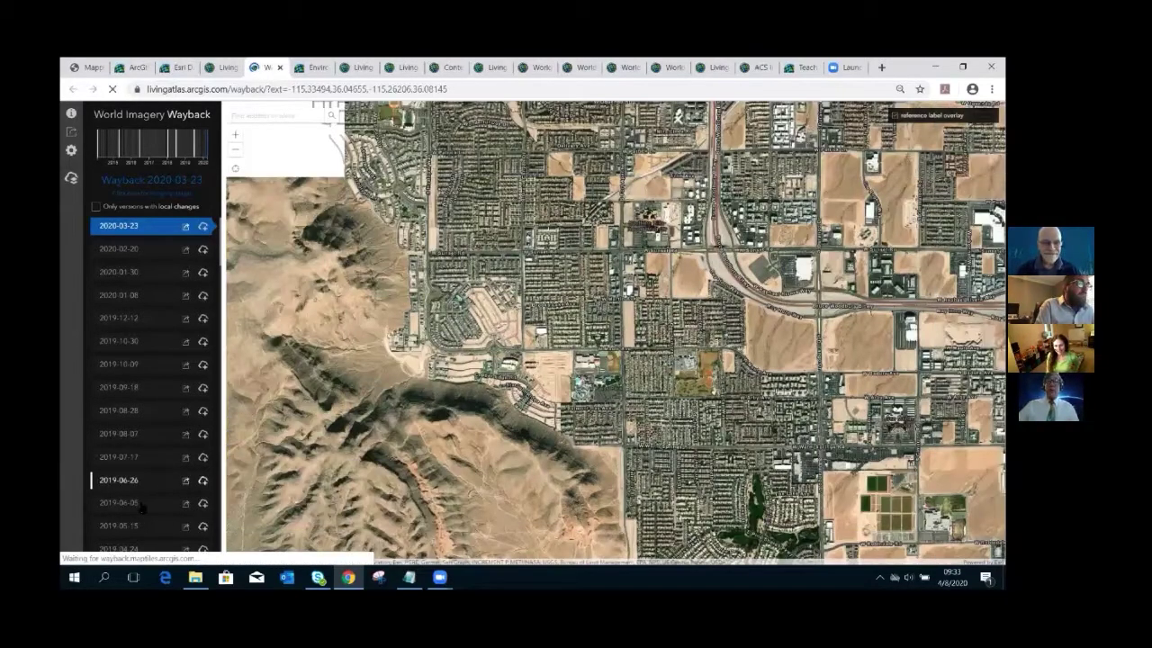
Step: Filter to versions with local changes and select the 2014-02-20 imagery
left_click(97, 208)
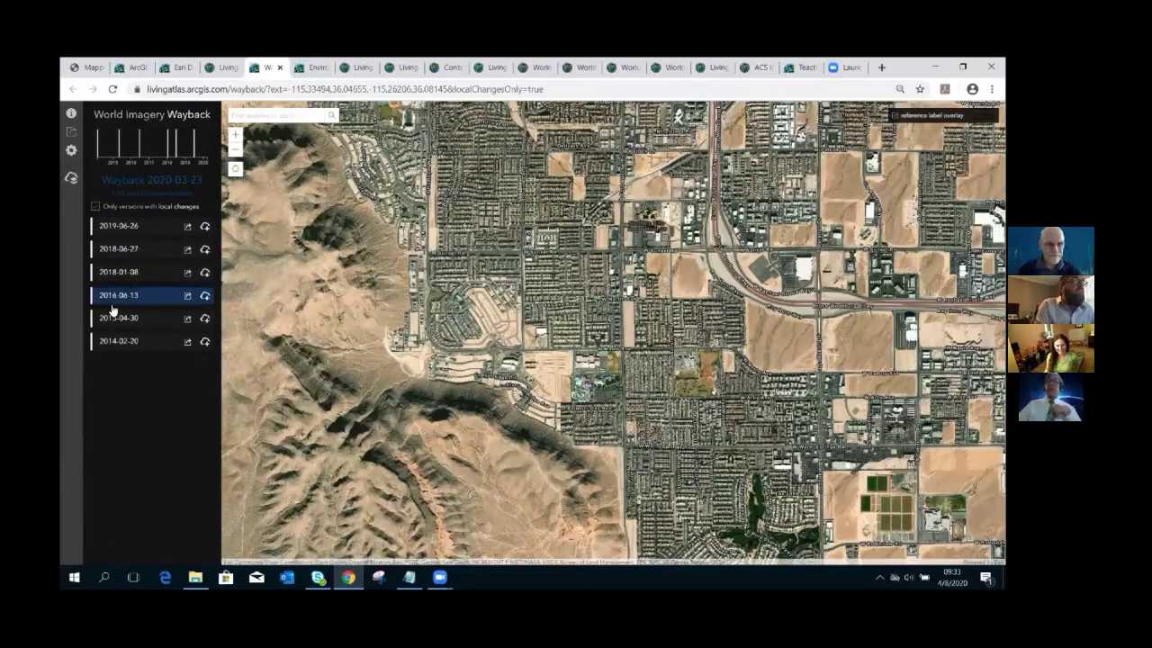
left_click(117, 342)
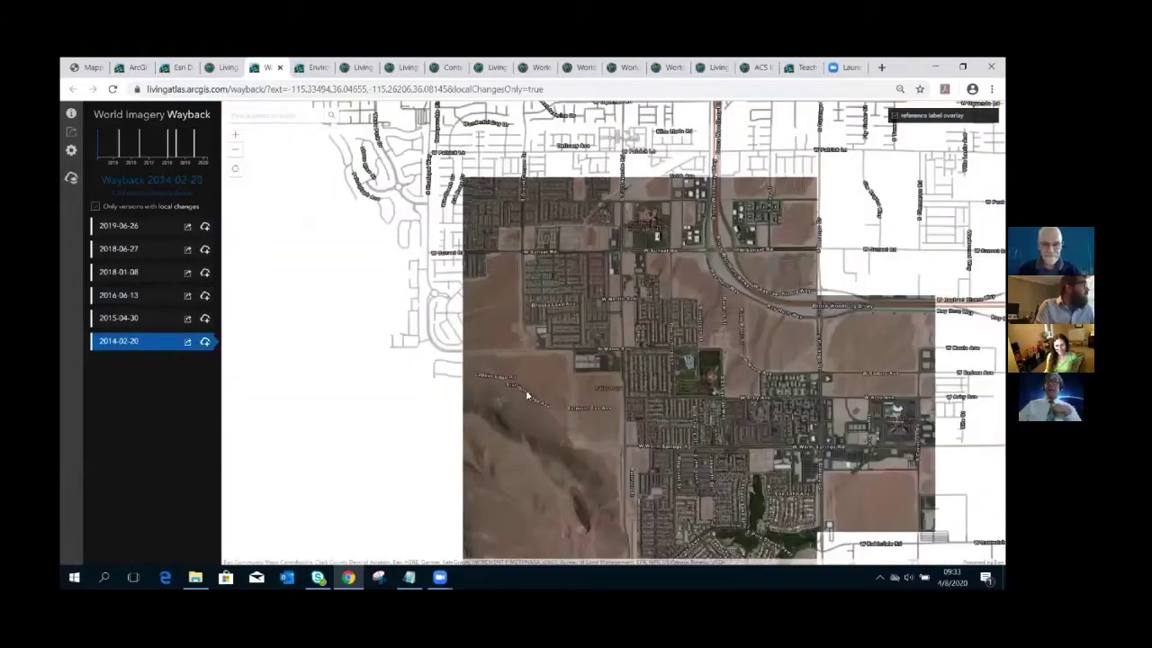
mouse_move(130, 229)
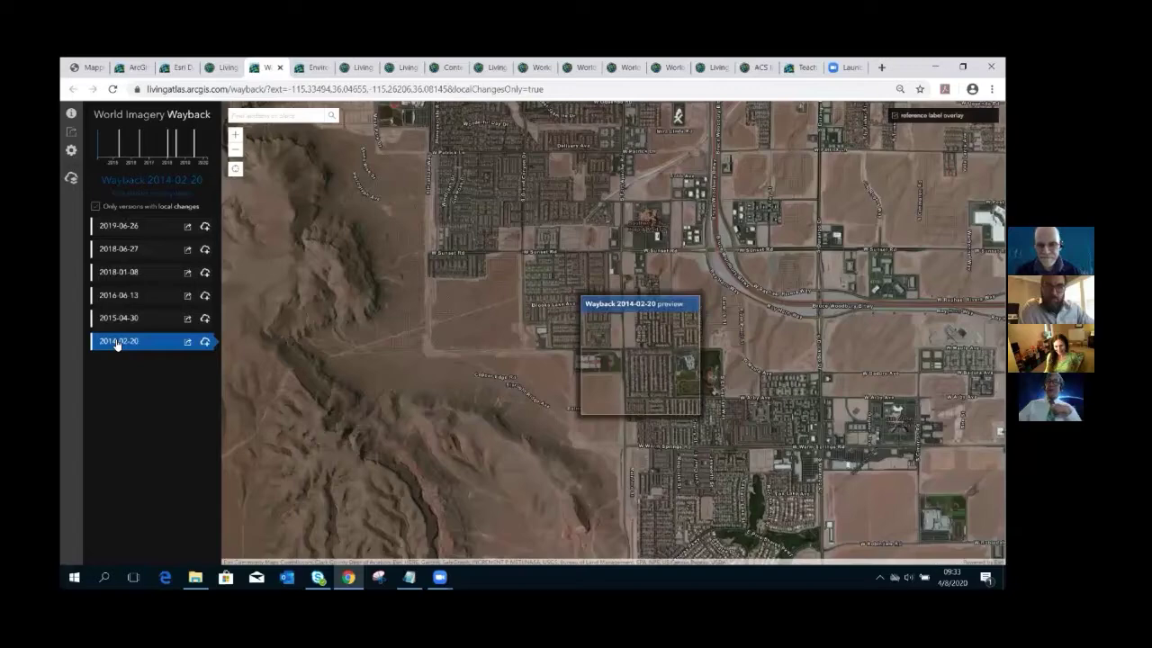
Step: Pan and zoom out the map over the Las Vegas area
left_click_drag(588, 349, 537, 378)
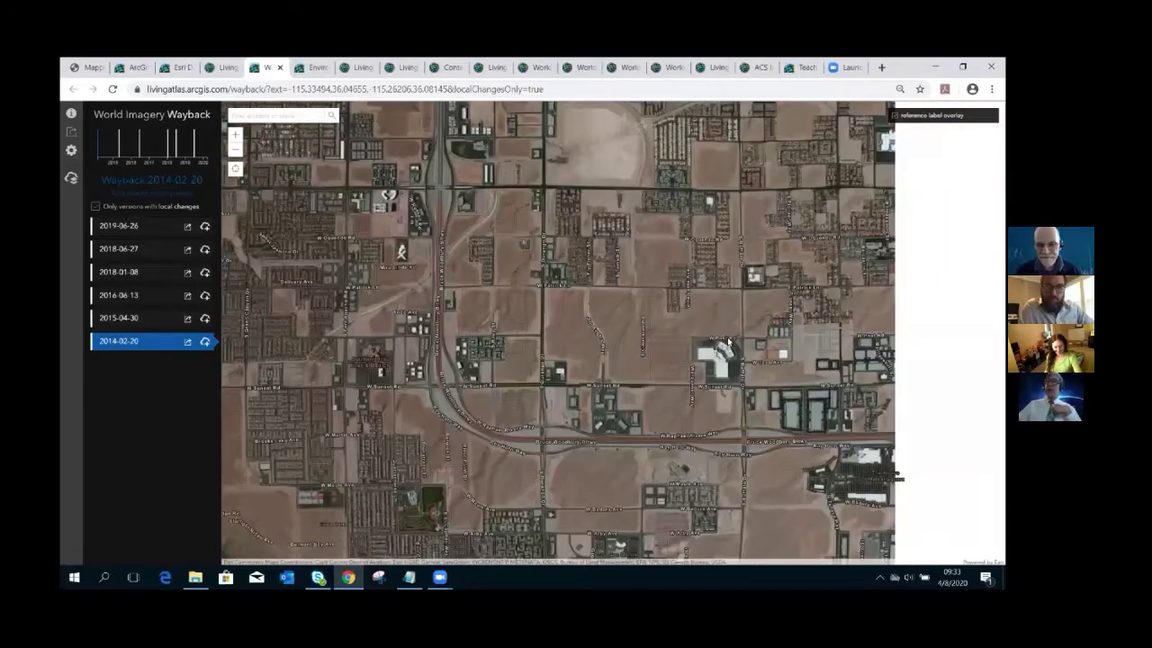
left_click_drag(729, 345, 873, 313)
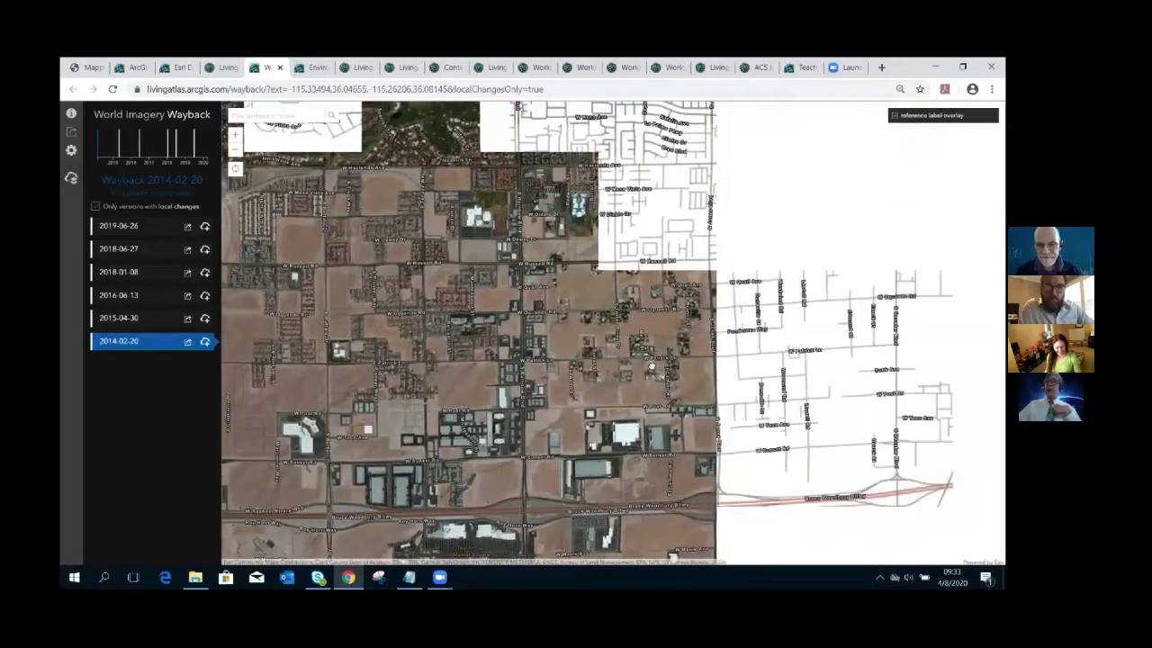
scroll(652, 364, "down", 3)
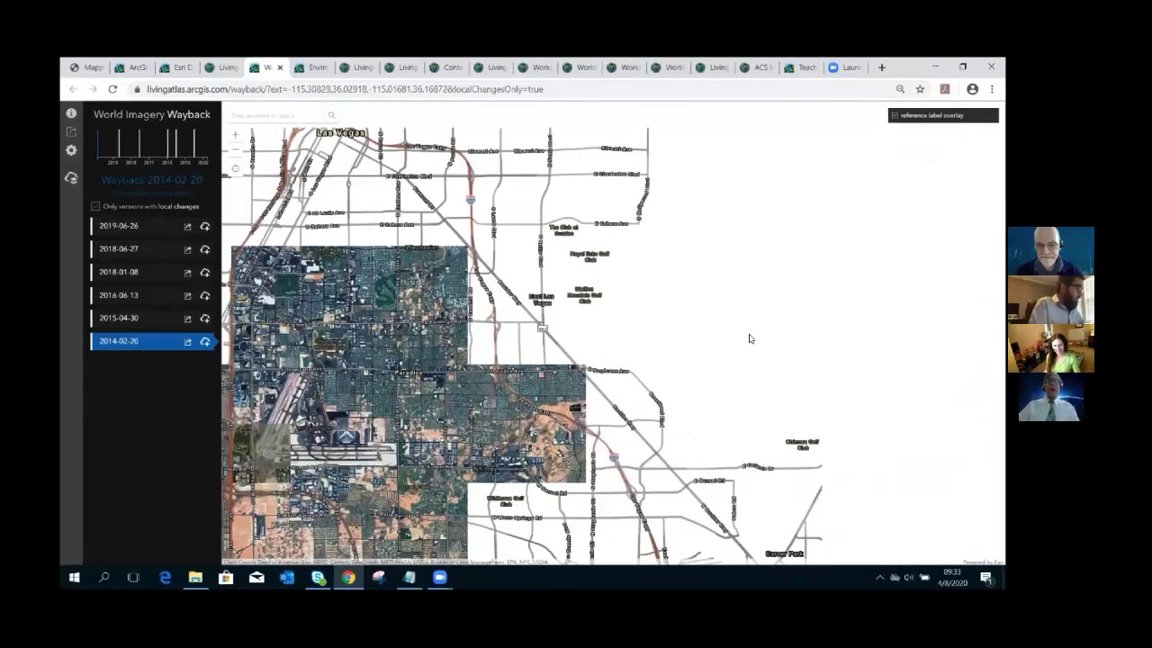
key("Right")
key("Right")
key("Right")
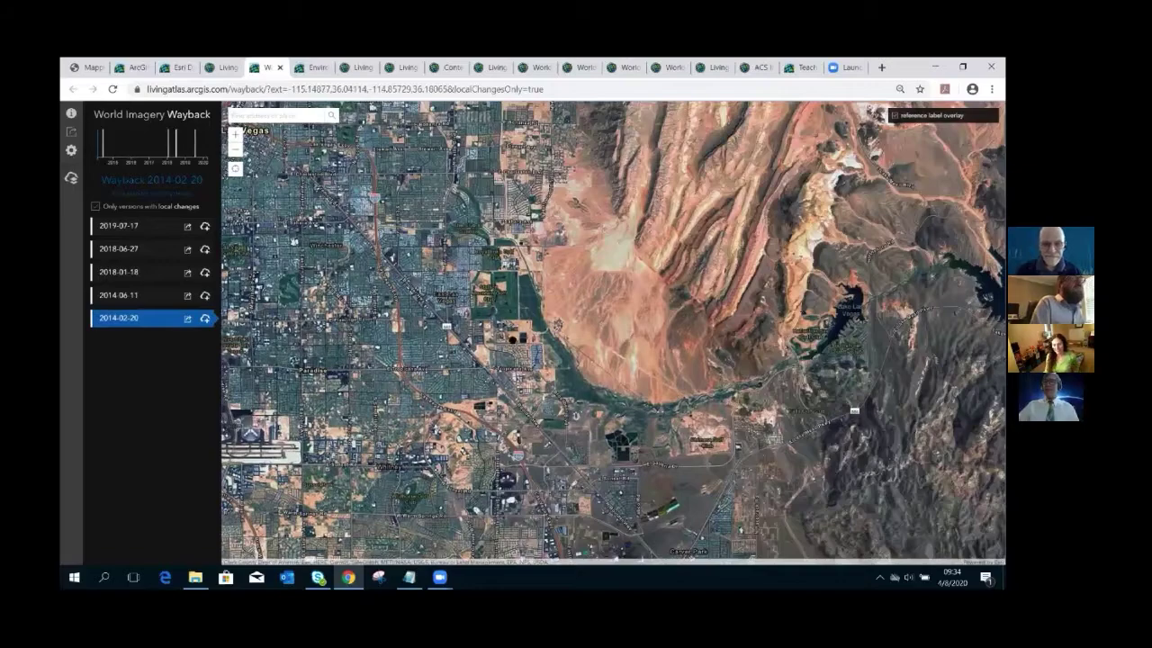
Step: Move the map east to Lake Las Vegas and zoom in one level
key("Right")
key("Right")
key("Right")
key("Right")
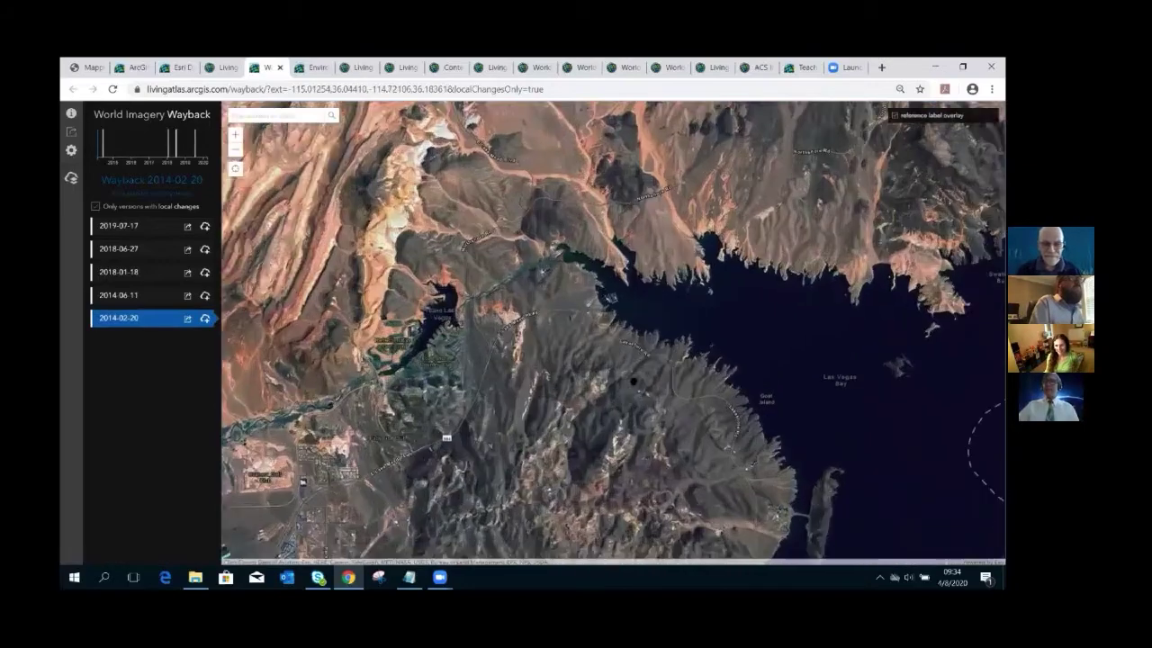
key("plus")
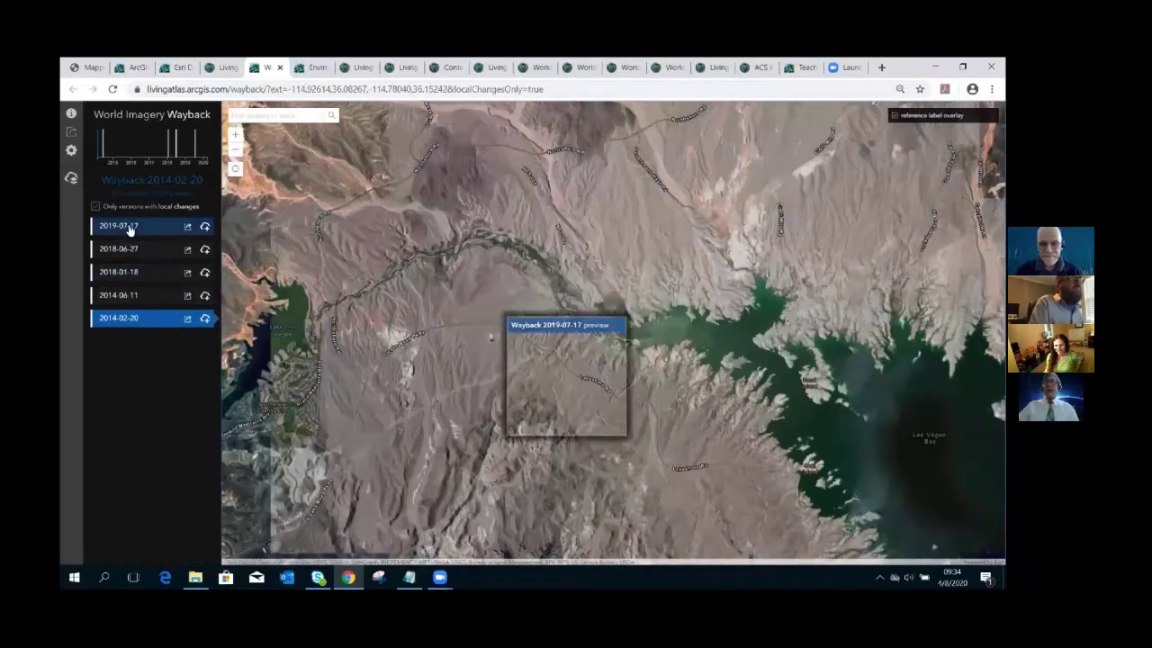
key("Up")
key("Right")
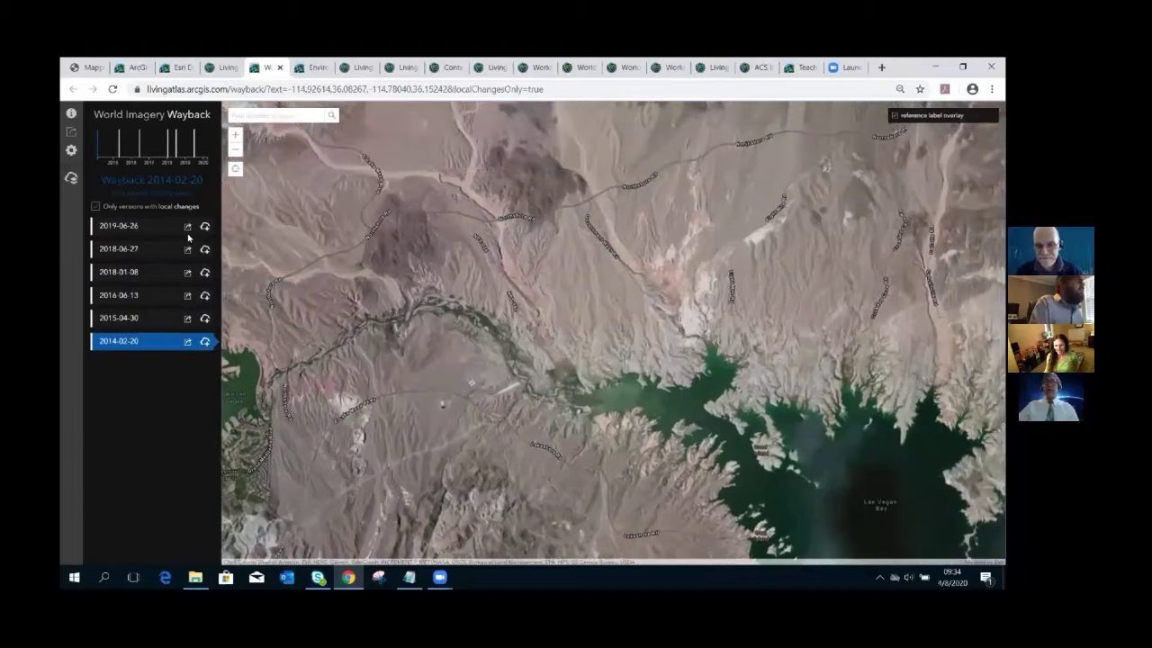
Step: Flip between the 2019-06-26 and 2014-02-20 imagery, ending on 2019-06-26
left_click(112, 231)
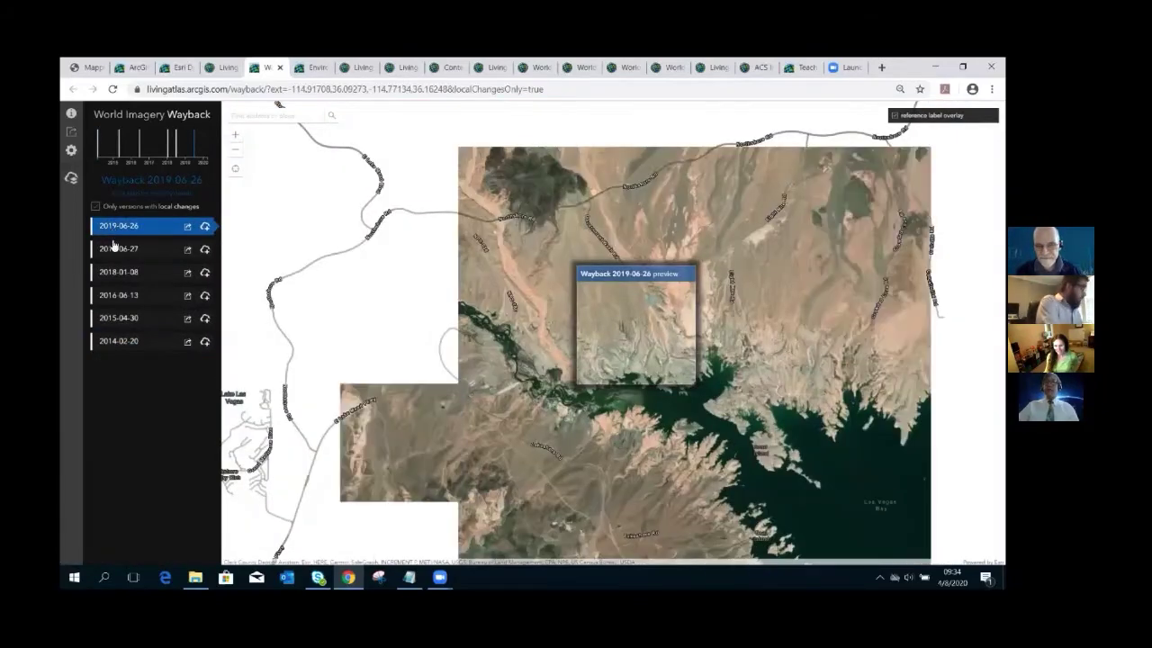
mouse_move(133, 344)
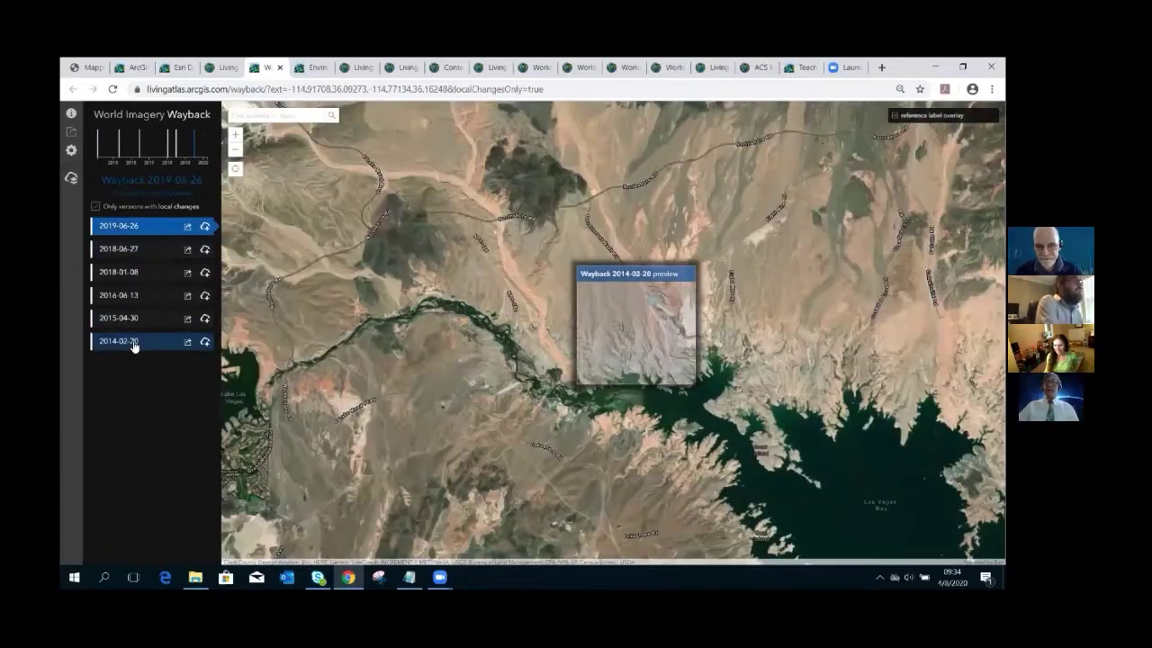
left_click(134, 344)
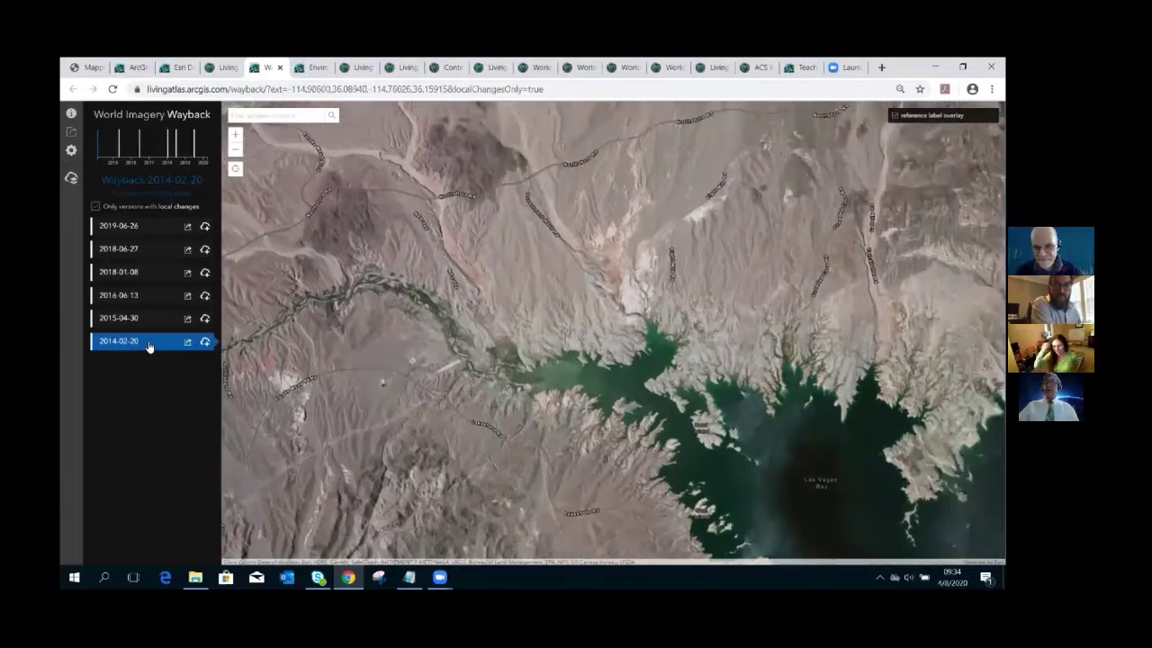
mouse_move(149, 346)
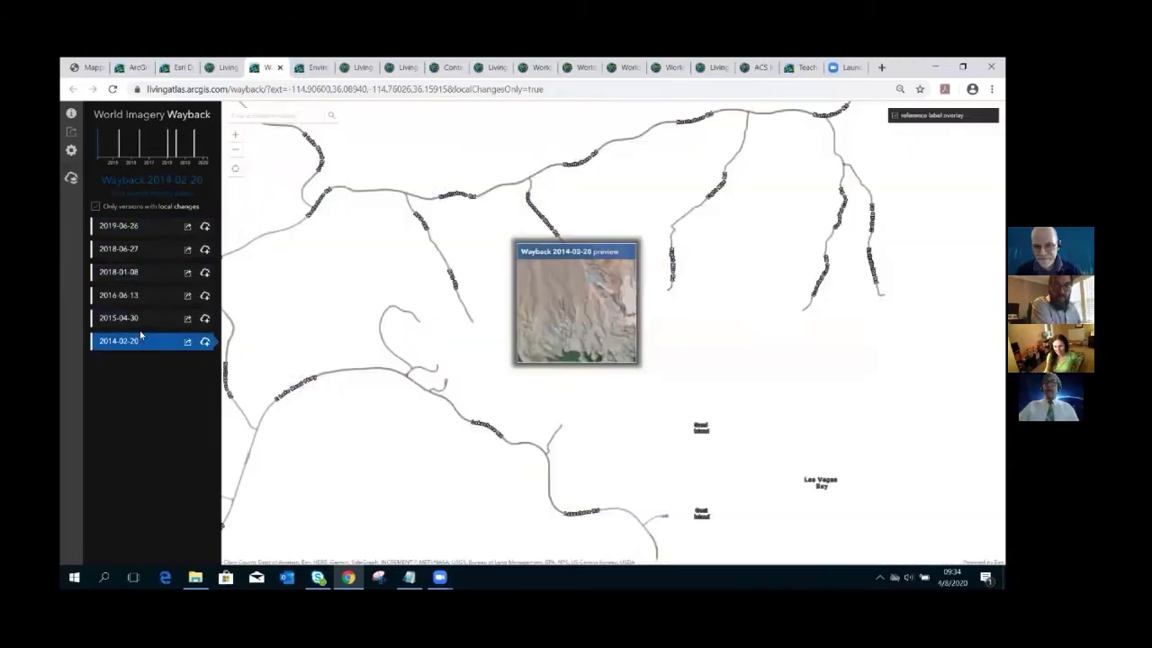
left_click(141, 334)
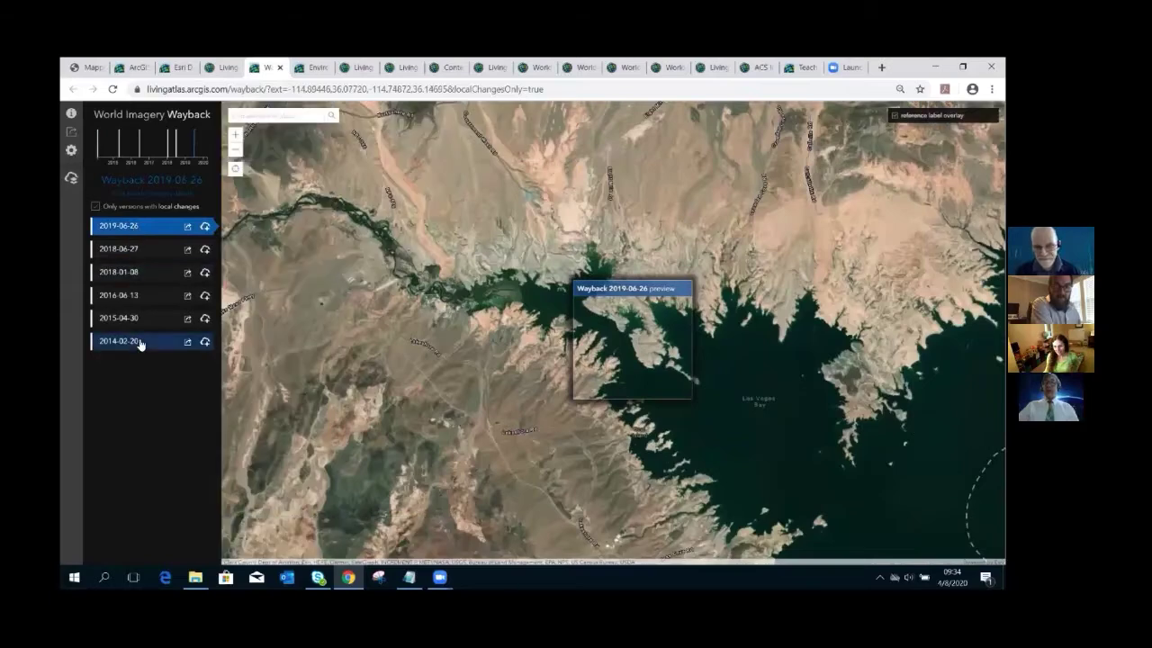
mouse_move(141, 343)
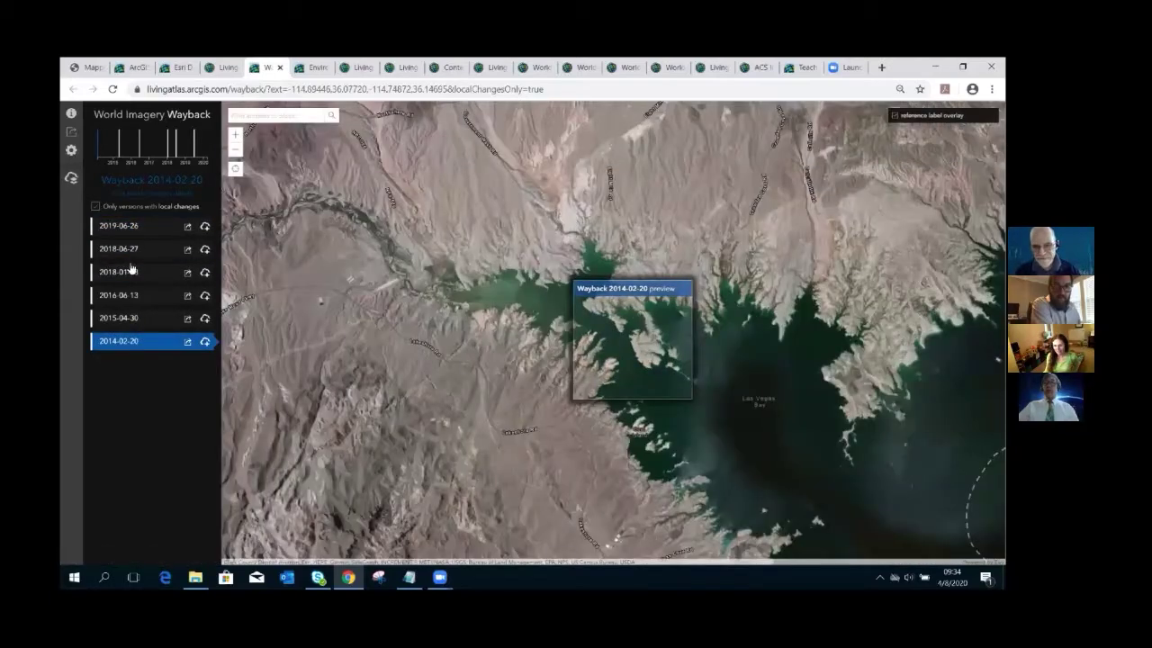
left_click(127, 230)
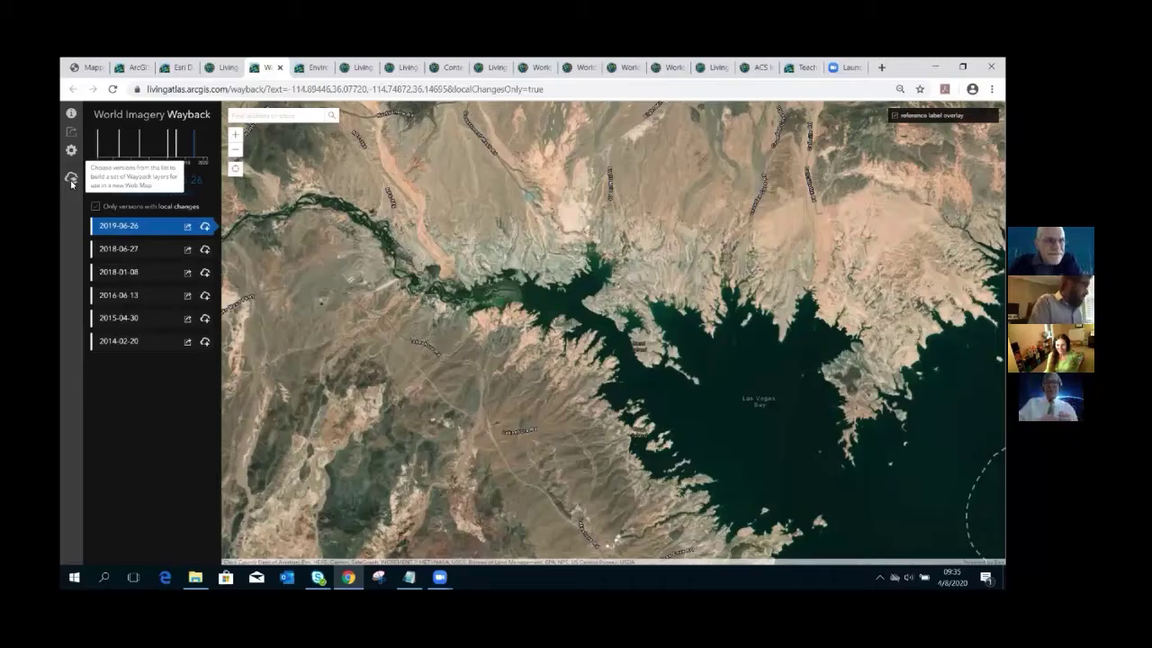
Step: Close the Wayback map tab and launch the Water Balance App from the apps gallery
left_click(224, 71)
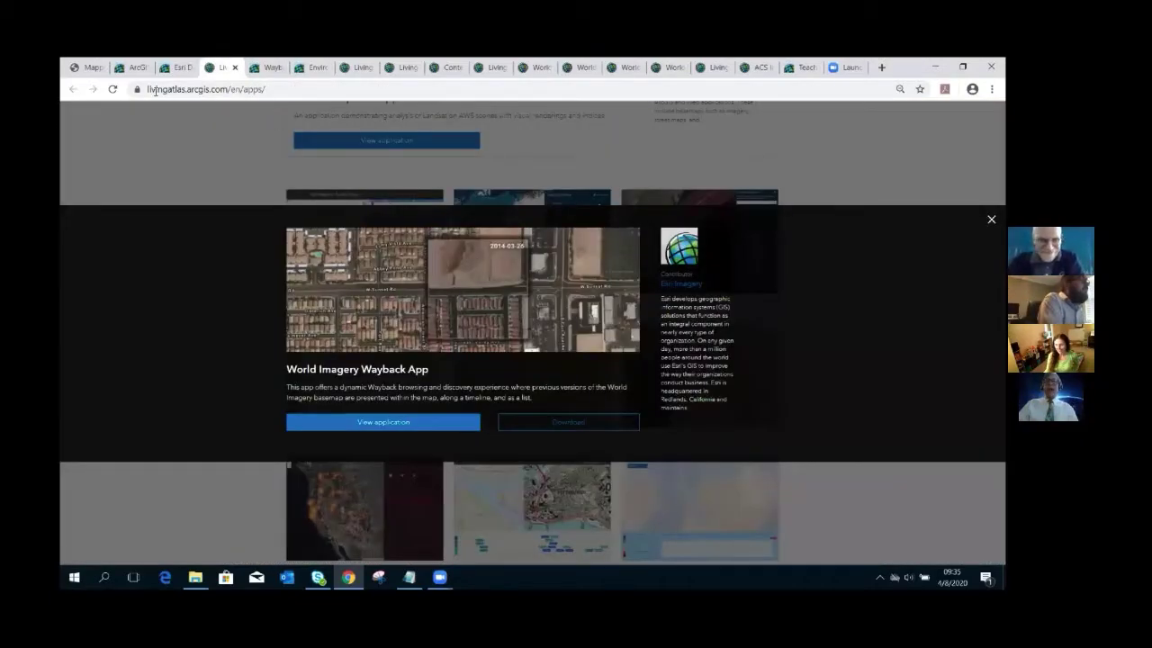
left_click(274, 70)
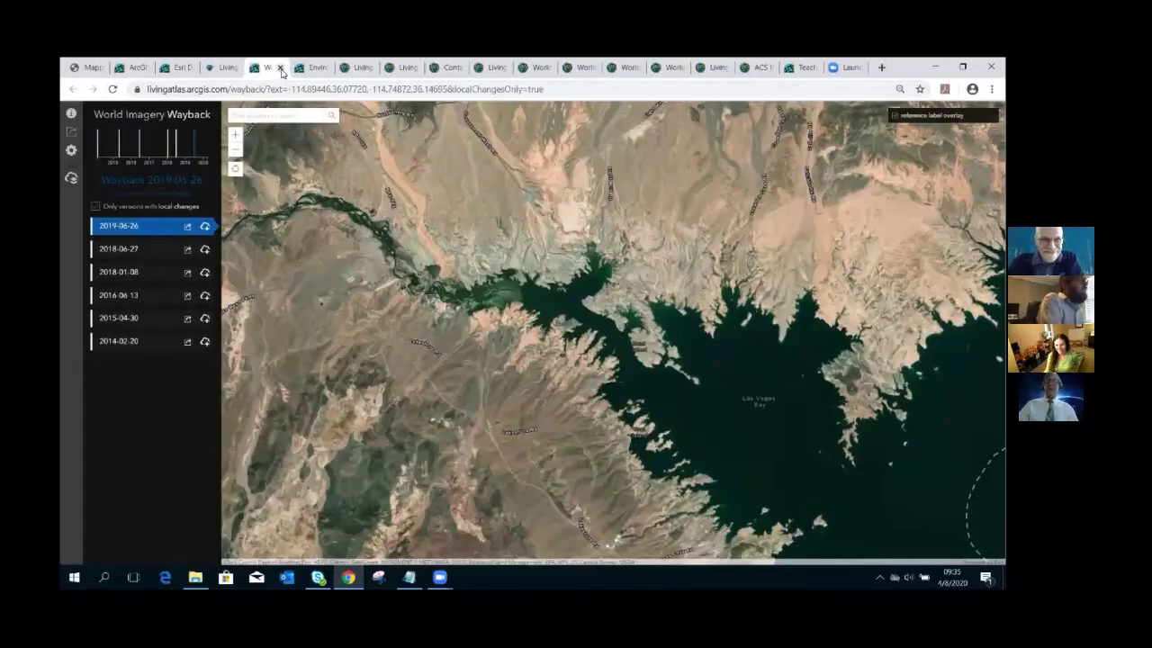
left_click(280, 68)
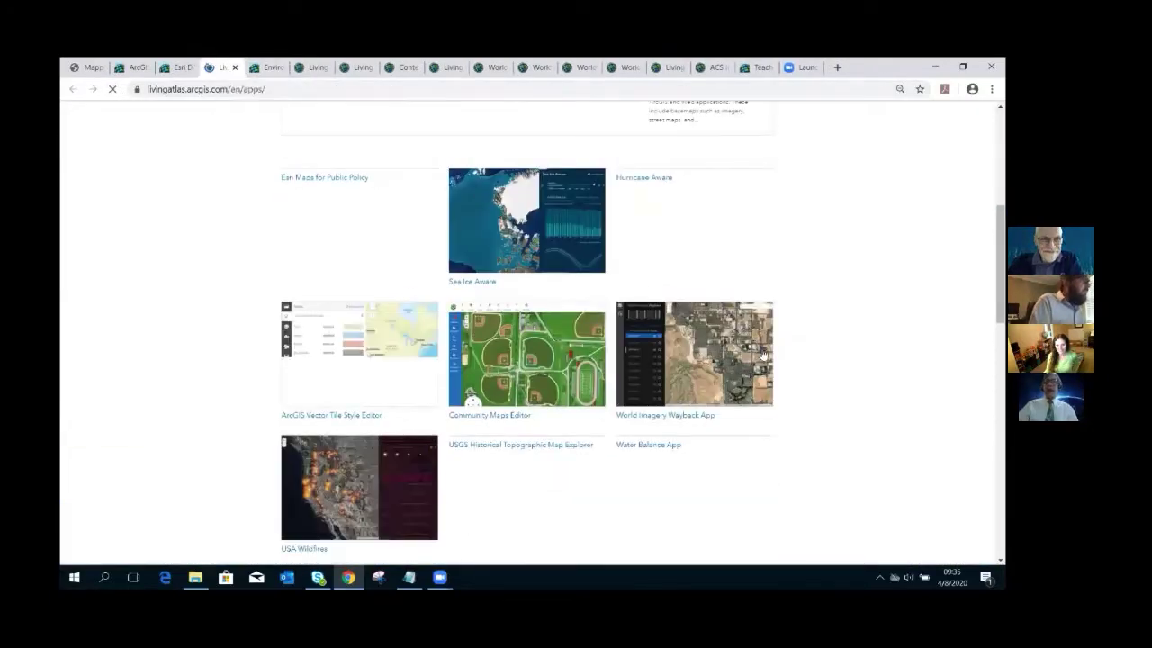
scroll(693, 365, "down", 2)
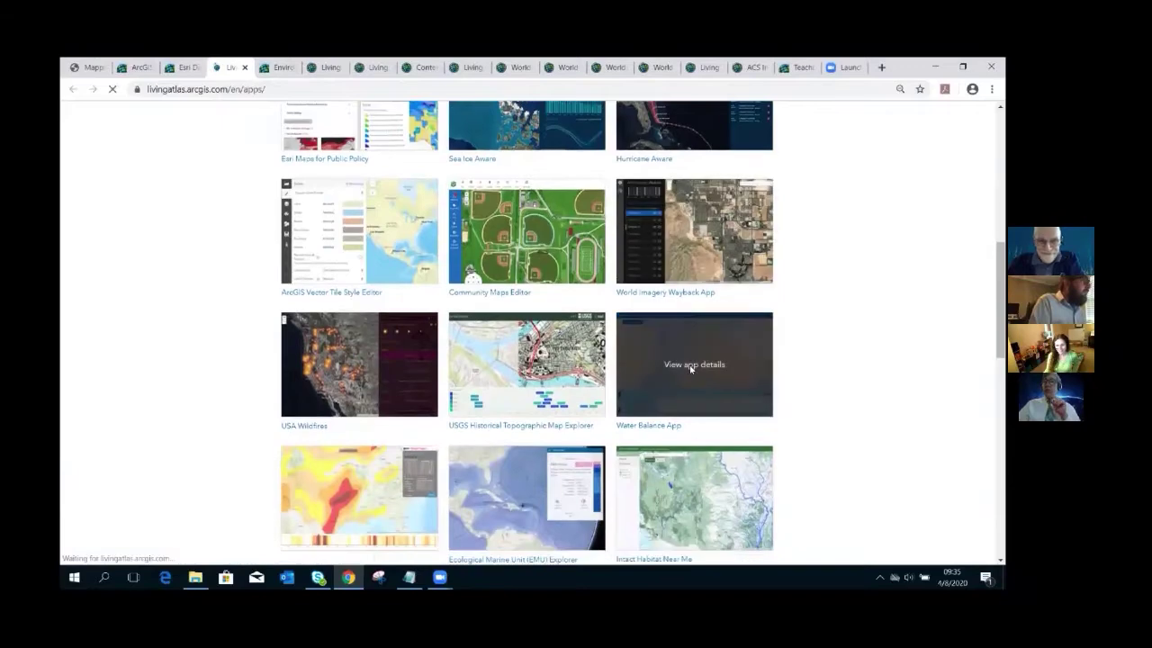
left_click(691, 368)
left_click(418, 402)
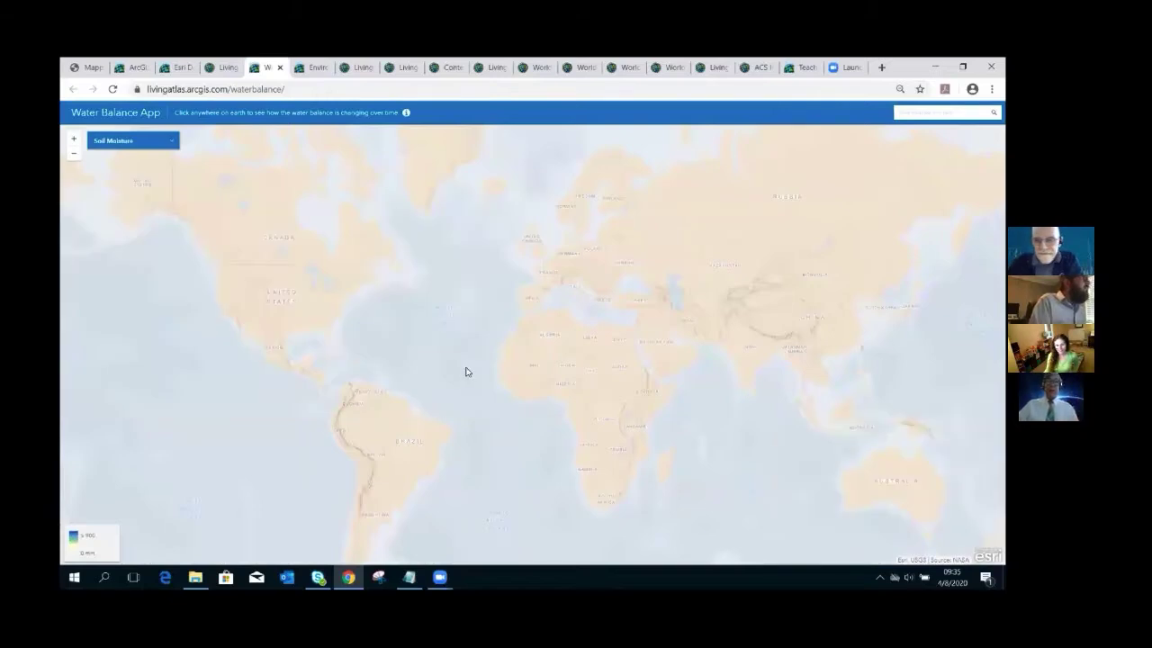
Step: Switch the map variable to Precipitation and chart the water balance for a Sahara point
left_click(106, 142)
left_click(117, 168)
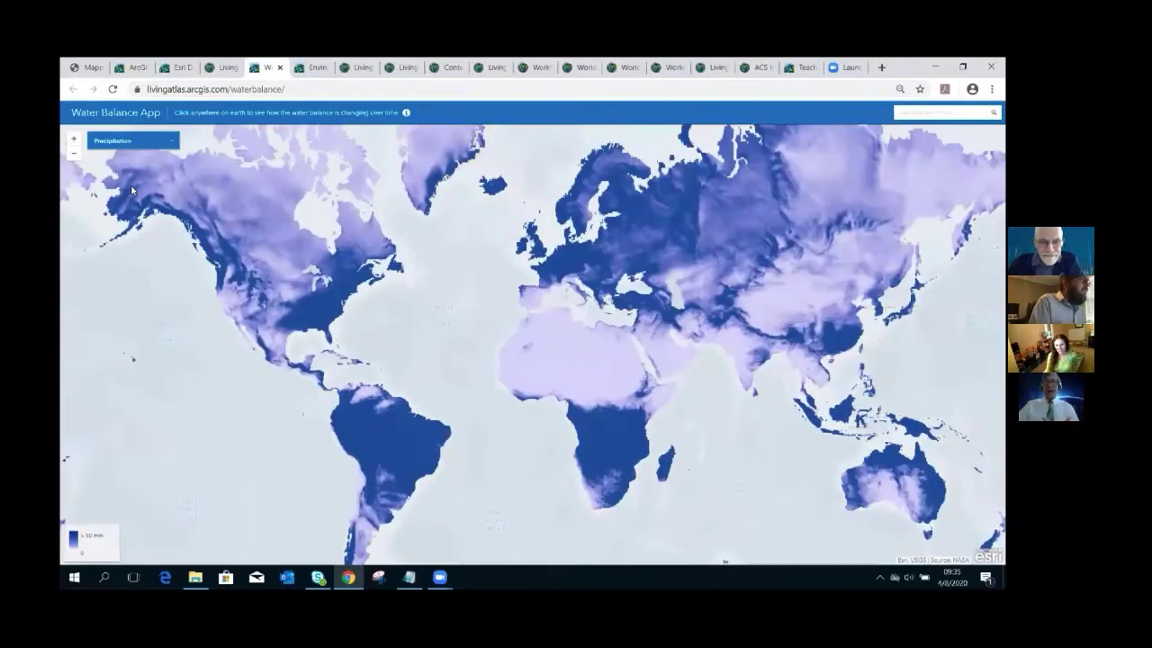
left_click_drag(529, 333, 642, 379)
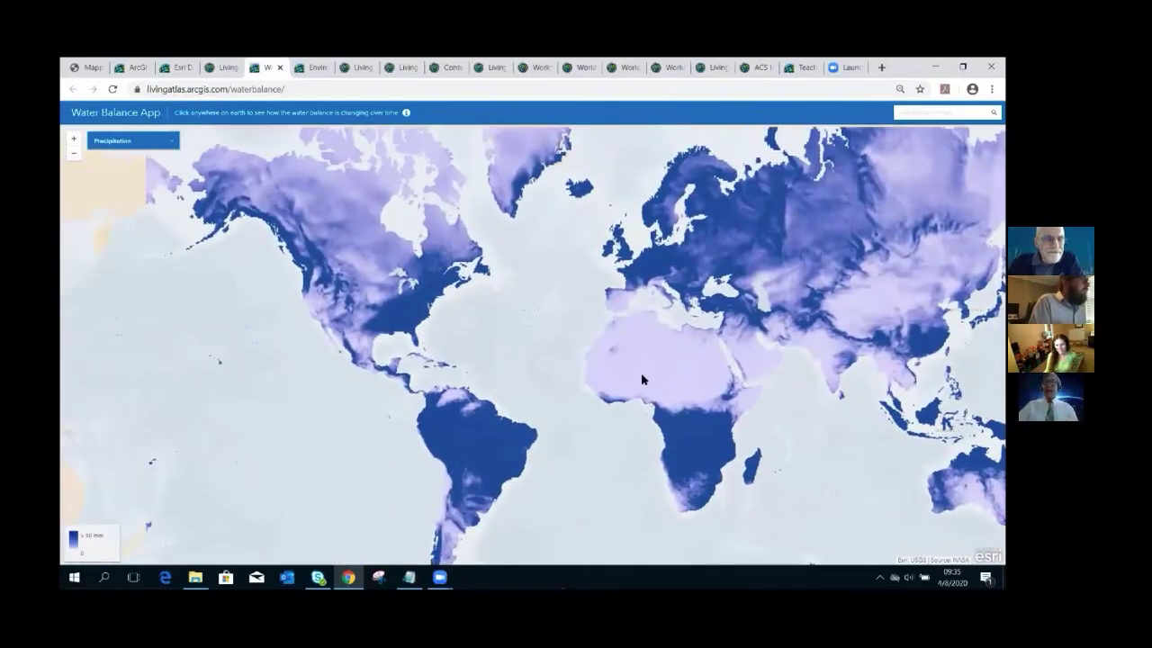
left_click(640, 363)
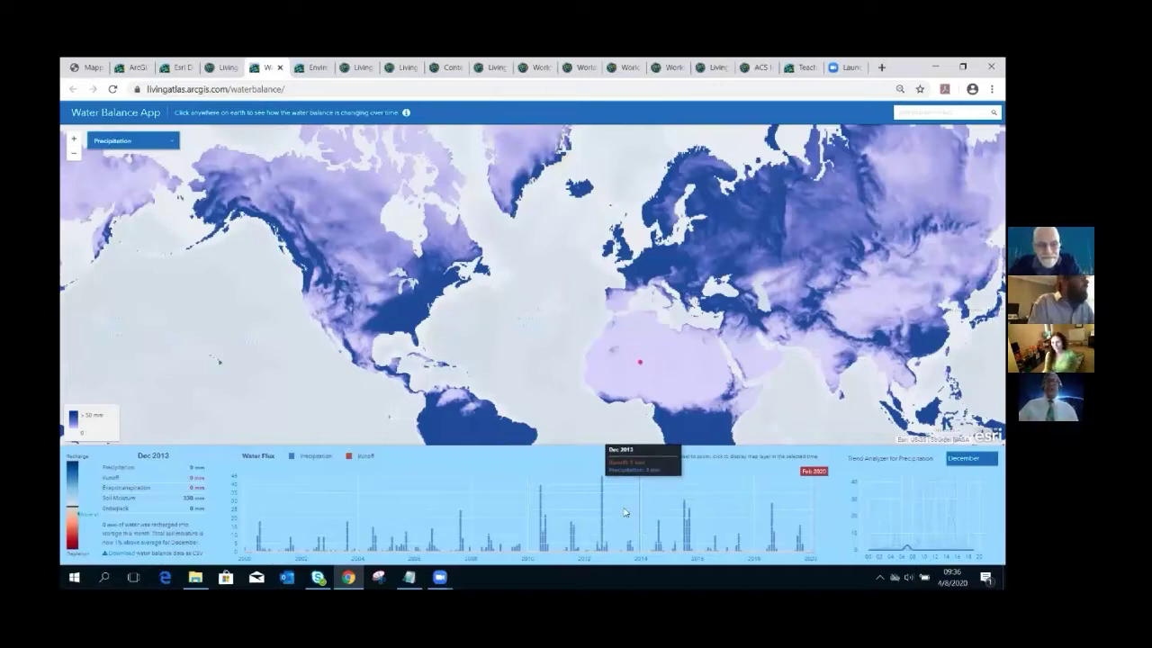
Step: Chart the water balance for a US west-coast site, then close the Water Balance App tab
left_click_drag(587, 323, 767, 336)
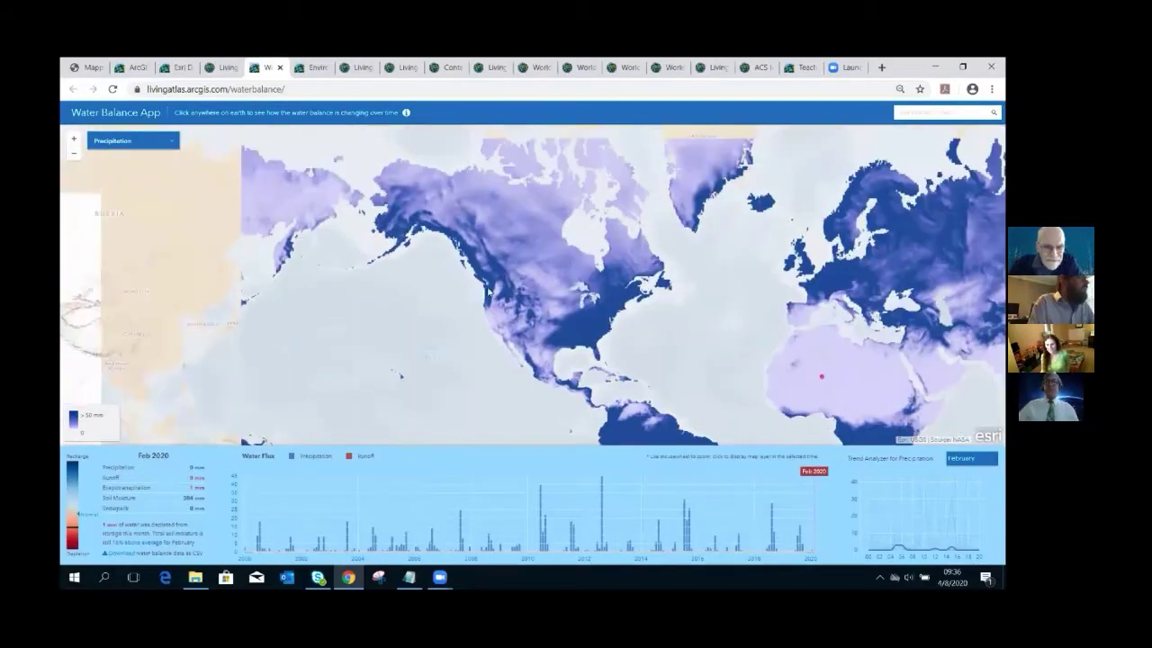
left_click(487, 293)
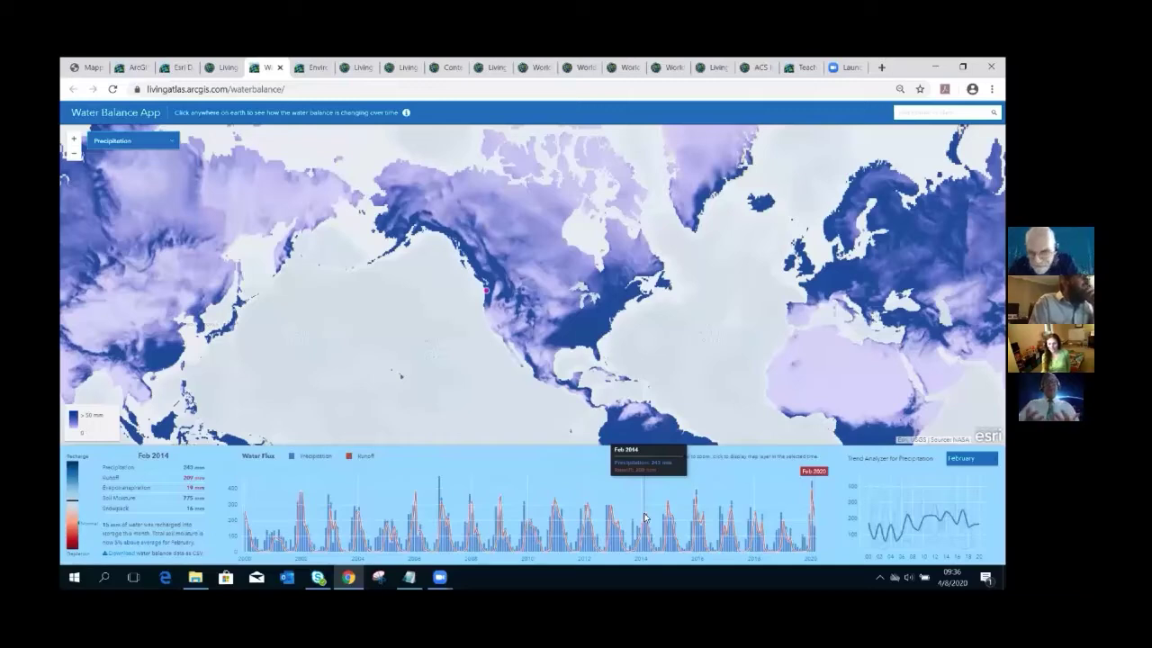
left_click(125, 142)
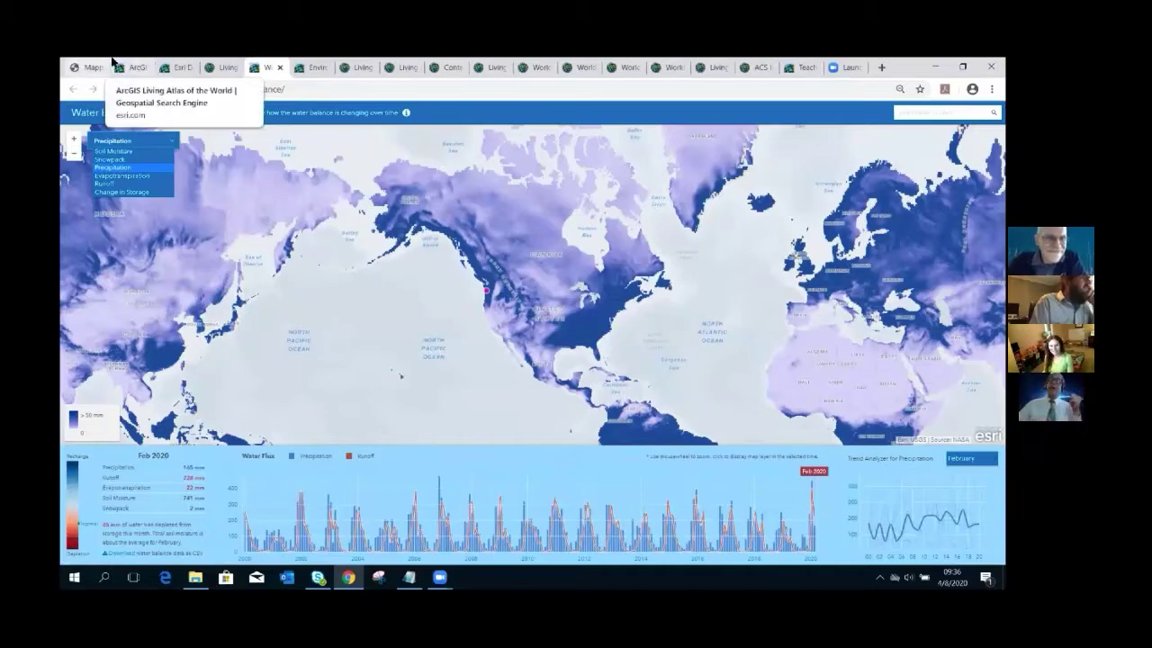
left_click(280, 74)
left_click(280, 69)
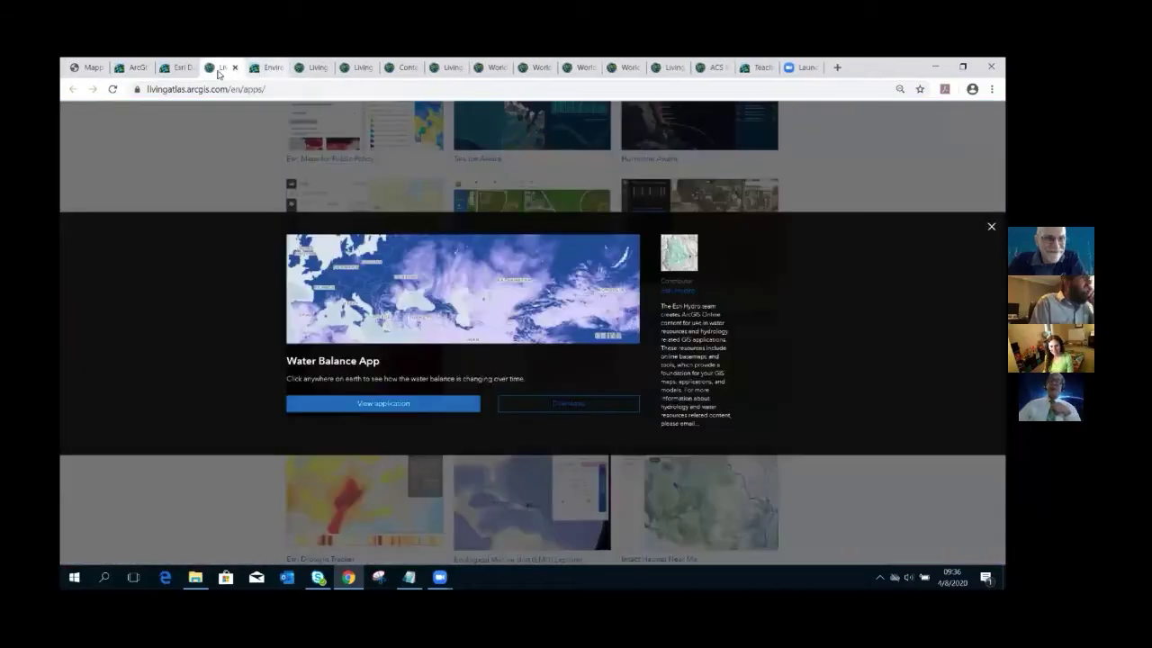
Step: Close the Living Atlas apps tab and scroll through the Environmental Data and Live Feeds page
left_click(234, 69)
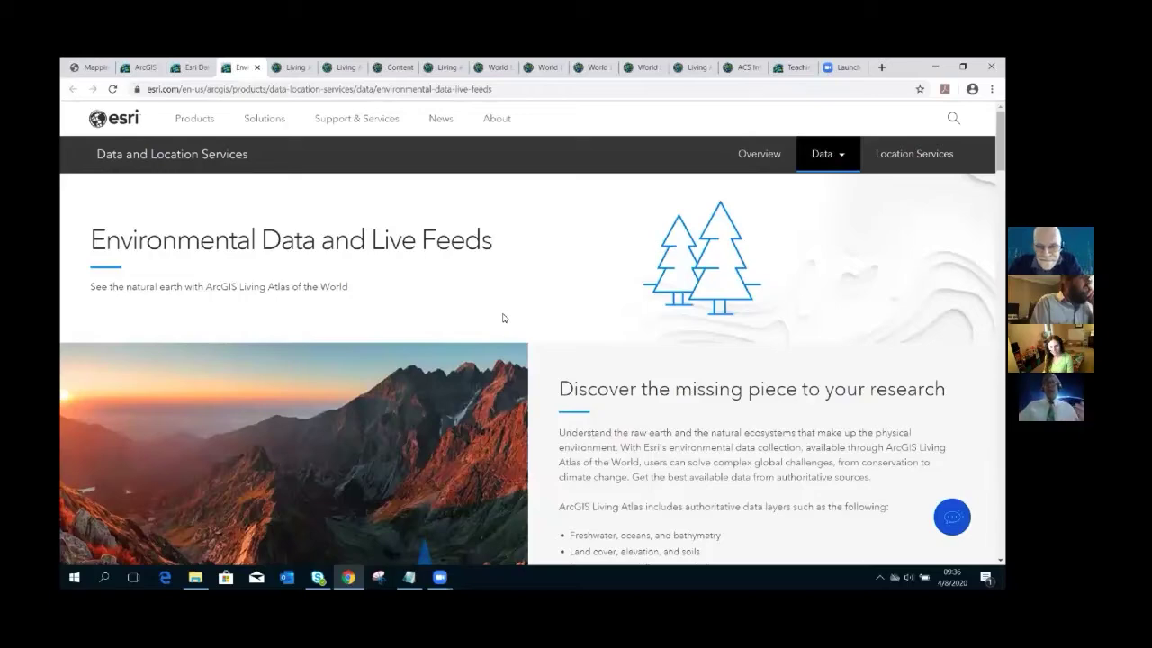
scroll(519, 331, "down", 1)
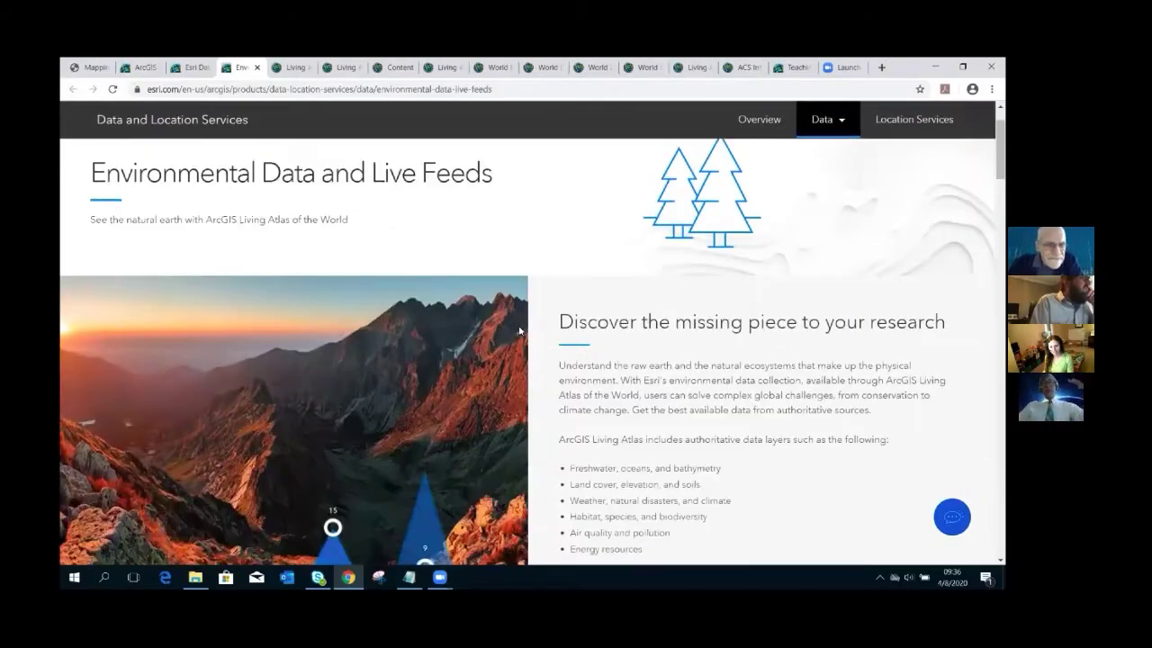
scroll(519, 331, "down", 3)
scroll(520, 331, "down", 1)
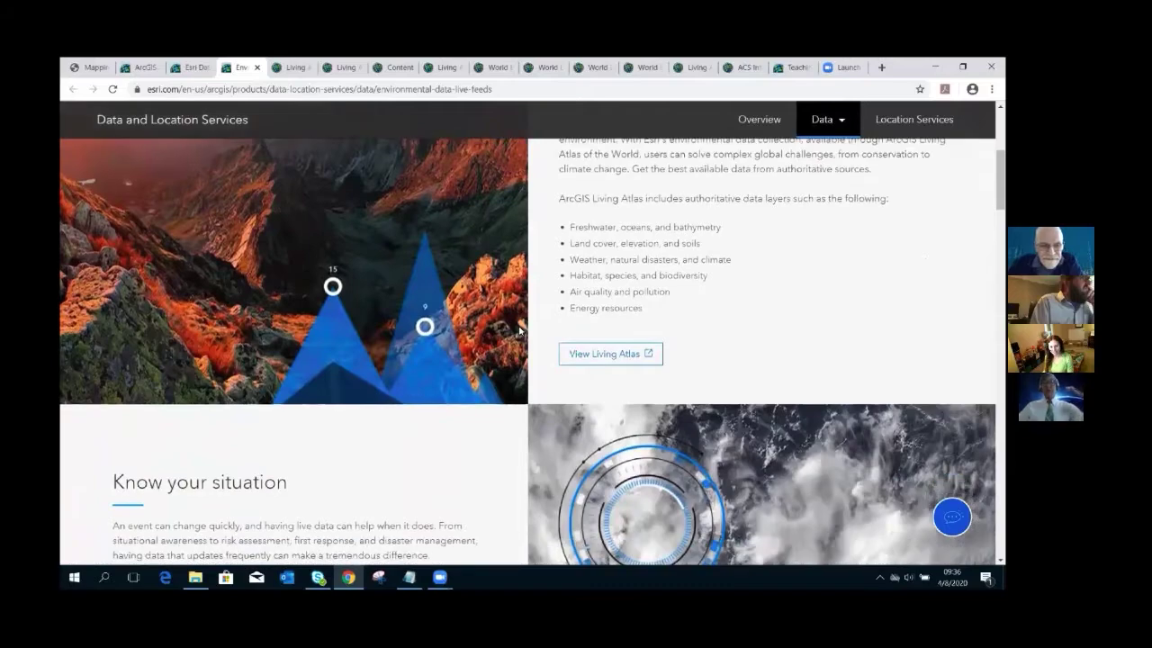
scroll(519, 331, "down", 10)
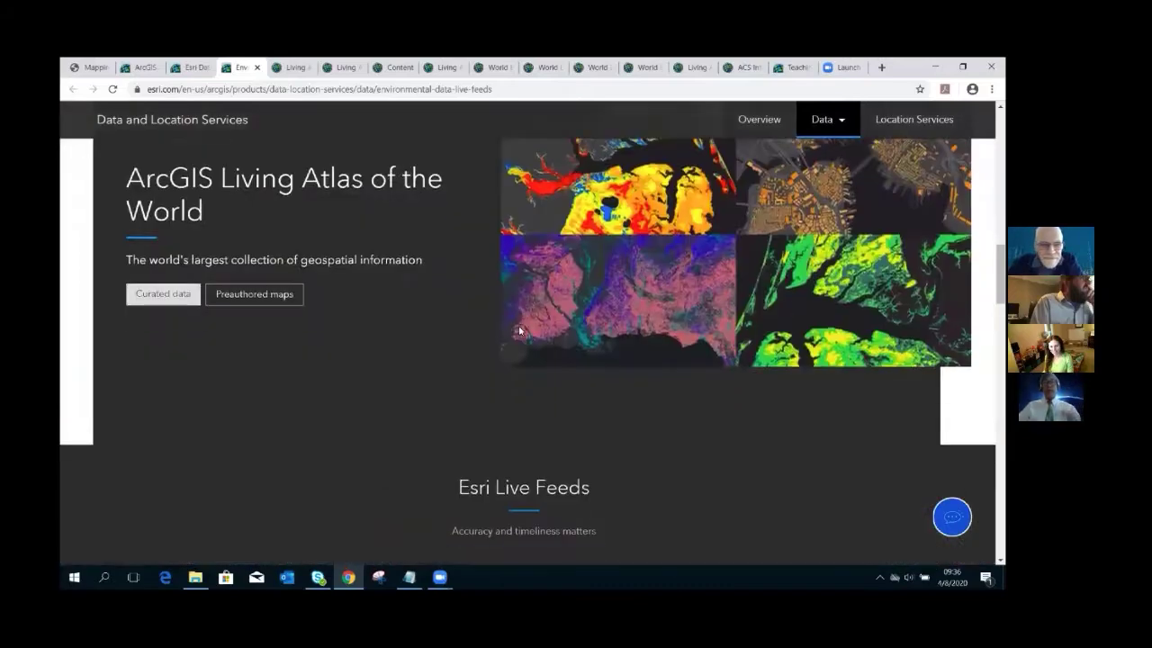
scroll(519, 331, "down", 2)
scroll(519, 331, "up", 6)
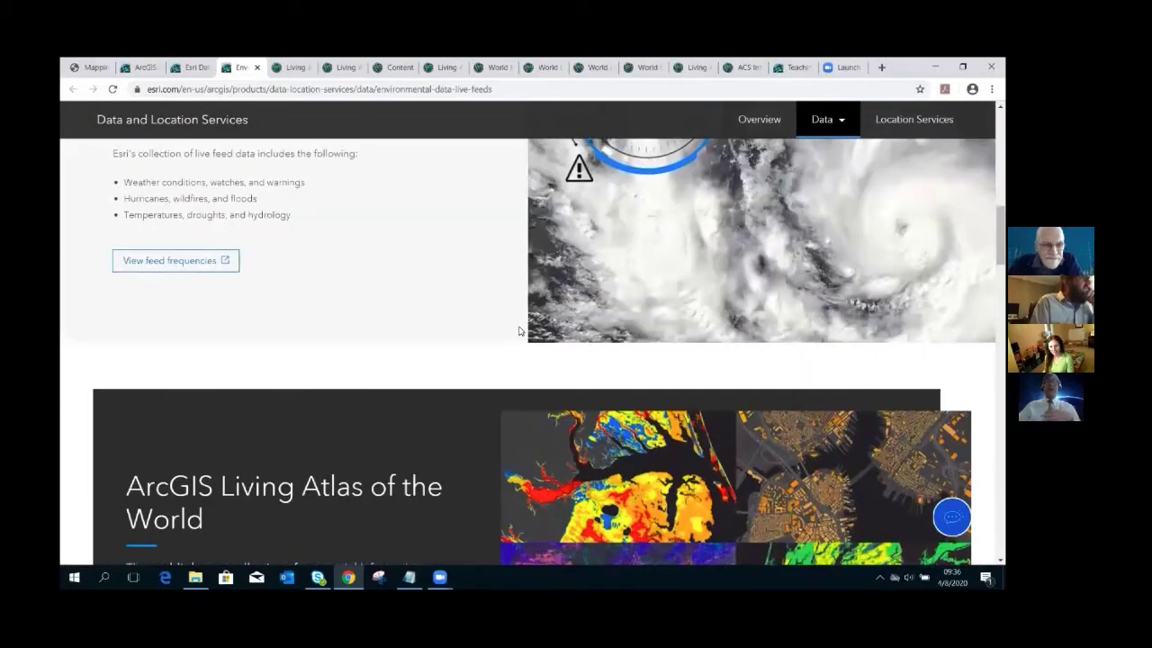
scroll(519, 332, "up", 8)
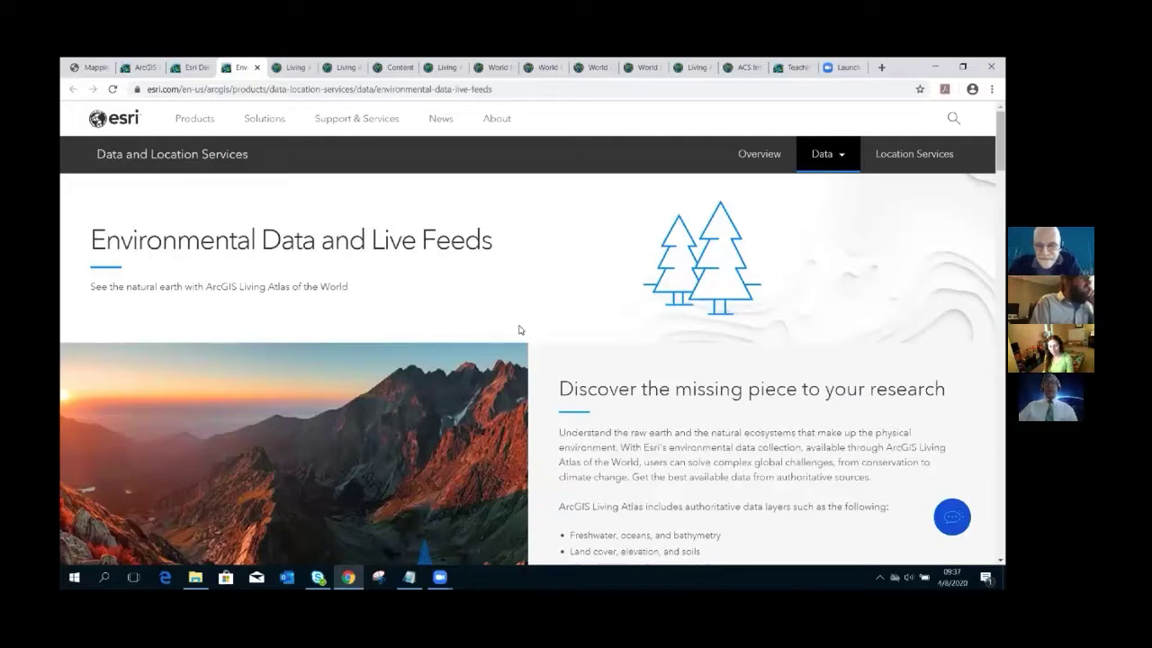
Step: Look over the Living Atlas home page, then go to its Browse content page
left_click(289, 68)
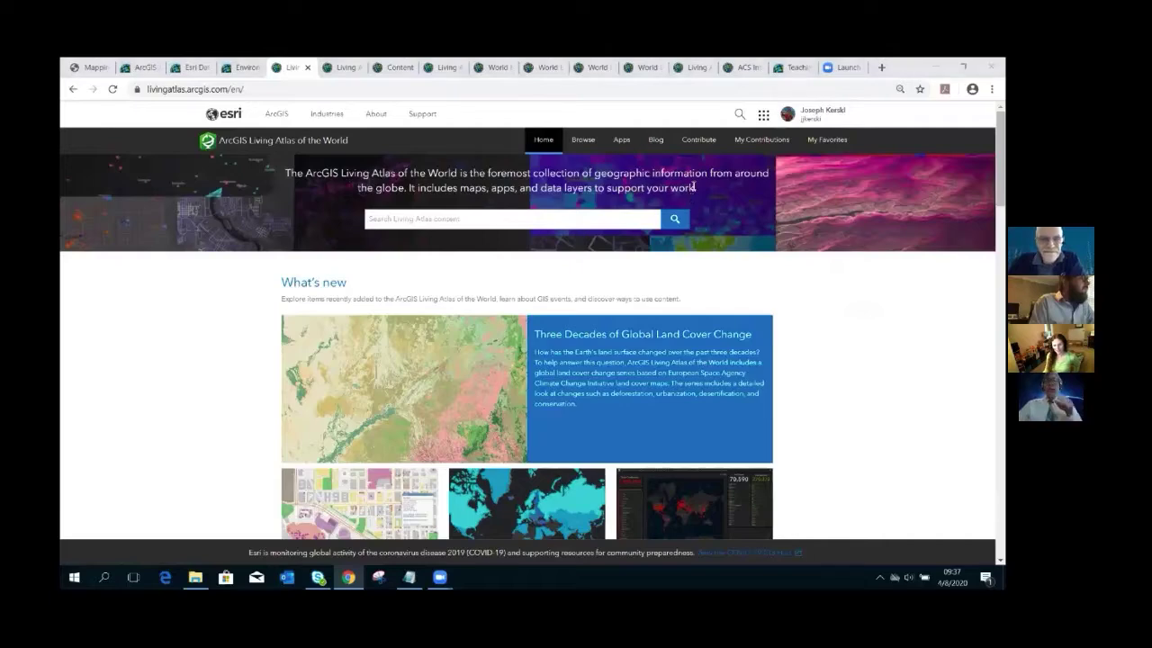
scroll(860, 403, "down", 3)
scroll(859, 403, "down", 4)
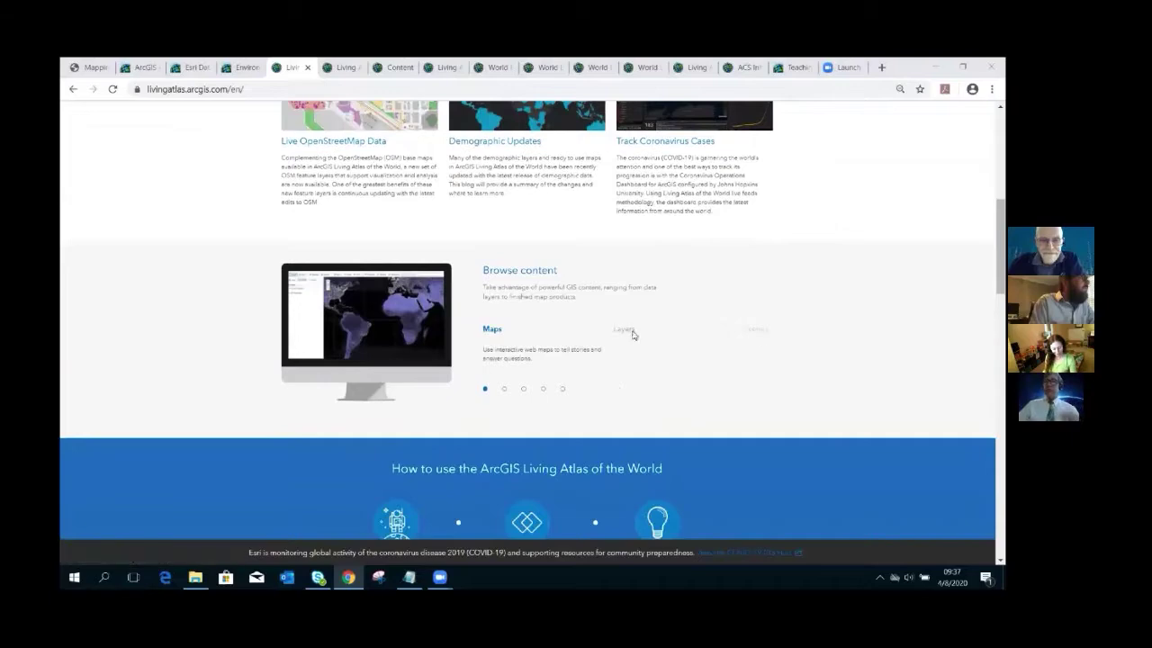
scroll(701, 349, "up", 2)
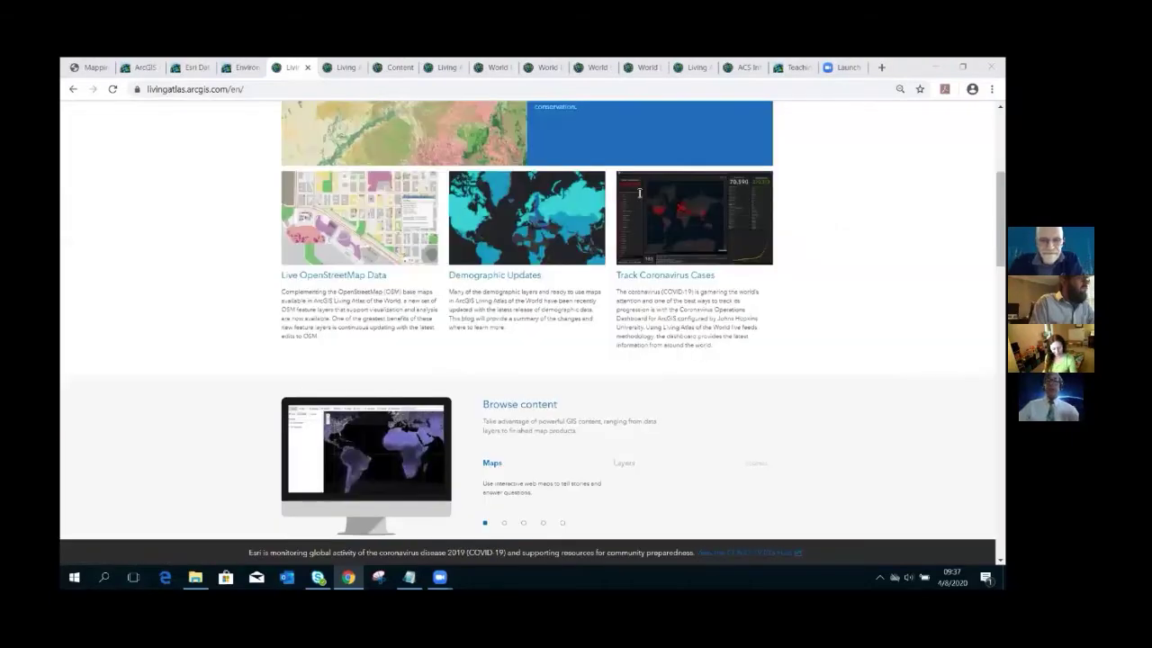
scroll(701, 351, "up", 5)
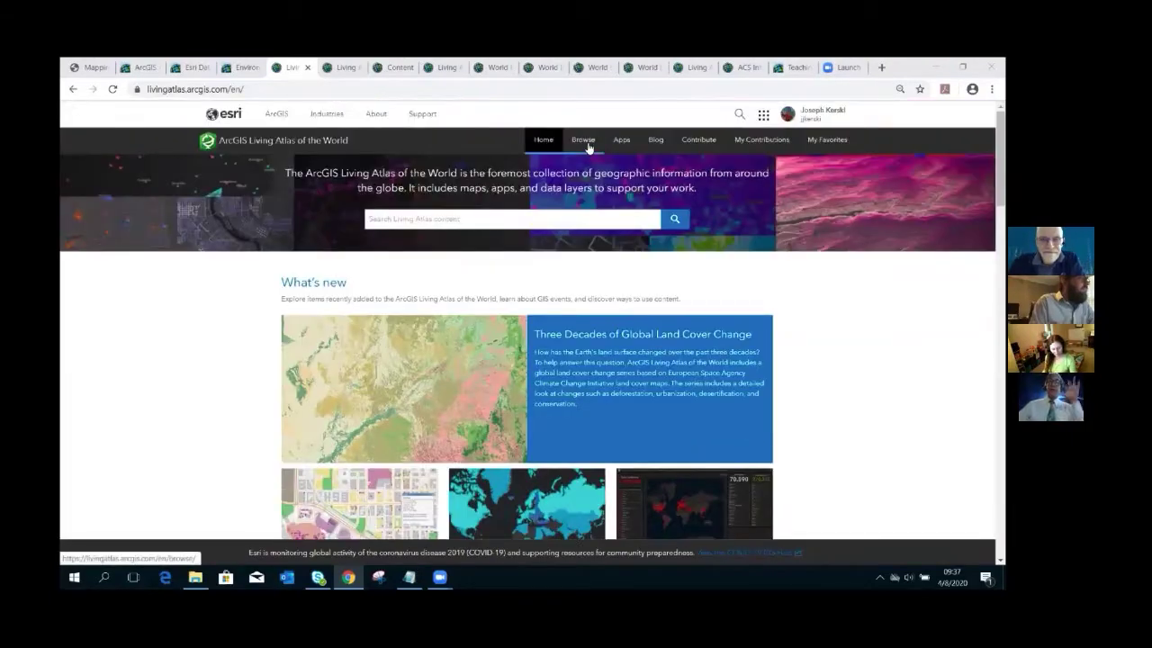
left_click(585, 142)
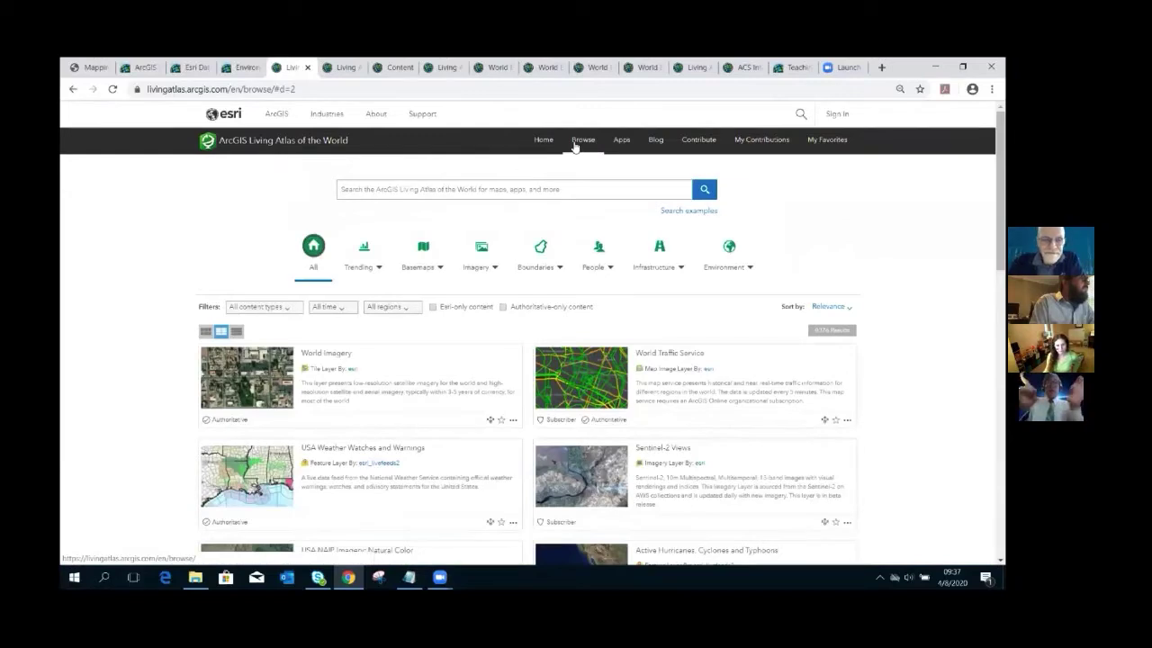
Step: Search Living Atlas content for 'pollual' on the signed-in browse page
left_click(343, 68)
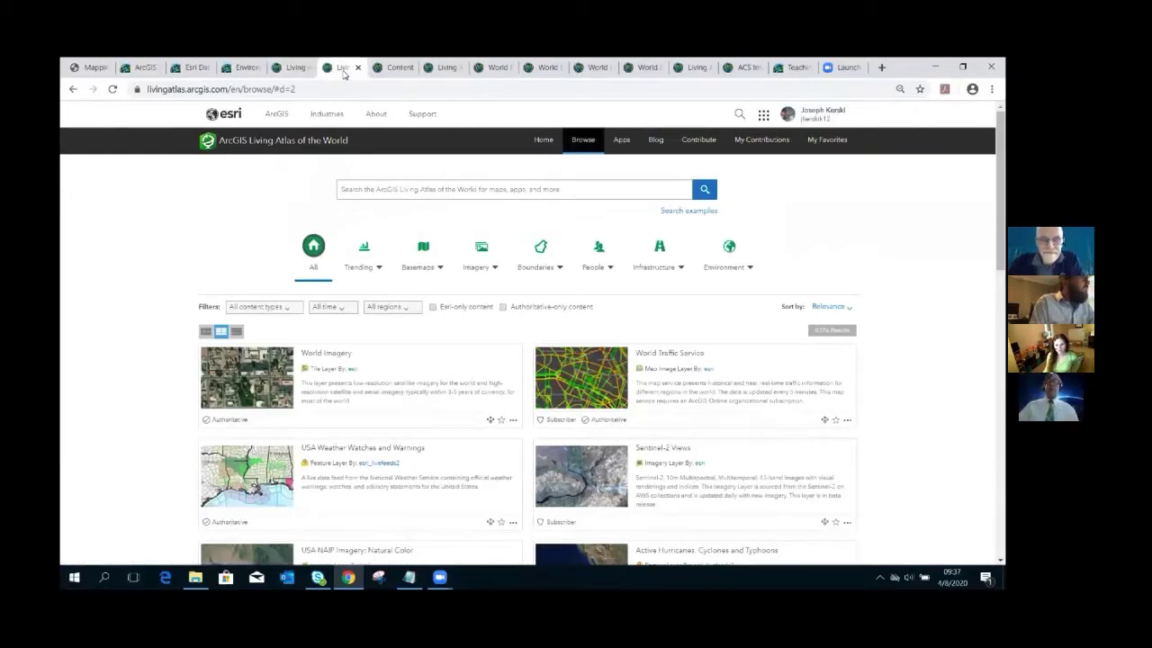
left_click(391, 190)
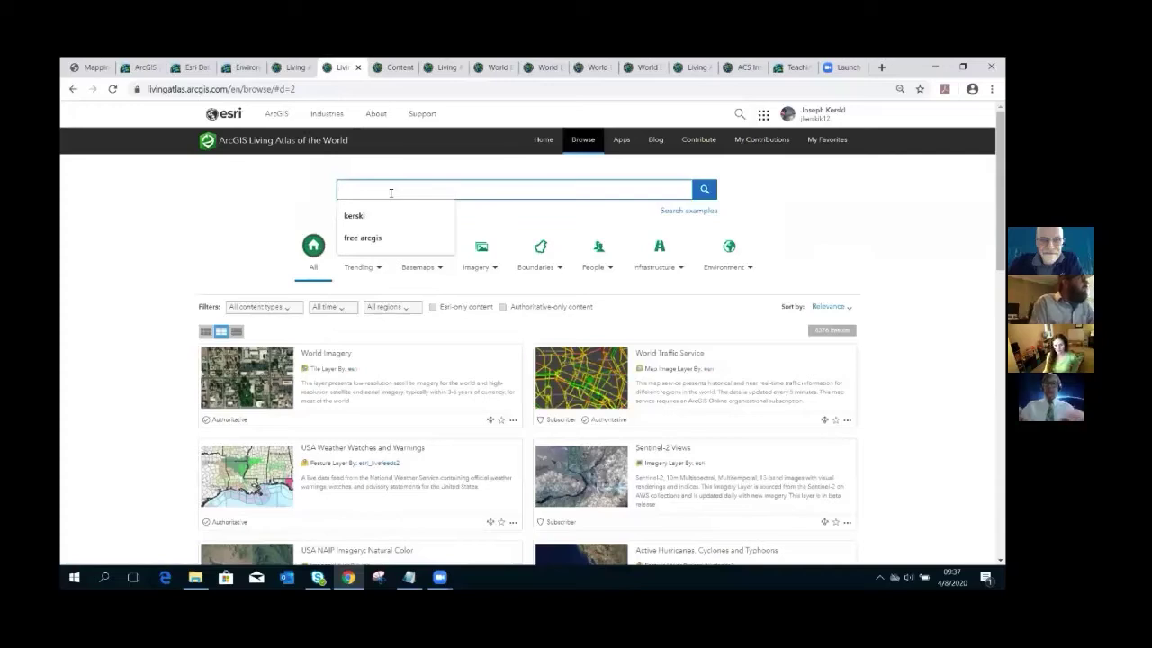
type("pollu")
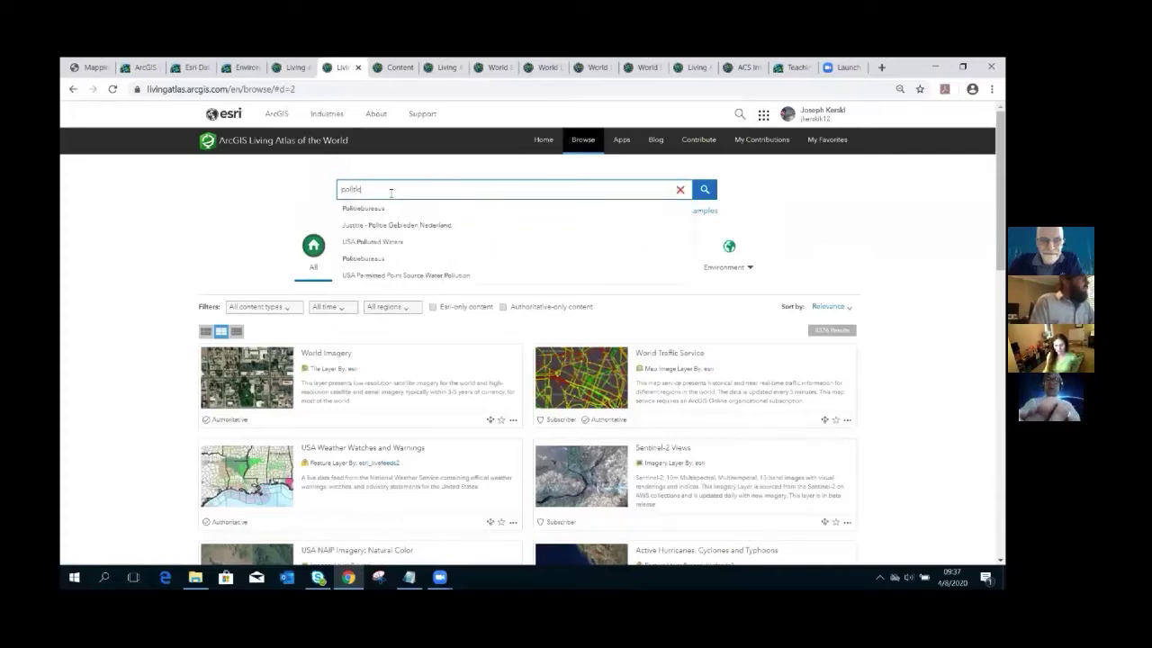
type("al")
key("Return")
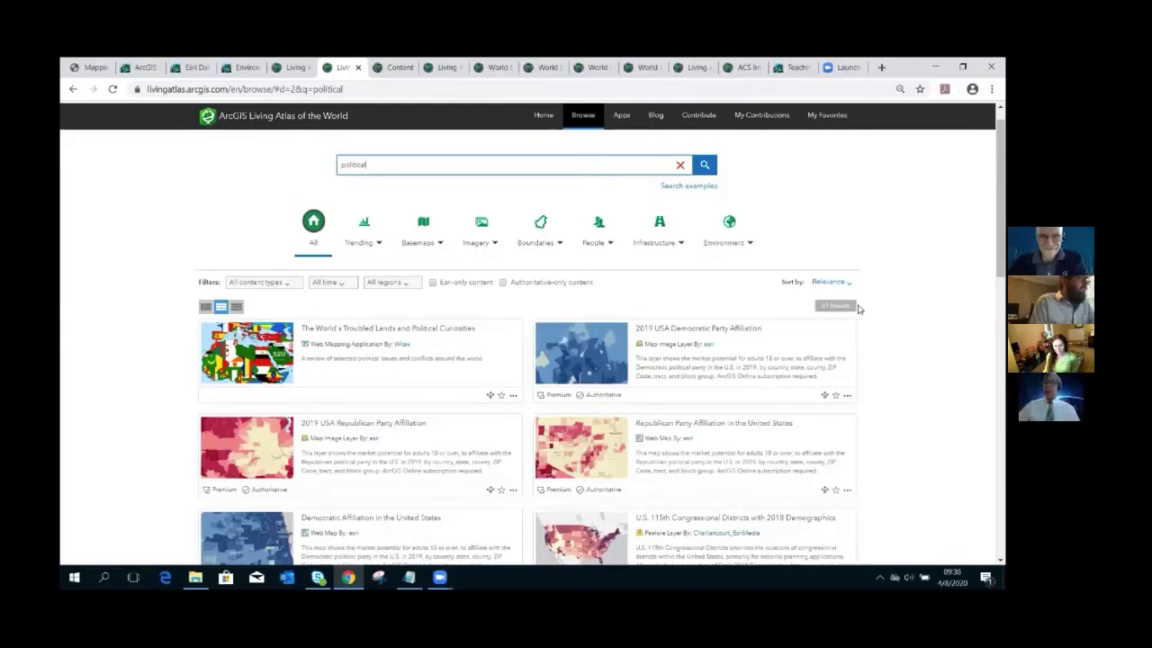
Step: Restrict the political Living Atlas results to Esri-only content and scroll down the list
left_click(433, 283)
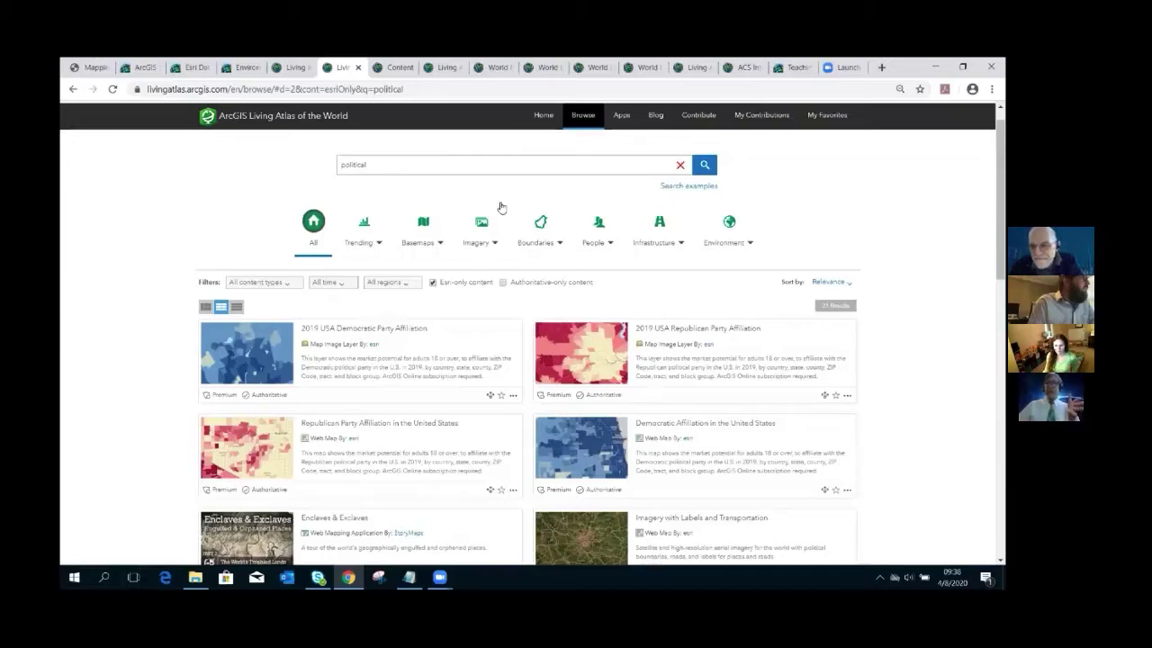
scroll(576, 360, "down", 1)
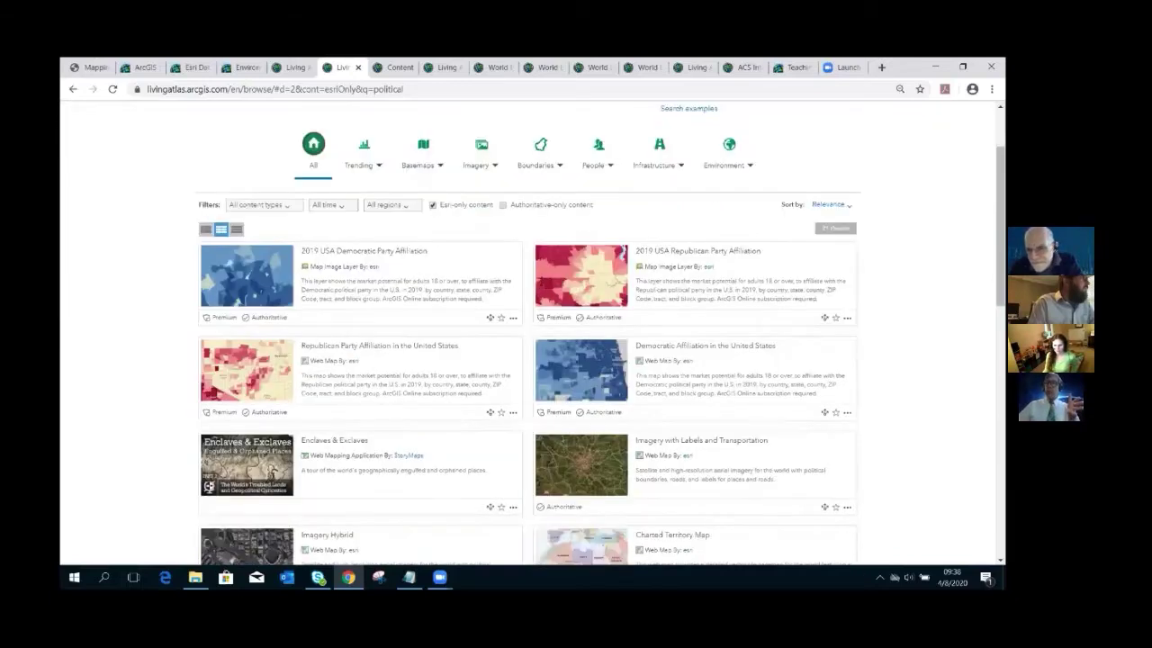
scroll(710, 462, "down", 1)
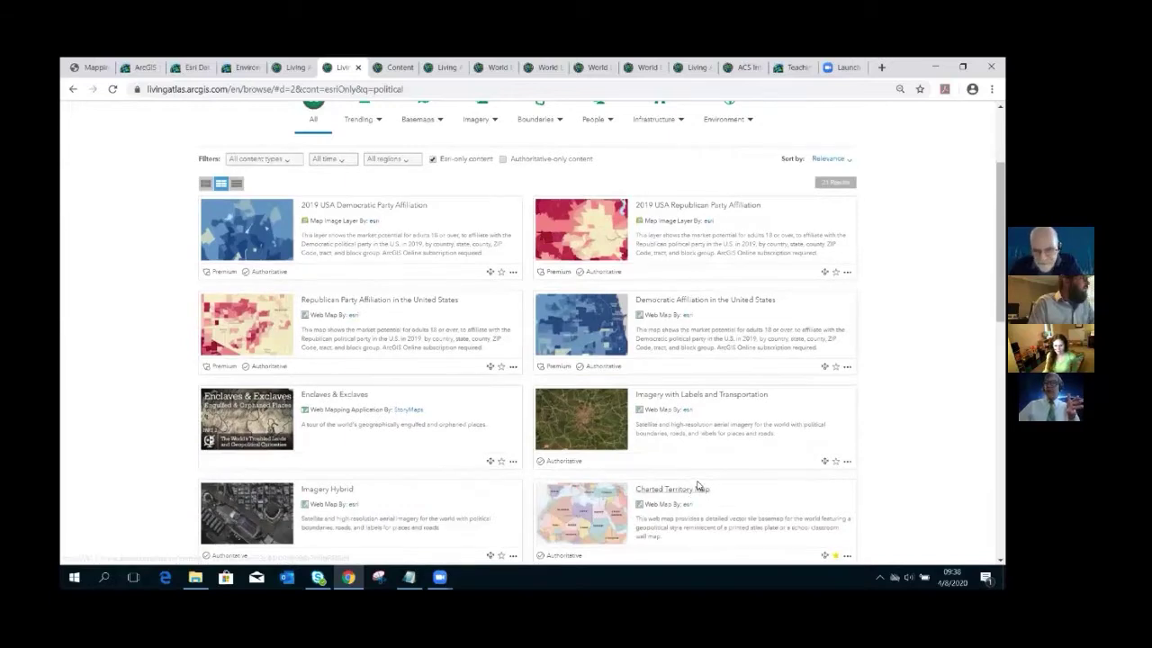
scroll(693, 477, "down", 1)
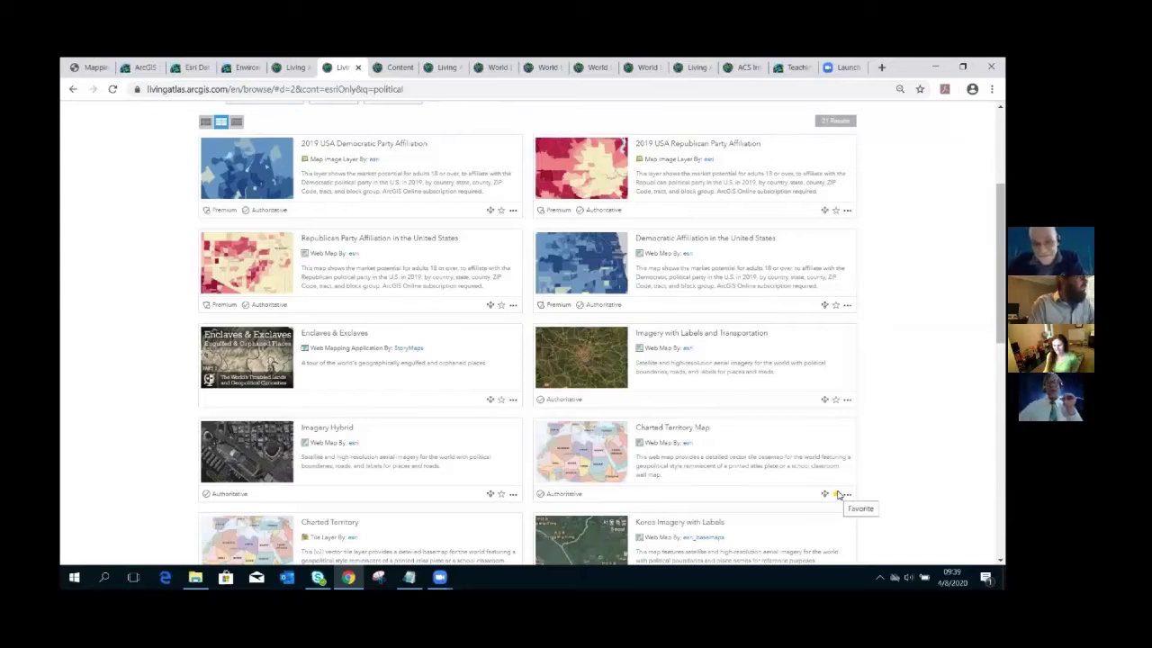
Step: Mark the Charted Territory Map as a favourite and return to the top of the results
left_click(837, 494)
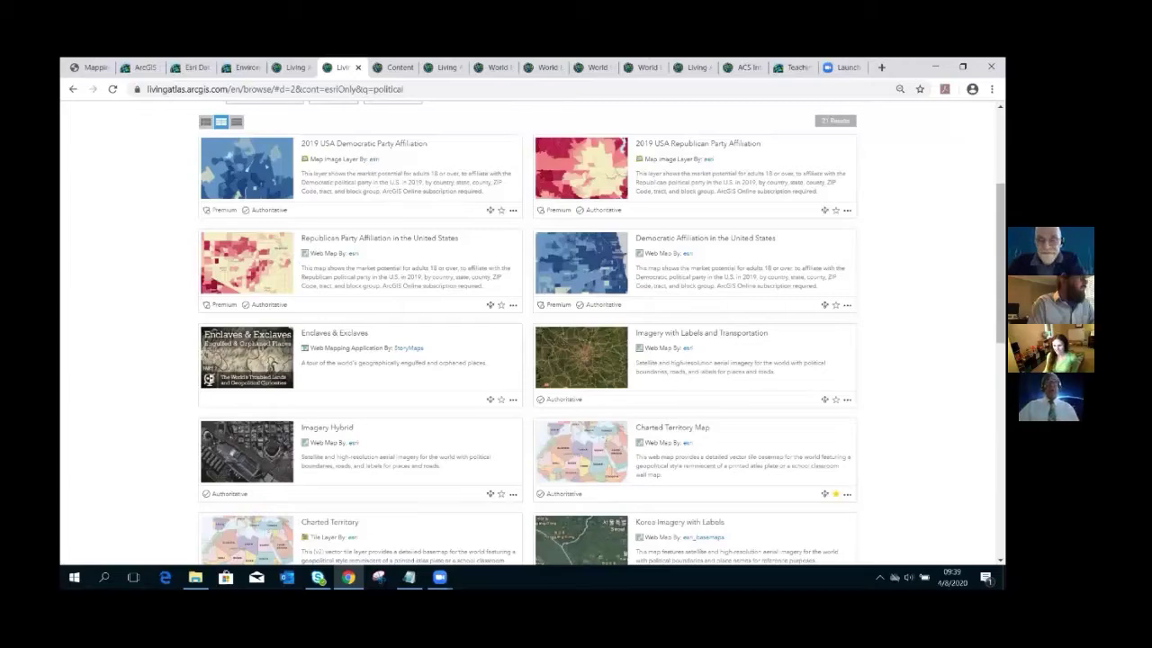
scroll(843, 492, "up", 1)
scroll(831, 180, "up", 3)
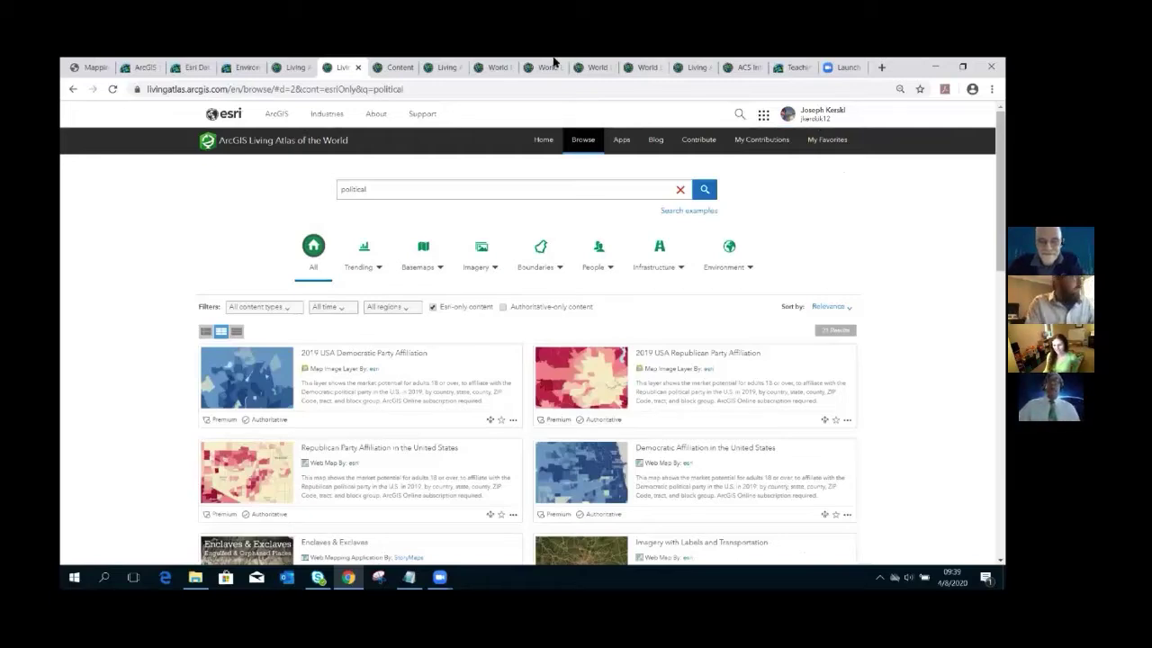
Step: Go from My Favorites to the Ecophysiographic search results listing World Ecophysiographic Land Units 2015
left_click(393, 68)
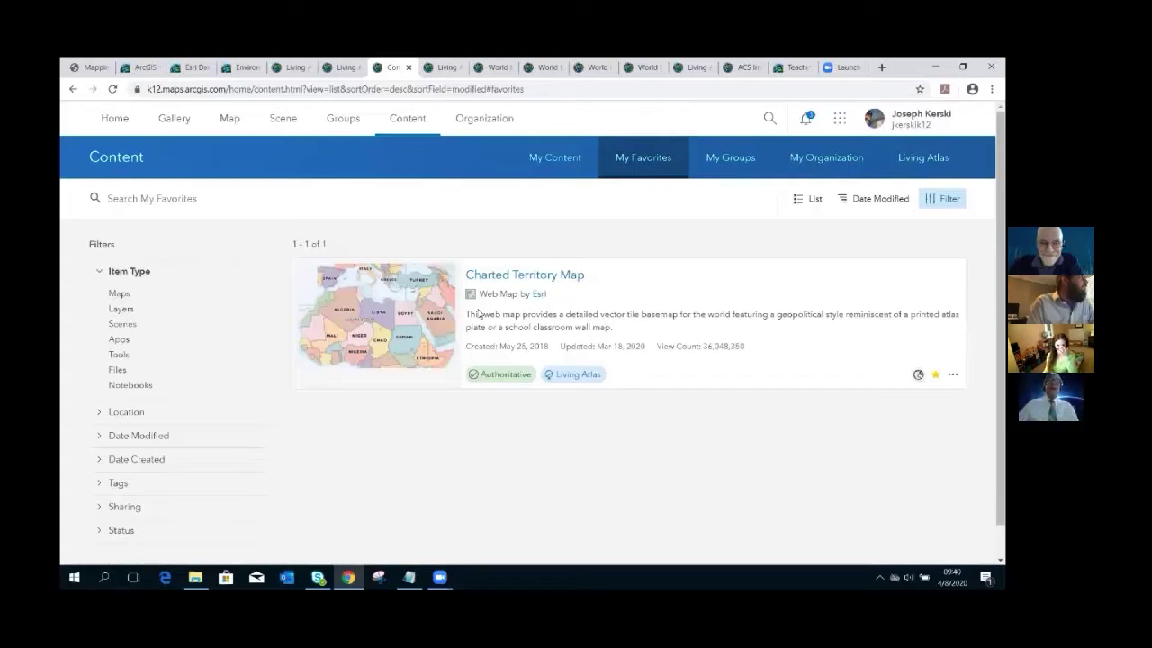
left_click(441, 68)
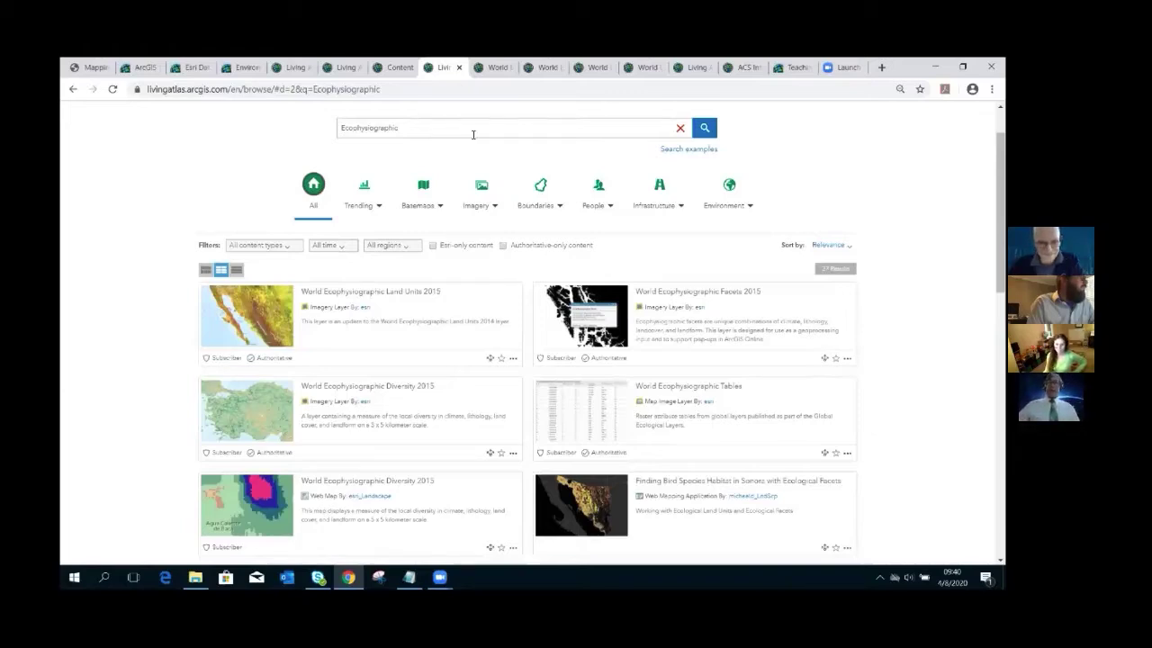
Step: Read through the World Ecophysiographic Land Units 2015 item page description
left_click(495, 69)
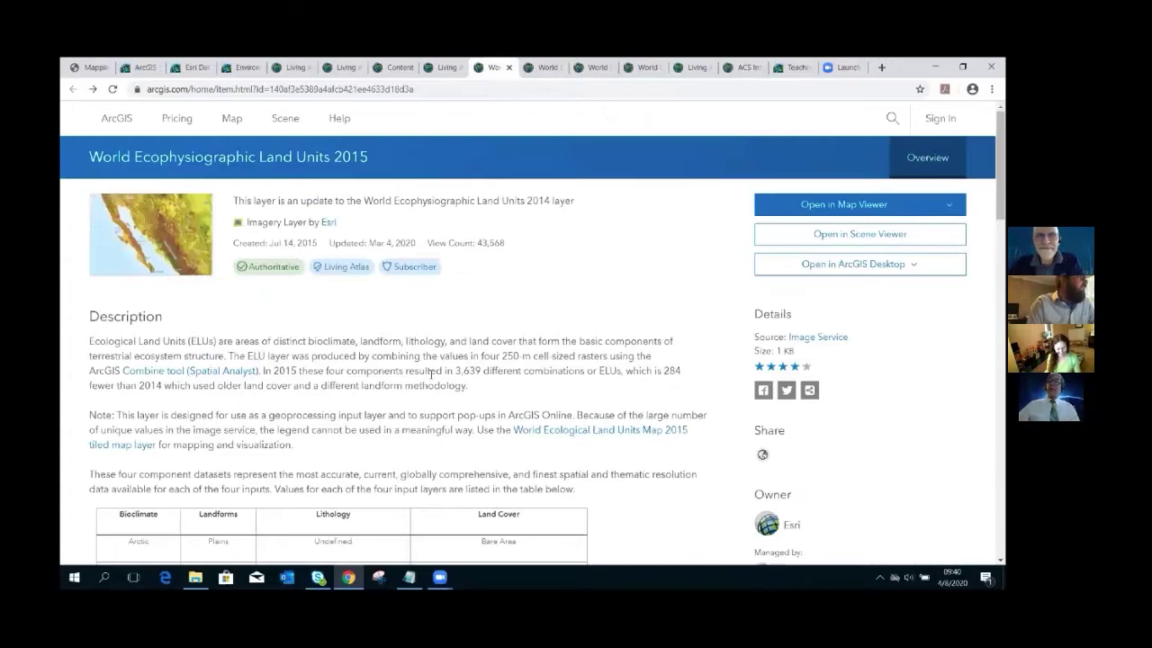
scroll(431, 373, "down", 1)
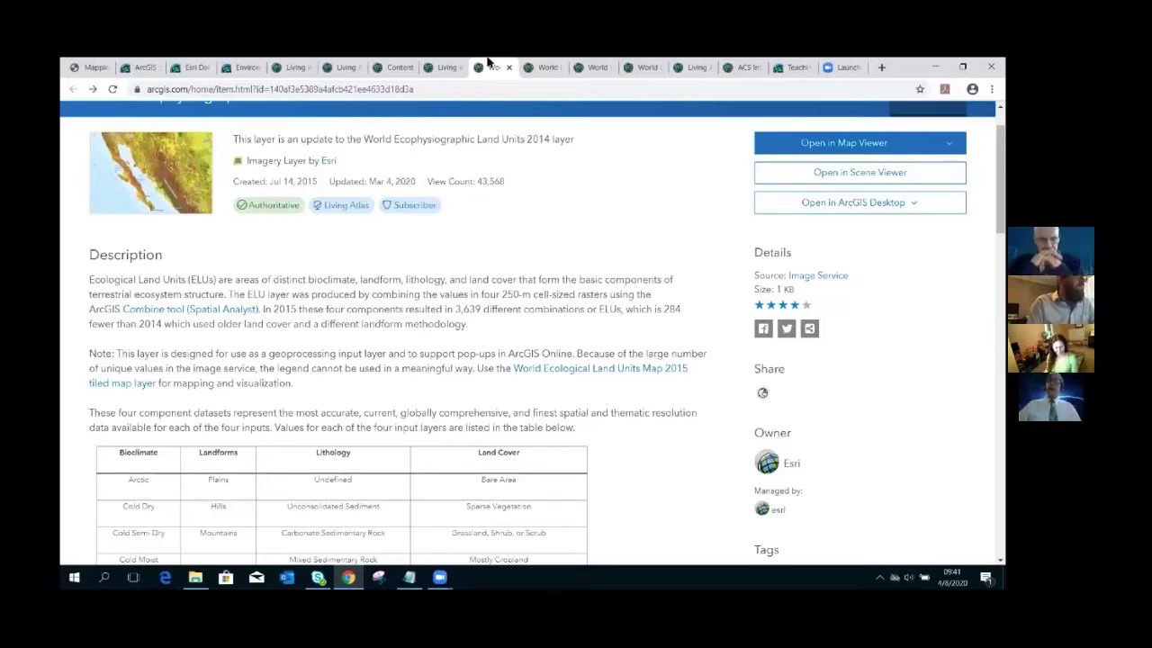
scroll(508, 337, "down", 1)
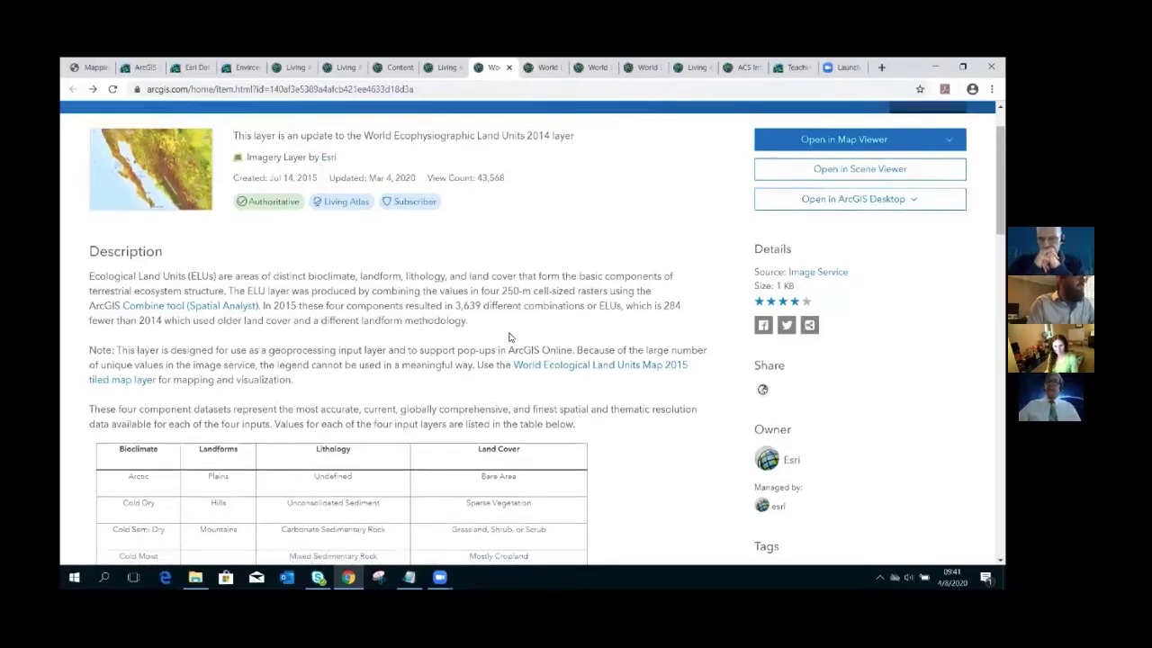
scroll(508, 338, "down", 2)
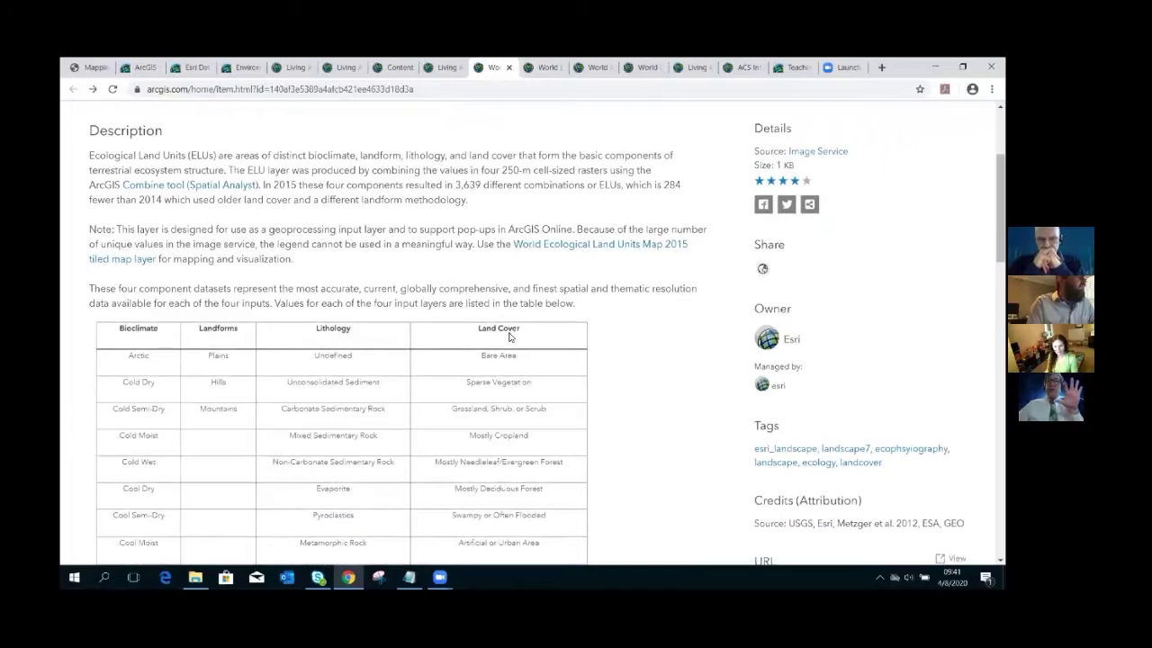
scroll(508, 337, "down", 2)
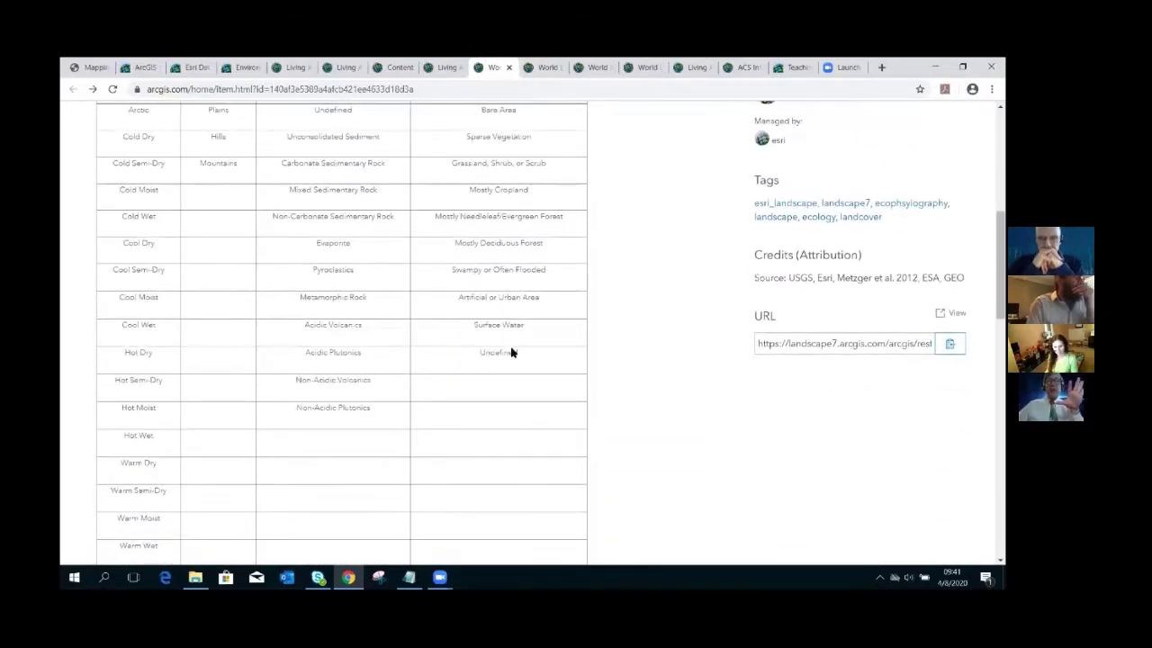
scroll(510, 368, "down", 1)
scroll(510, 368, "down", 4)
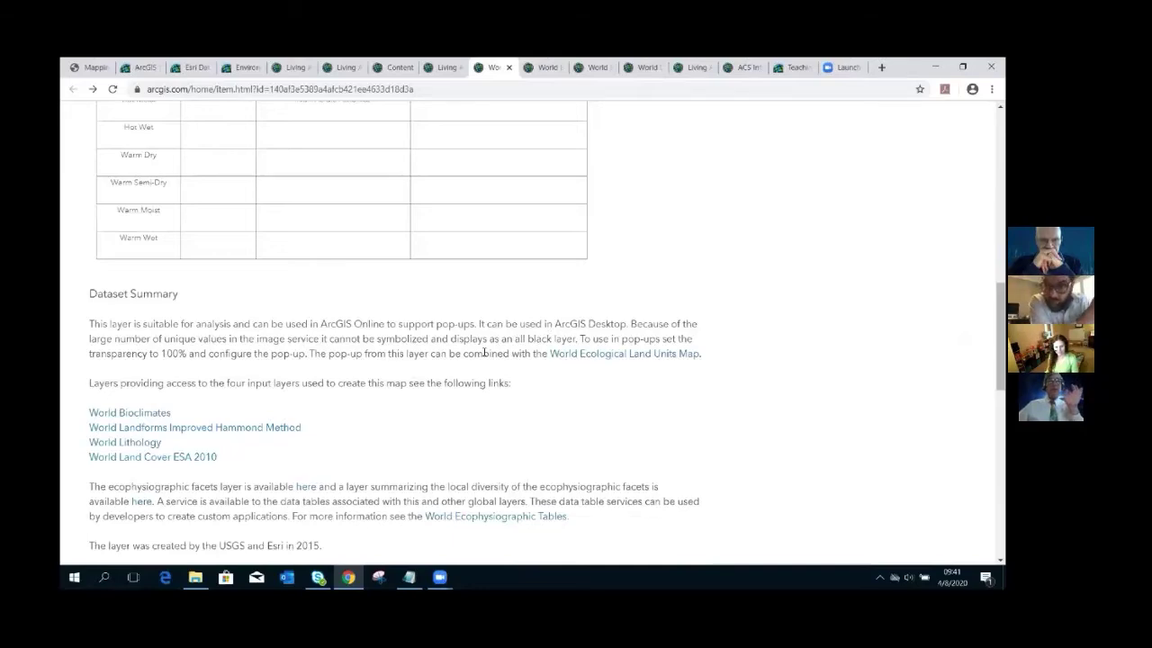
Step: Show the Land Units layer in Map Viewer with its numbered legend
scroll(484, 352, "up", 3)
scroll(485, 350, "up", 10)
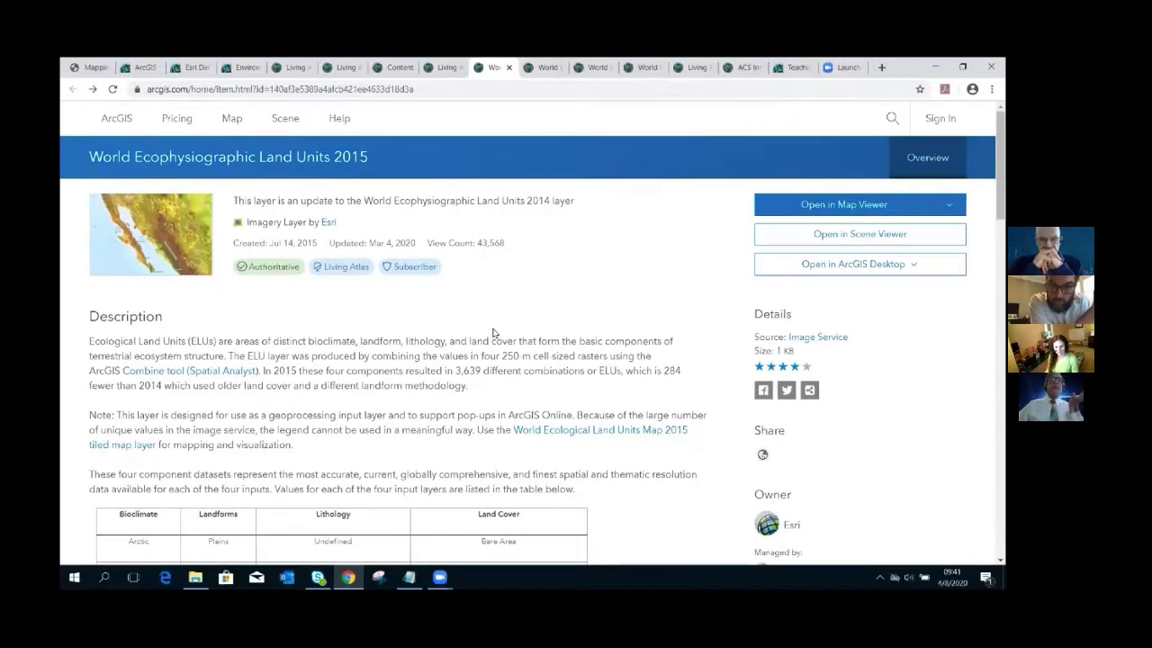
left_click(546, 67)
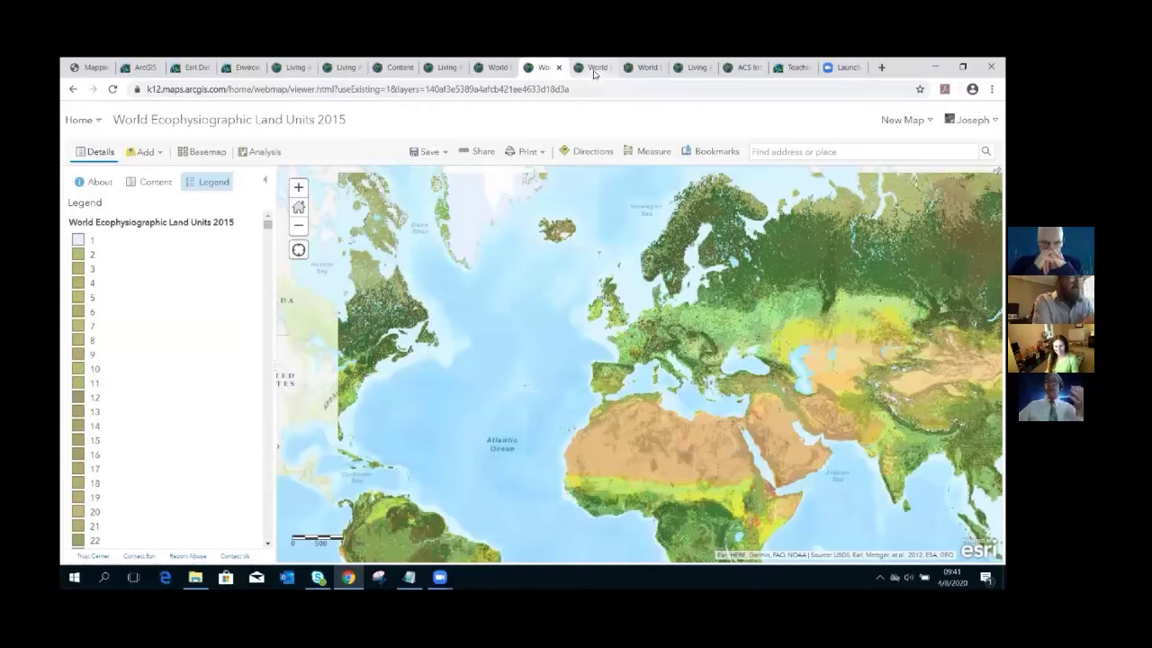
Step: Show the World Ecological Land Units Map 2015 legend and zoom into North Africa and the Mediterranean
left_click(635, 71)
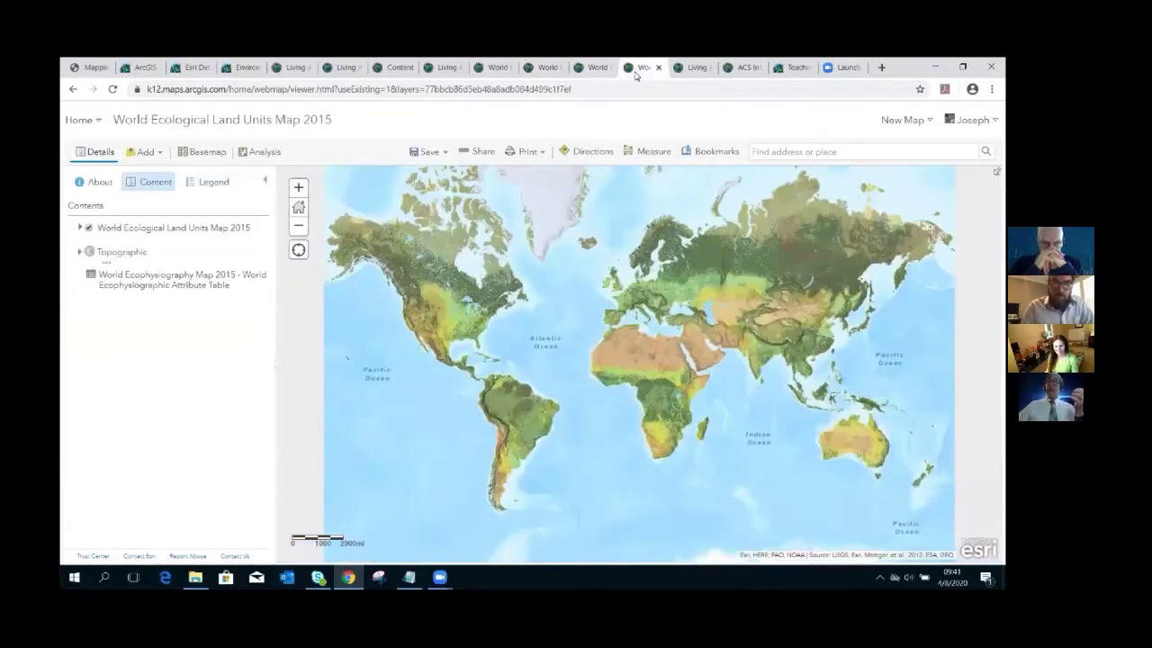
left_click(202, 184)
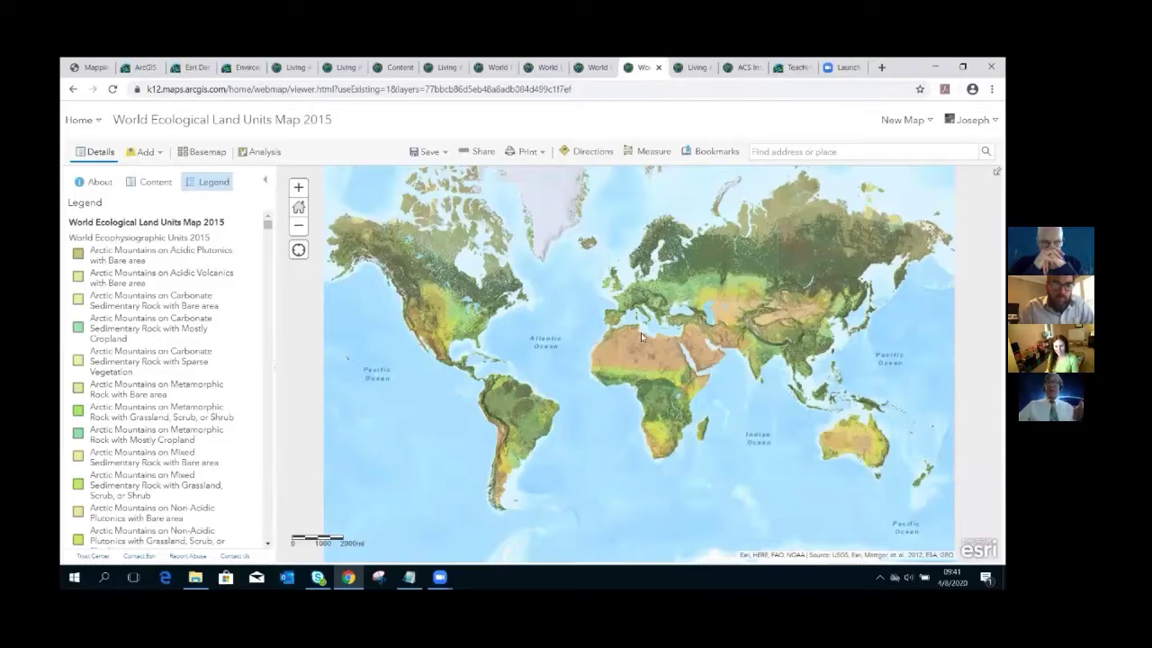
scroll(597, 326, "up", 1)
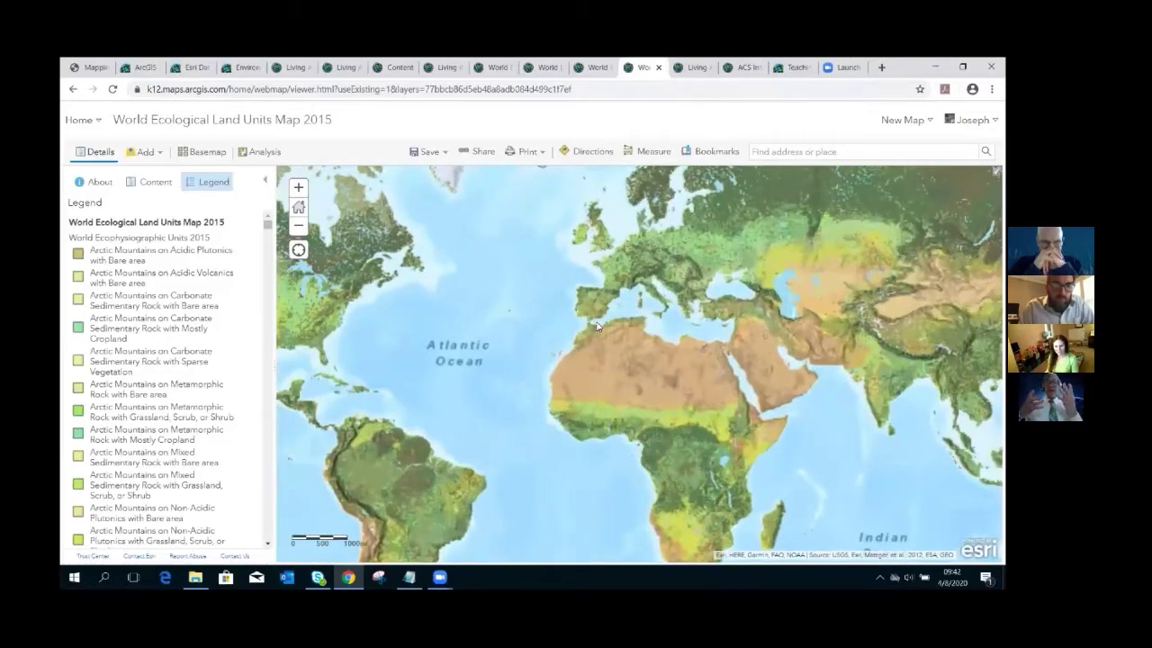
scroll(610, 336, "up", 1)
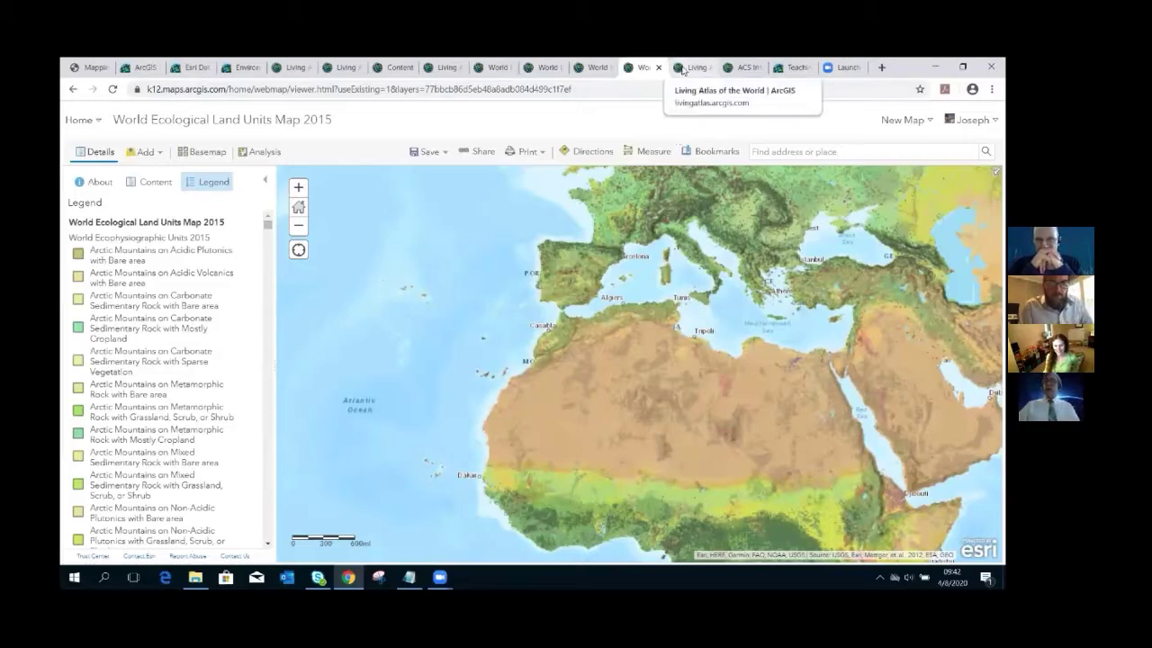
Step: Browse the ACS current-year results, then move to the ACS Internet Connectivity Variables – Centroids map
left_click(683, 68)
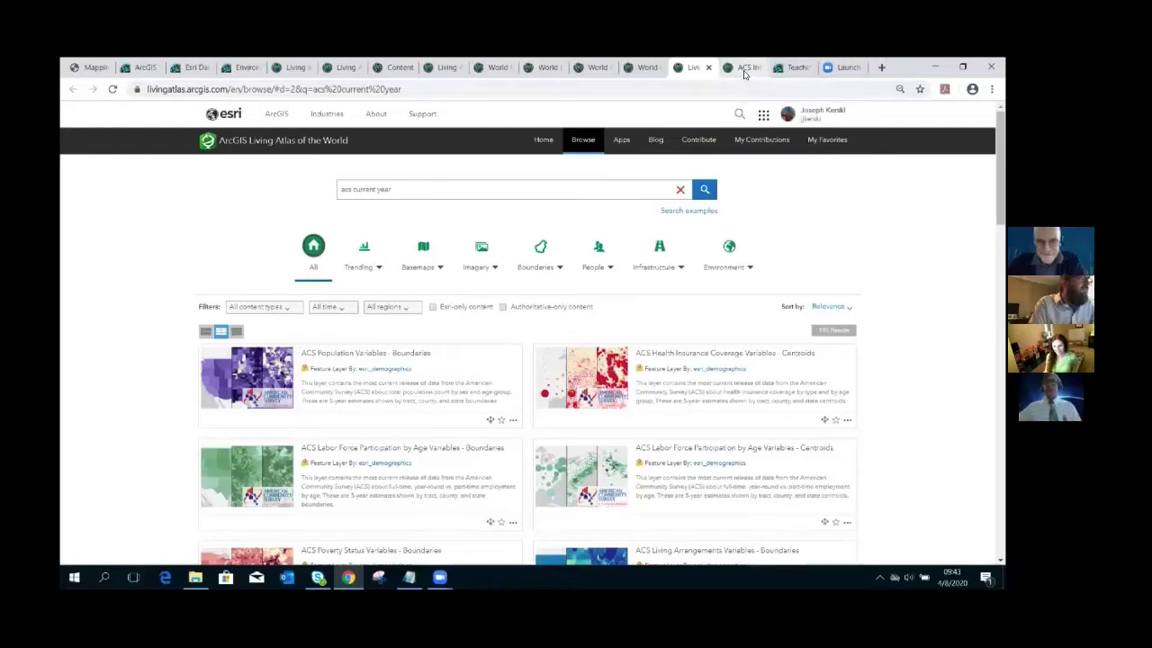
scroll(841, 319, "down", 1)
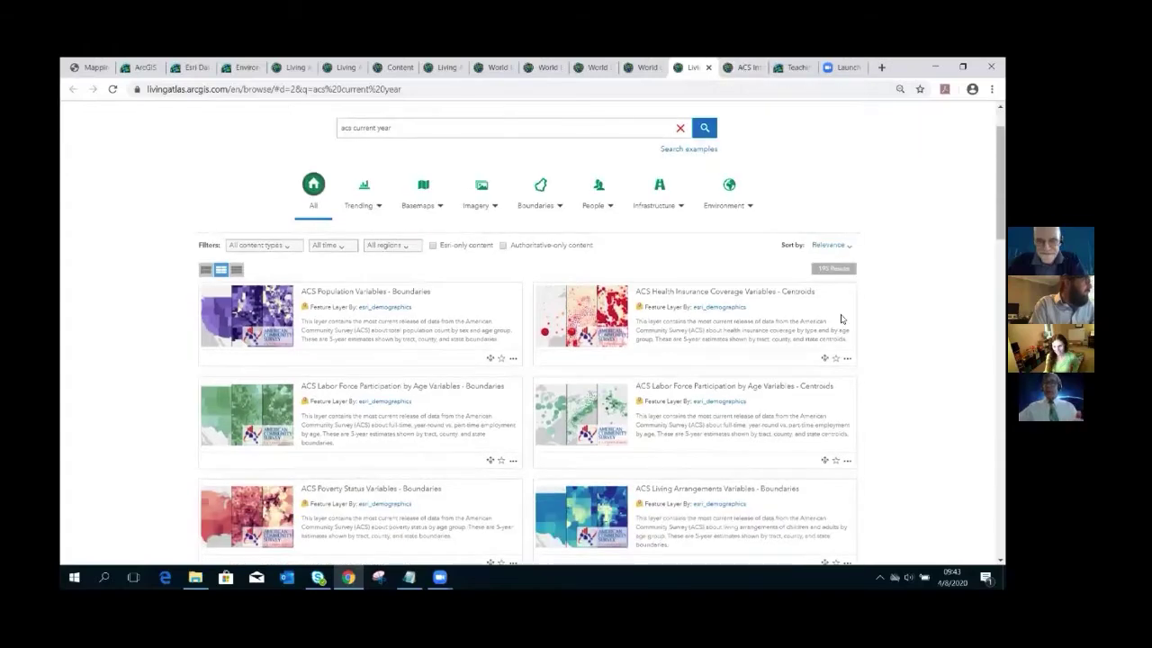
scroll(841, 318, "down", 5)
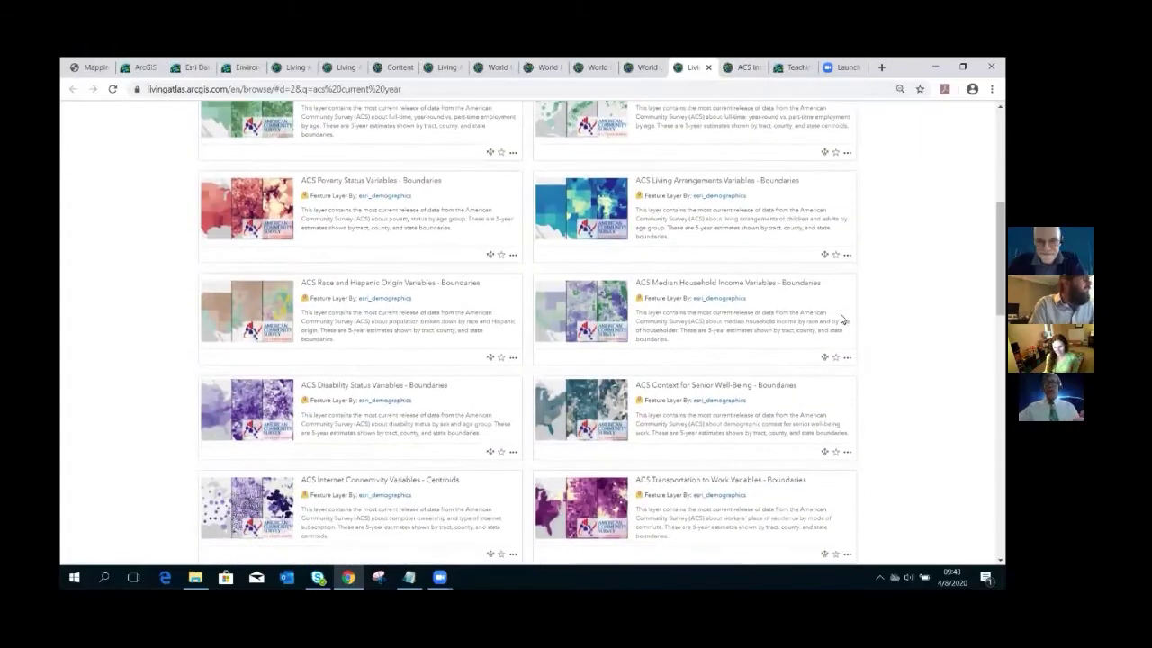
scroll(841, 319, "down", 4)
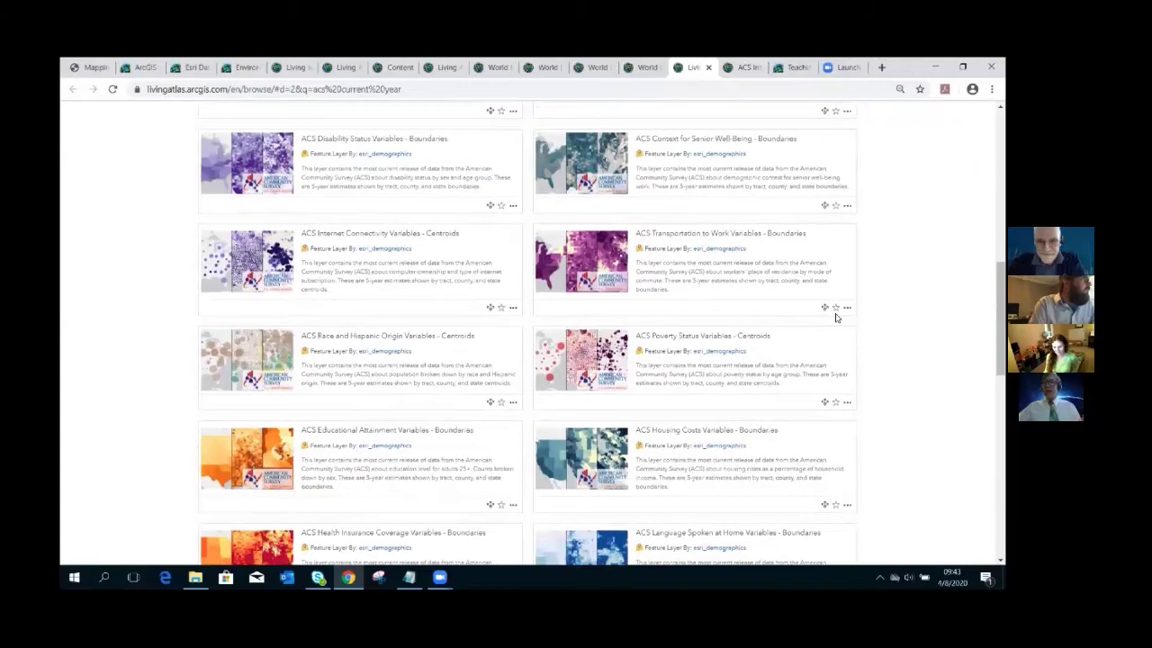
scroll(835, 316, "down", 2)
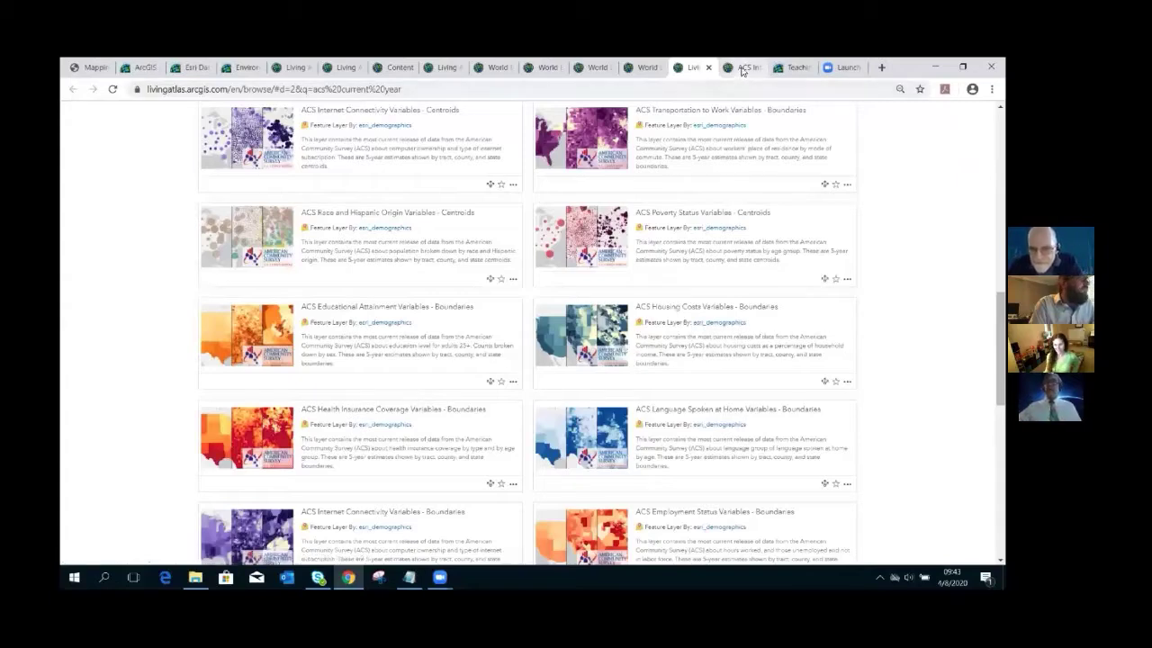
key("ctrl+Tab")
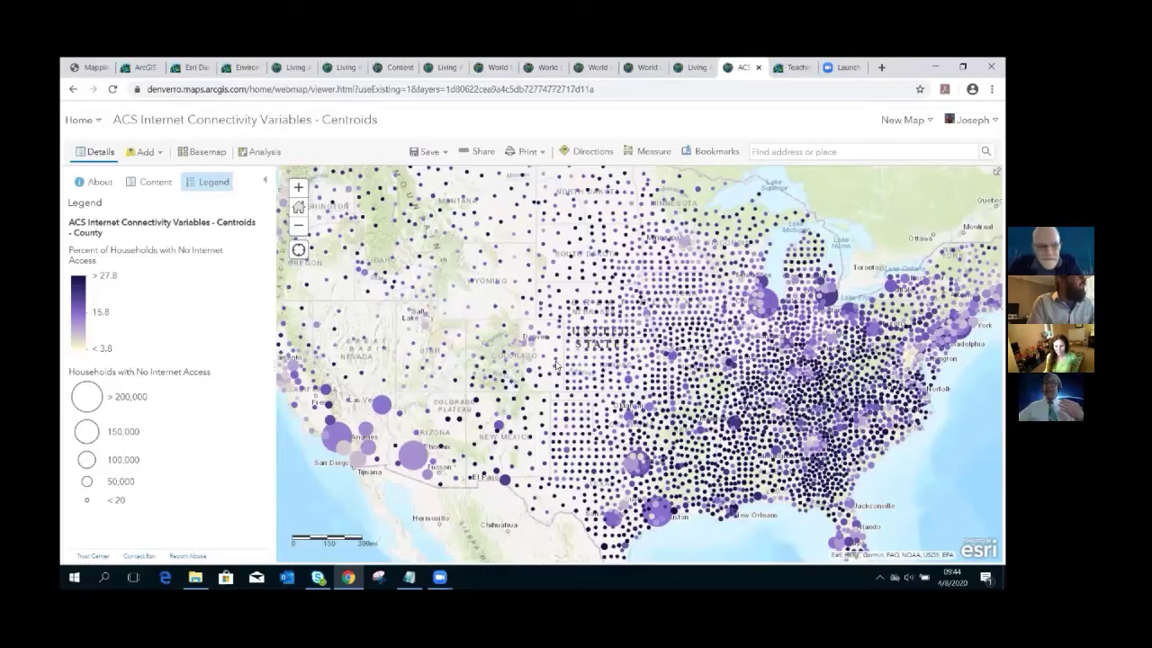
Step: Zoom into Colorado and Kansas no-internet circles, then show the Teaching with ArcGIS Living Atlas course page
scroll(579, 347, "up", 2)
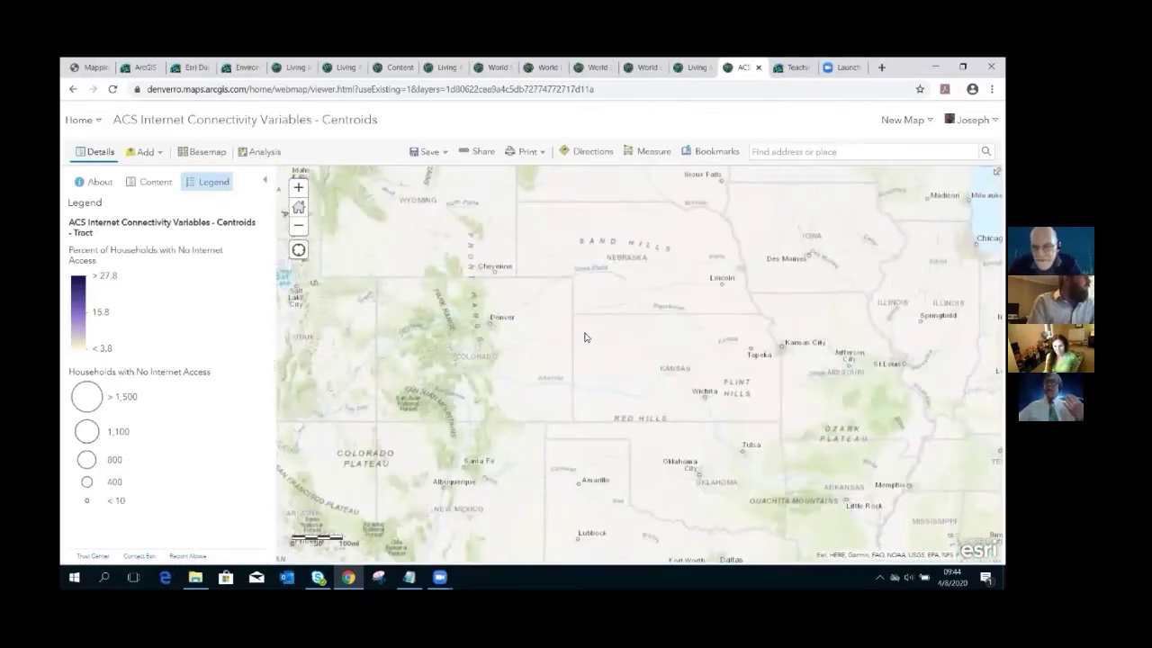
scroll(585, 337, "up", 1)
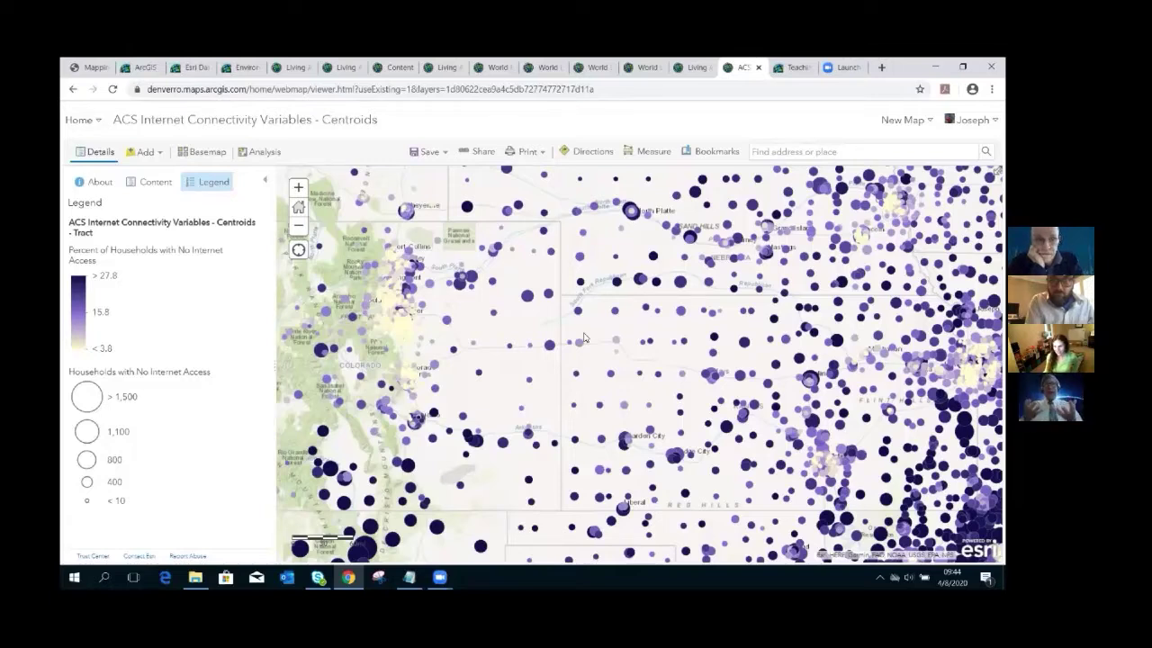
left_click(788, 72)
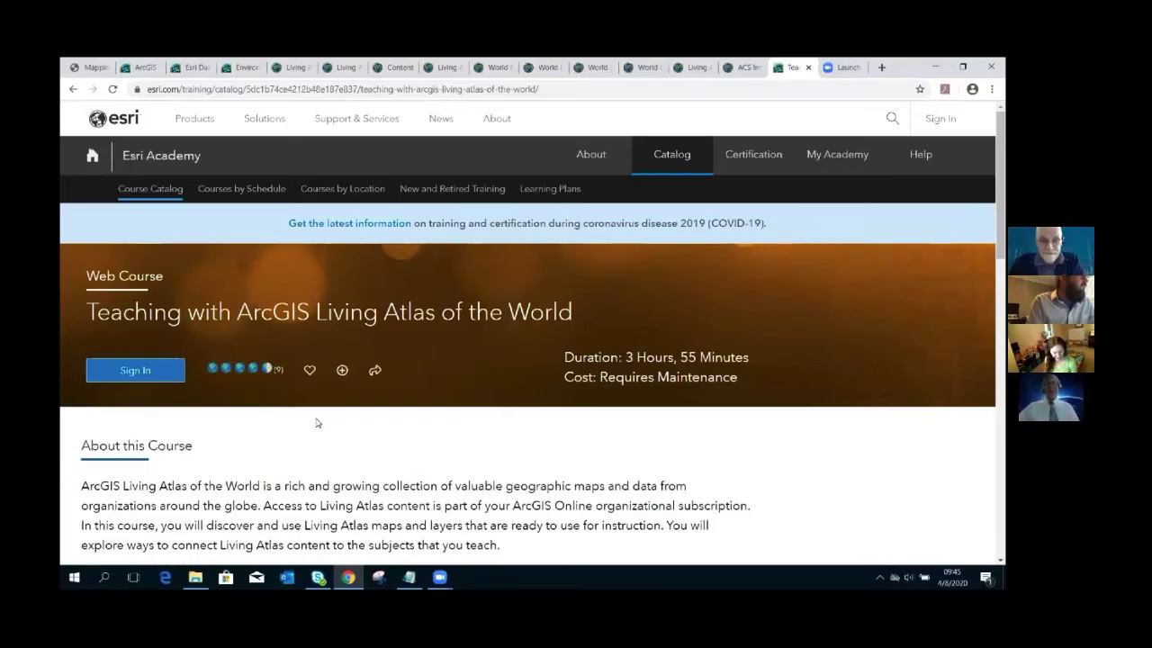
scroll(317, 420, "down", 1)
scroll(316, 420, "down", 5)
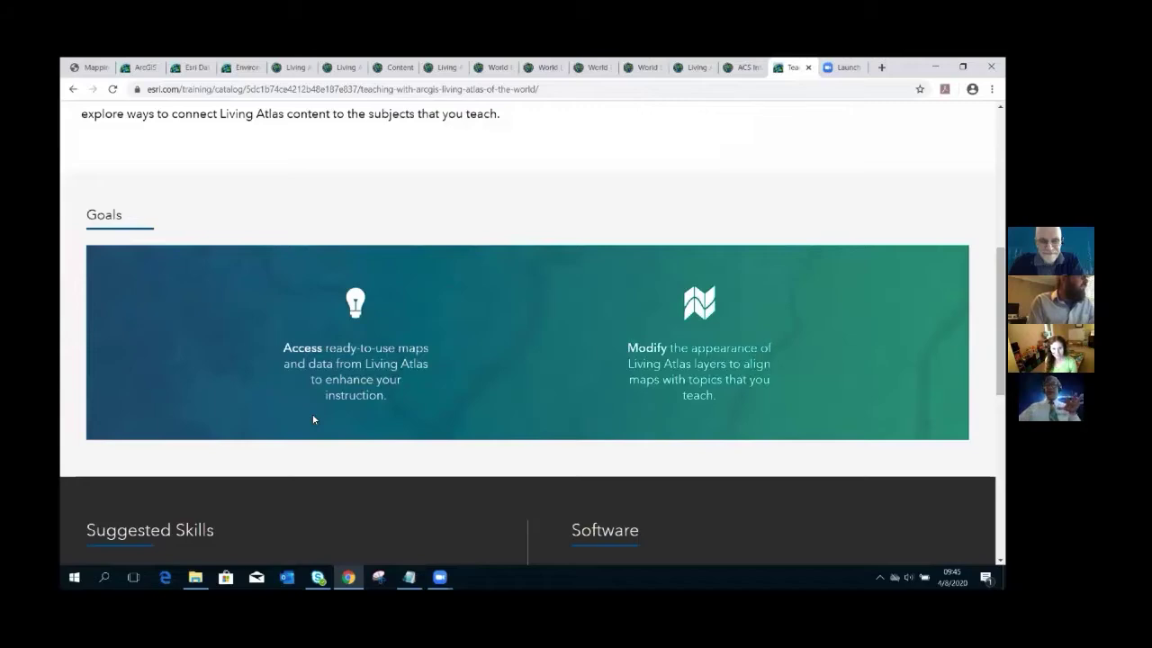
scroll(313, 419, "down", 1)
scroll(313, 419, "down", 5)
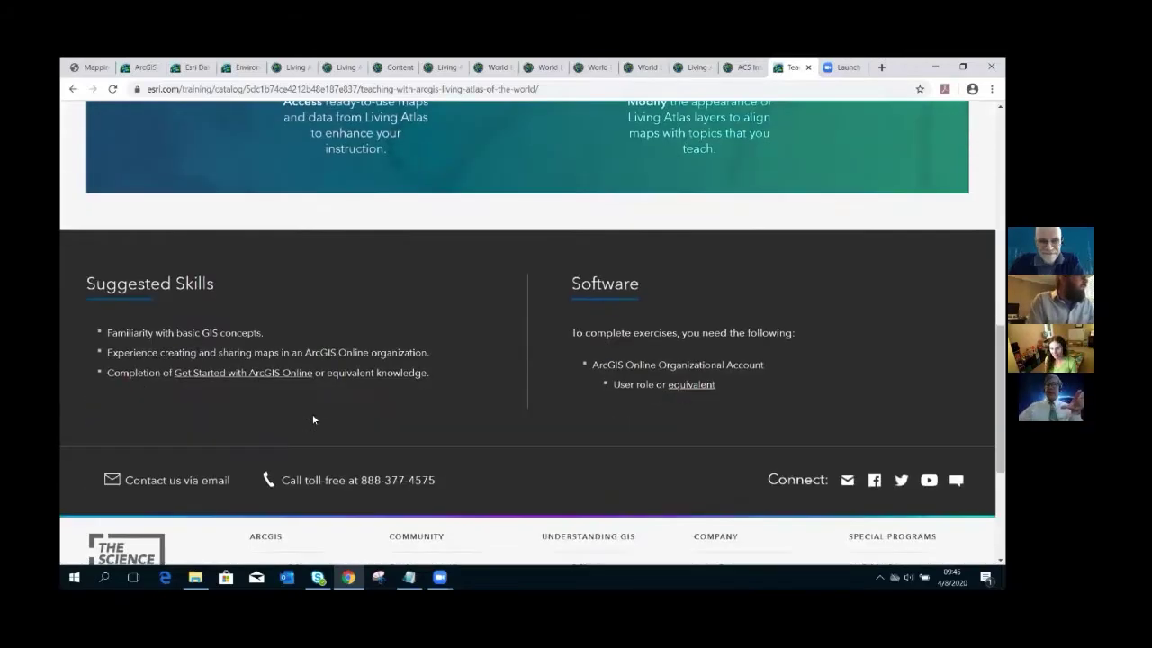
scroll(314, 415, "up", 1)
scroll(314, 415, "up", 15)
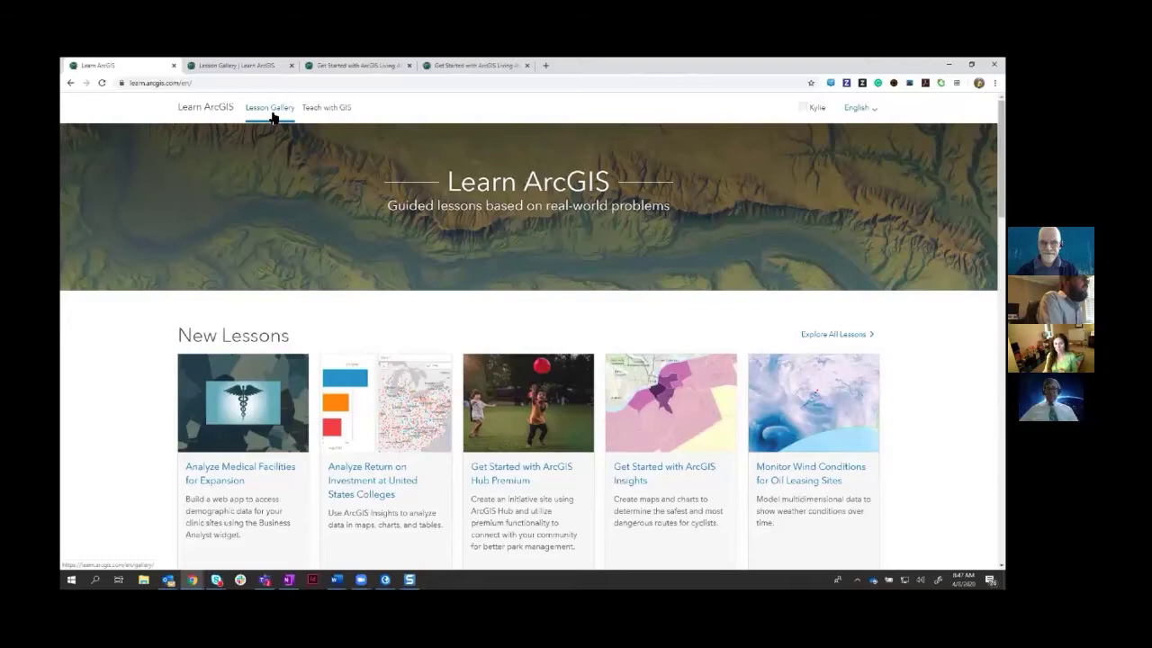
Step: Open the Lesson Gallery, reset the product filter to all lessons, and browse the list
left_click(255, 67)
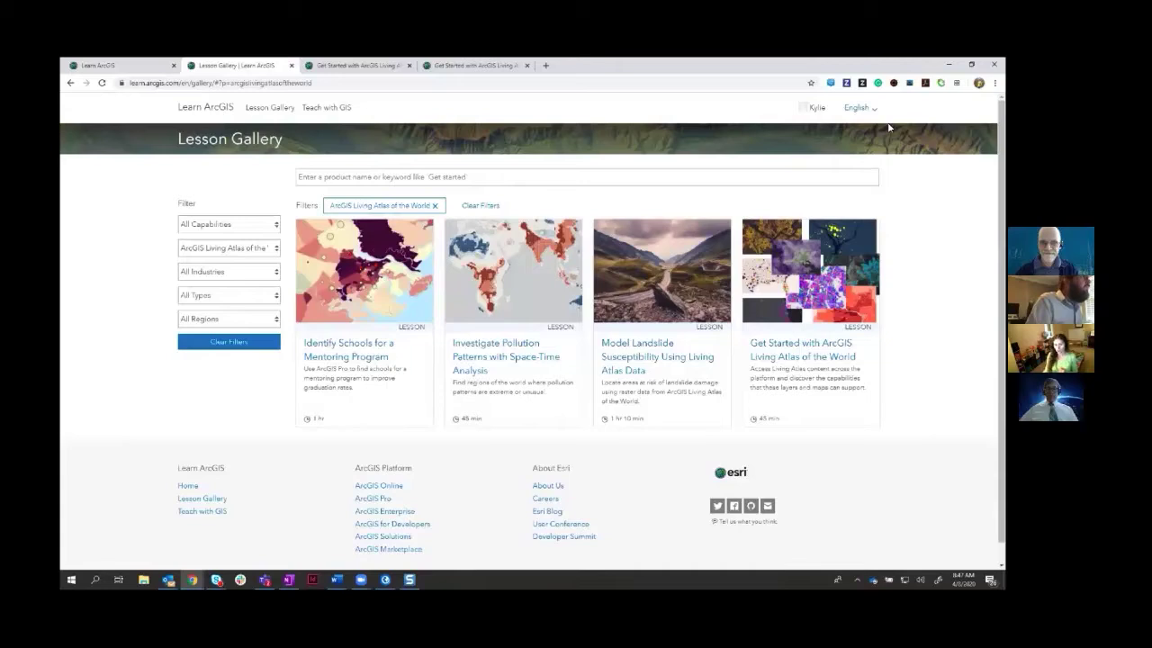
left_click(208, 250)
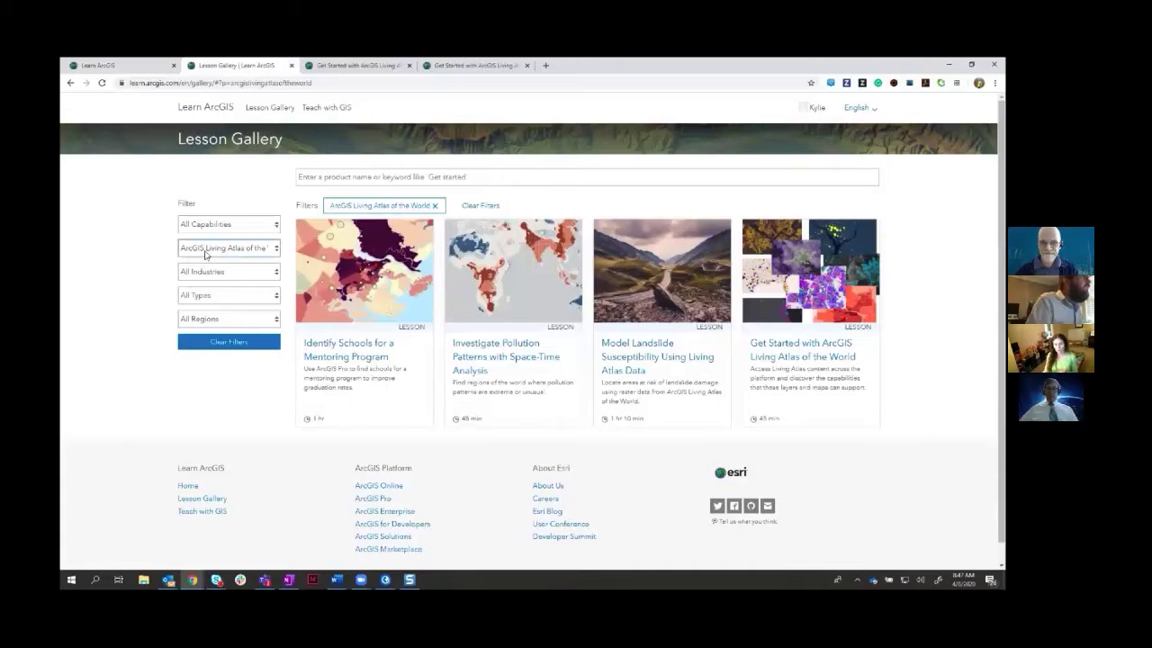
key("Return")
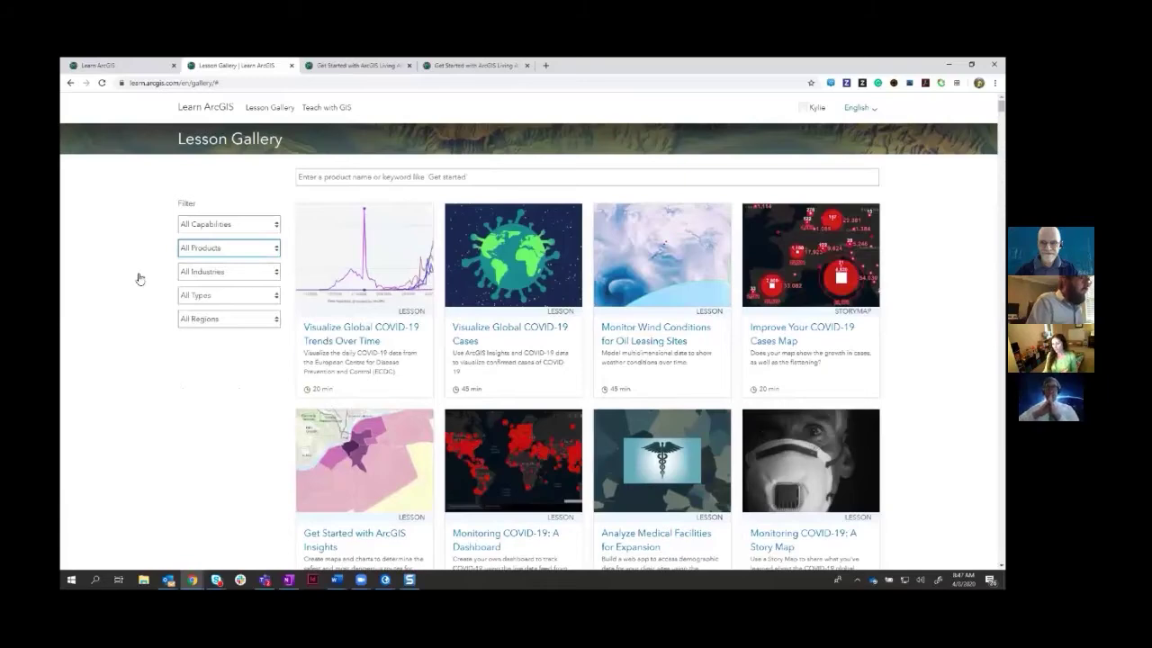
scroll(597, 284, "down", 4)
scroll(596, 283, "down", 10)
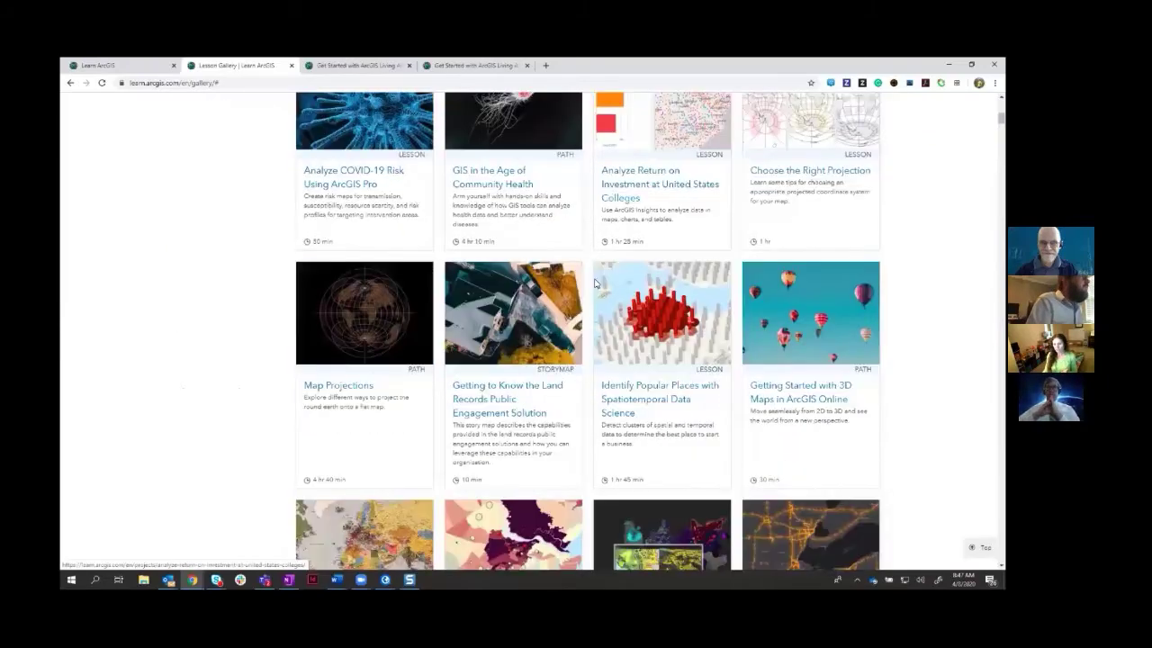
scroll(593, 283, "down", 9)
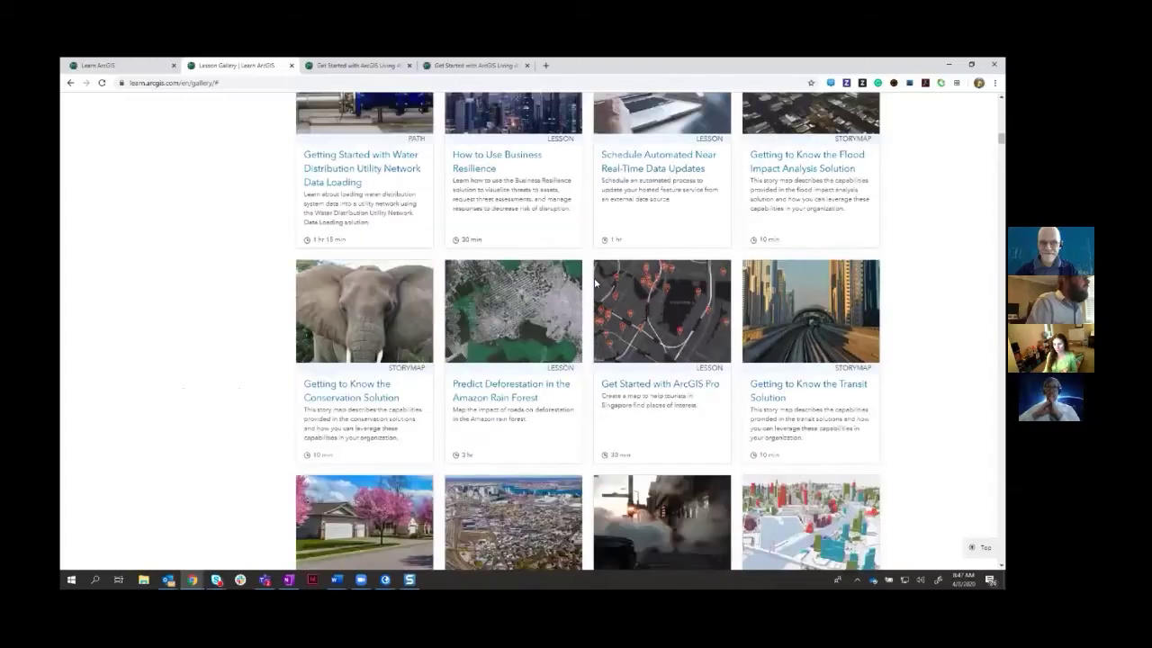
scroll(594, 283, "down", 5)
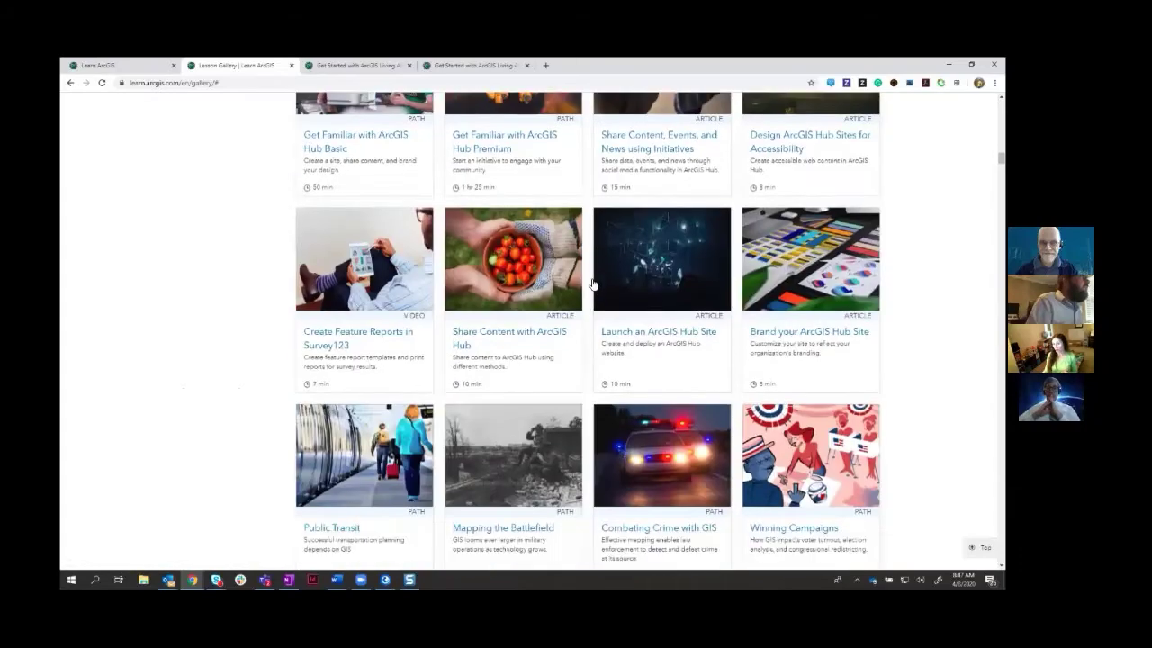
scroll(594, 284, "up", 1)
Step: Choose ArcGIS Living Atlas of the World in the product filter
key("Home")
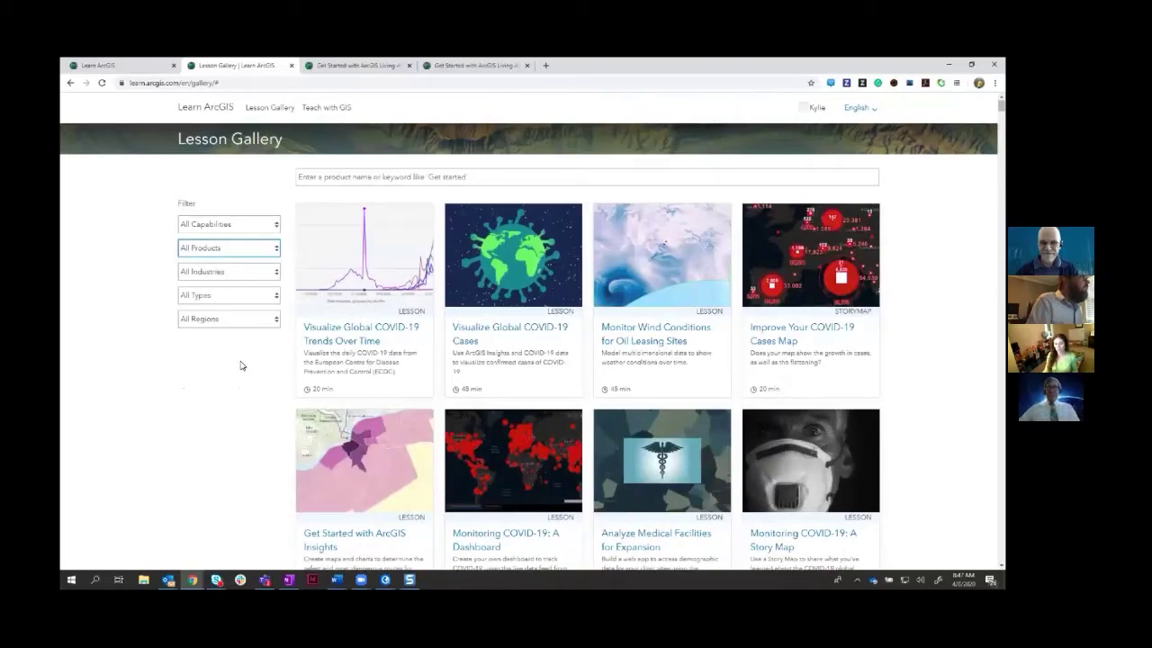
left_click(218, 256)
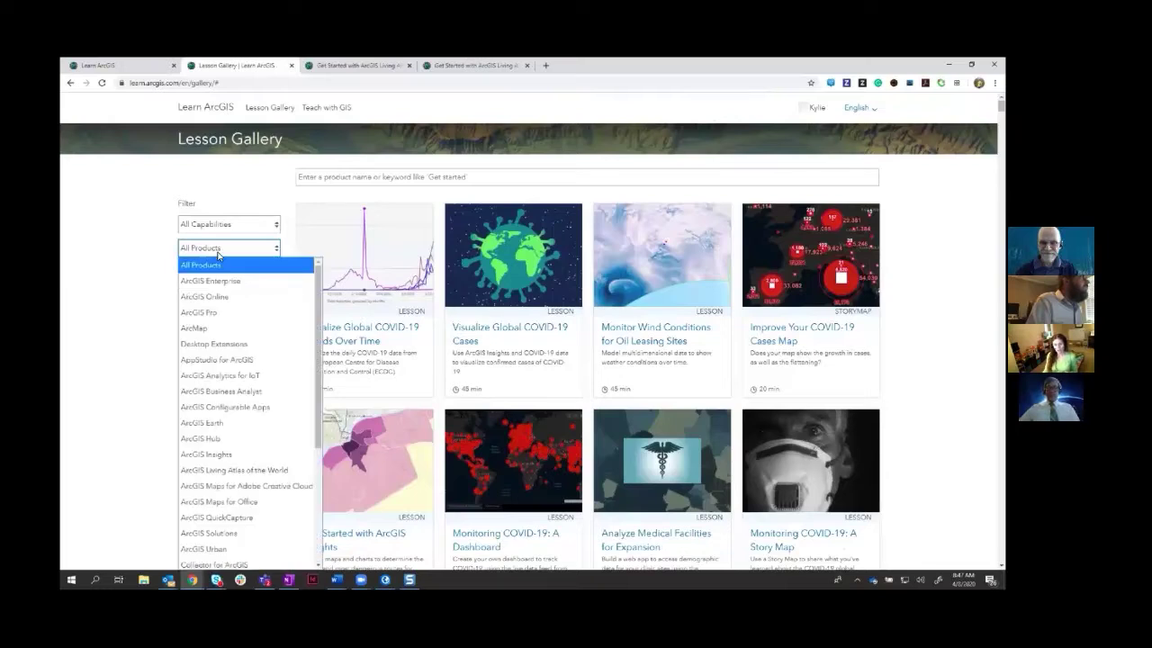
left_click(253, 470)
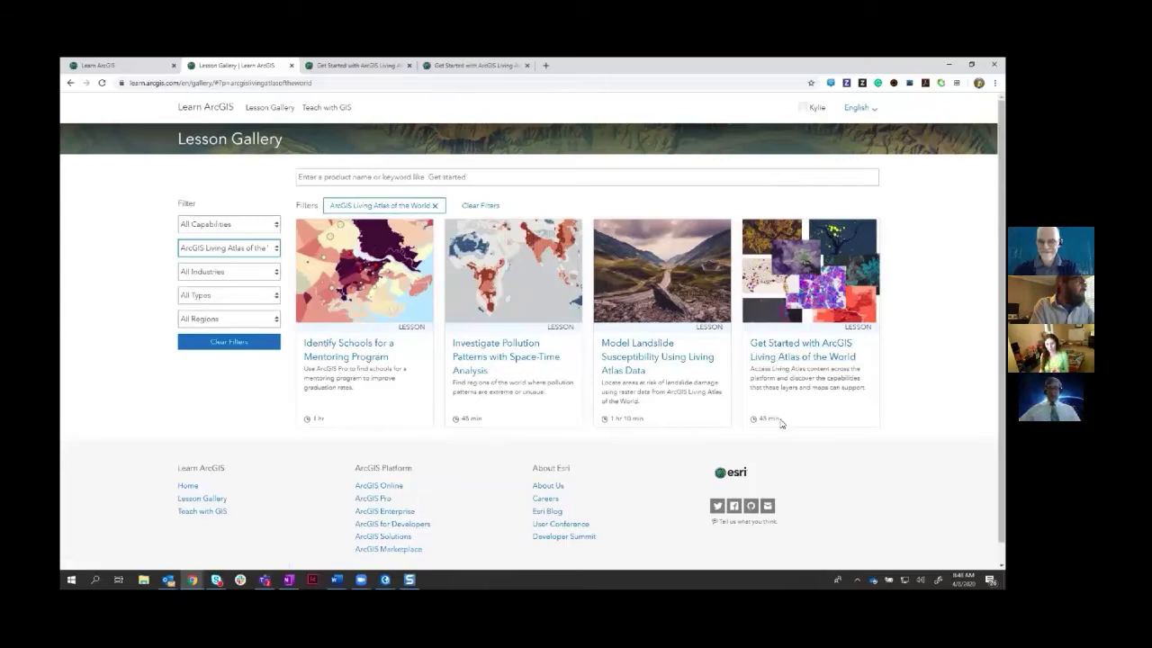
Step: Go to the Get Started with ArcGIS Living Atlas lesson's Explore the Living Atlas website section
left_click(355, 65)
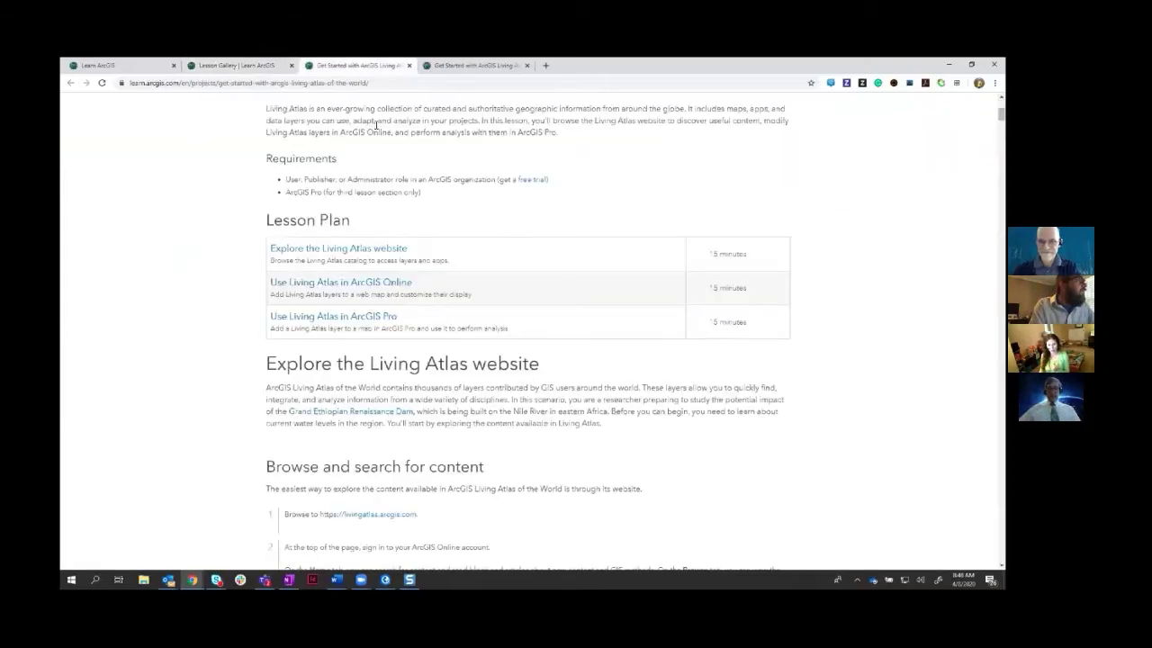
scroll(373, 143, "up", 3)
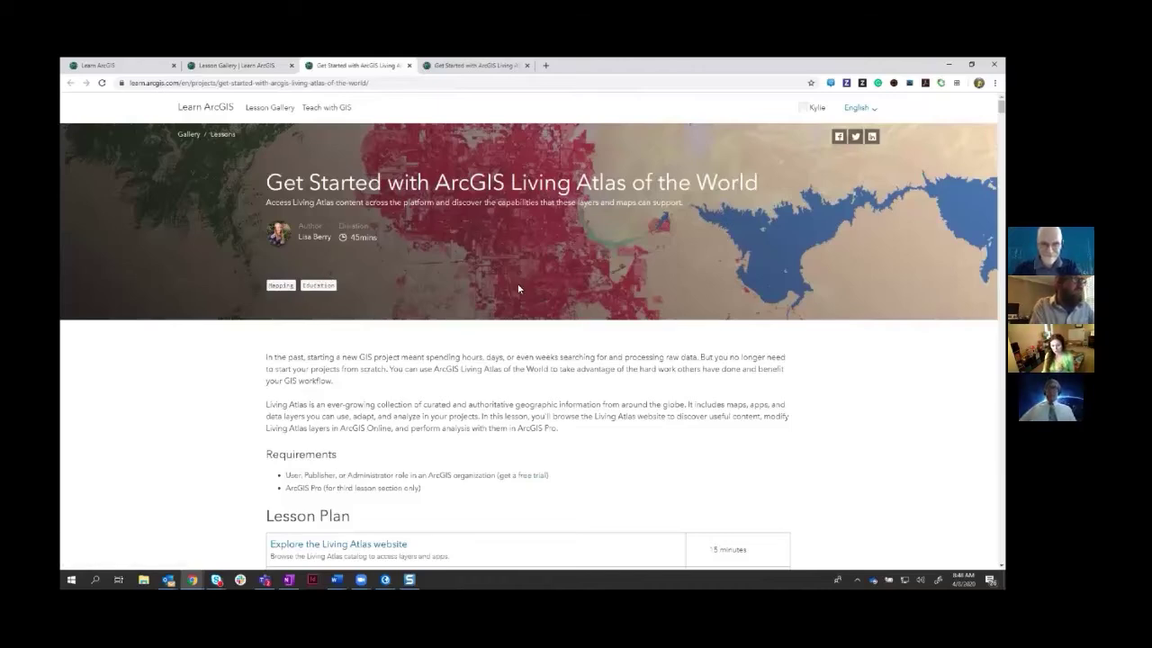
scroll(518, 289, "down", 1)
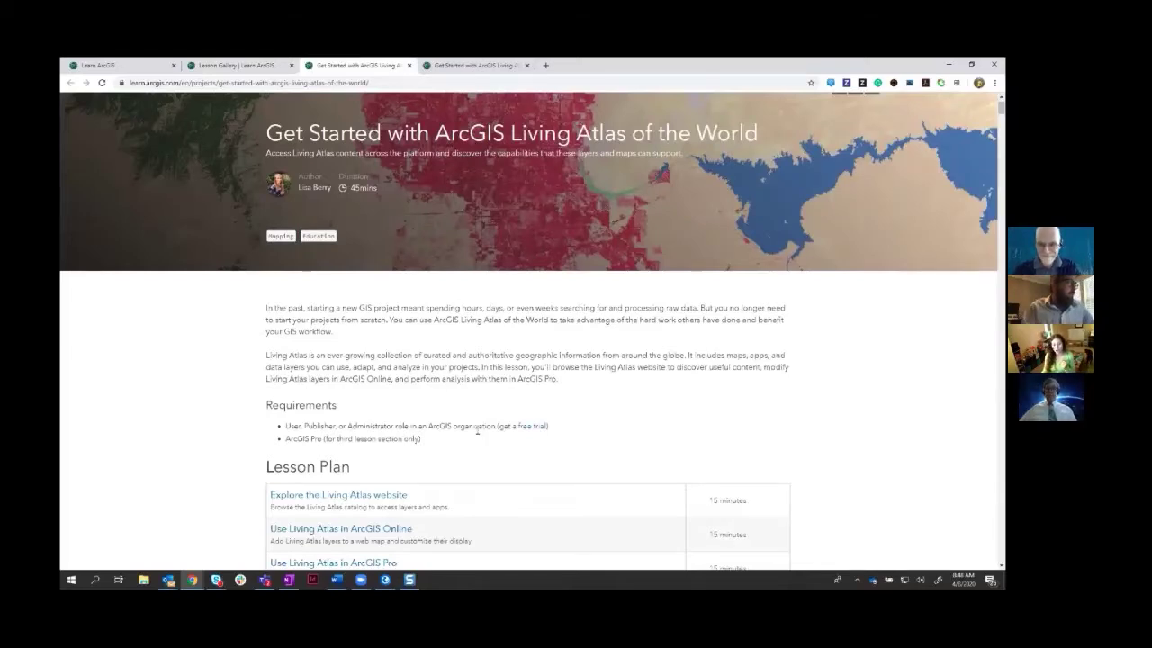
scroll(475, 432, "down", 1)
scroll(462, 436, "down", 1)
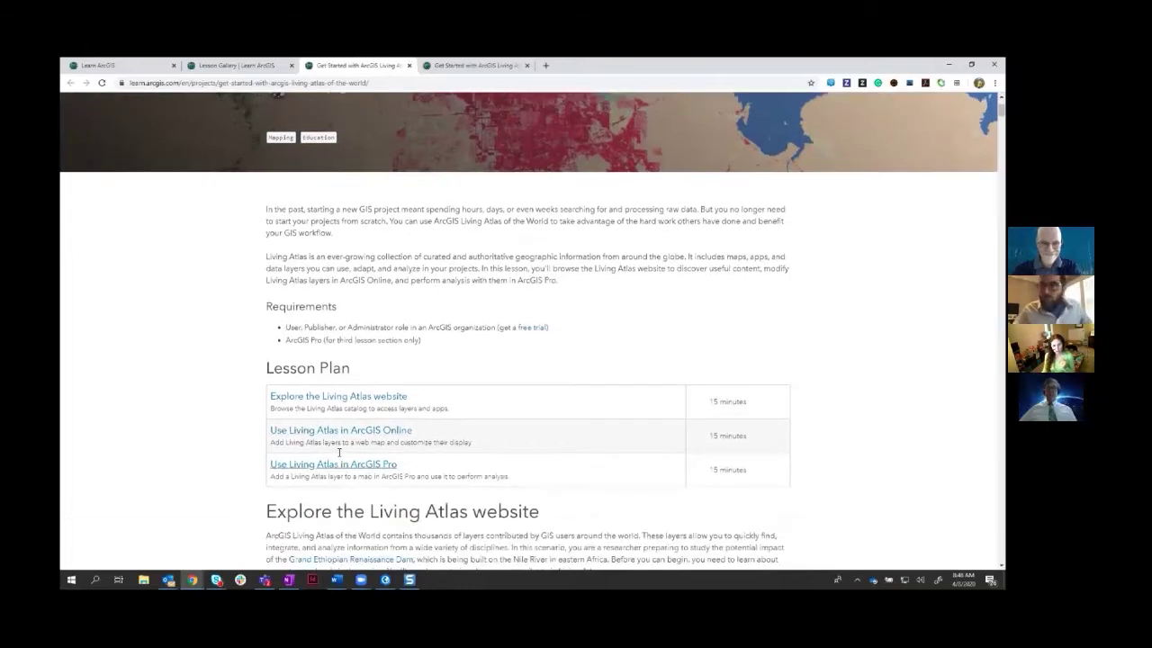
left_click(339, 402)
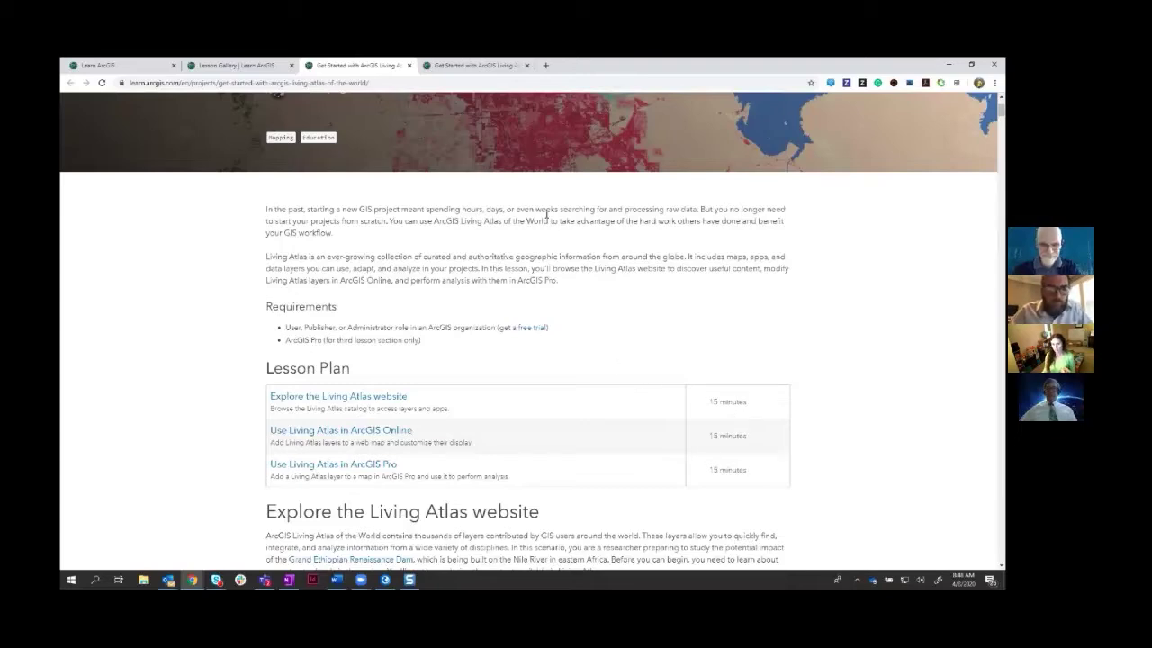
scroll(531, 277, "down", 3)
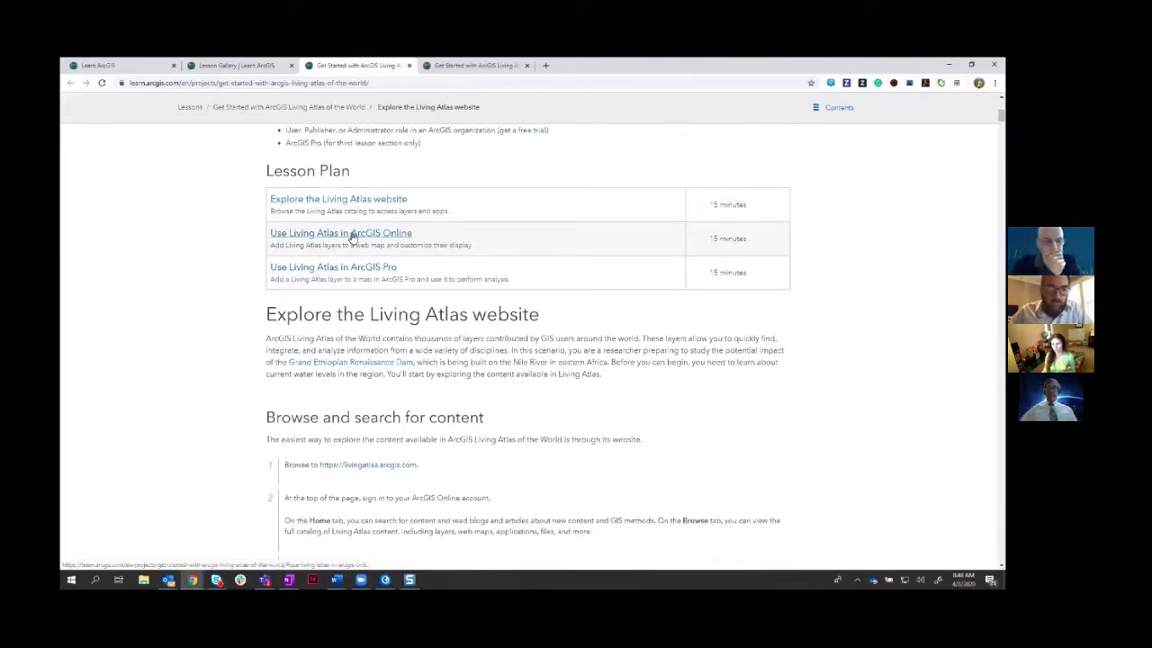
Step: Reach the Use Living Atlas in ArcGIS Online section, then show the Esri K12 GIS Organization window
left_click(352, 235)
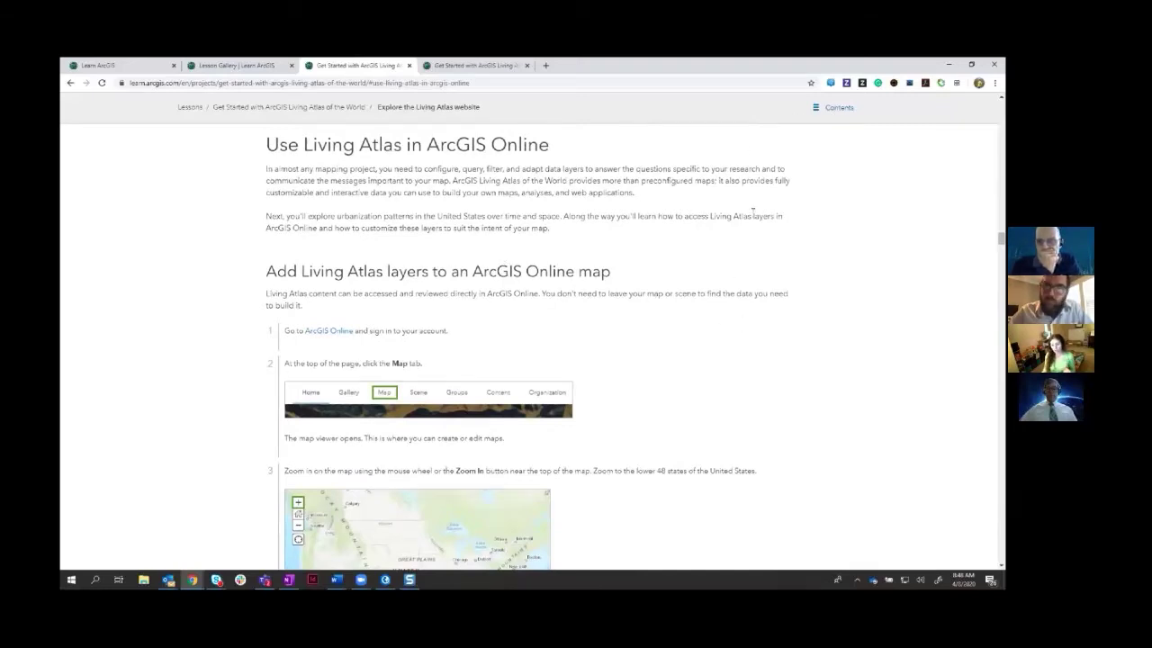
left_click(833, 108)
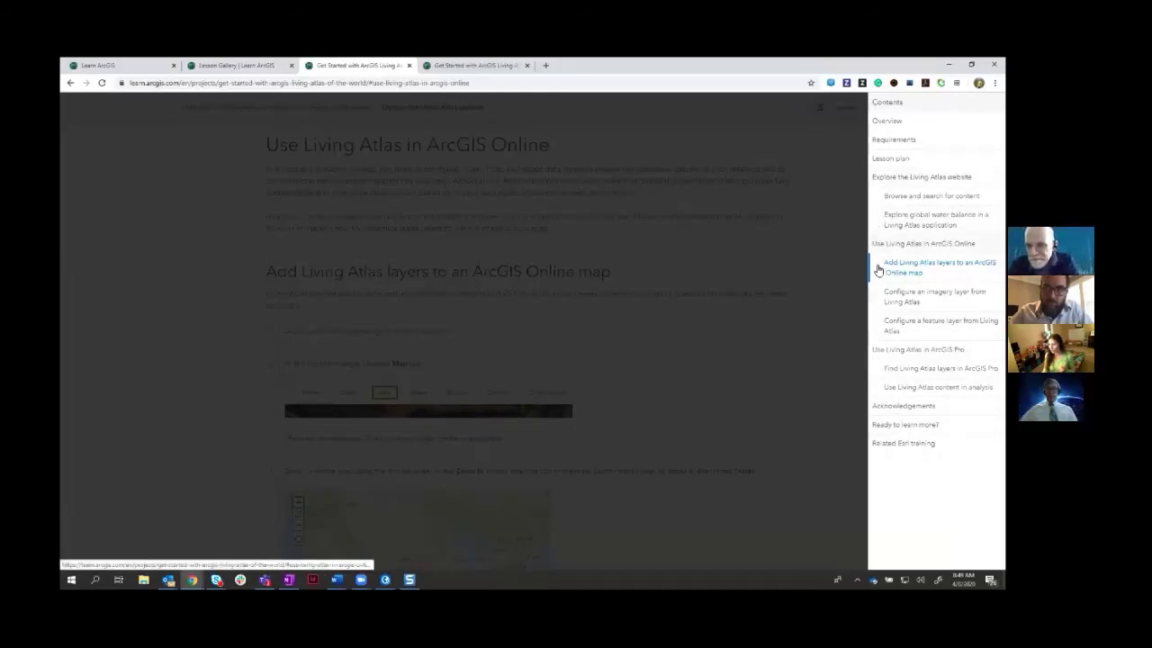
left_click(805, 319)
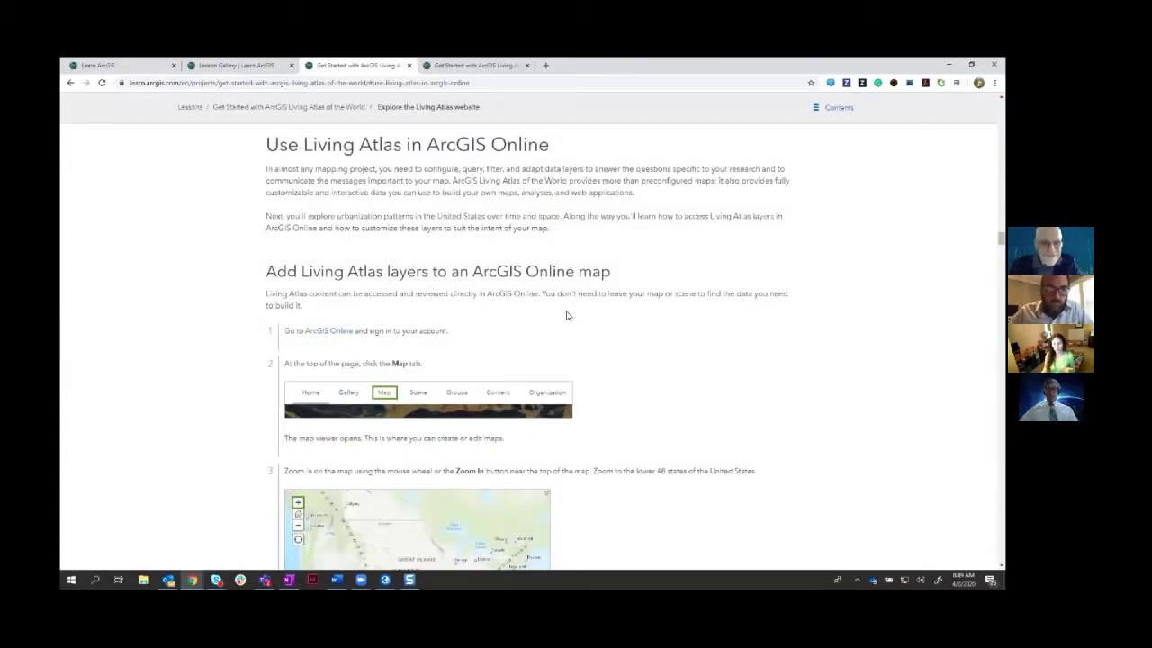
left_click(193, 581)
left_click(508, 545)
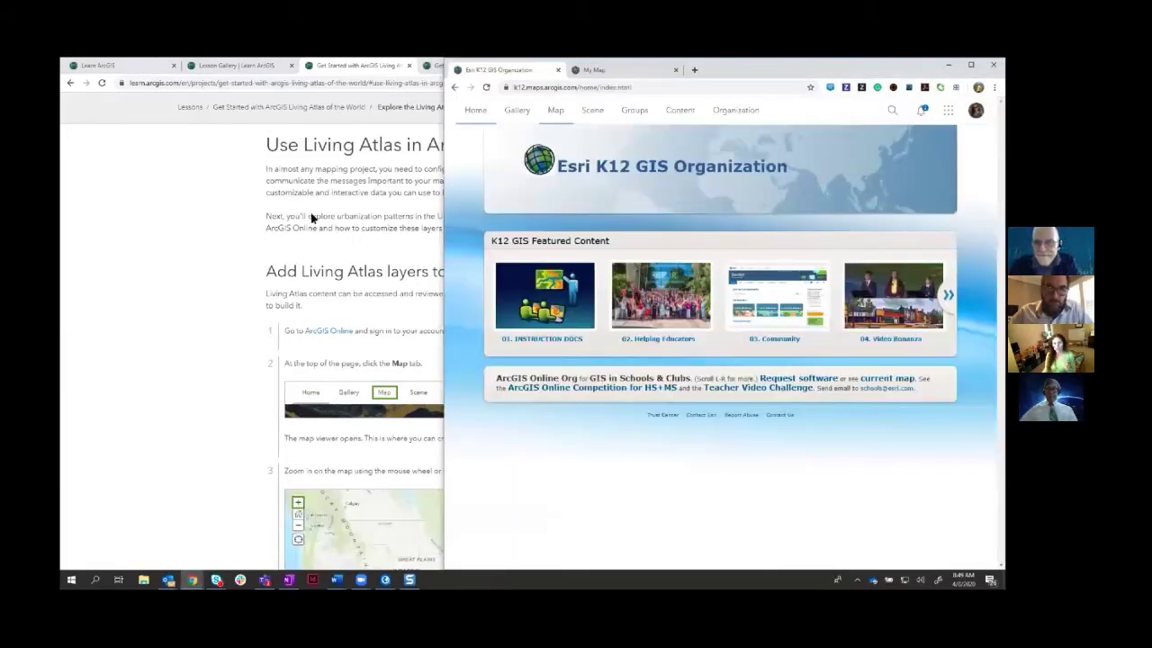
Step: Snap the Learn ArcGIS lesson window to the left half of the screen
left_click(213, 233)
key("super+Left")
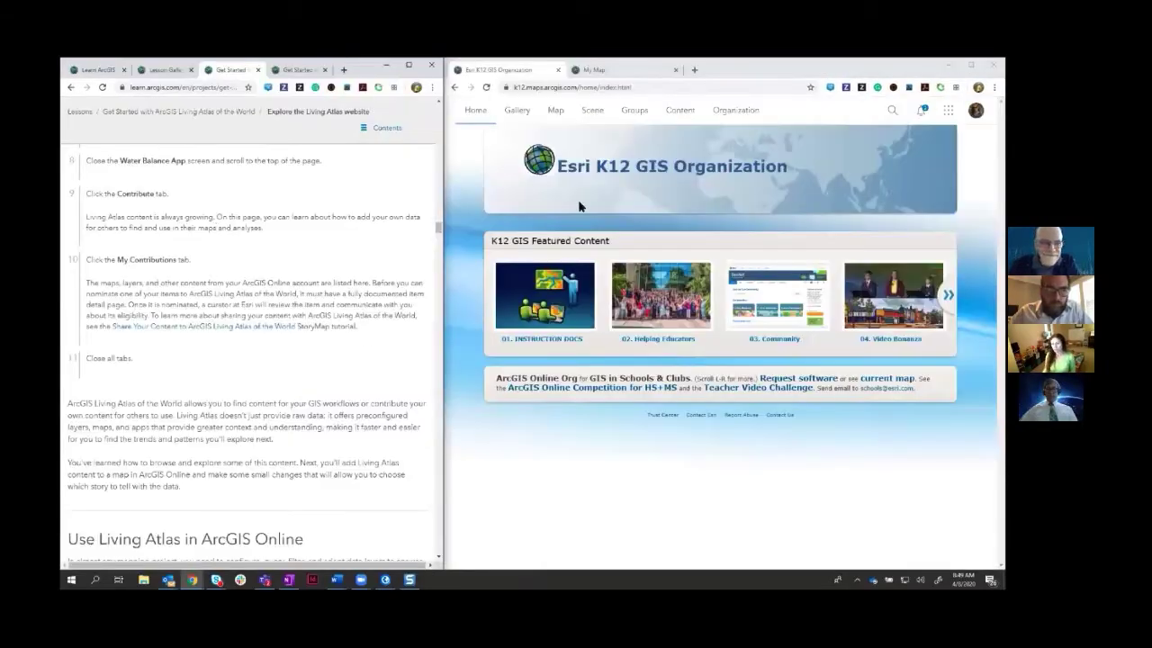
scroll(247, 360, "down", 6)
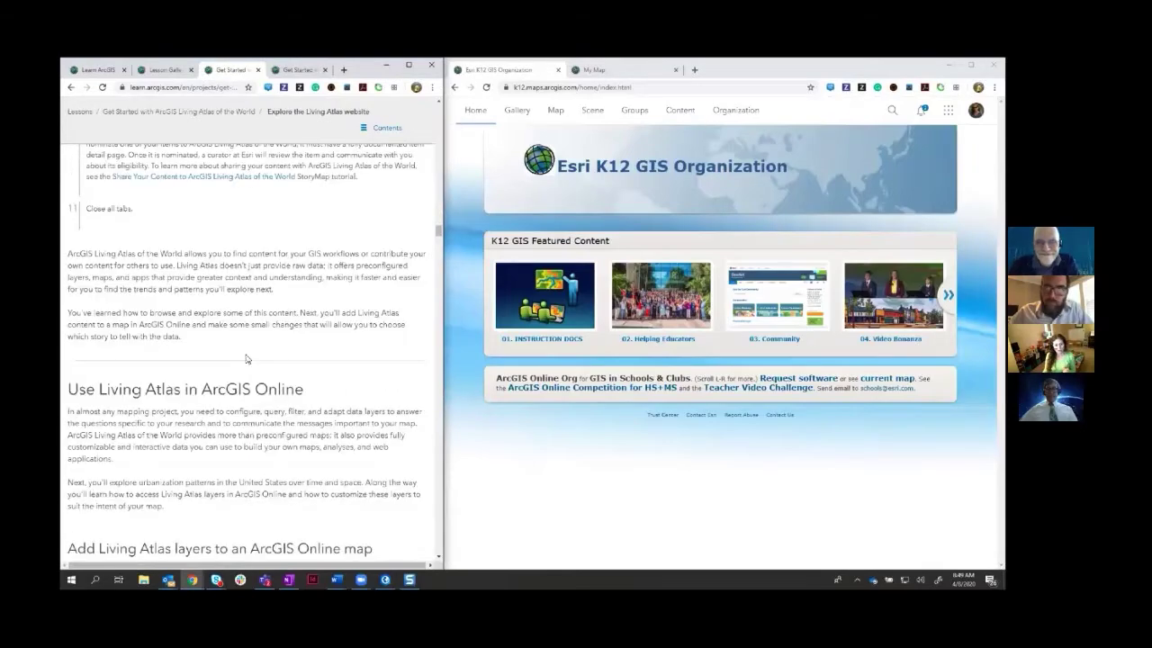
scroll(128, 378, "down", 2)
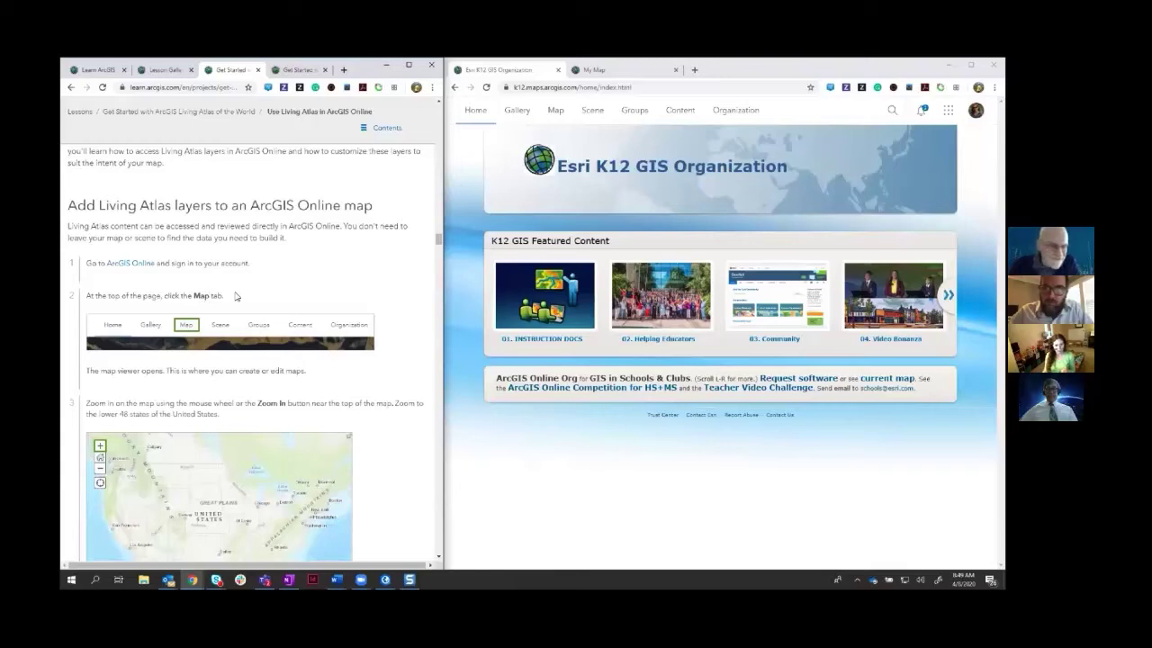
Step: Start a new map in Map Viewer and minimize the lesson window
left_click(558, 115)
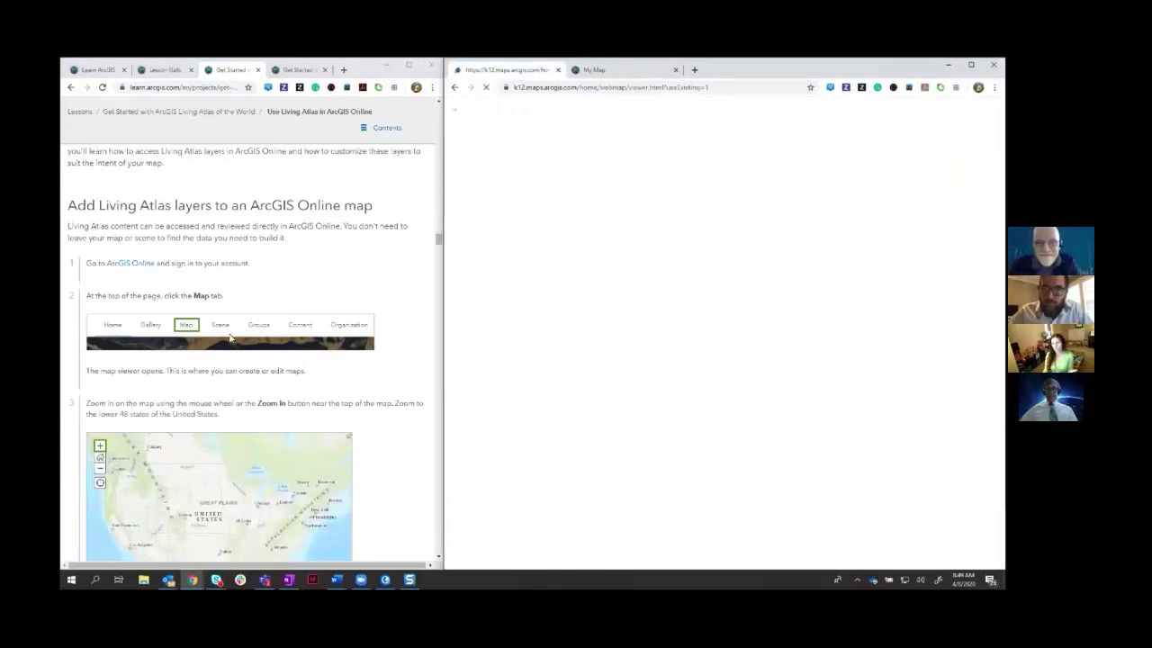
scroll(228, 339, "down", 2)
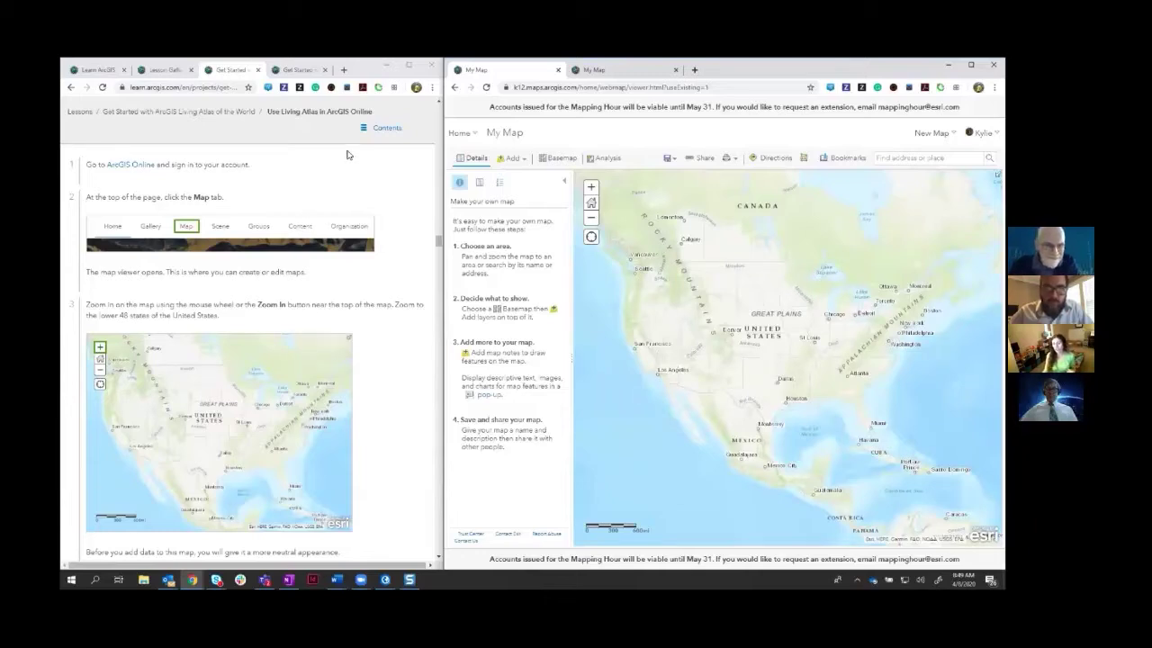
left_click(387, 69)
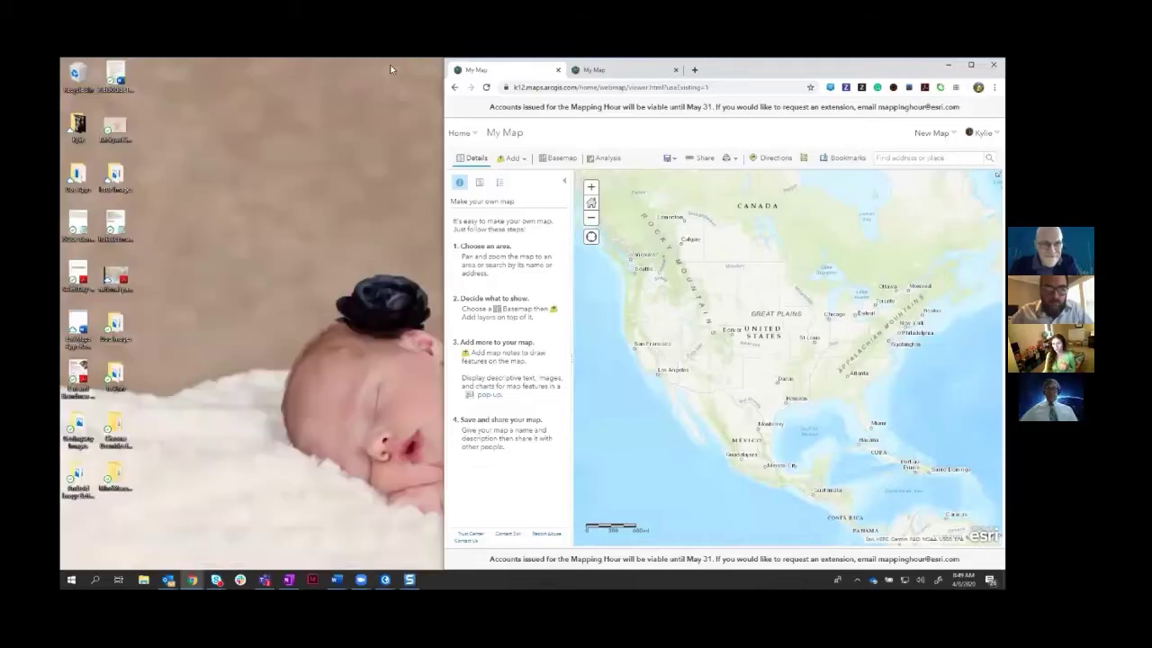
Step: Maximize the map window, centre it on North America, and show the basemap gallery
left_click(970, 64)
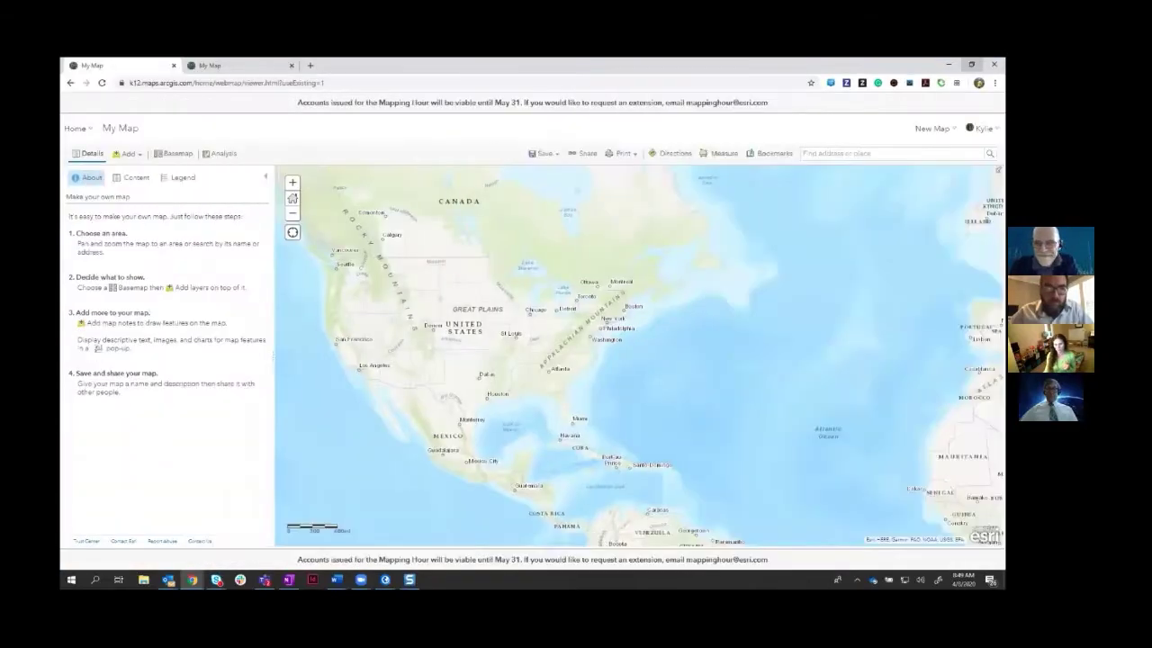
left_click_drag(473, 381, 587, 390)
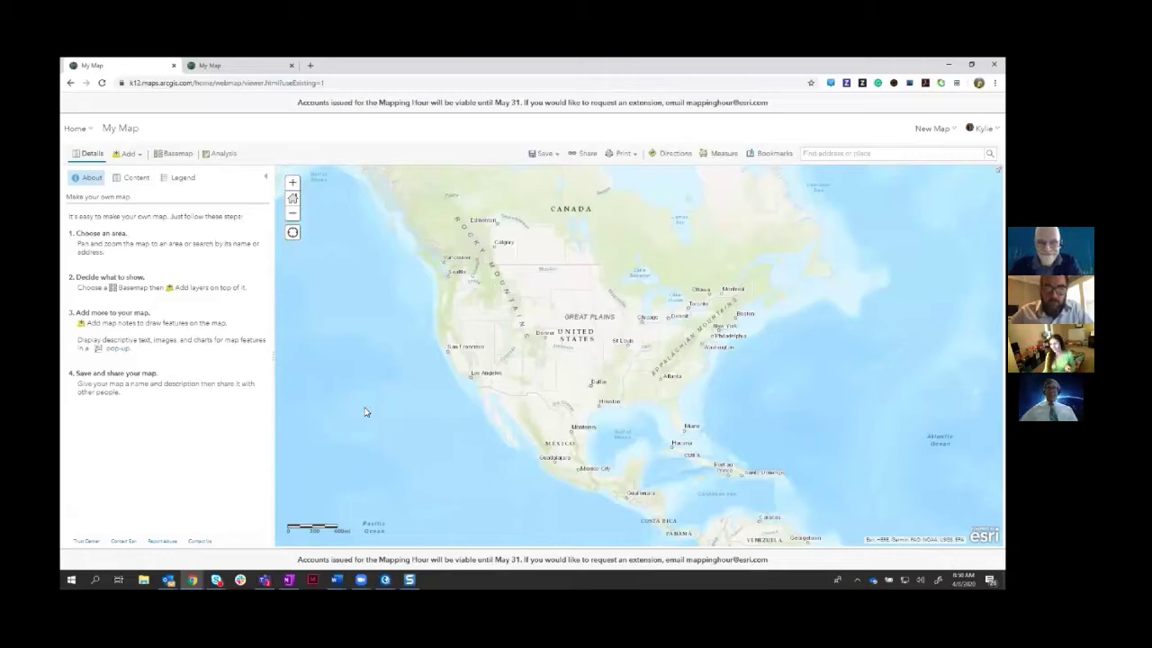
left_click(175, 154)
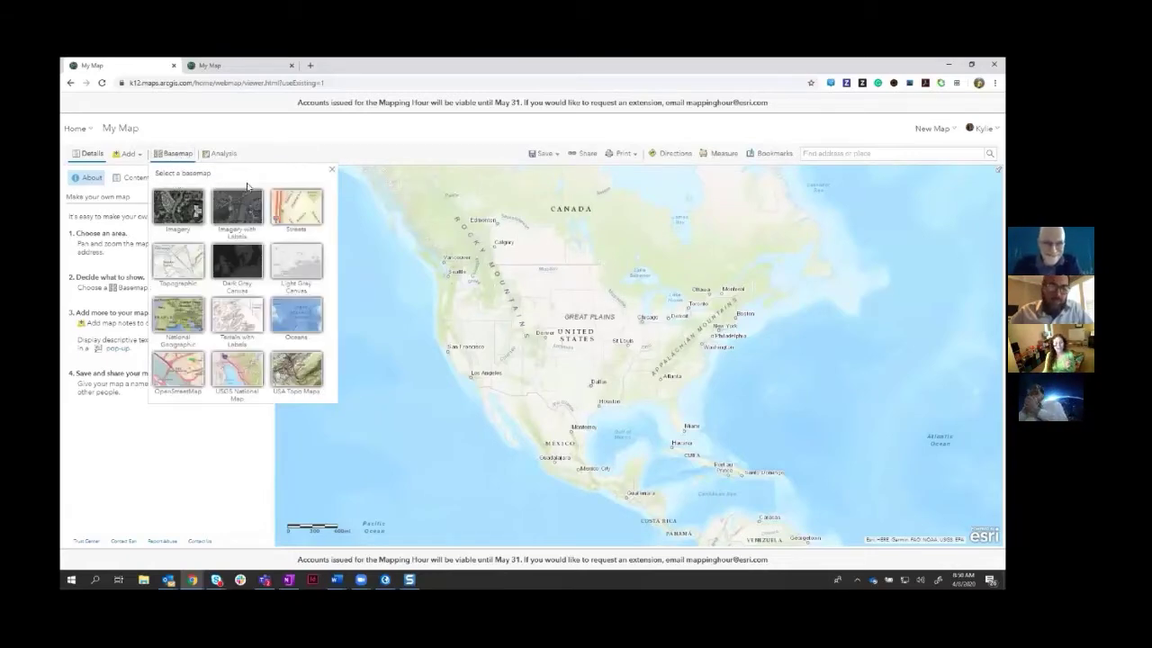
Step: Pick the Light Gray Canvas thumbnail in the basemap gallery
left_click(303, 268)
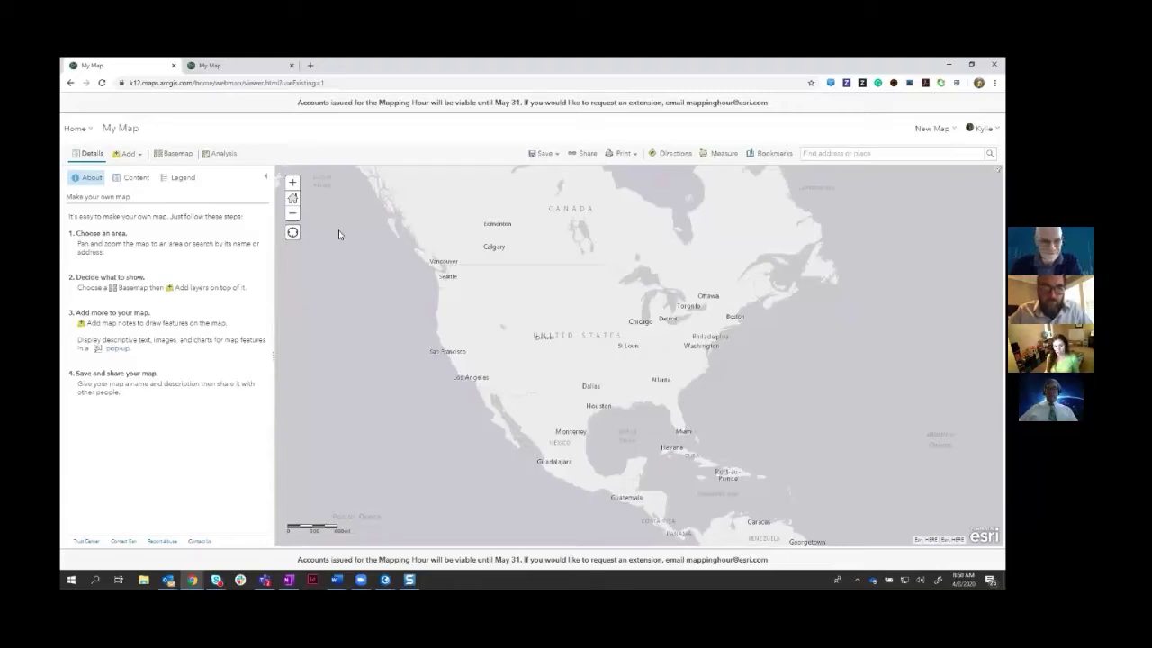
Step: Browse the Living Atlas layers from the Add menu and show the layer list's filters
left_click(129, 156)
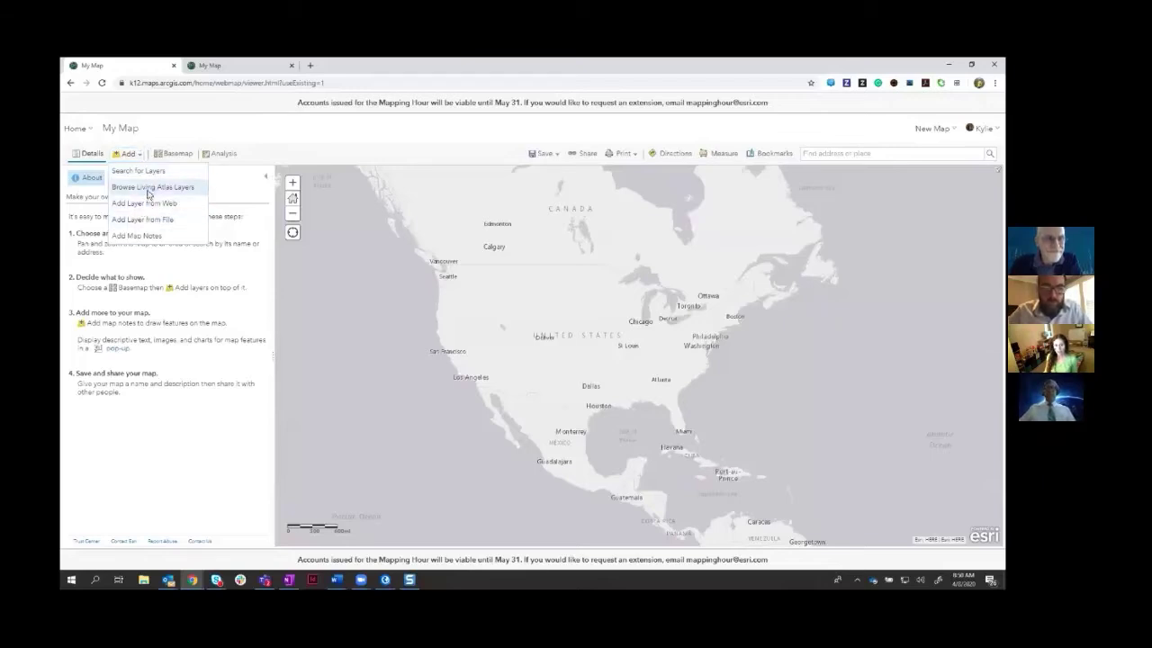
left_click(148, 187)
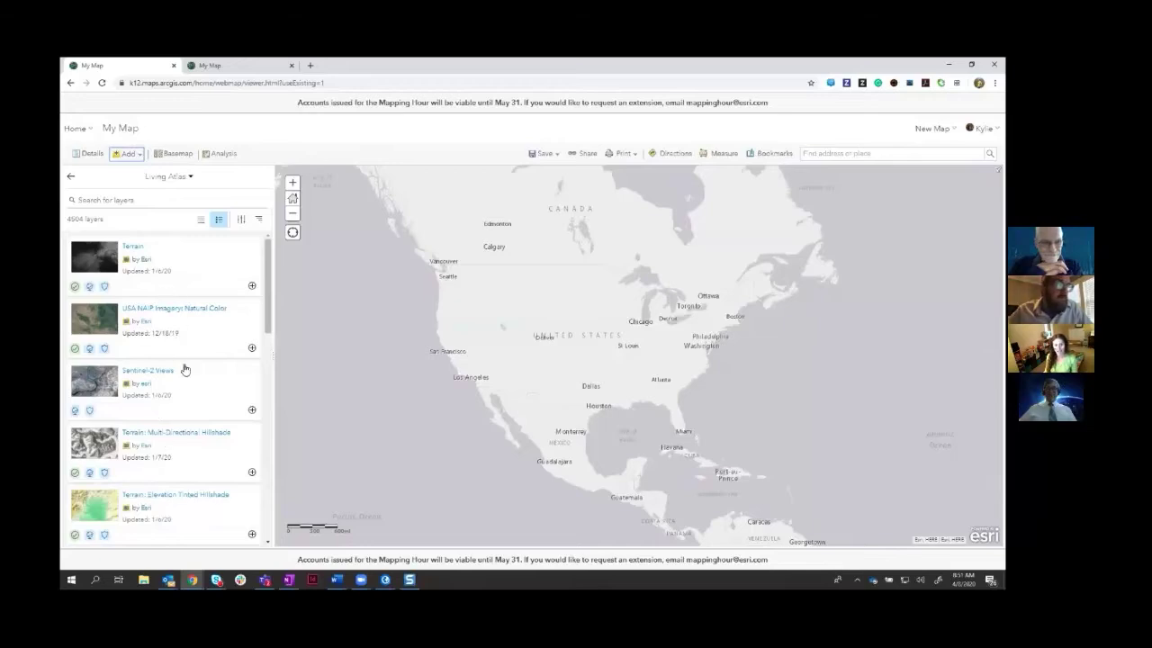
left_click(239, 222)
left_click(239, 222)
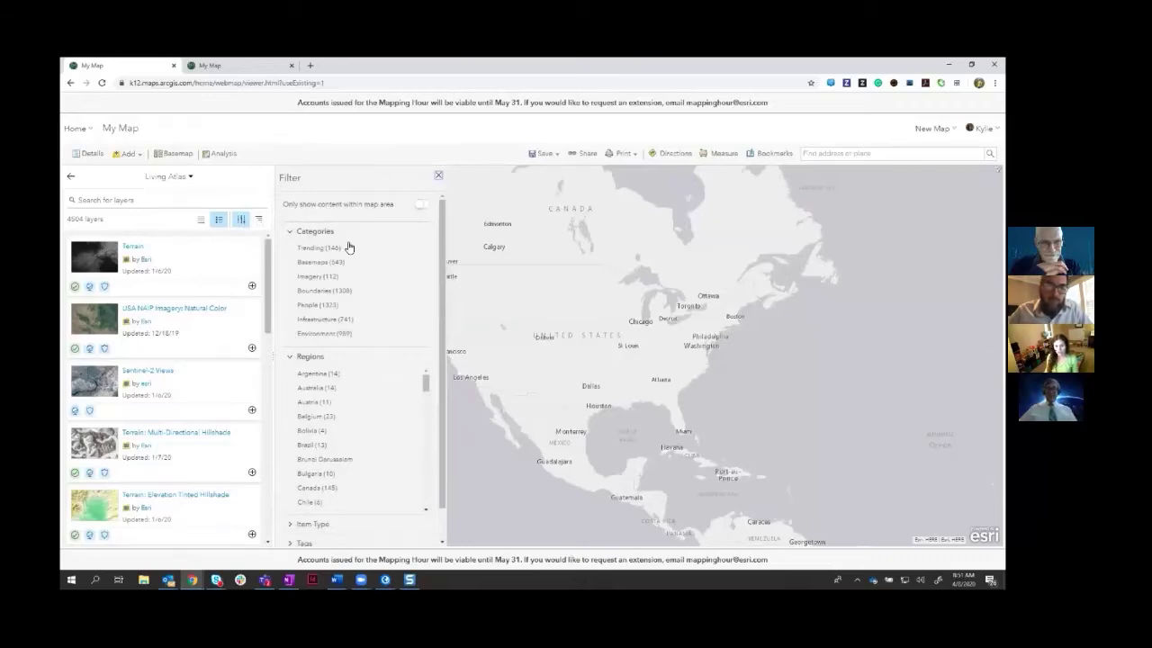
Step: Filter Living Atlas layers to Environment and to content within the map area, leaving 495
left_click(321, 334)
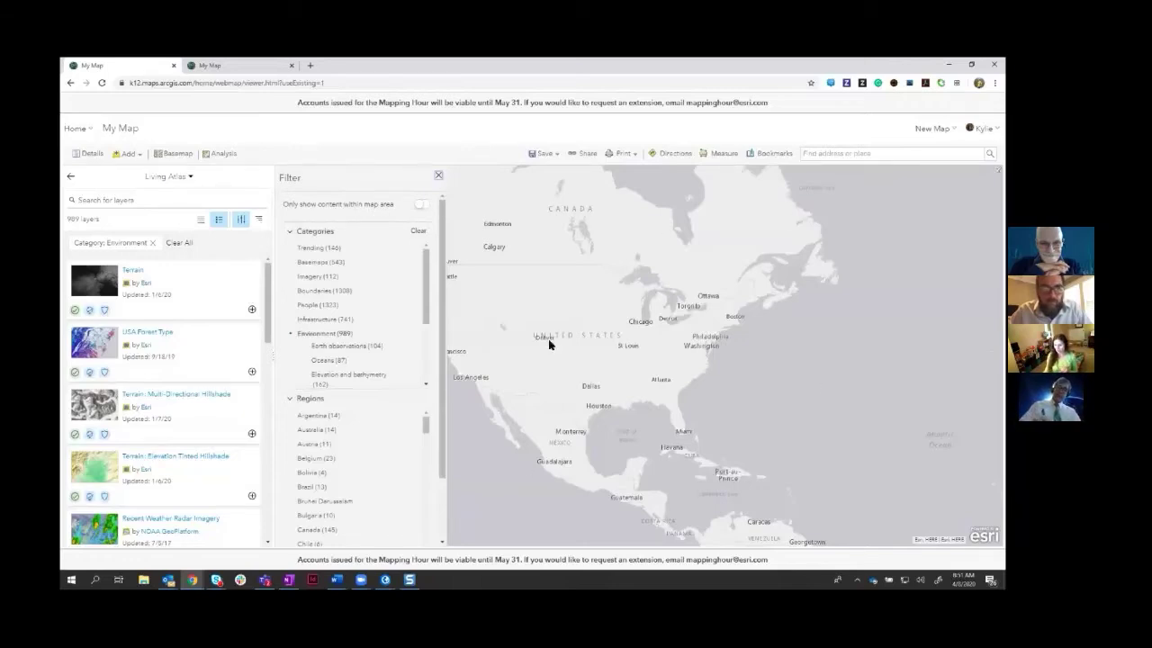
left_click_drag(600, 354, 645, 366)
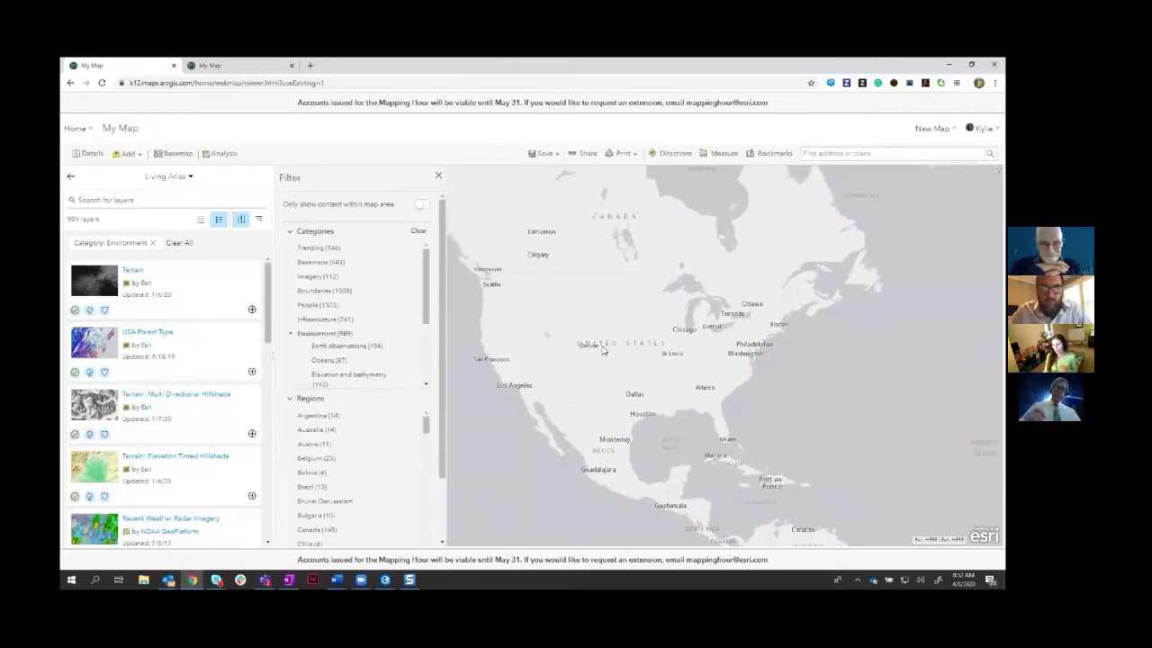
left_click(420, 205)
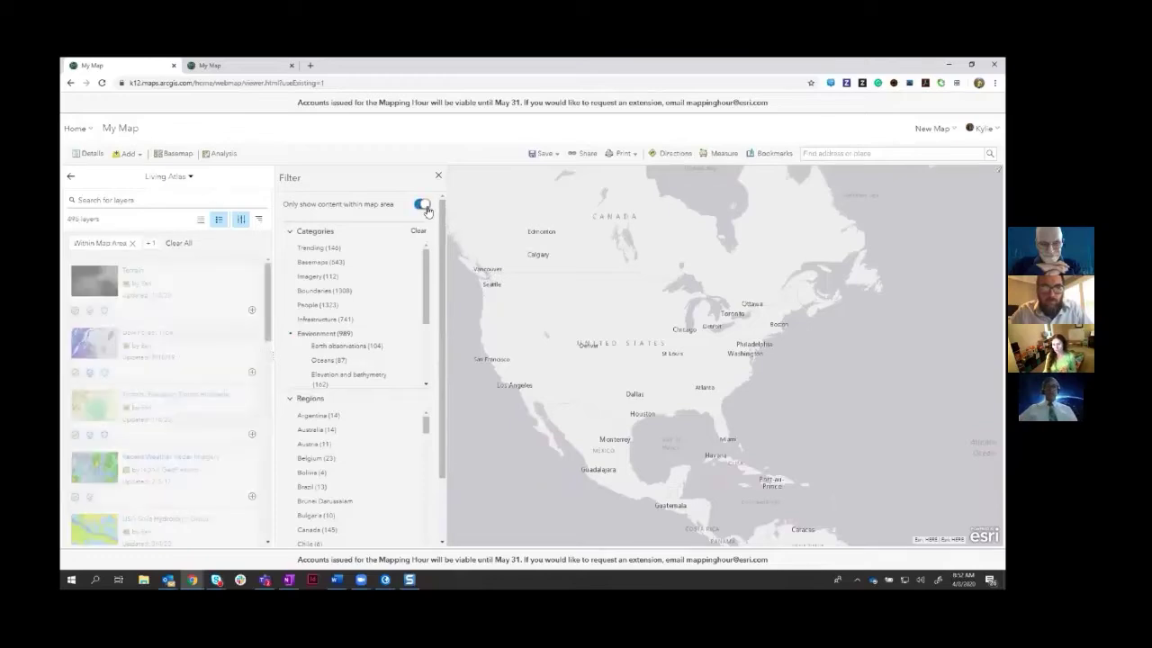
left_click(87, 202)
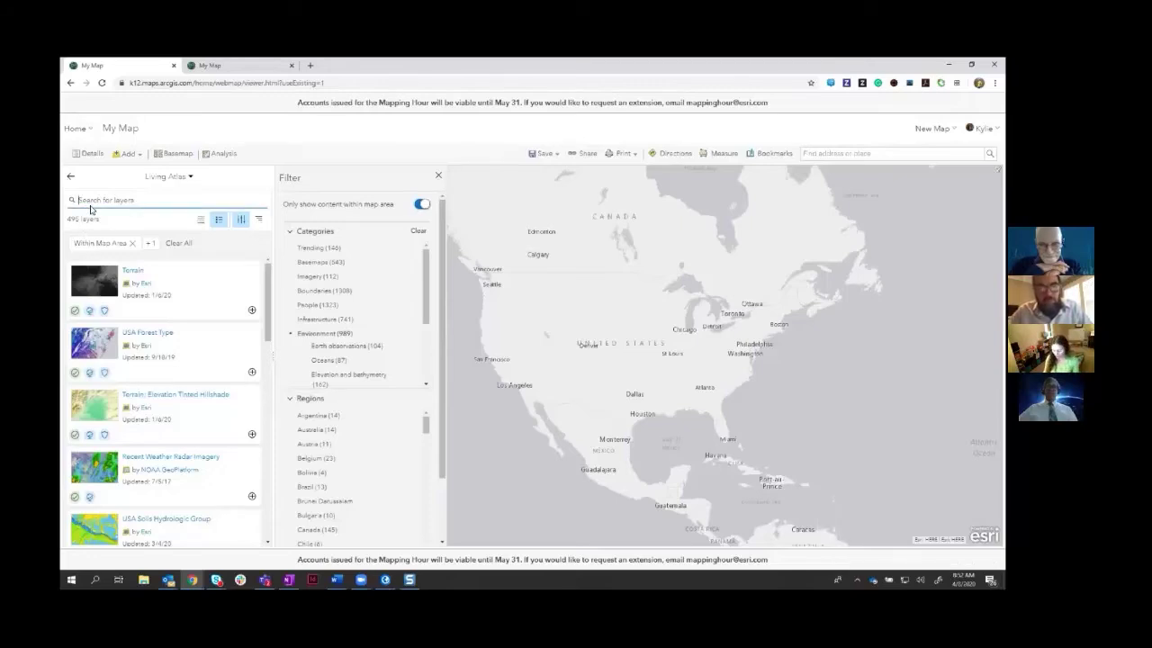
Step: Search the Living Atlas layers for 'land cover nlcd'
type("land cover")
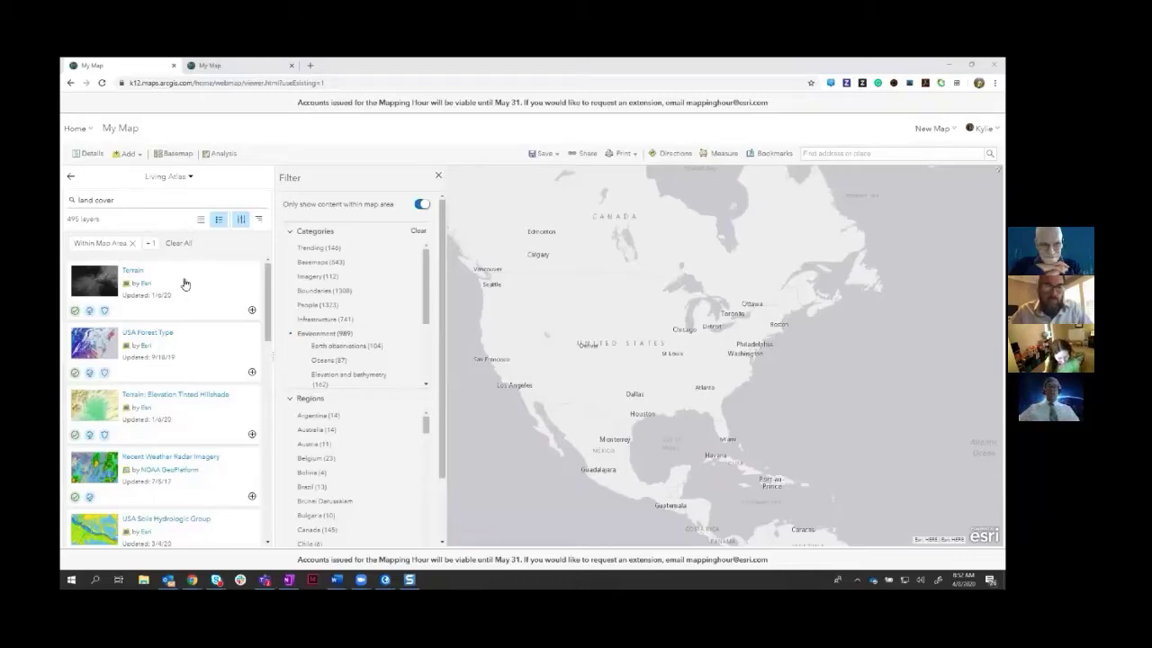
scroll(173, 301, "down", 3)
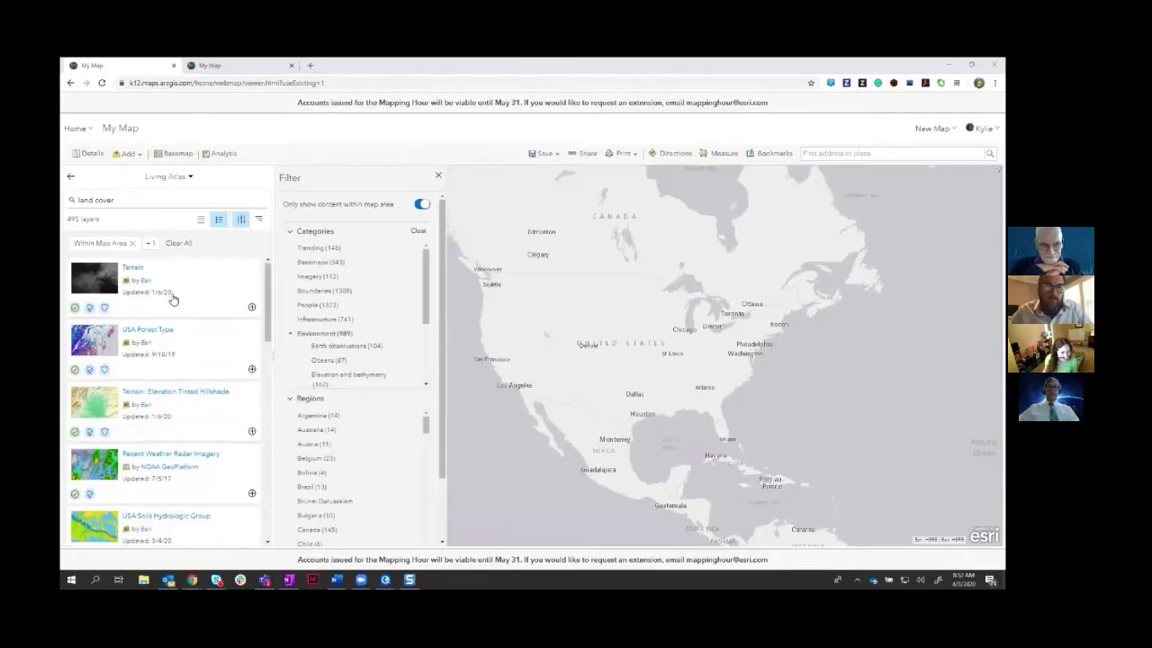
scroll(173, 300, "down", 4)
scroll(173, 300, "up", 5)
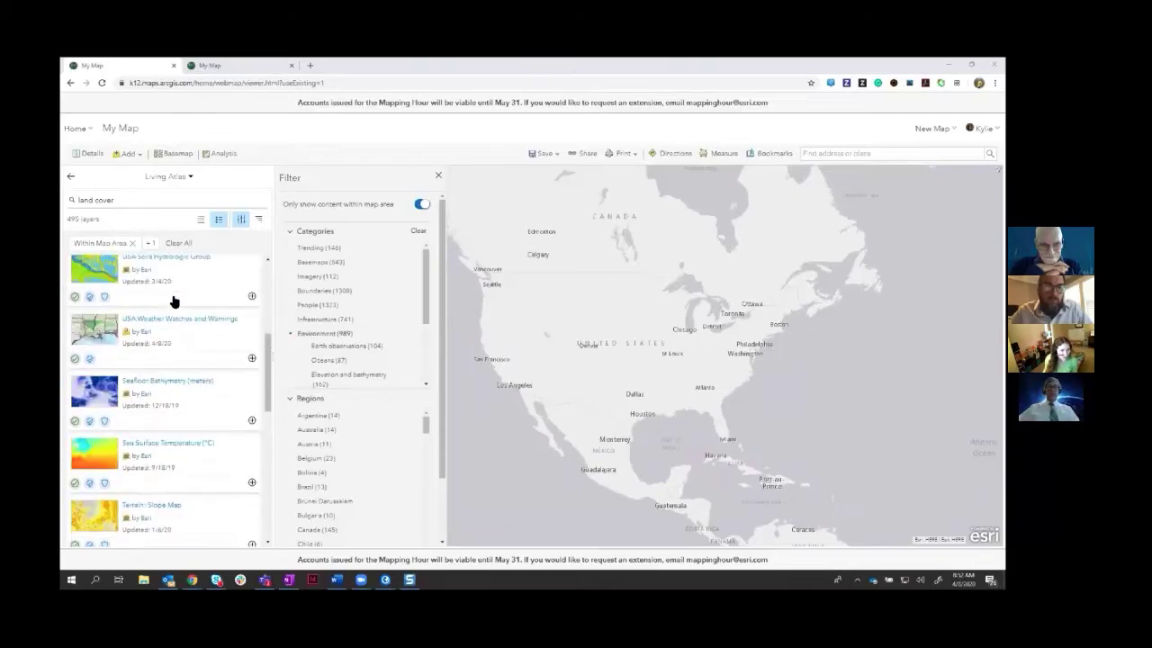
left_click(156, 202)
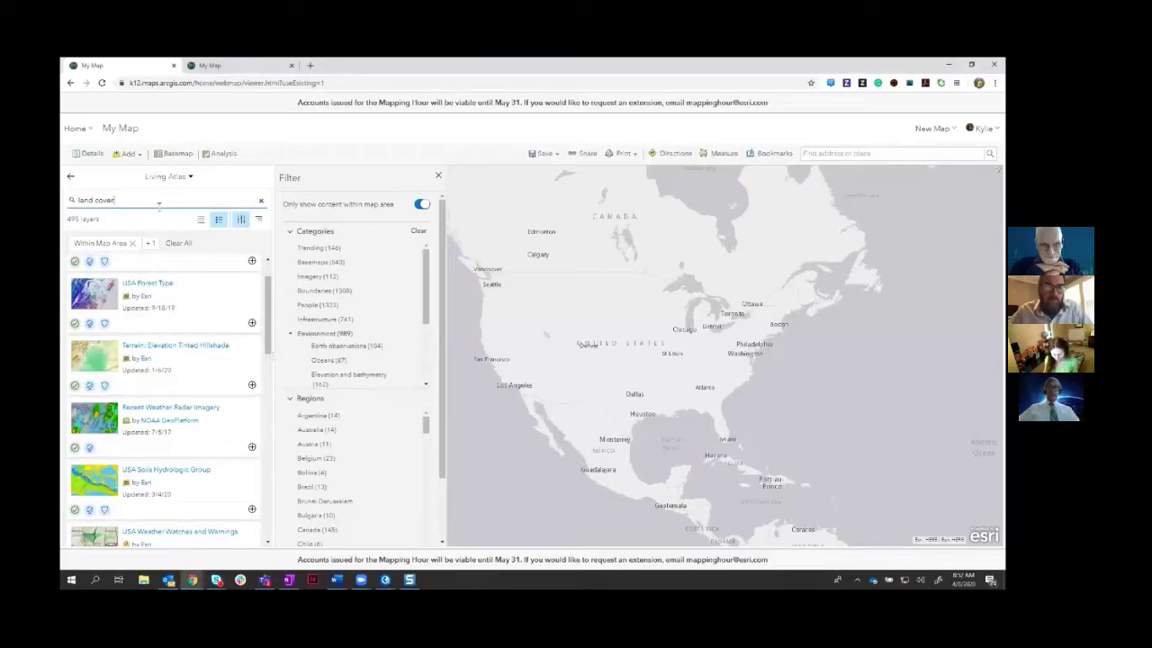
type("m")
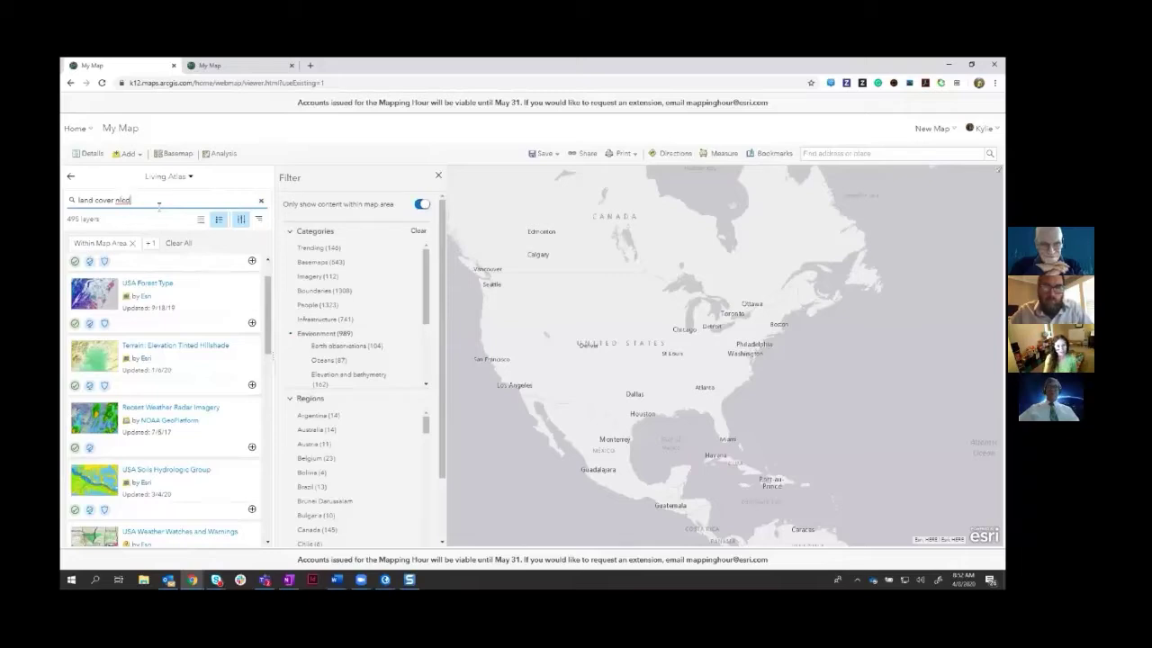
key("Return")
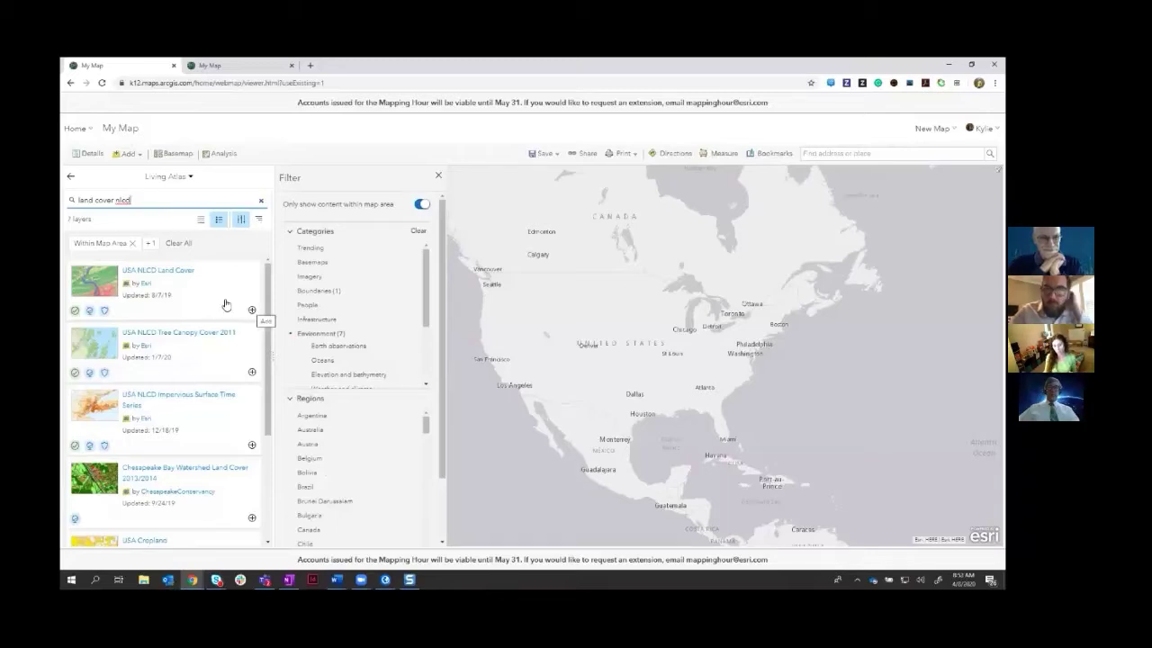
Step: View USA NLCD Land Cover details and highlight 'National Land Cover Database (NLCD)' in the description
left_click(180, 273)
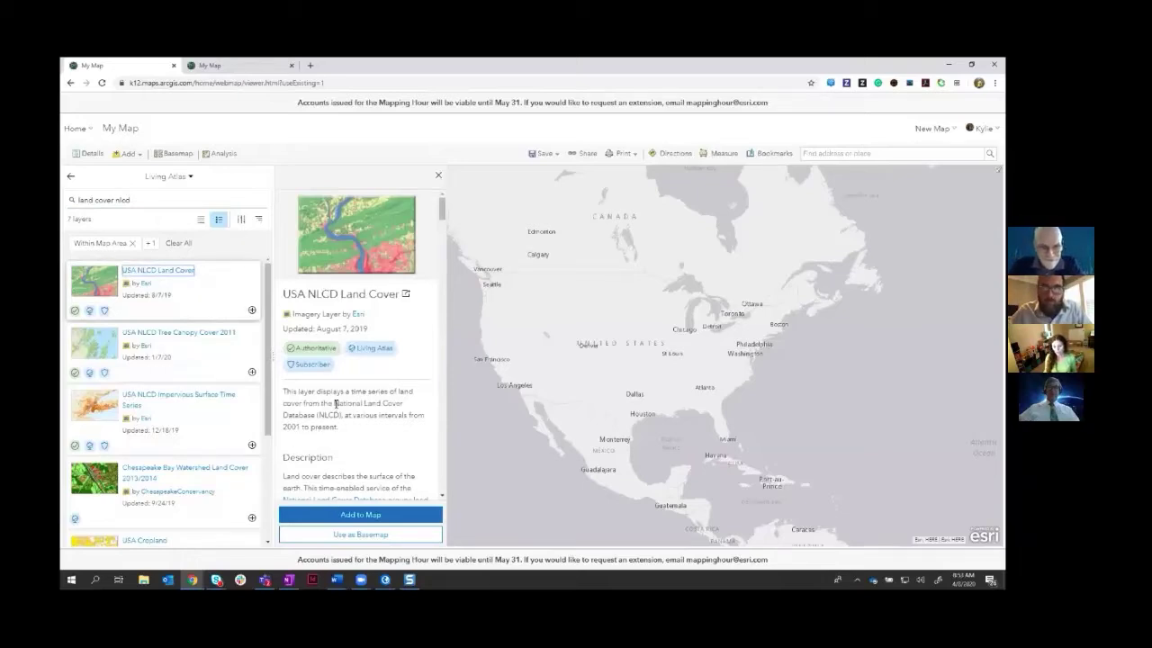
left_click_drag(335, 405, 341, 416)
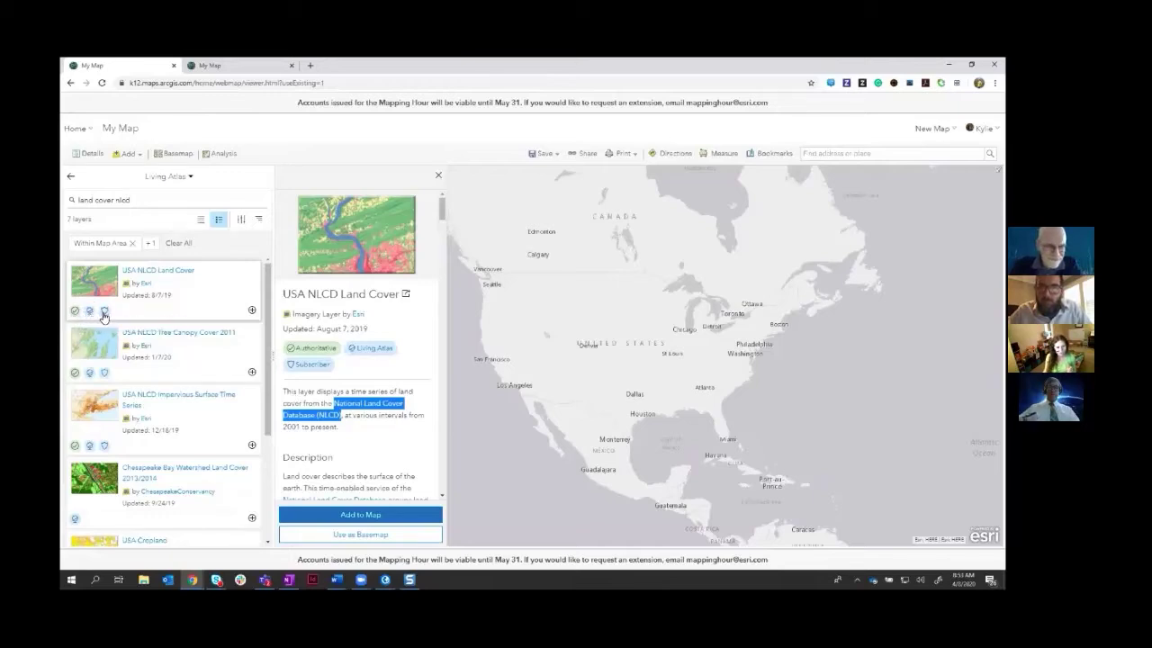
mouse_move(75, 316)
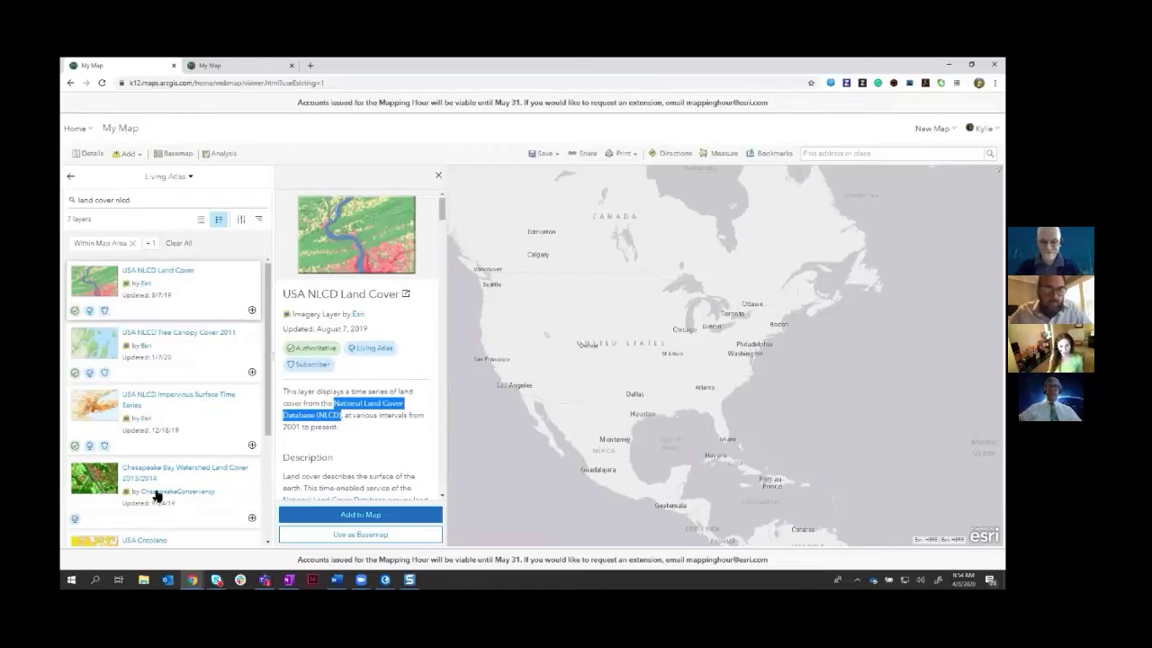
Step: Add USA NLCD Land Cover to the map, leave the Living Atlas browser, and search 'las vegas'
left_click(364, 520)
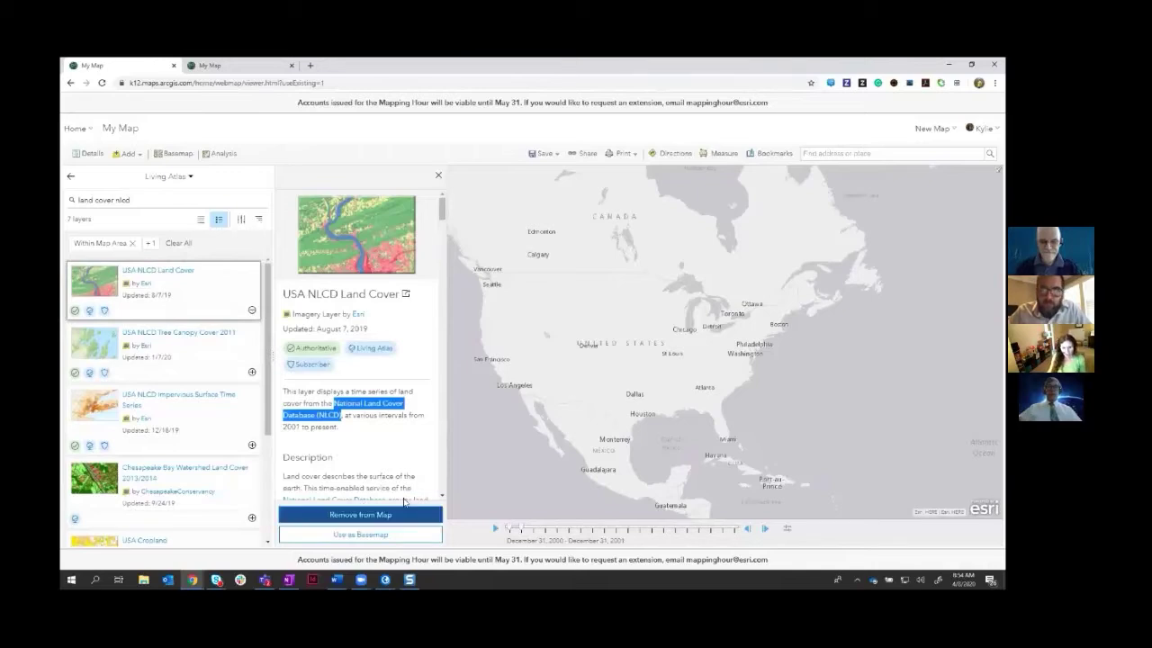
left_click(69, 179)
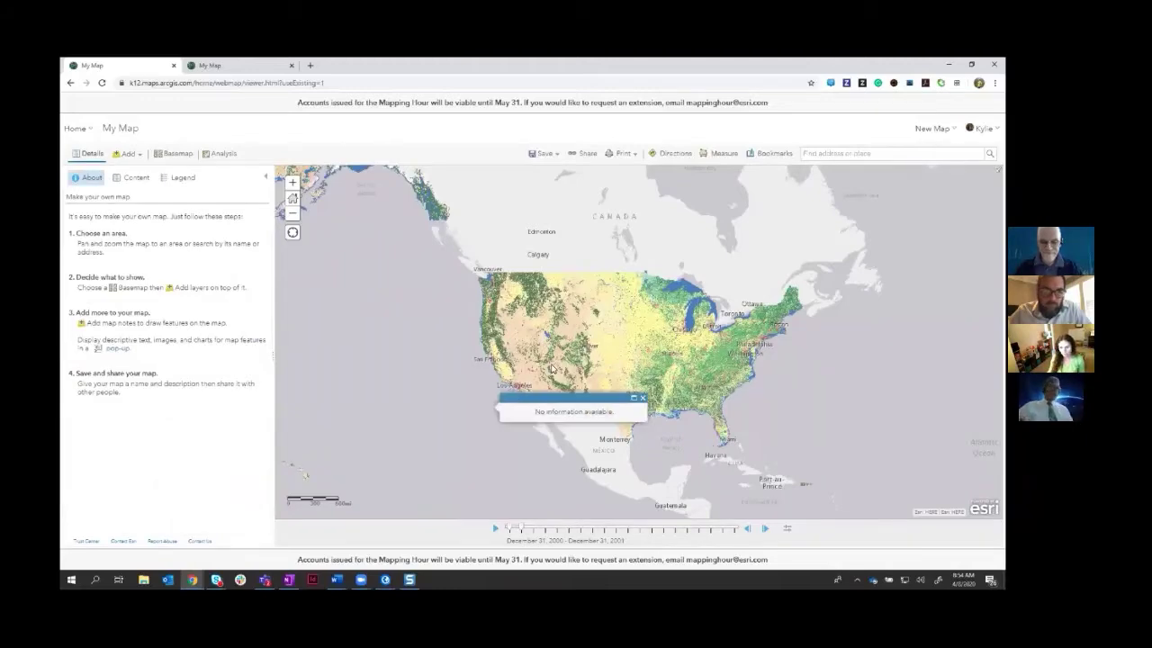
scroll(553, 369, "up", 2)
scroll(648, 387, "down", 2)
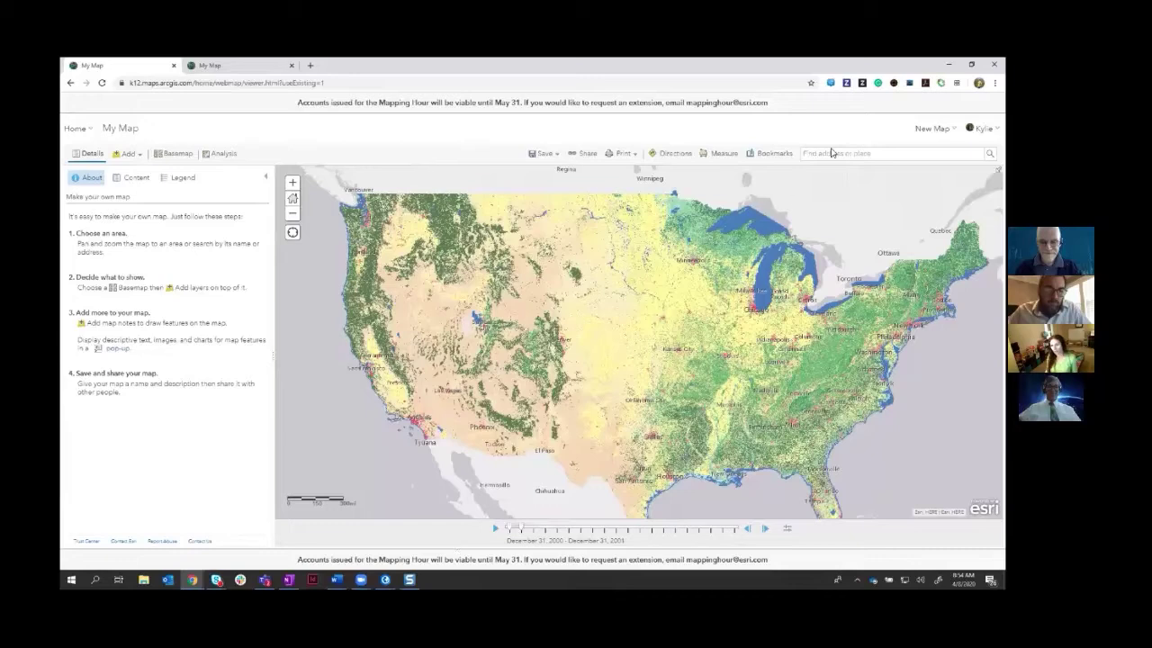
type("s")
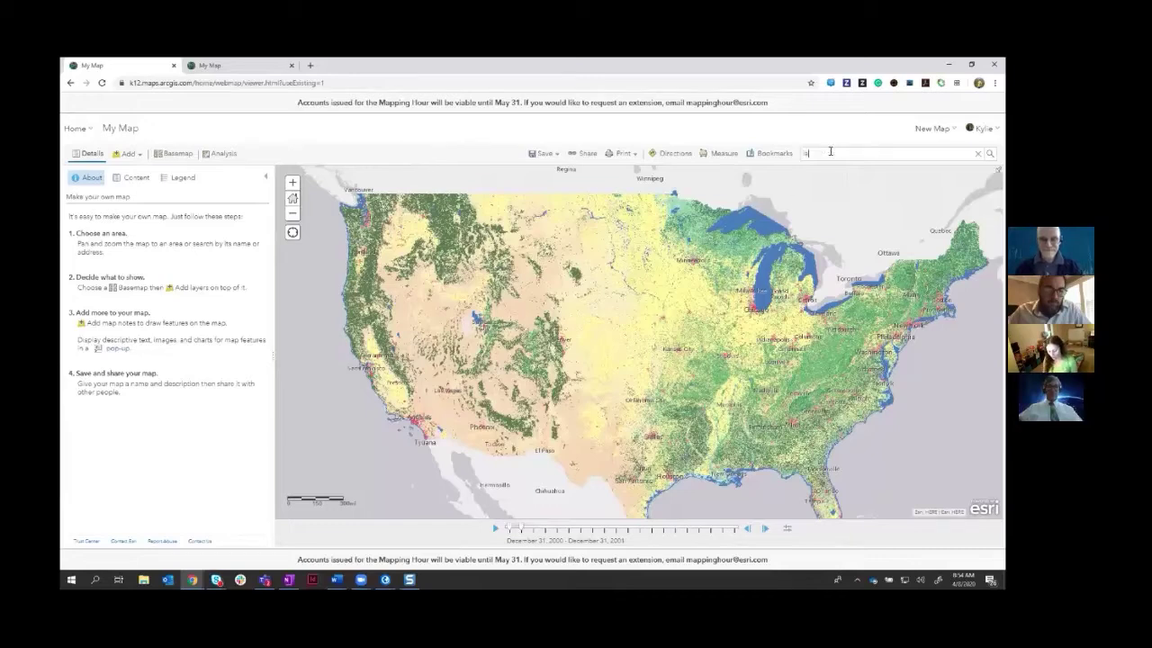
type(" vegas")
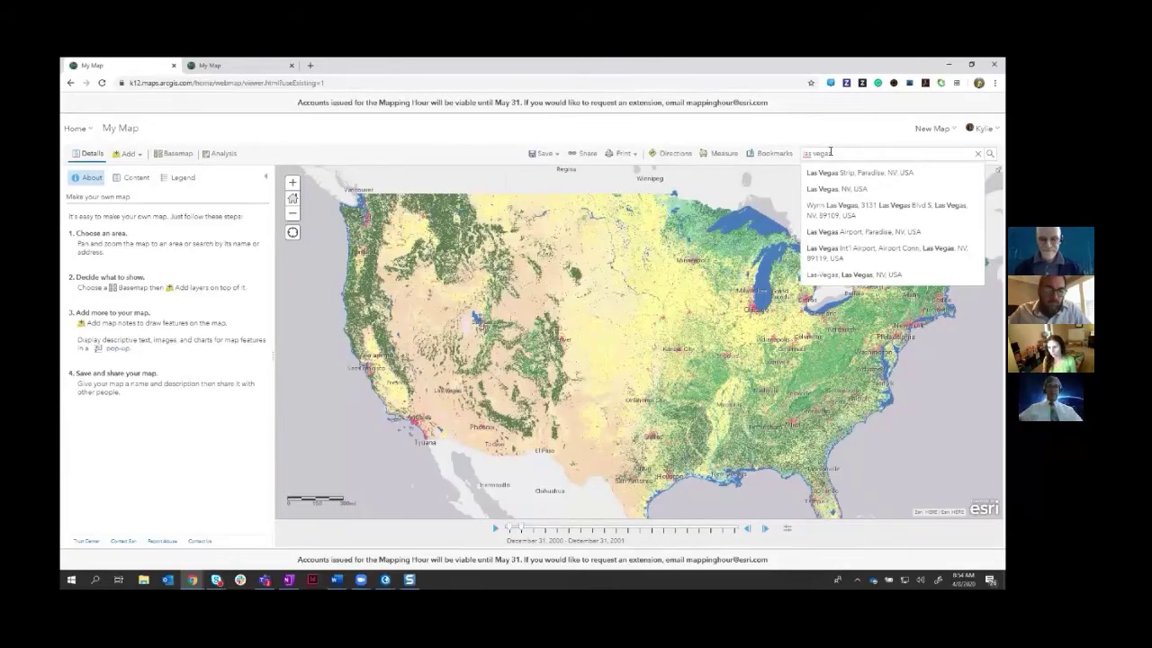
Step: Go to Las Vegas and expand the USA NLCD Land Cover legend classes in Content
key("Return")
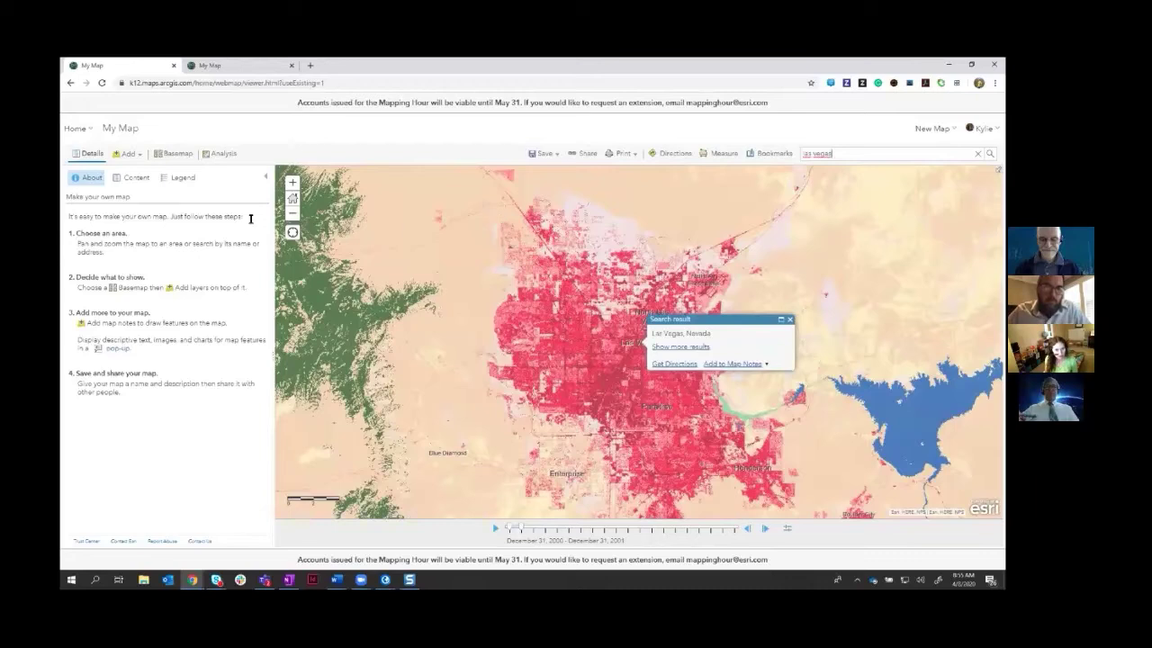
left_click(135, 177)
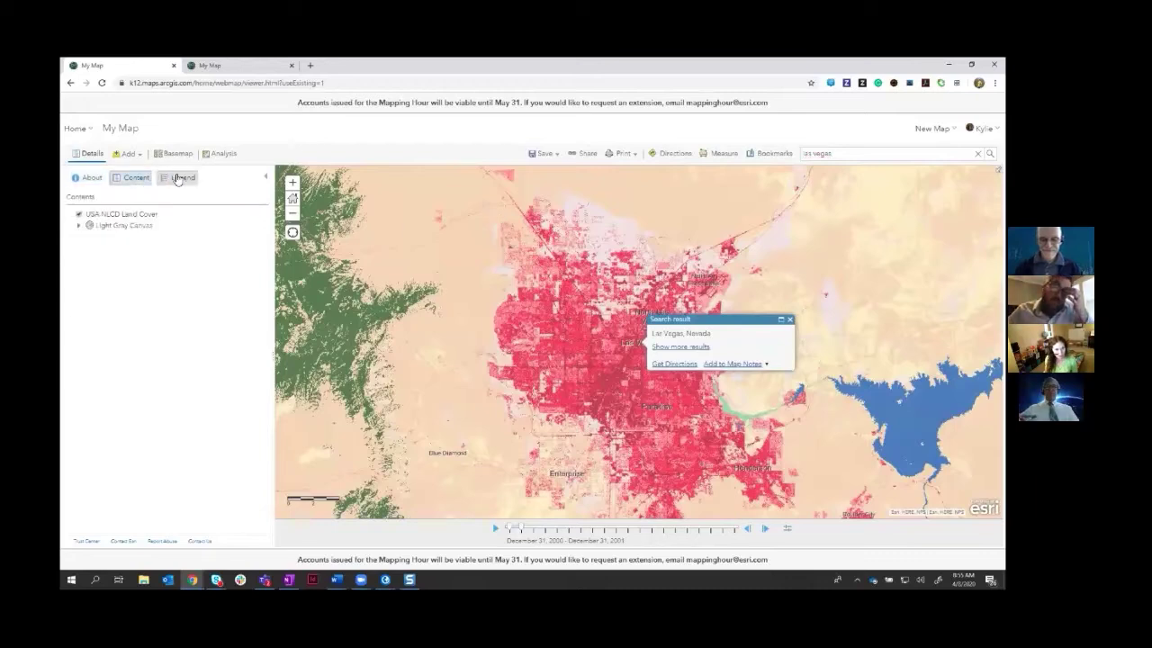
left_click(177, 178)
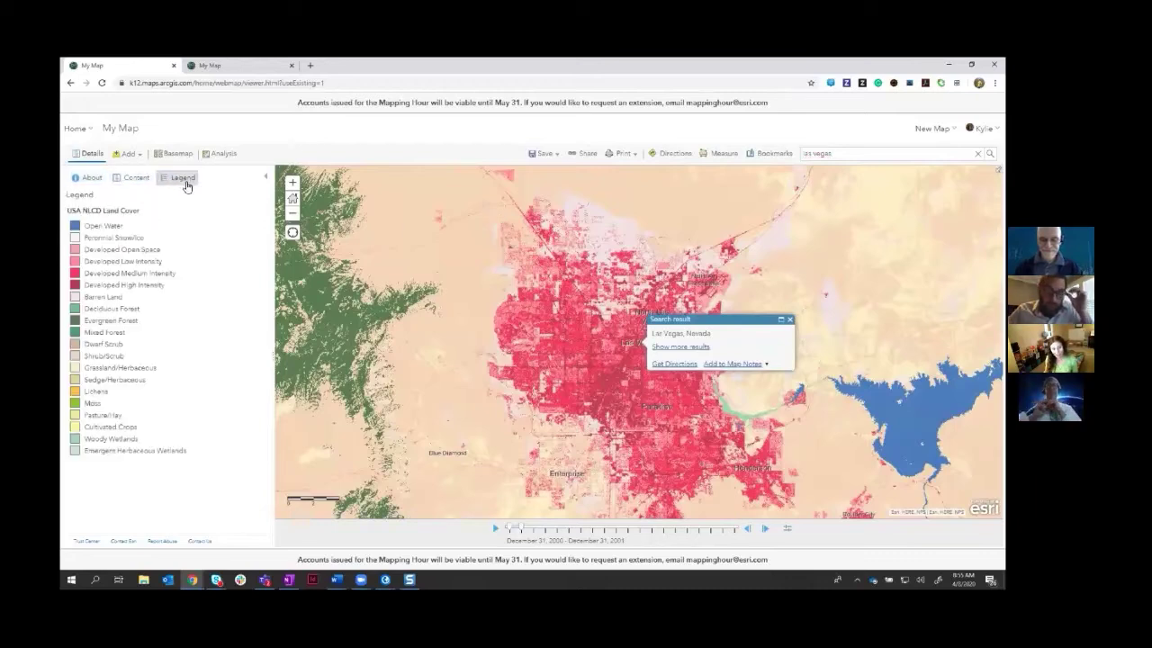
left_click(135, 179)
mouse_move(126, 219)
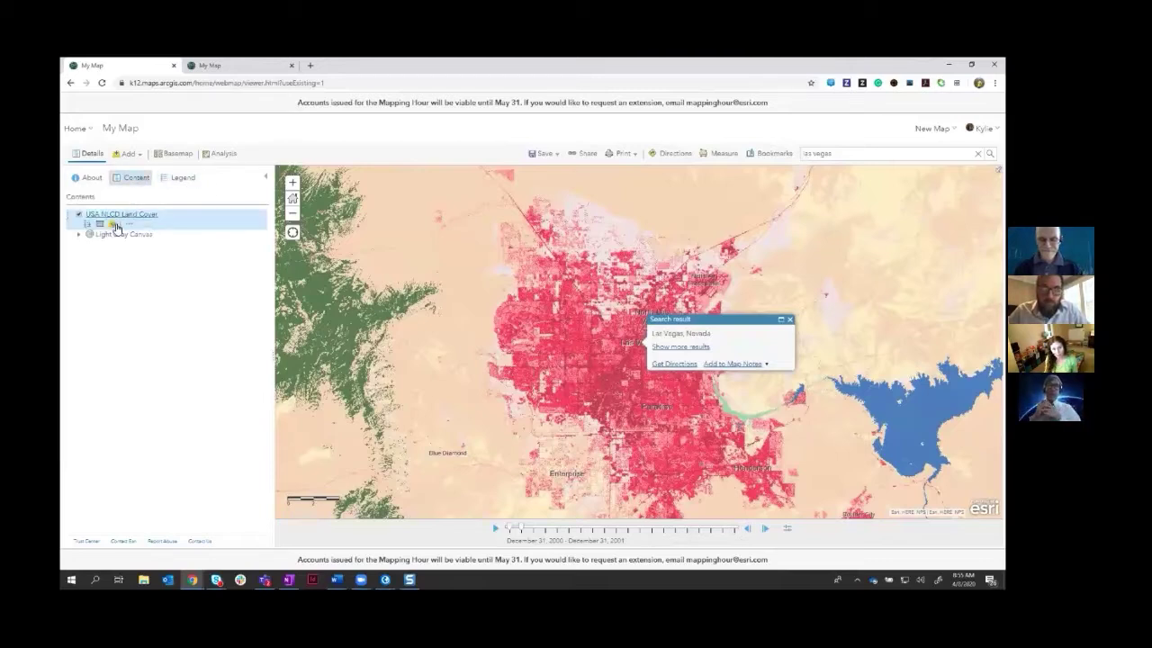
left_click(87, 225)
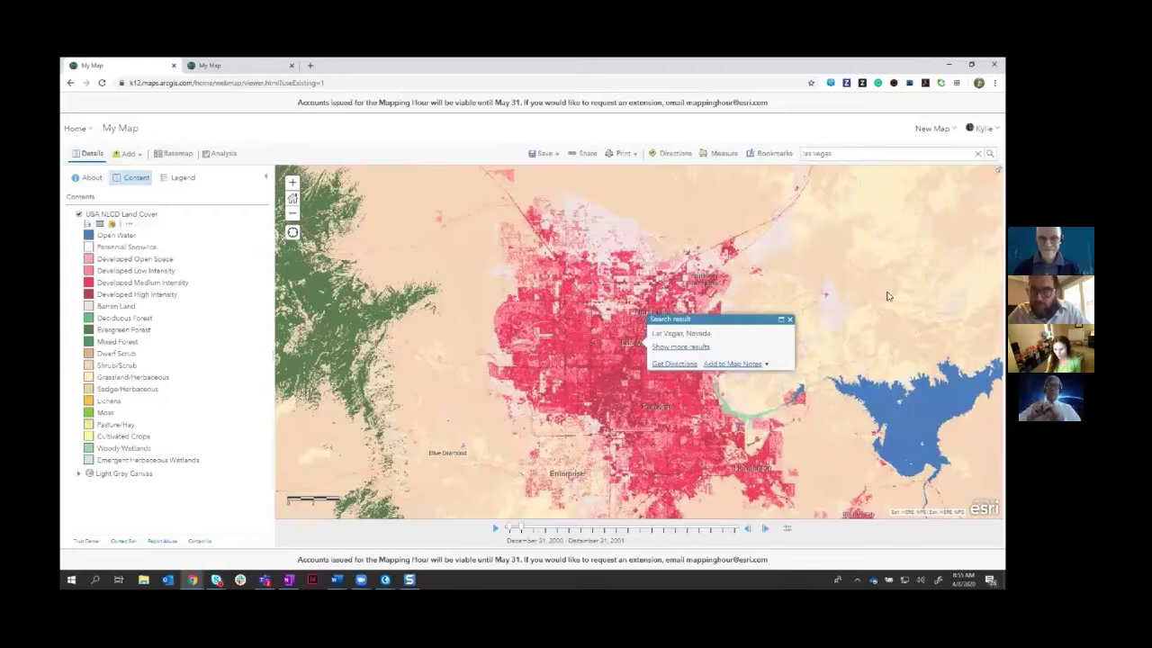
Step: Close the Las Vegas popup and narrow the time slider range to 2006–2007
left_click(789, 320)
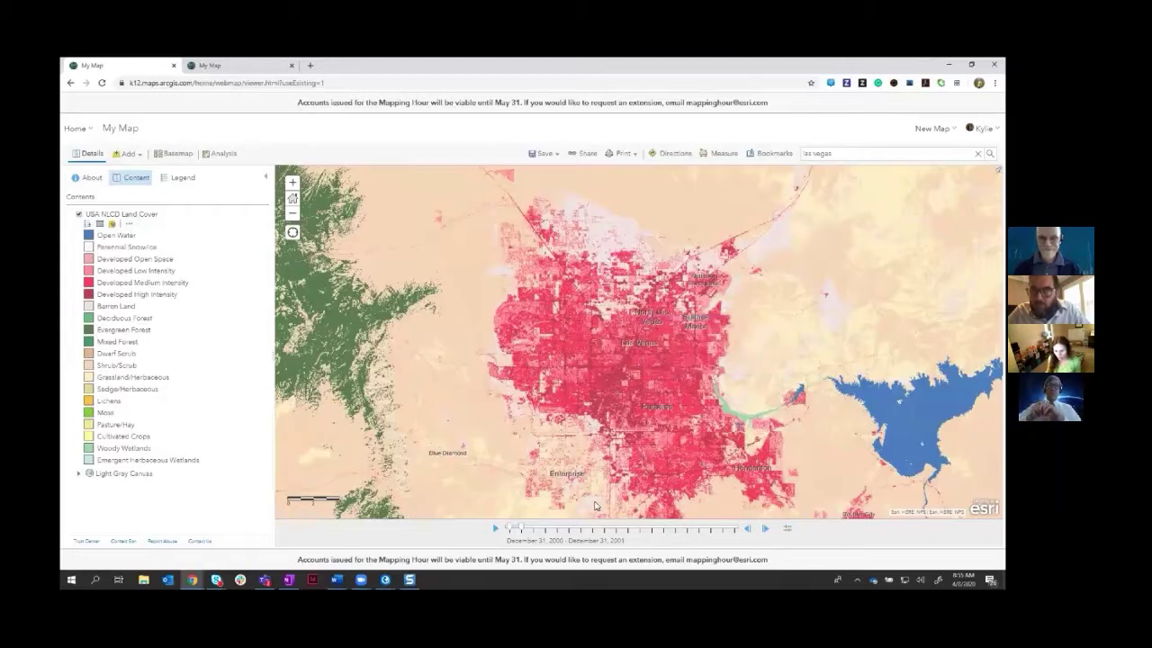
left_click_drag(530, 529, 591, 529)
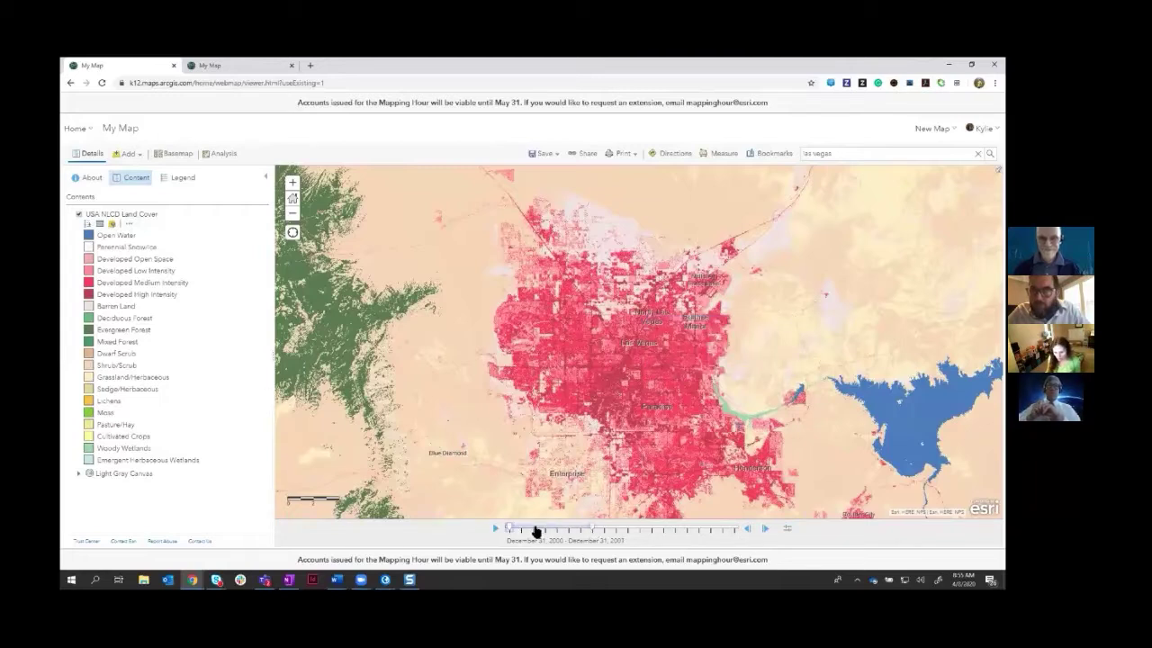
left_click_drag(505, 528, 580, 529)
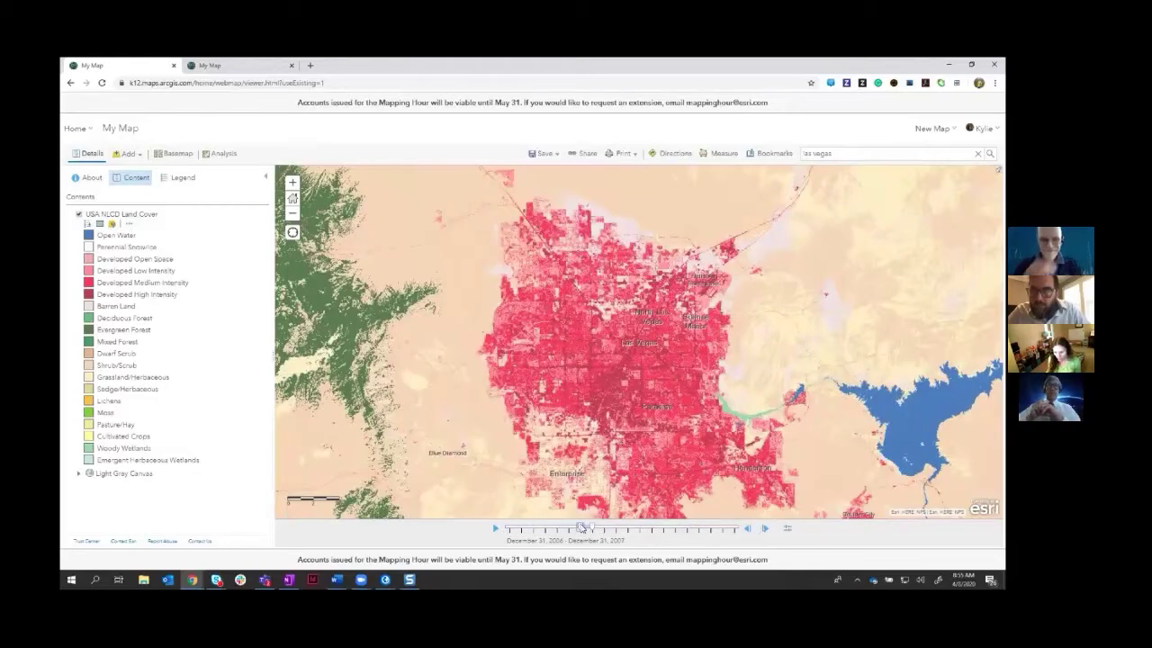
Step: Step the NLCD layer back and forth between time periods, ending on 2003–2006
left_click(764, 529)
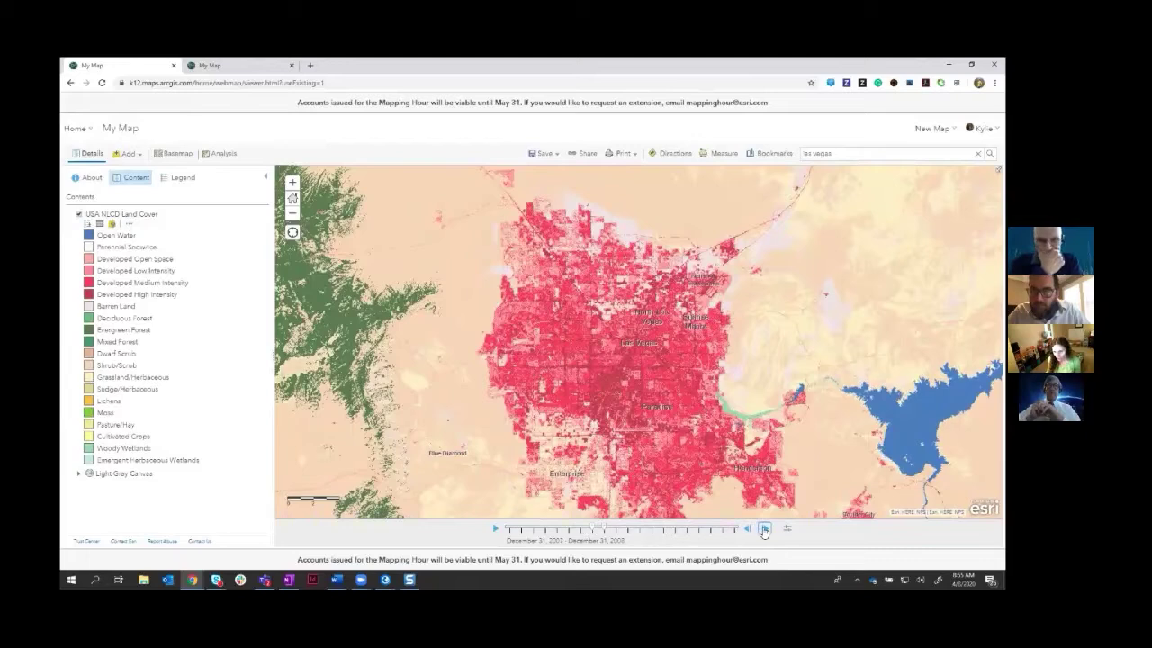
left_click(746, 530)
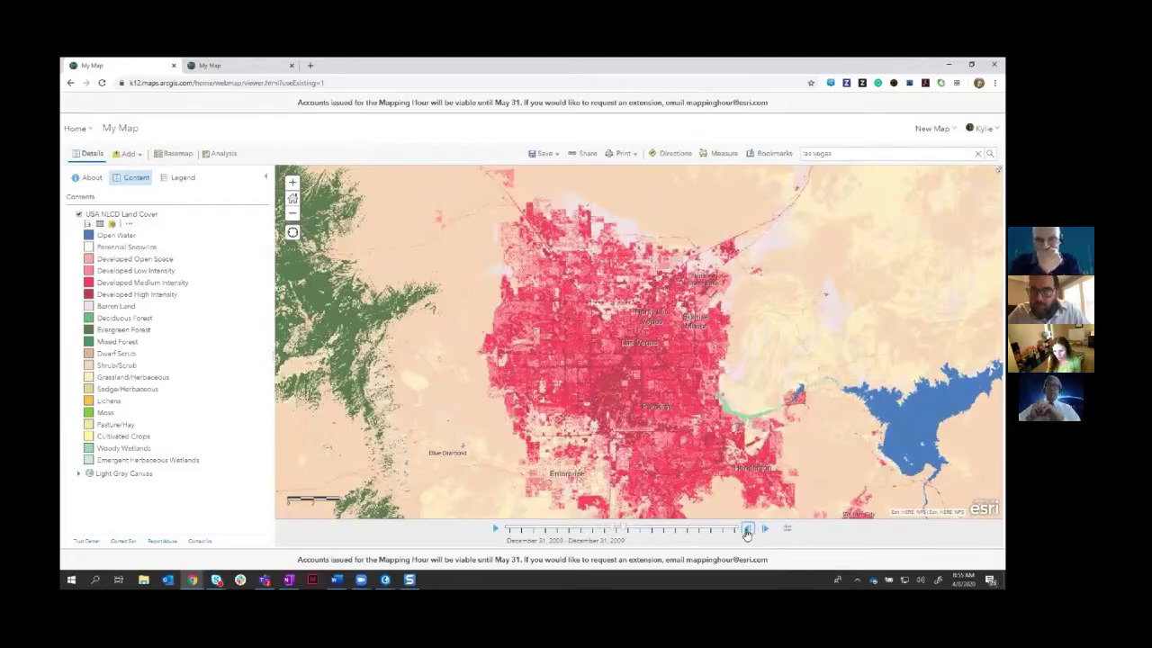
left_click(747, 530)
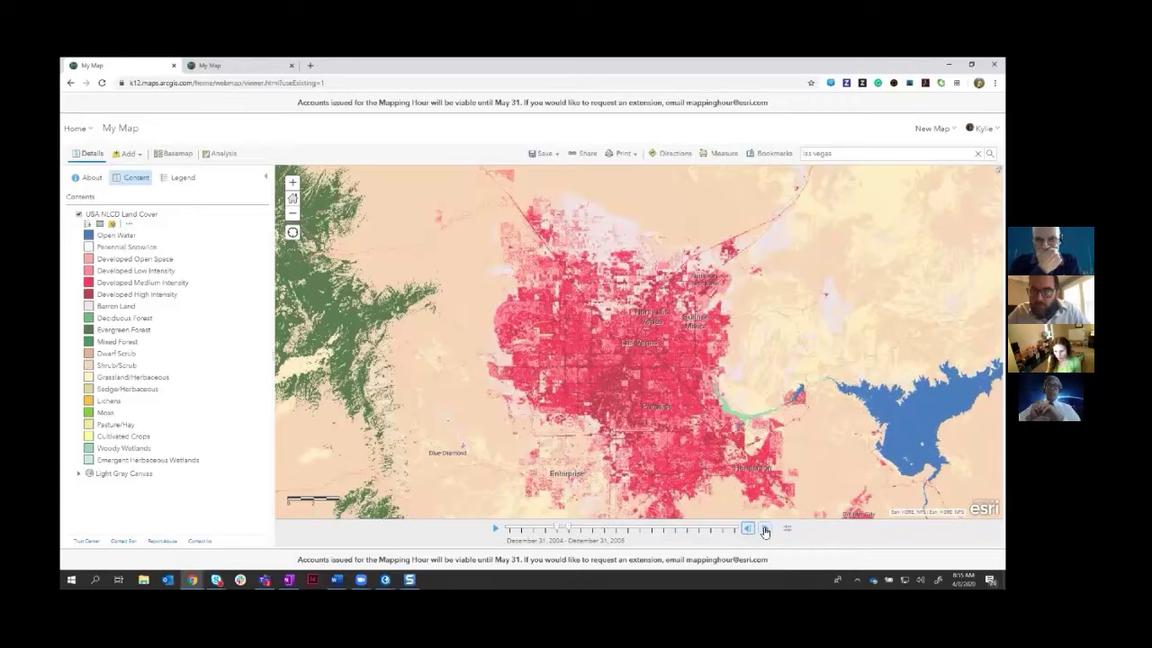
left_click(765, 529)
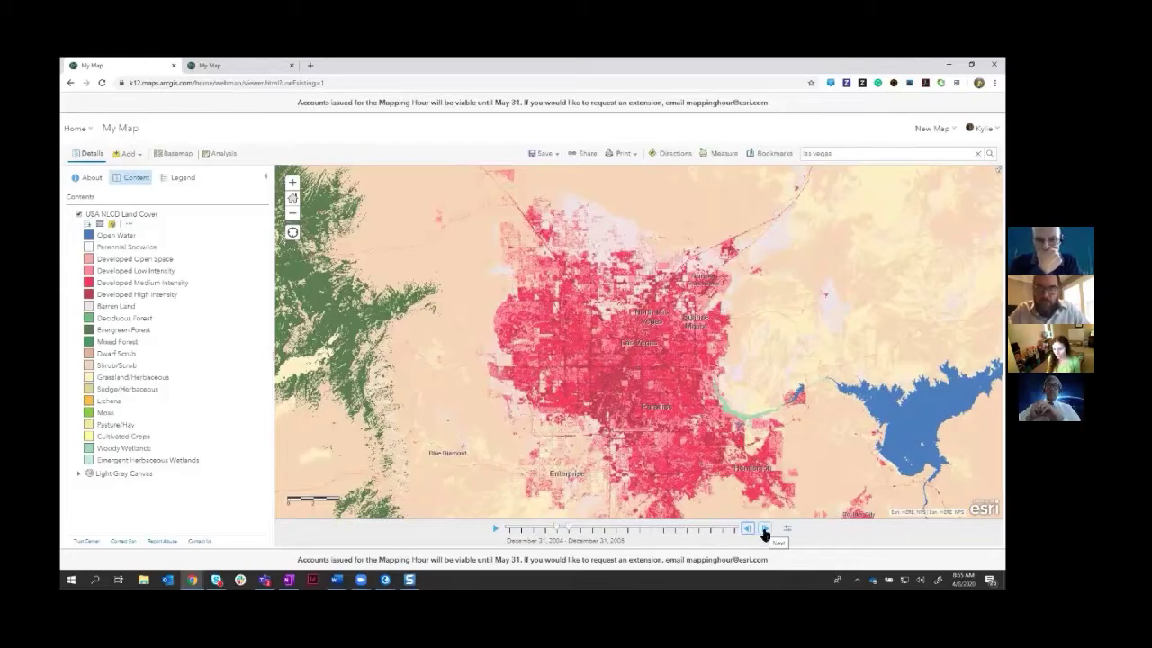
left_click(764, 530)
left_click(747, 529)
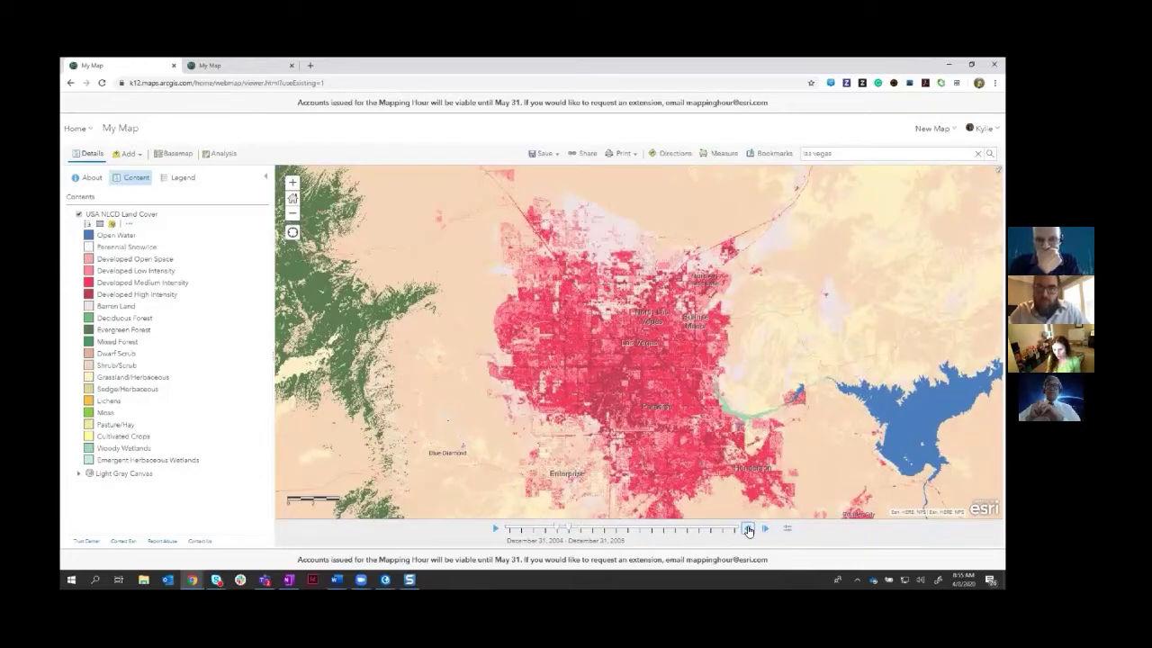
left_click(765, 531)
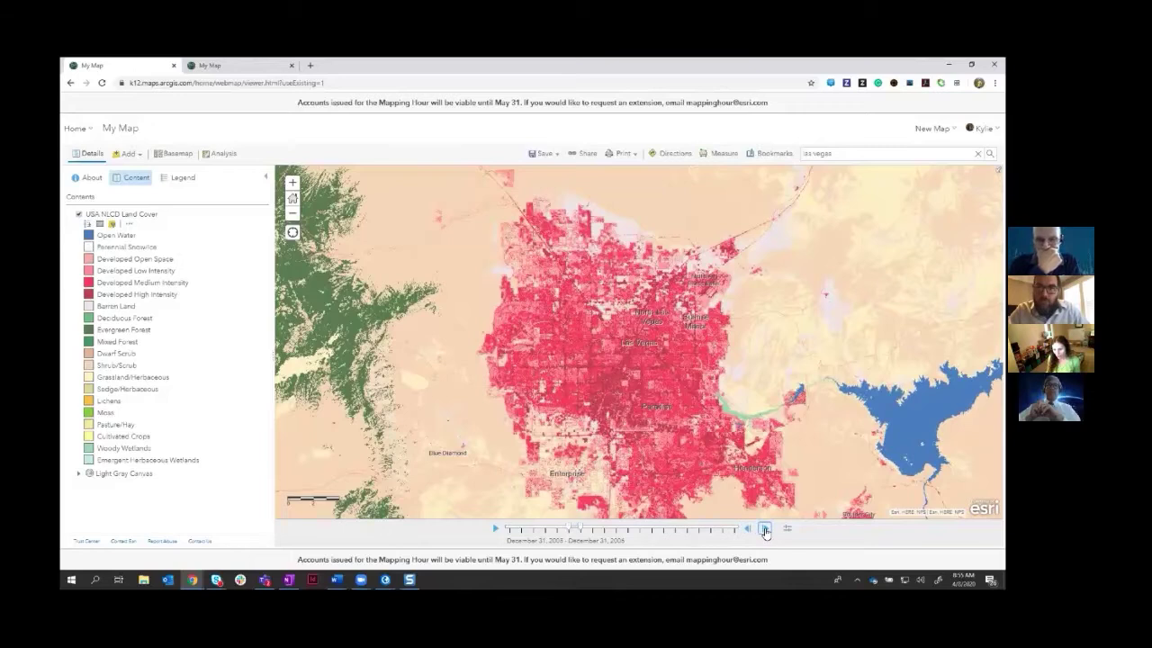
left_click(749, 529)
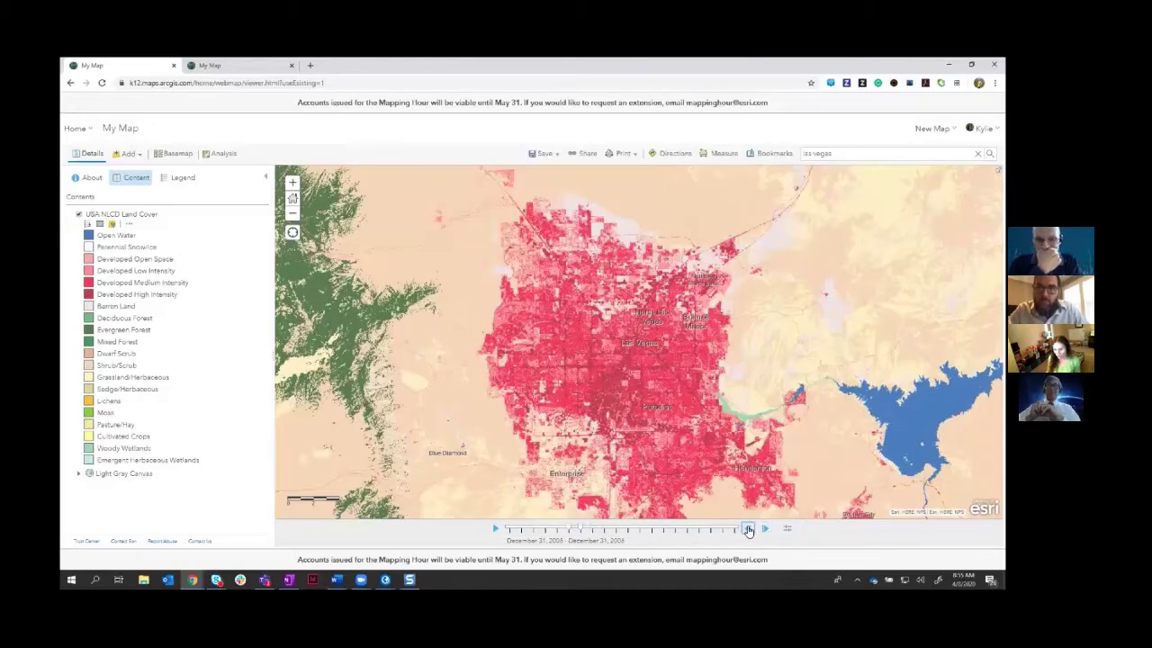
left_click(764, 531)
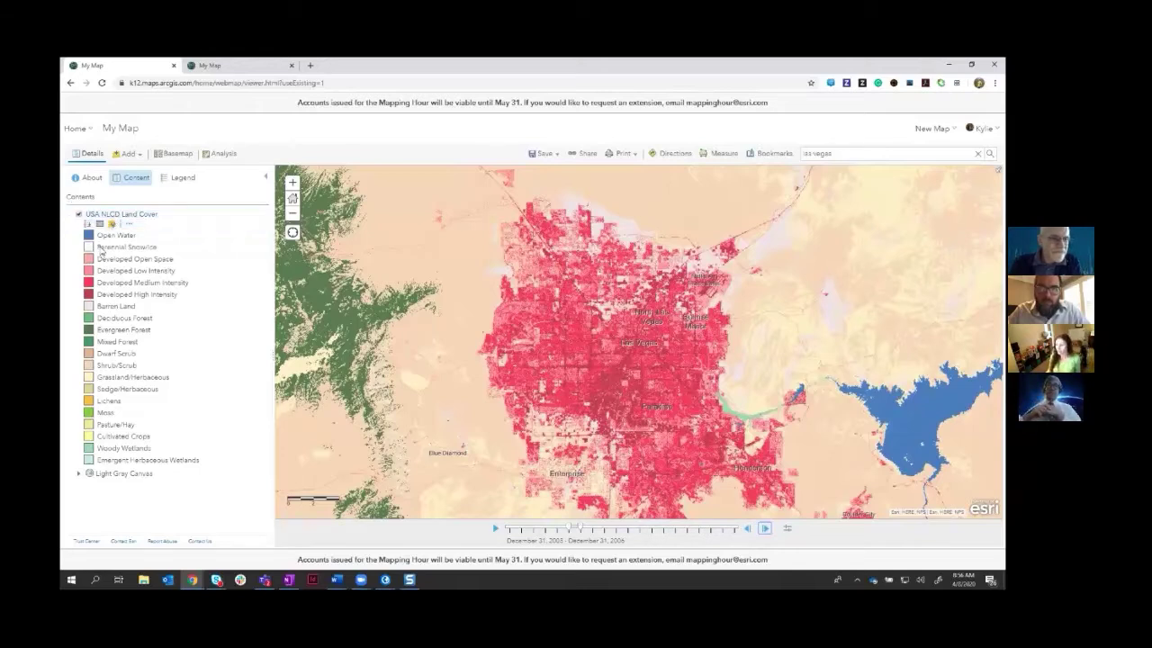
Step: Choose Image Display from the USA NLCD Land Cover layer's options menu
left_click(129, 225)
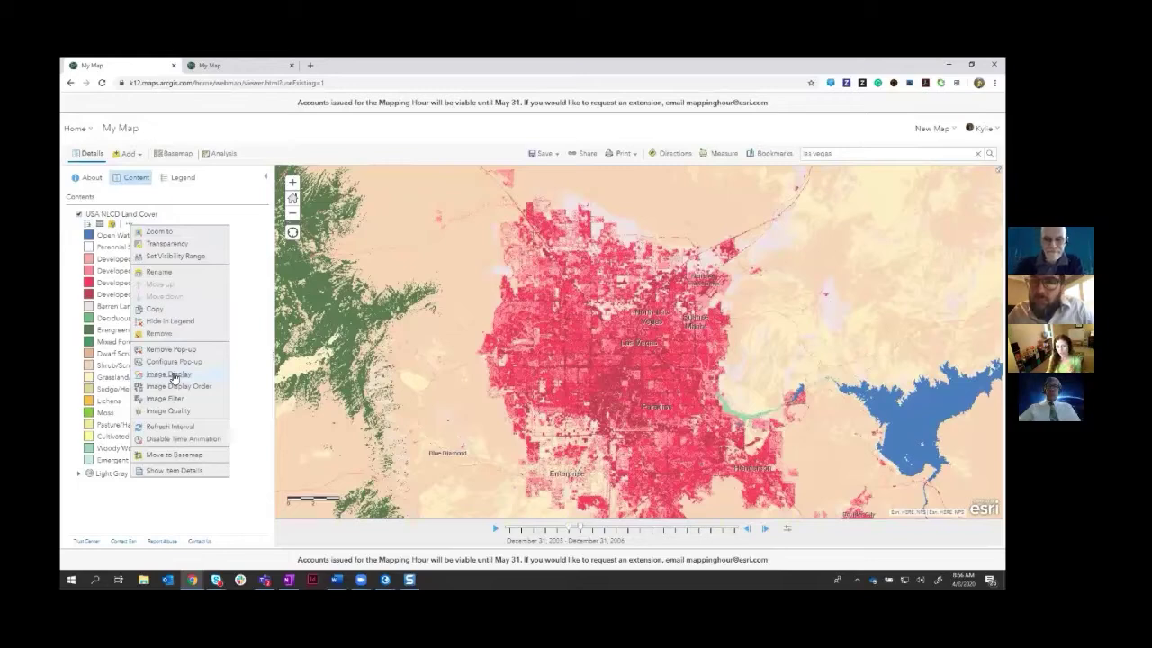
left_click(169, 373)
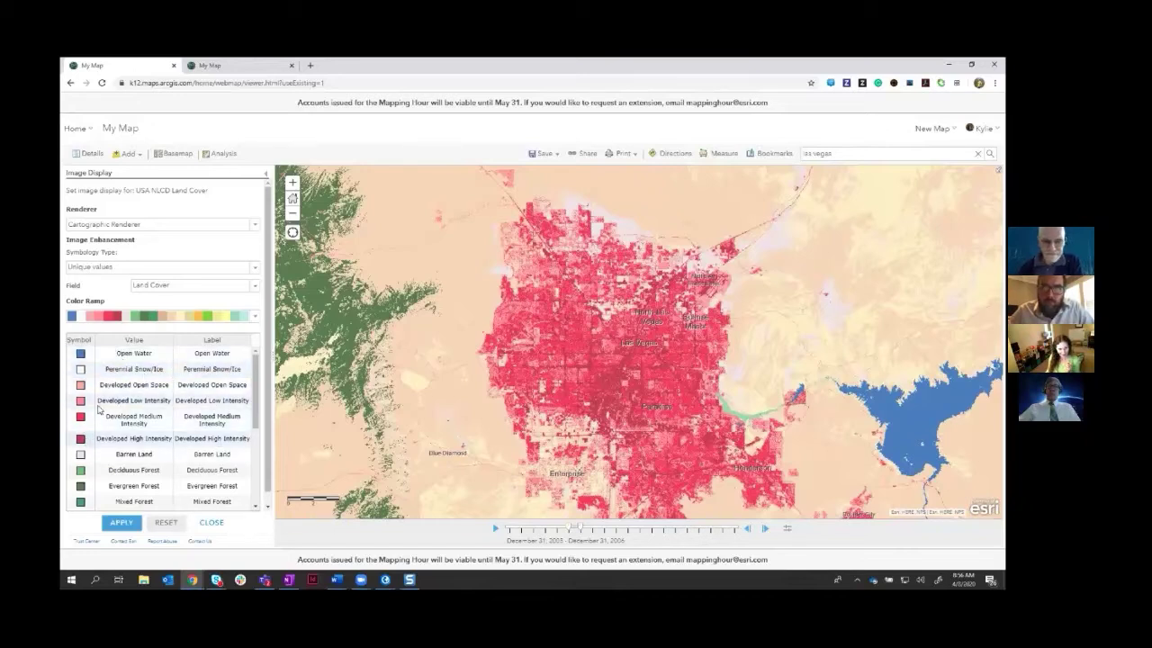
Step: Set the land cover Image Display renderer to Developed Renderer, listing four developed classes
left_click_drag(258, 400, 257, 360)
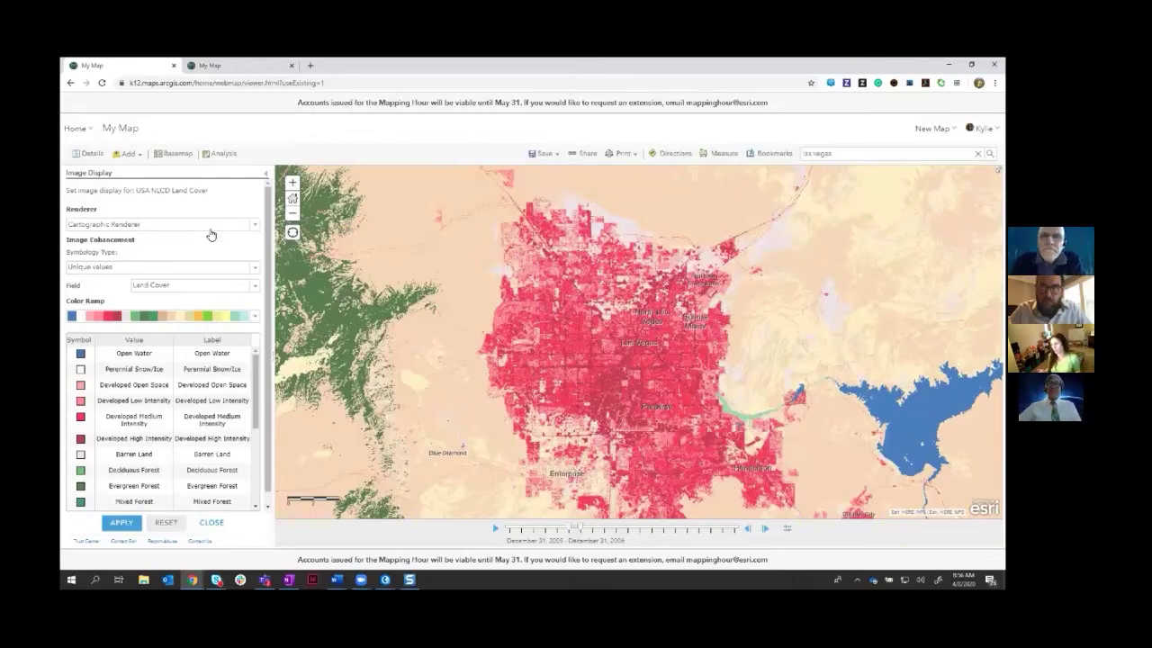
left_click(255, 226)
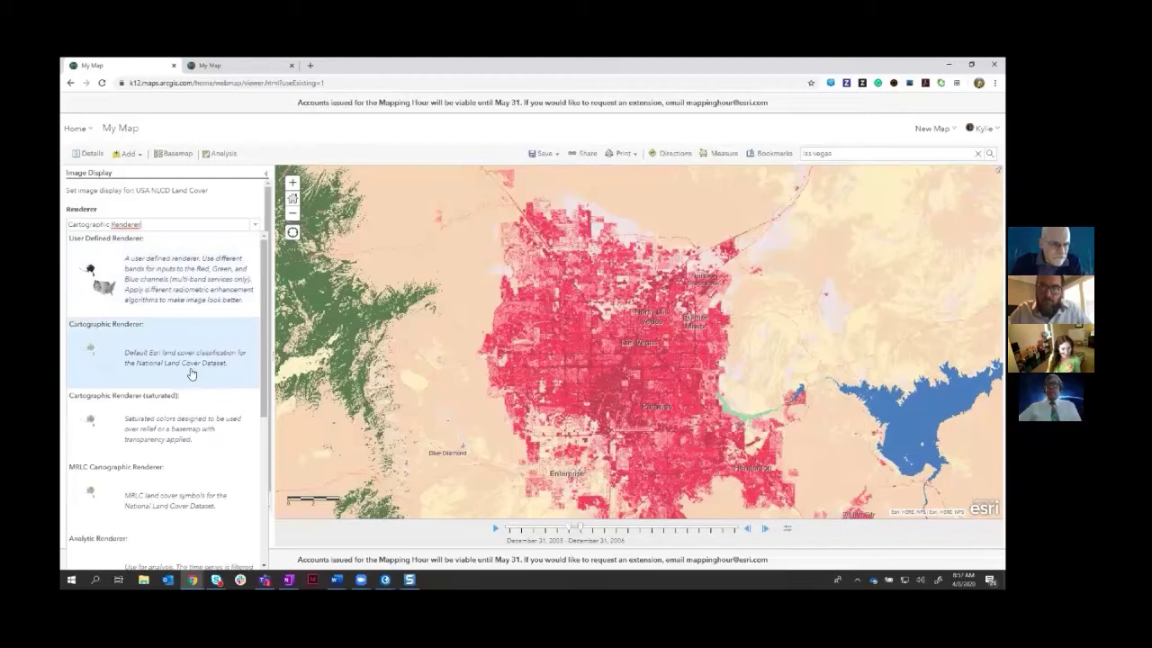
scroll(182, 424, "down", 5)
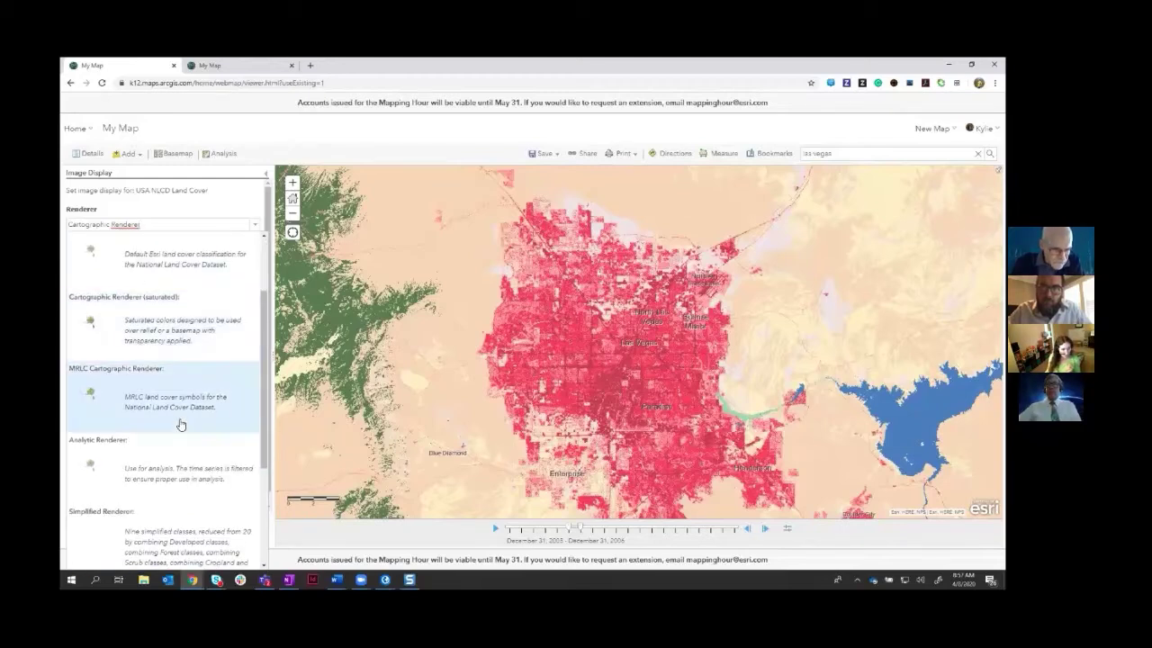
scroll(180, 420, "down", 1)
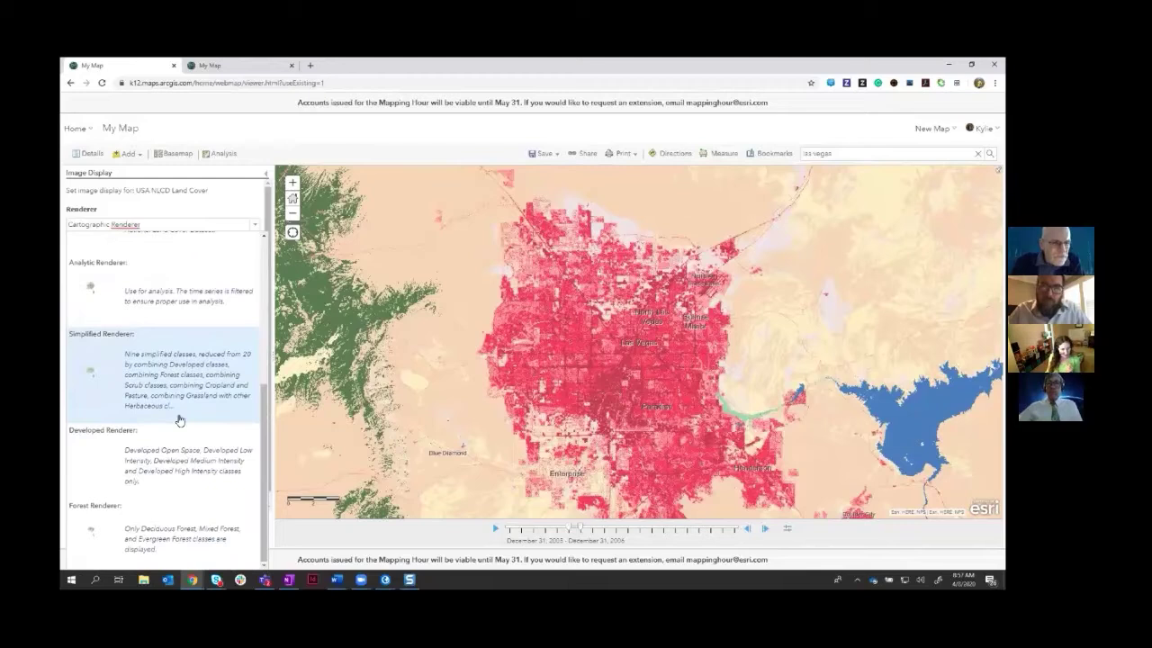
left_click(127, 476)
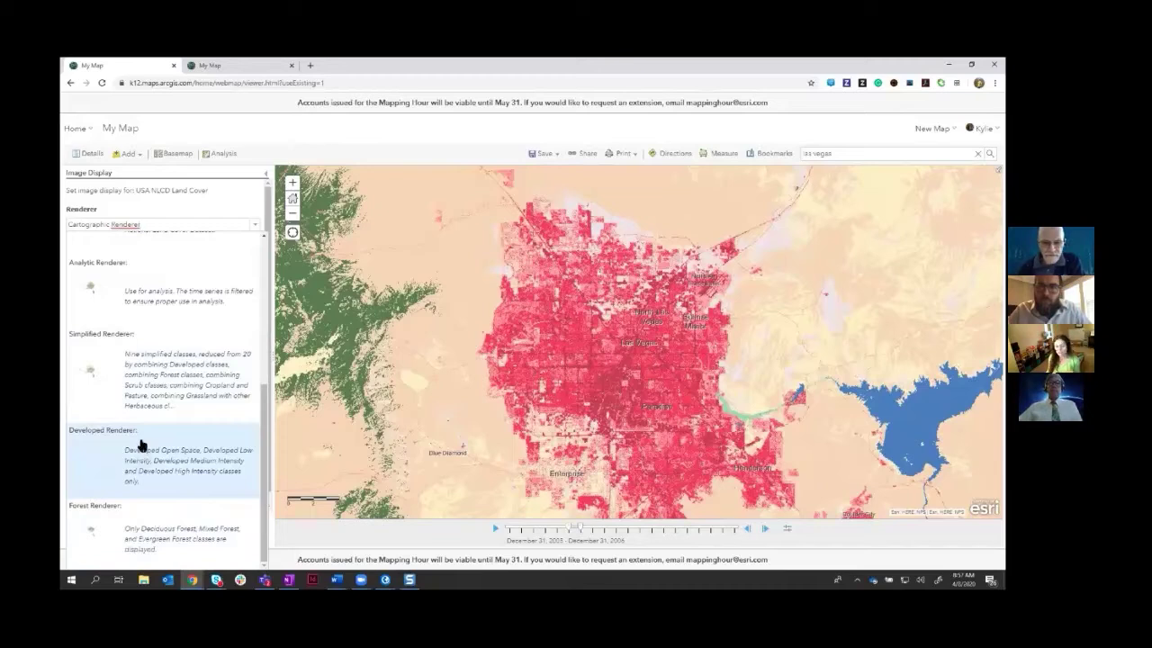
left_click(140, 446)
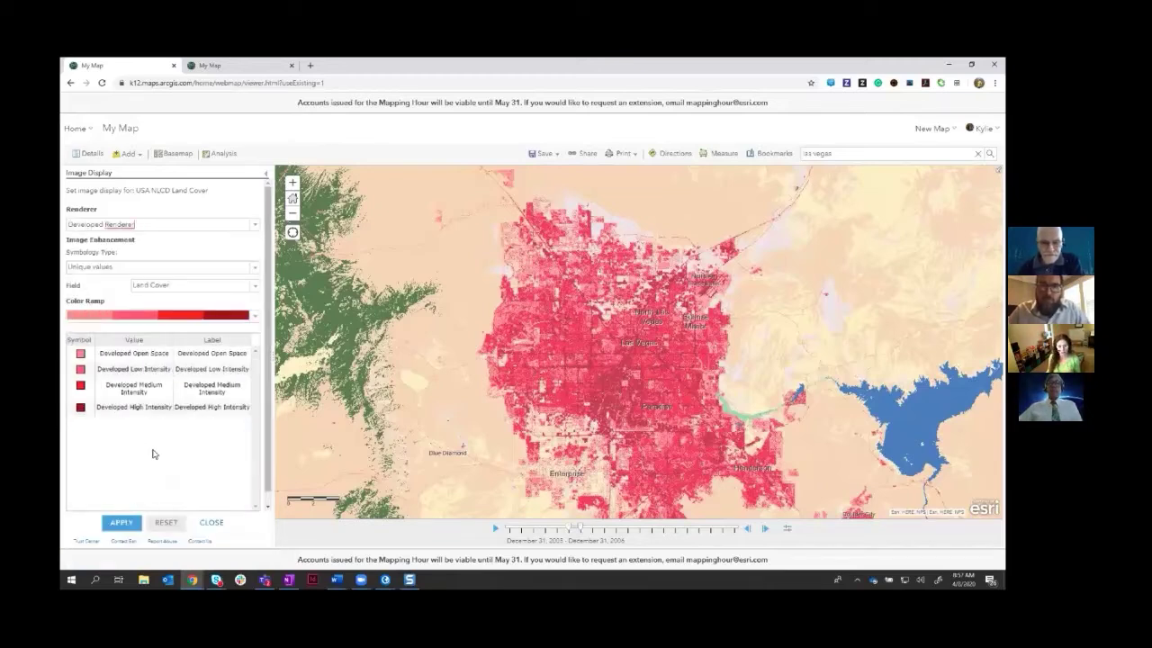
Step: Apply the Developed Renderer so only developed land shows, in shades of red
left_click(122, 524)
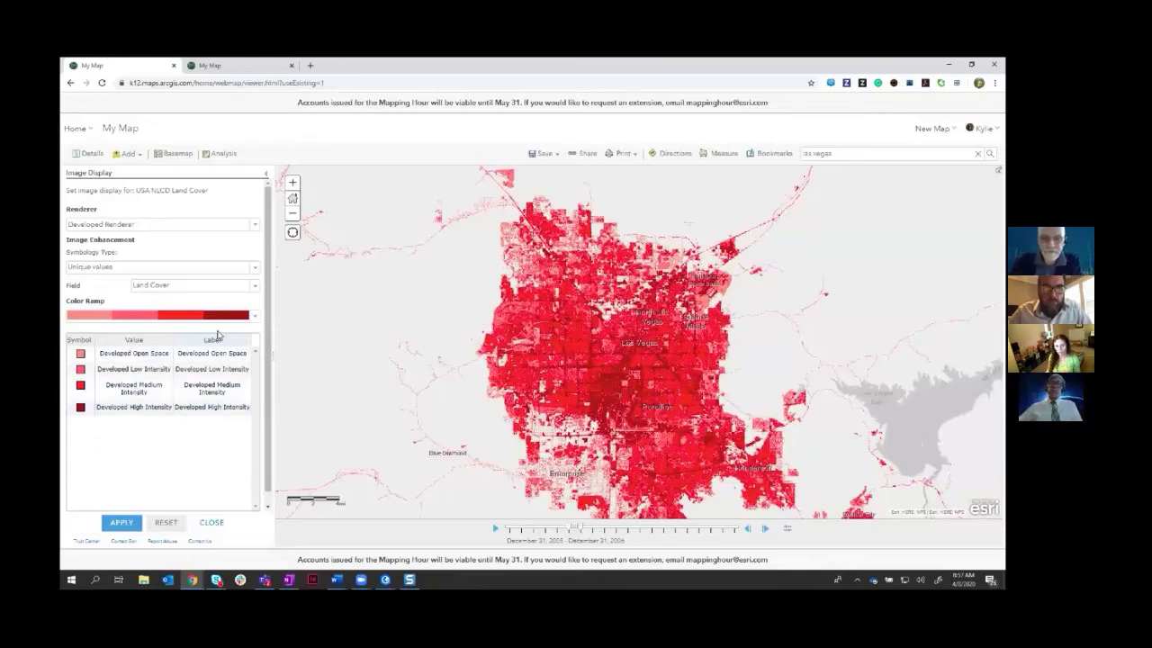
Step: Apply the cyan-to-magenta colour ramp to the developed classes and close Image Display
left_click(256, 317)
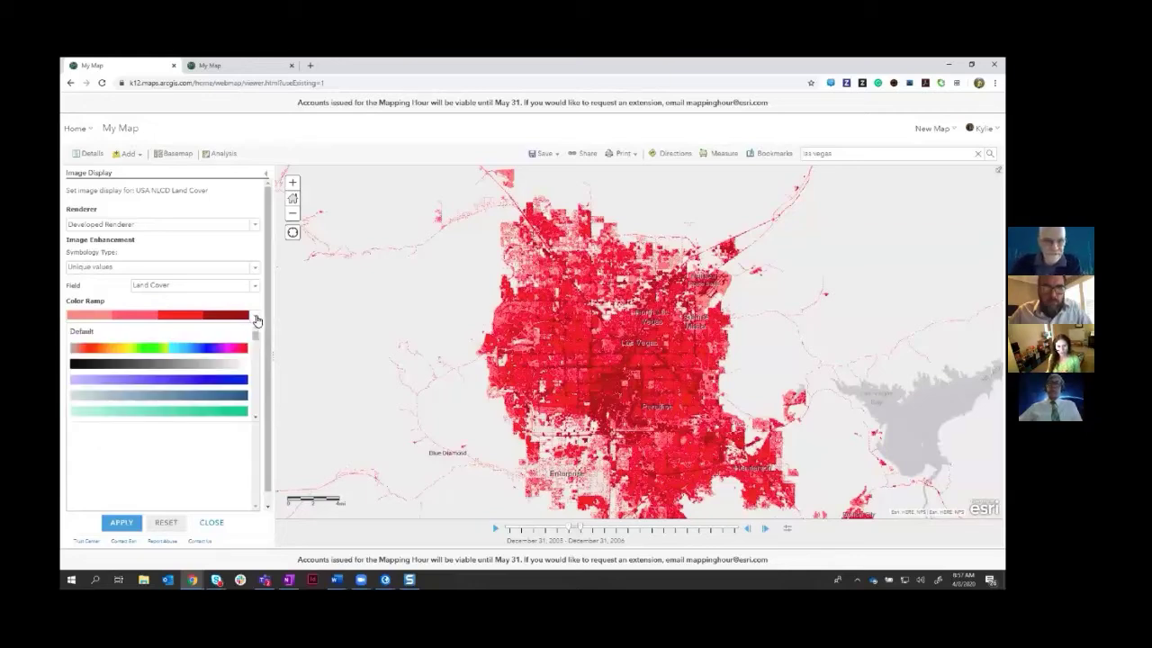
scroll(214, 369, "down", 5)
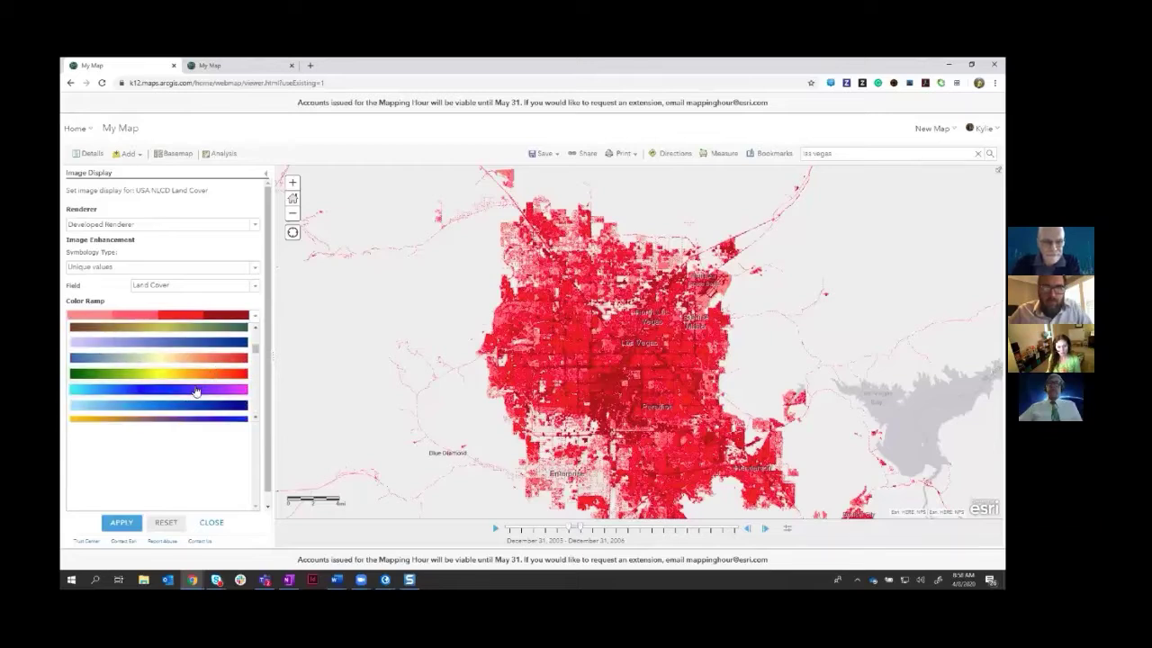
left_click(194, 395)
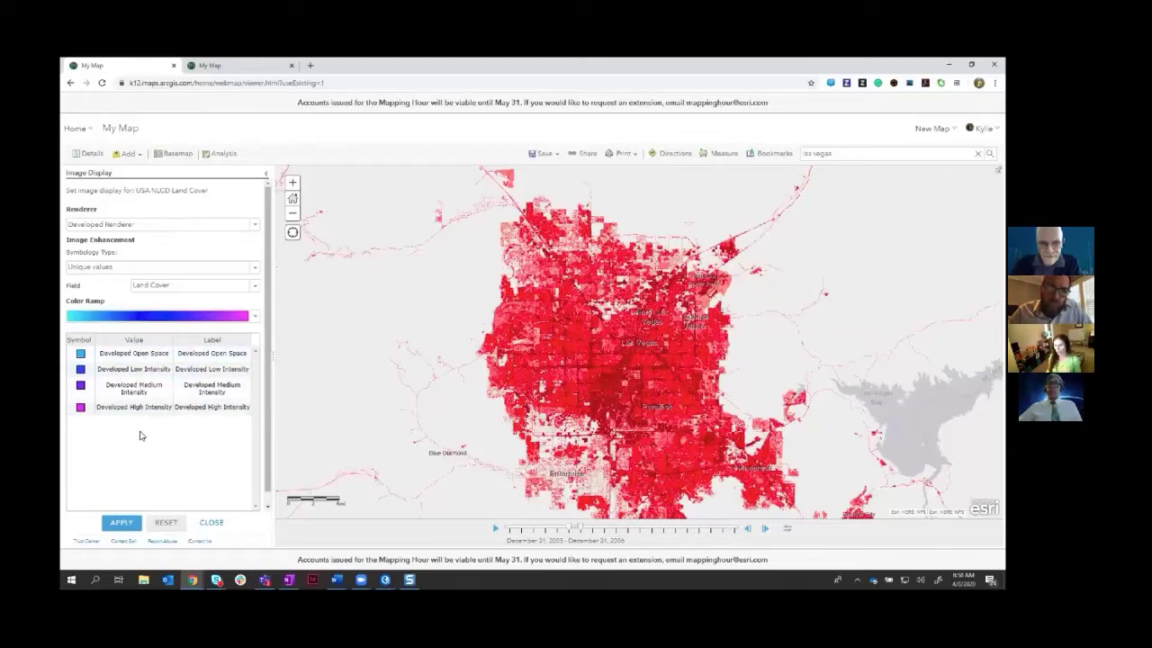
left_click(127, 528)
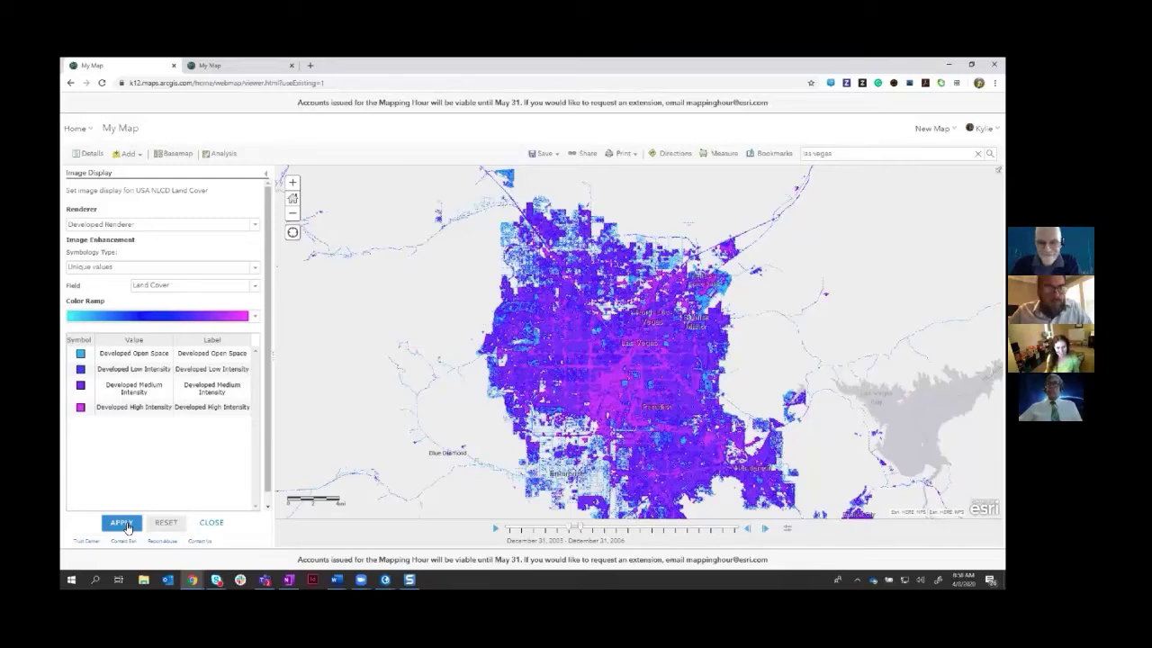
left_click(211, 522)
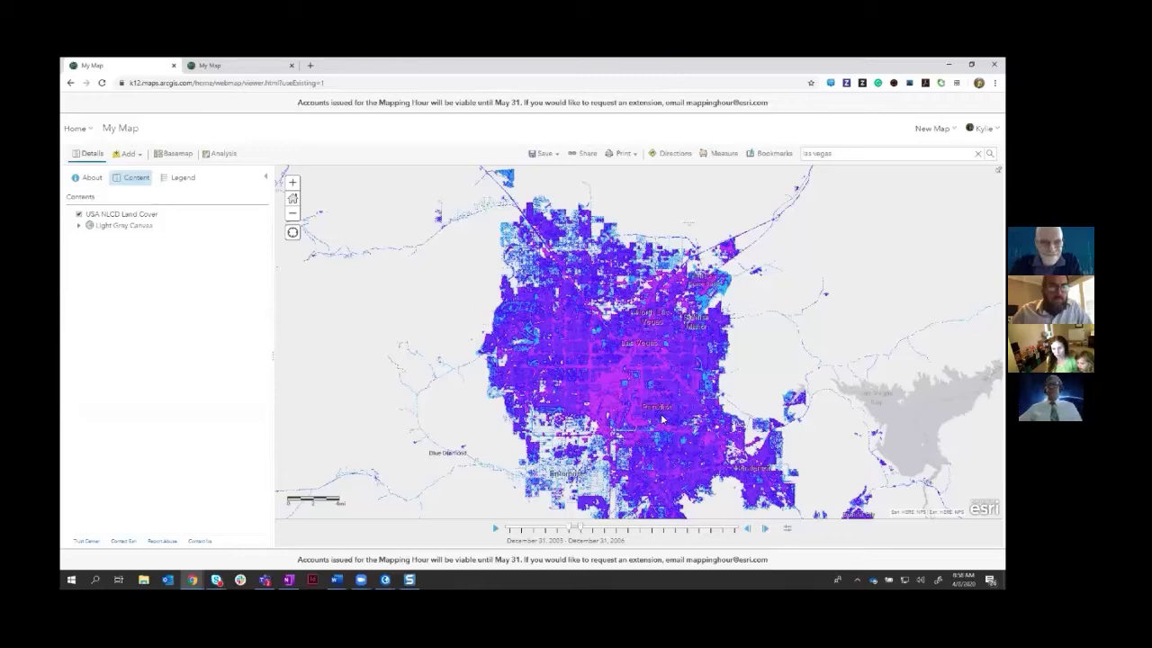
Step: Zoom out one level around Las Vegas and open Browse Living Atlas Layers
scroll(662, 418, "down", 1)
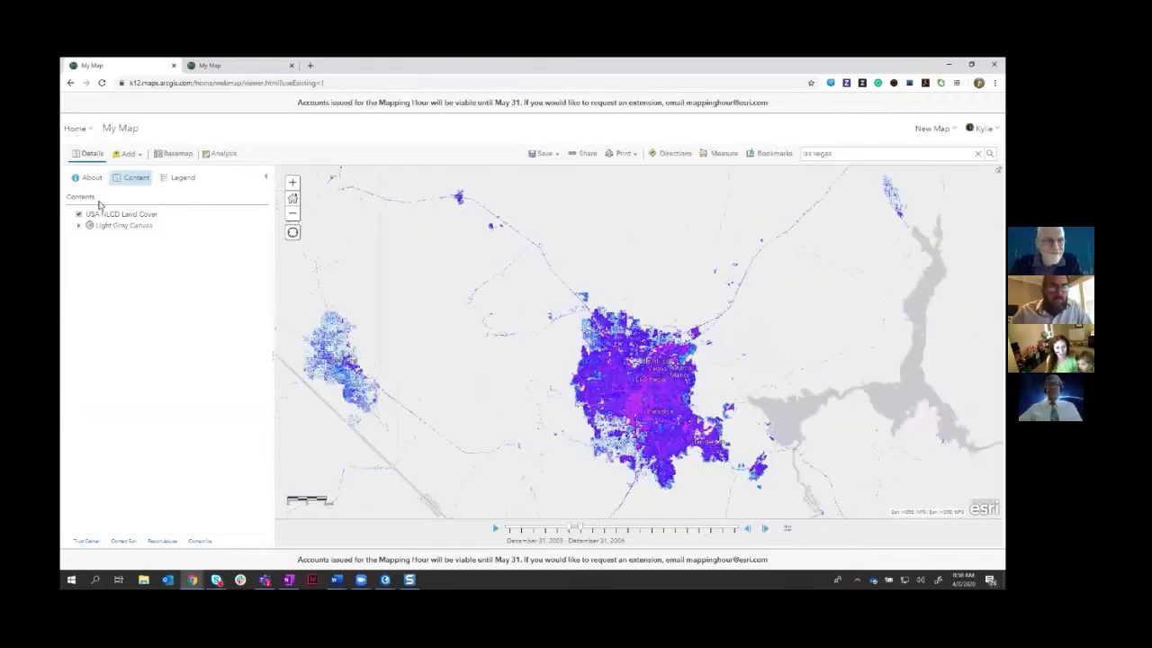
left_click(126, 154)
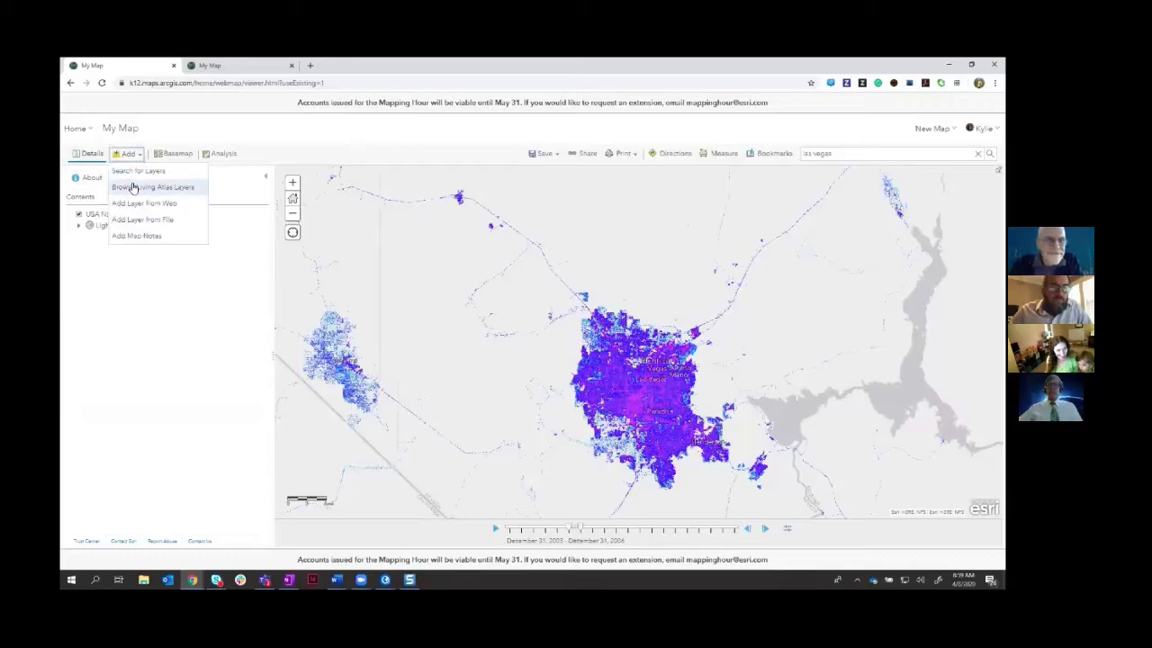
left_click(132, 187)
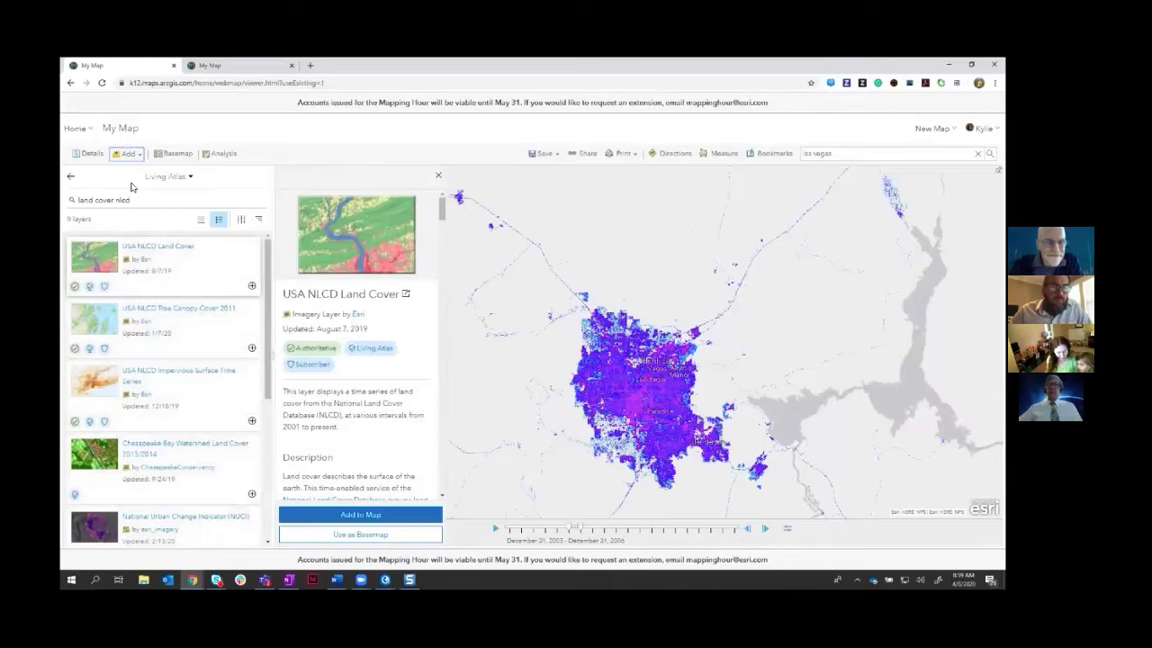
Step: Search Living Atlas for 'usa counties' and add the USA Counties layer to the map
left_click_drag(138, 199, 63, 200)
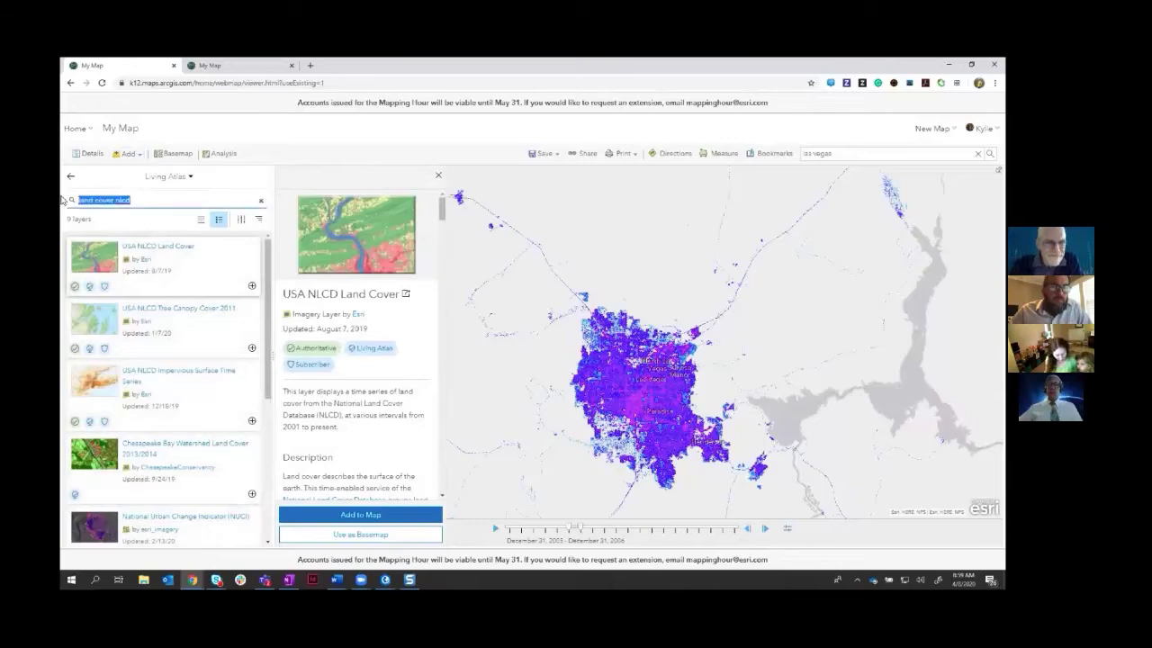
type("usa counties")
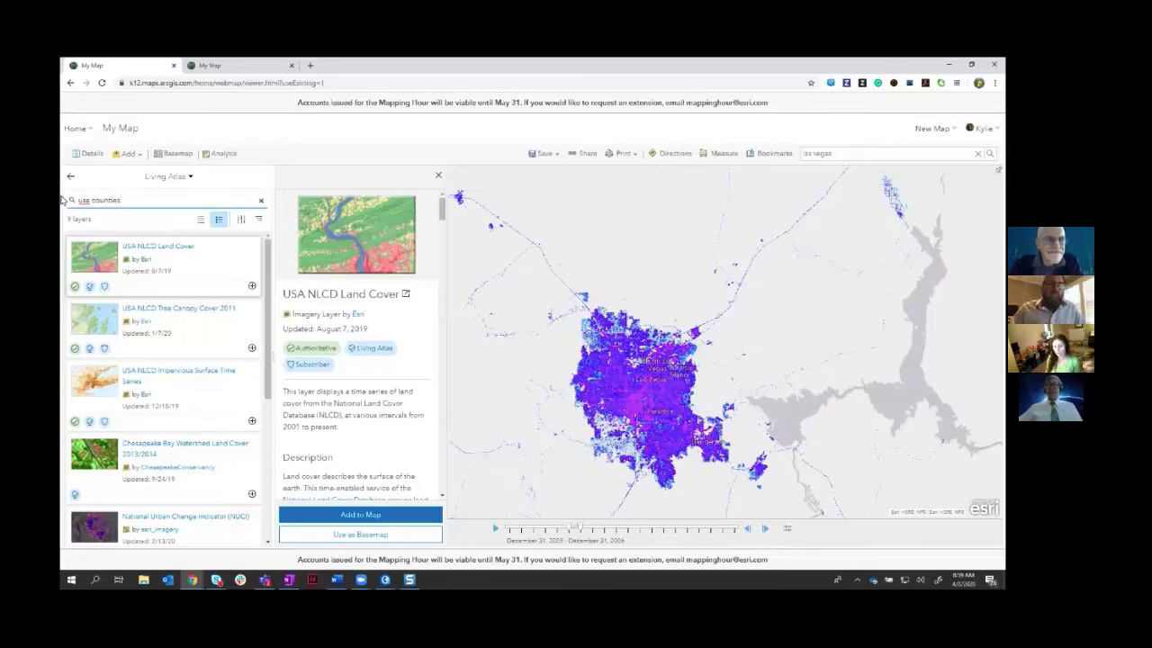
key("Return")
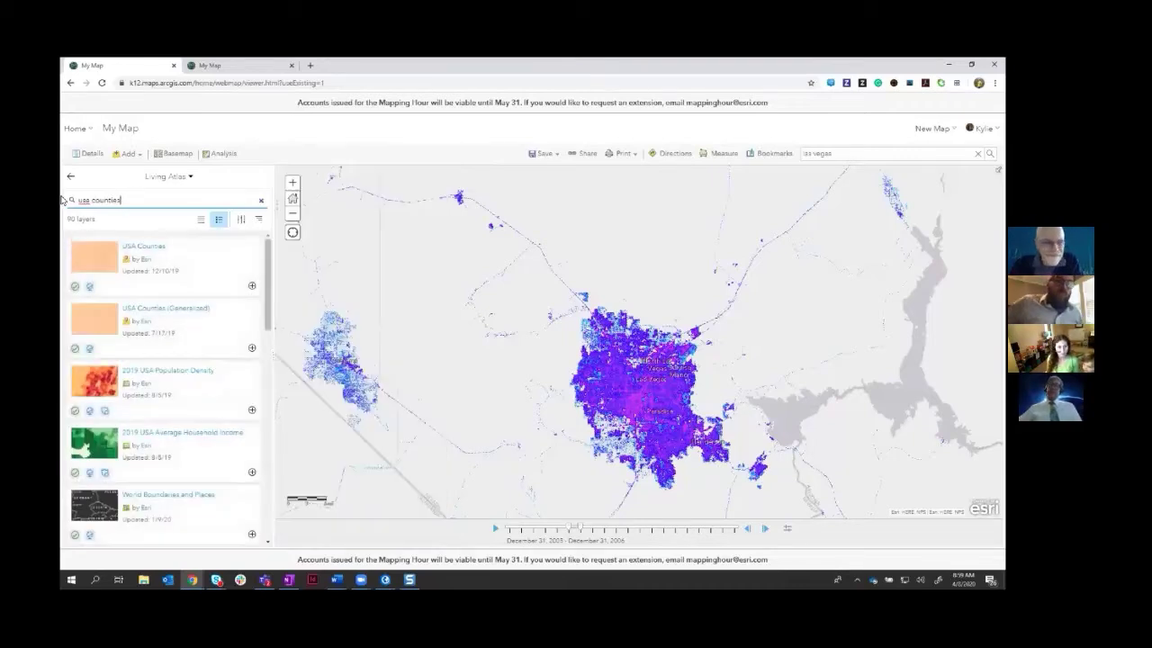
left_click(252, 288)
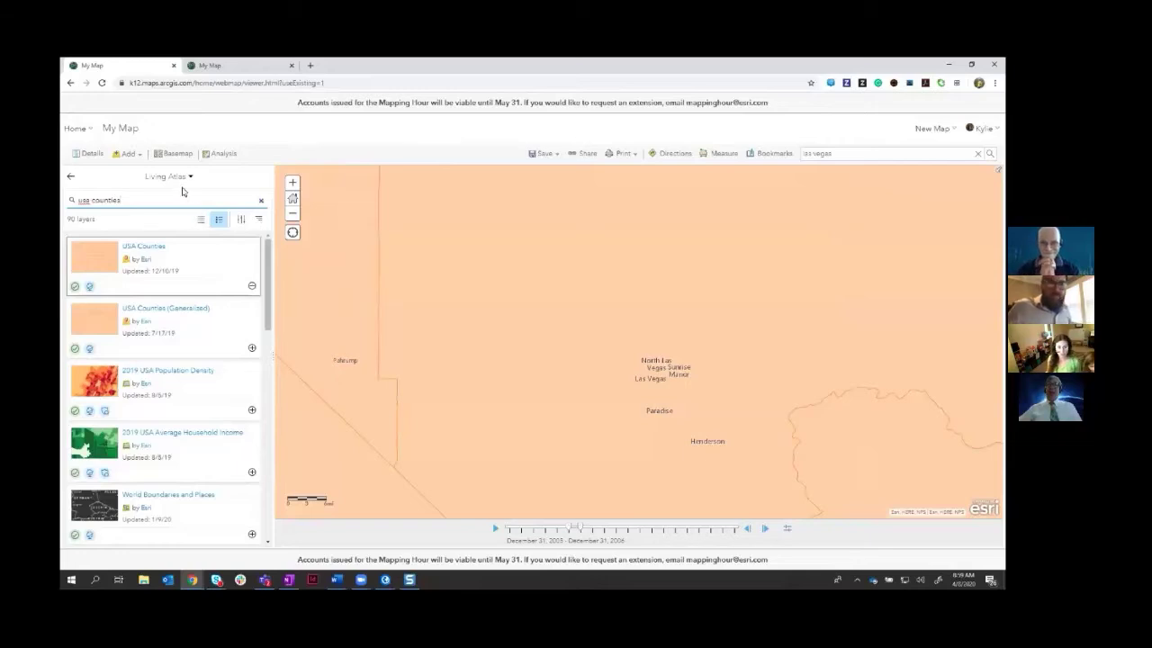
Step: Set the USA Counties symbol fill to No Color in its style options
left_click(90, 153)
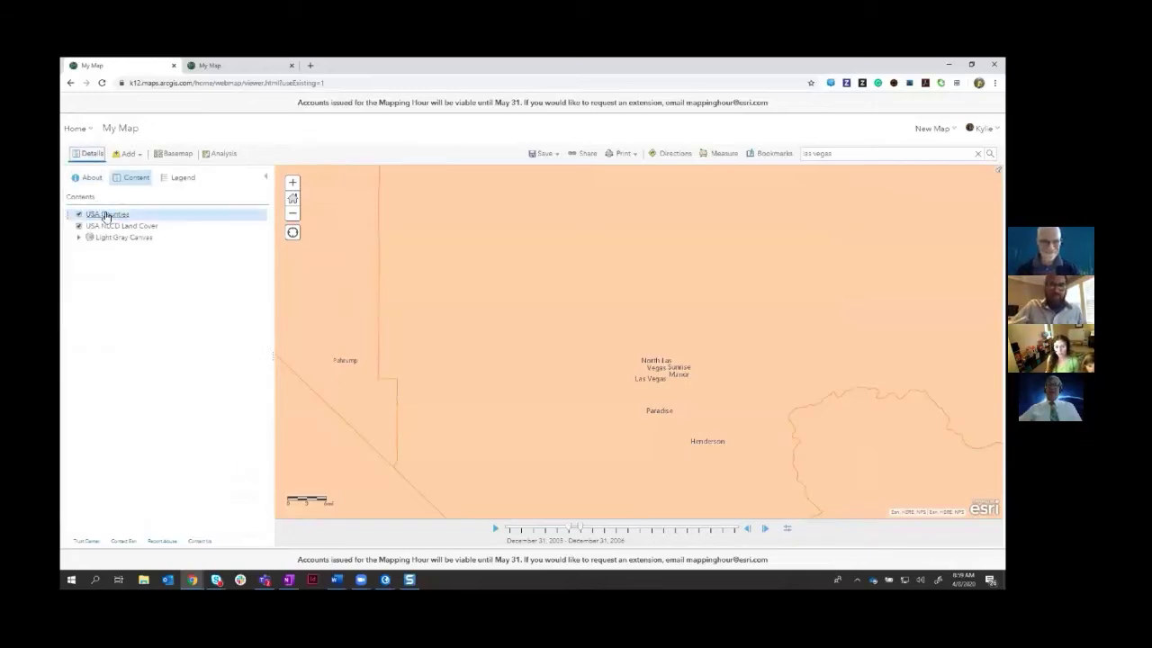
left_click_drag(76, 215, 70, 229)
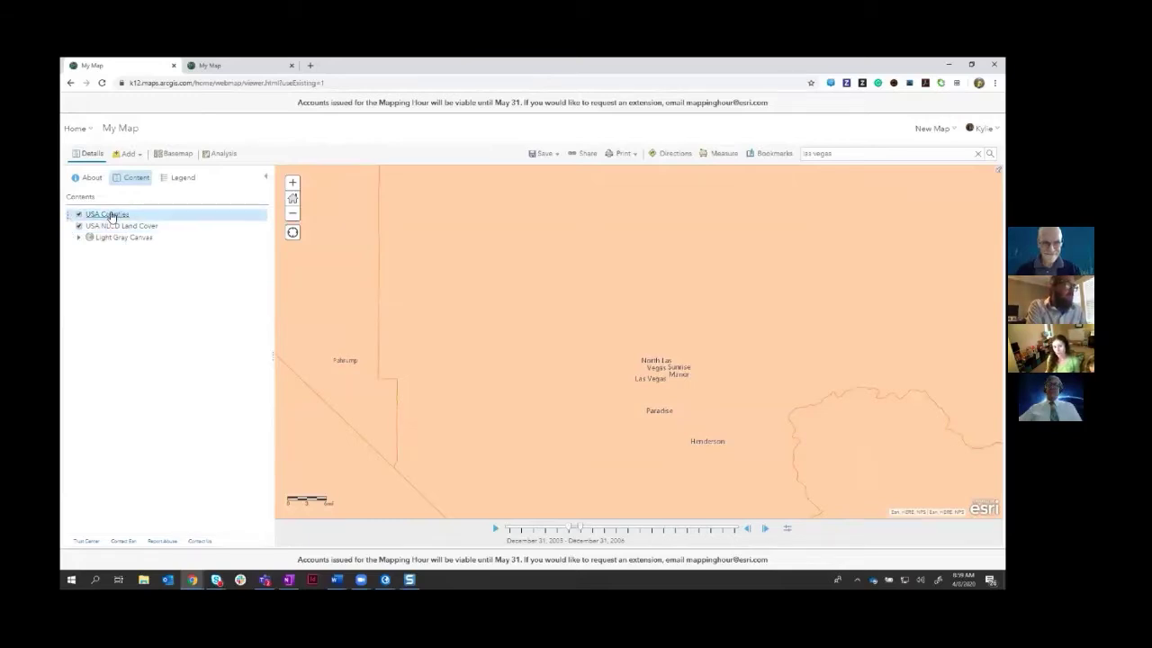
mouse_move(112, 227)
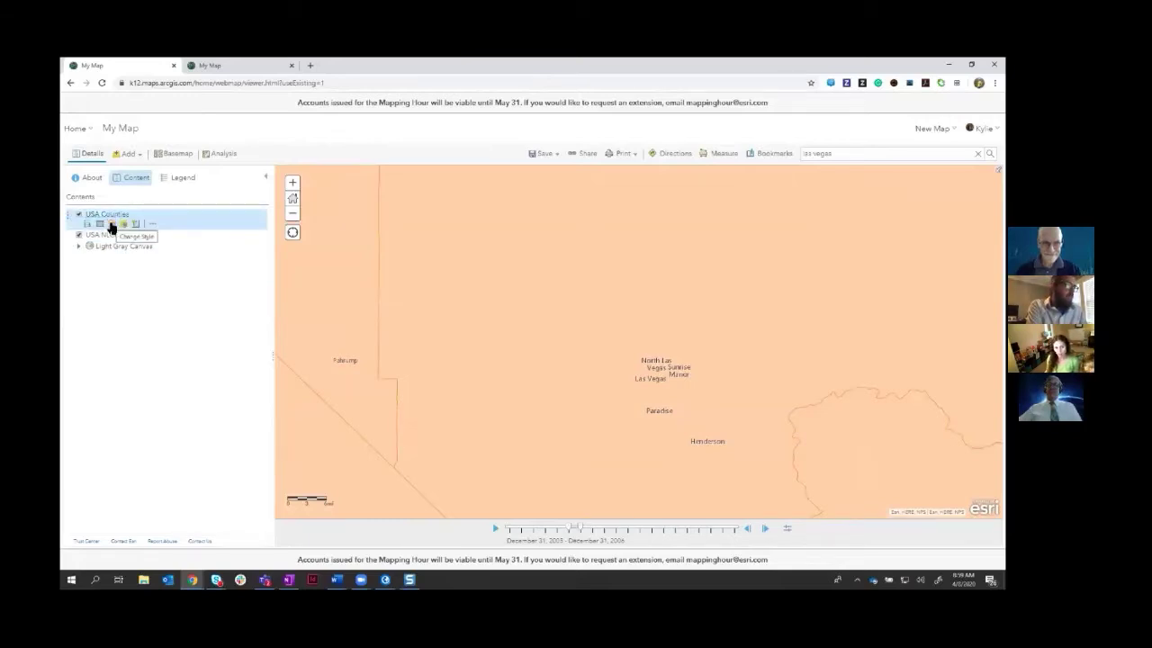
left_click(112, 227)
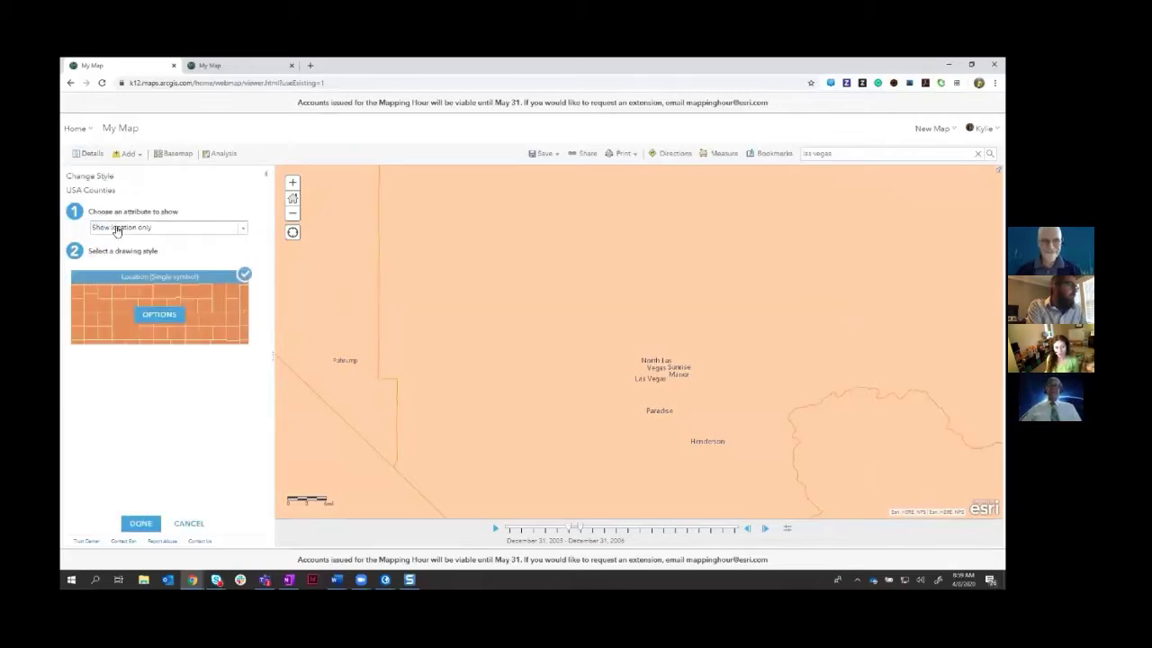
left_click(159, 316)
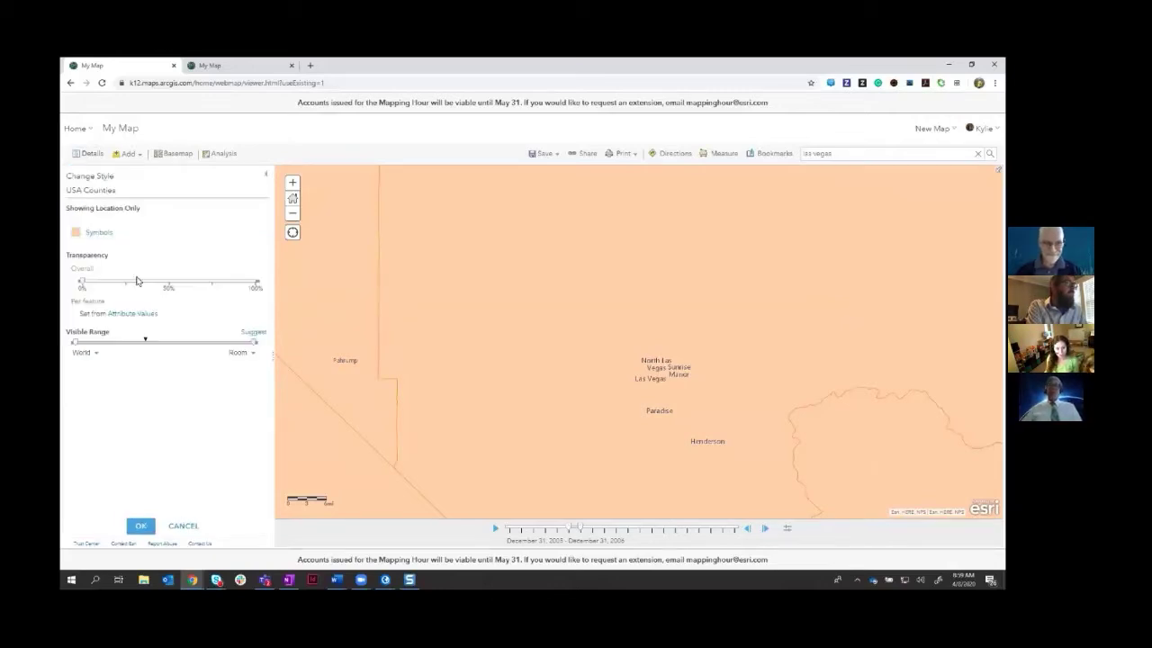
left_click(80, 233)
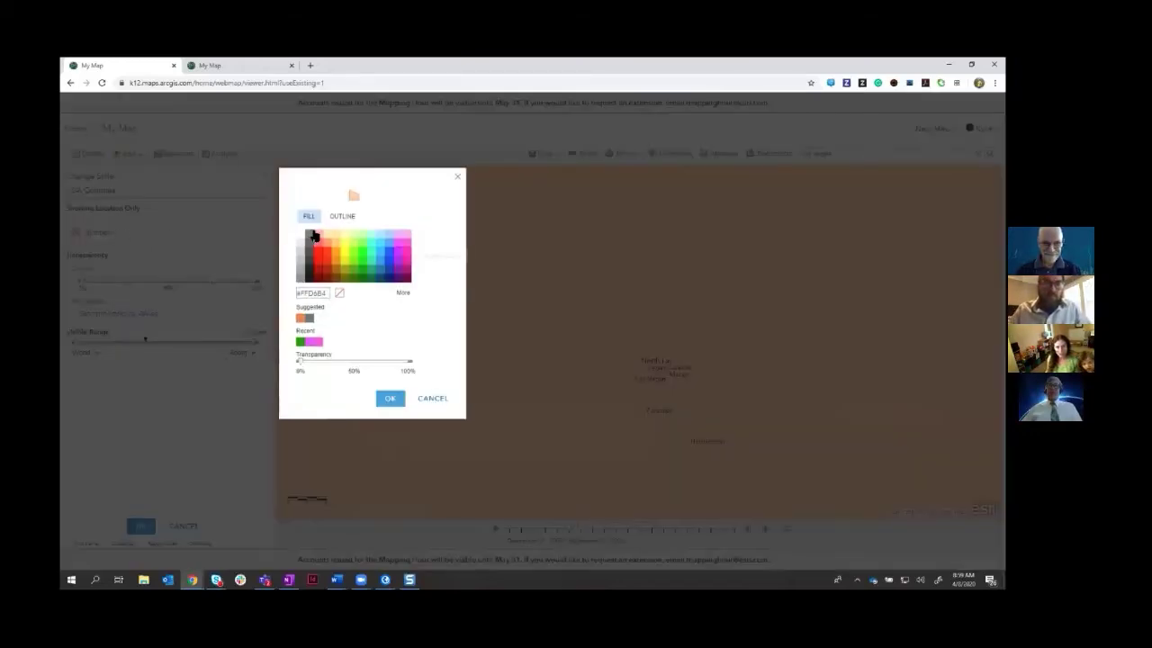
left_click(341, 296)
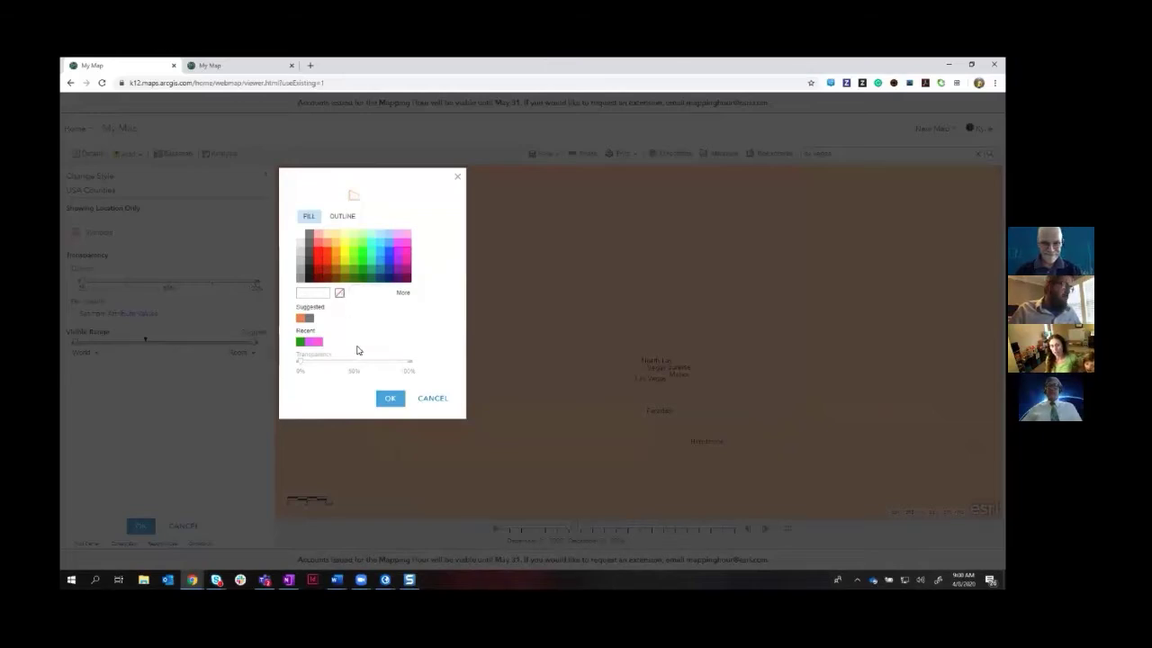
left_click(389, 398)
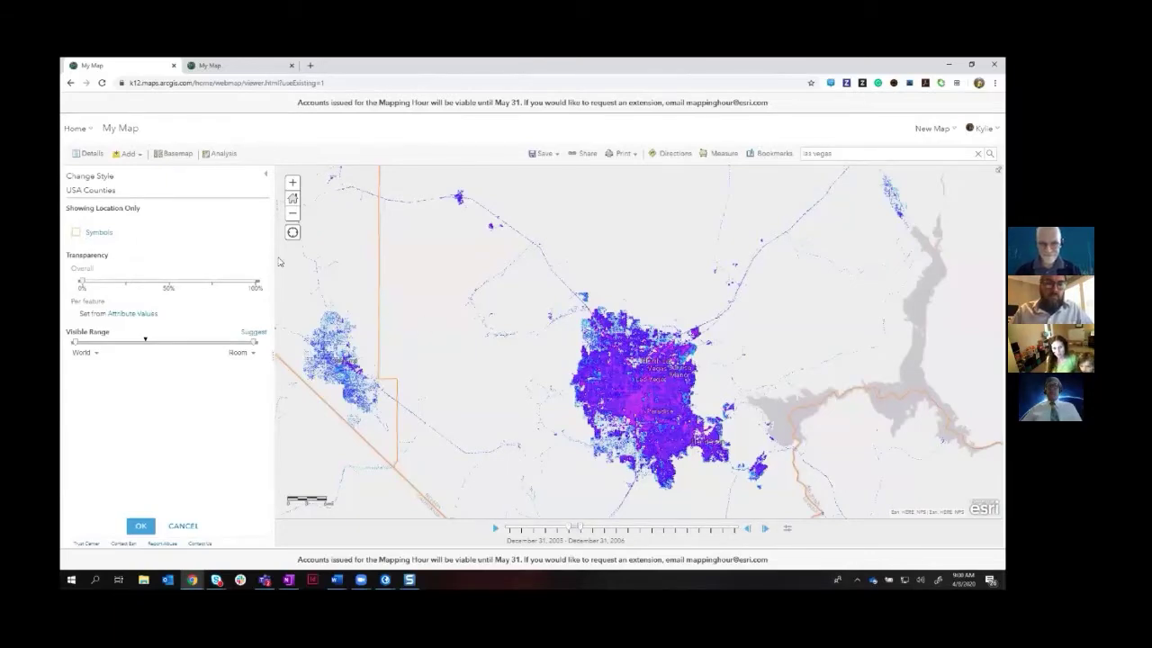
Step: Make the county outline about 30% transparent, confirm, and return to Contents
left_click(76, 233)
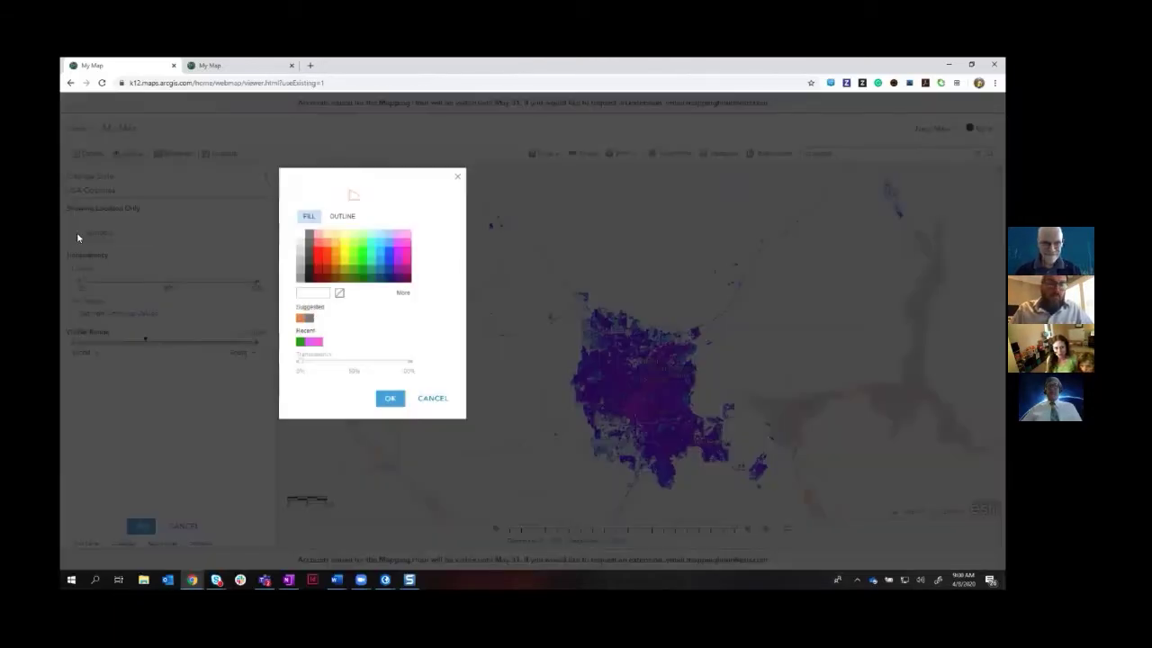
left_click(346, 221)
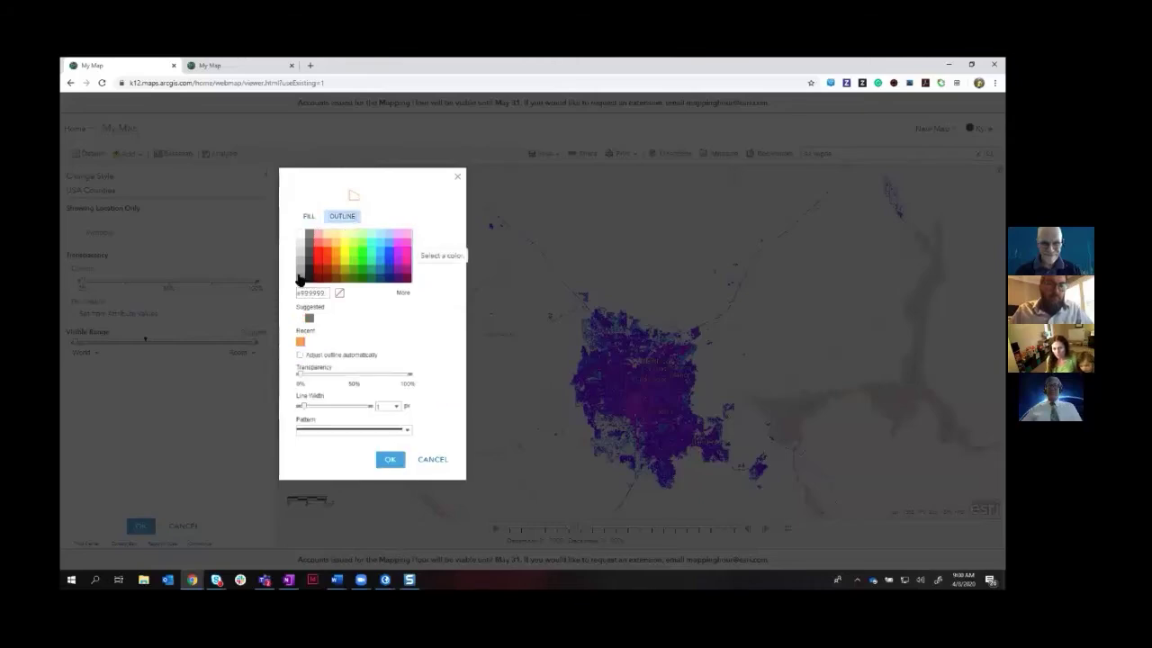
left_click_drag(298, 373, 352, 378)
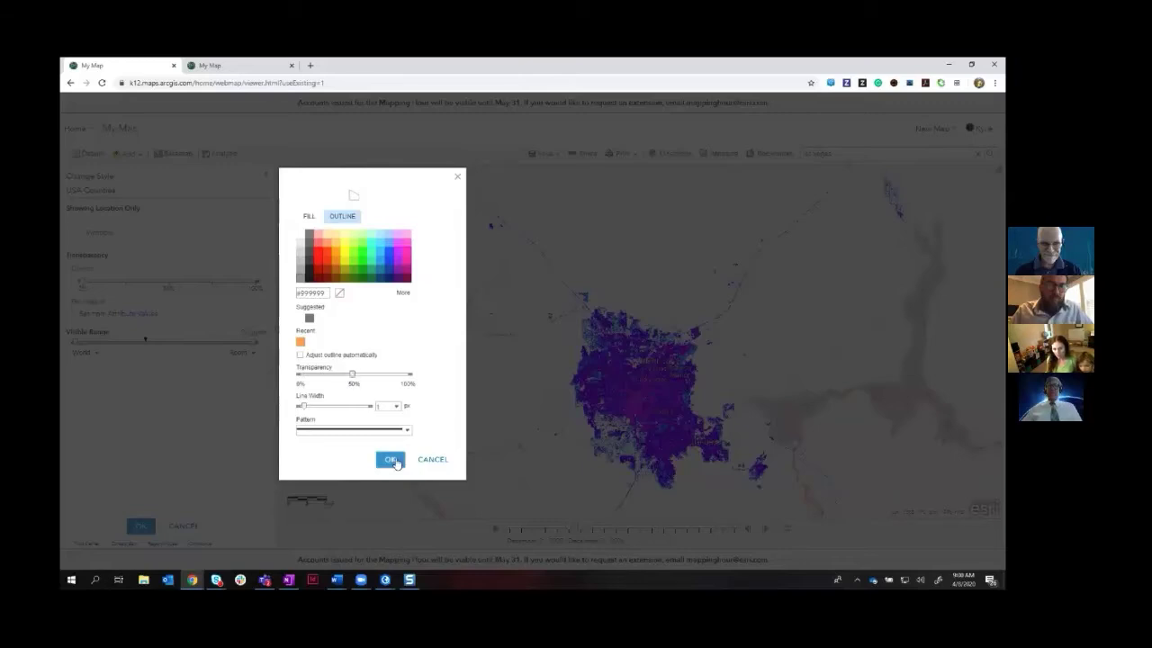
left_click(394, 461)
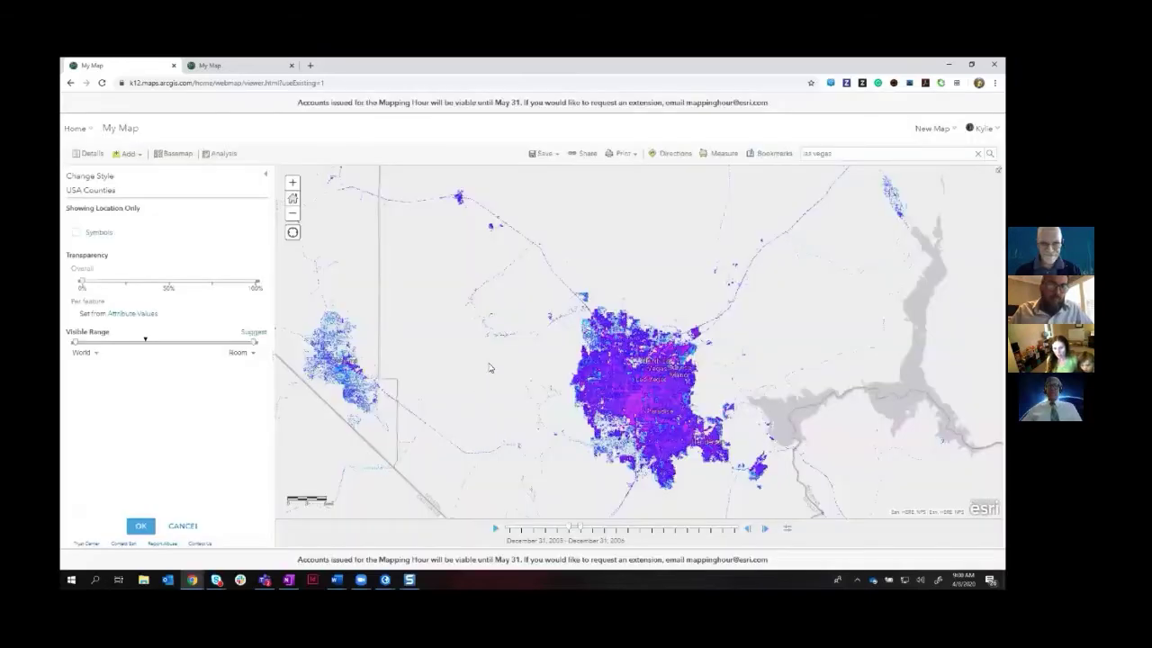
scroll(581, 382, "up", 1)
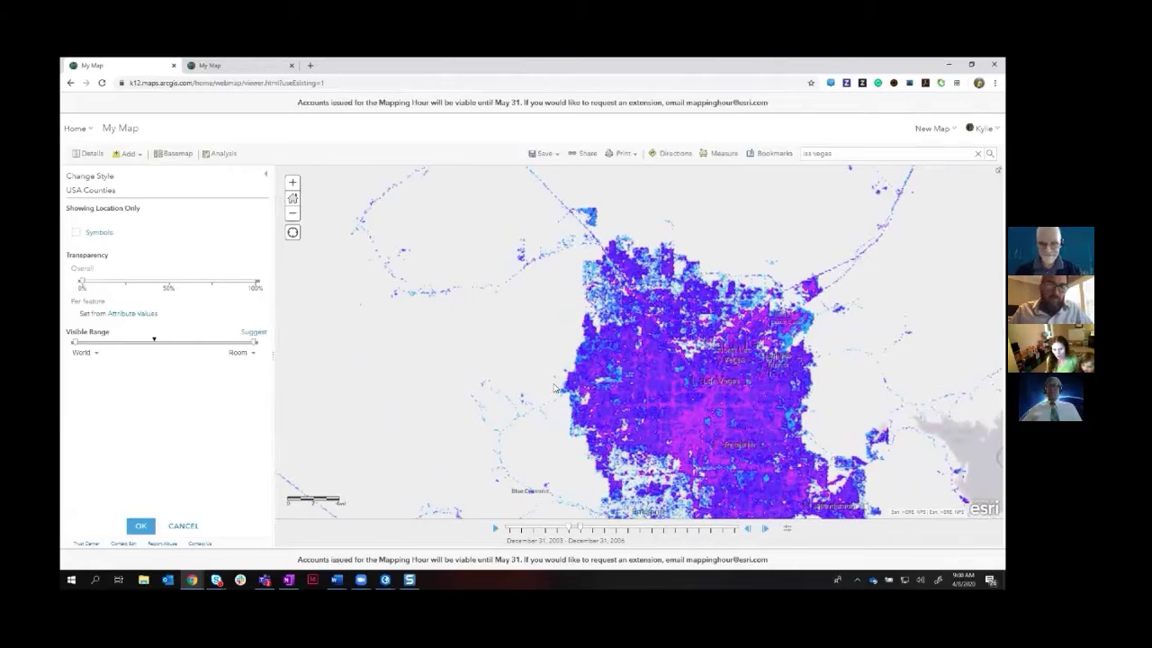
left_click(137, 528)
left_click(90, 156)
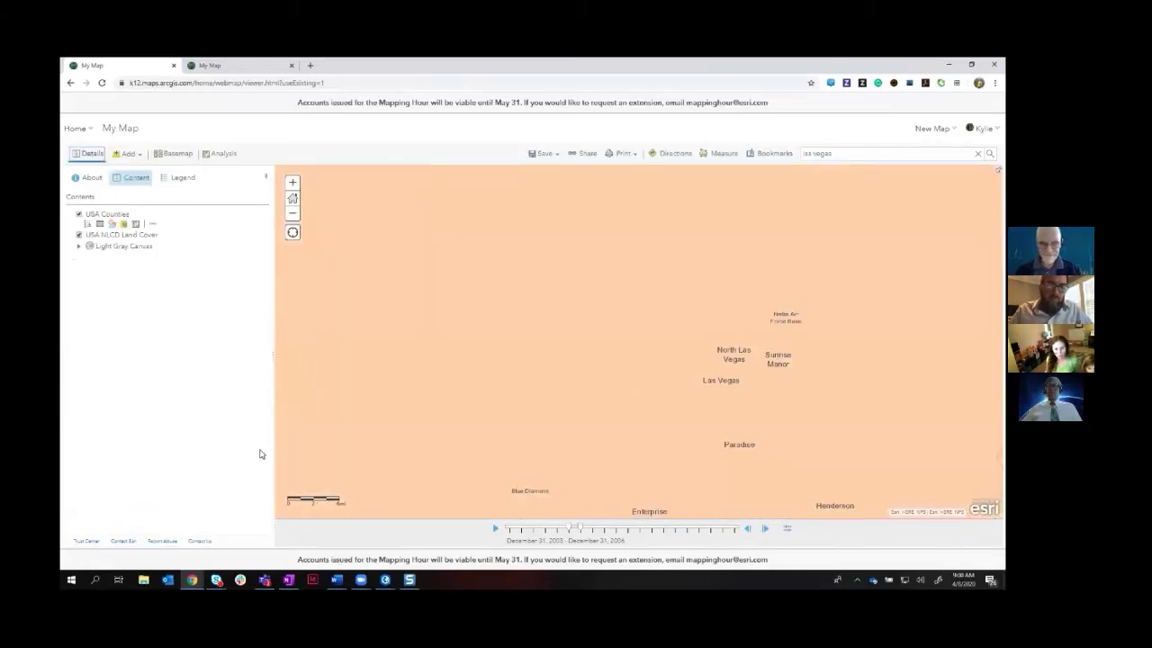
Step: Set the USA Counties symbol fill to No Color again
left_click(111, 224)
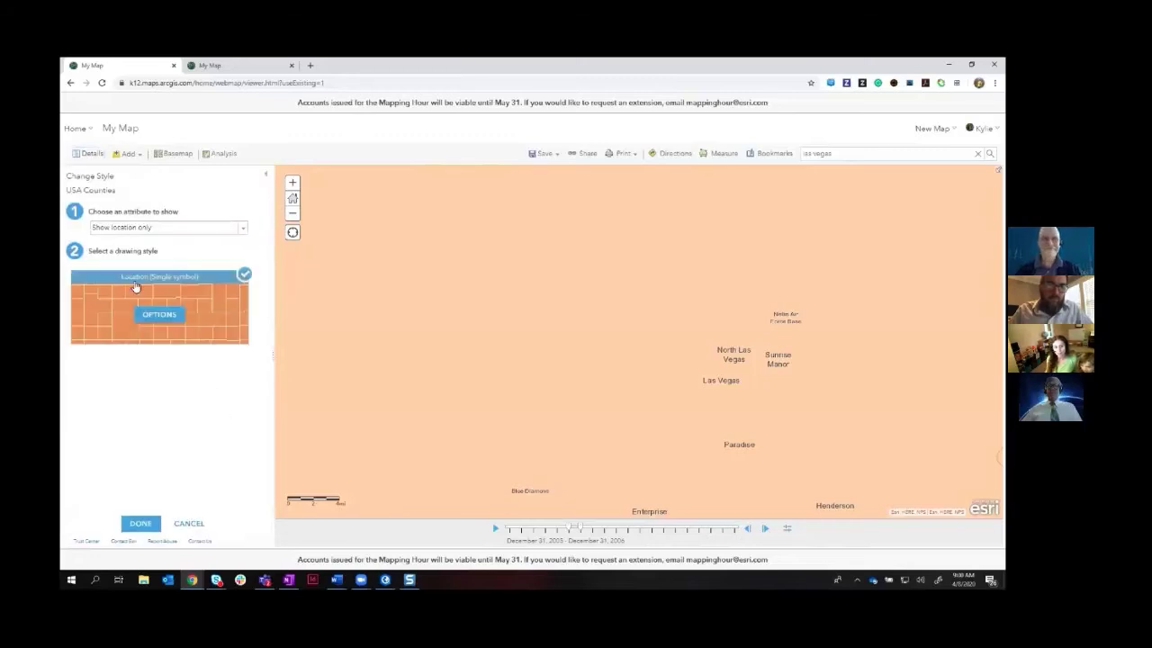
left_click(148, 315)
left_click(95, 234)
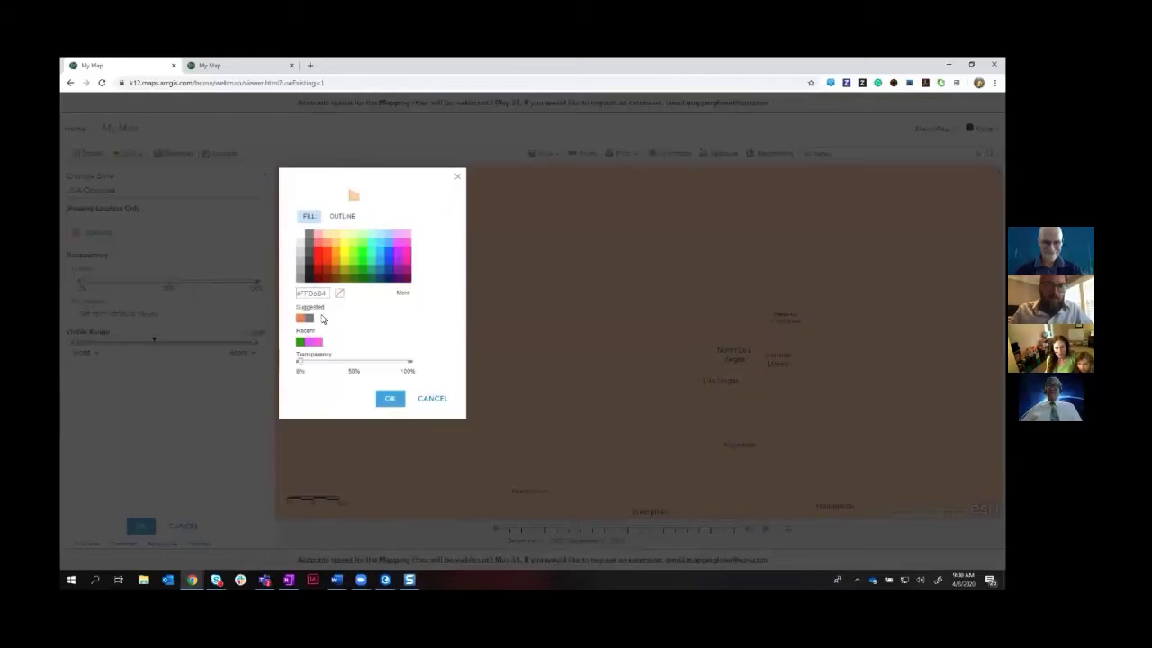
left_click(339, 292)
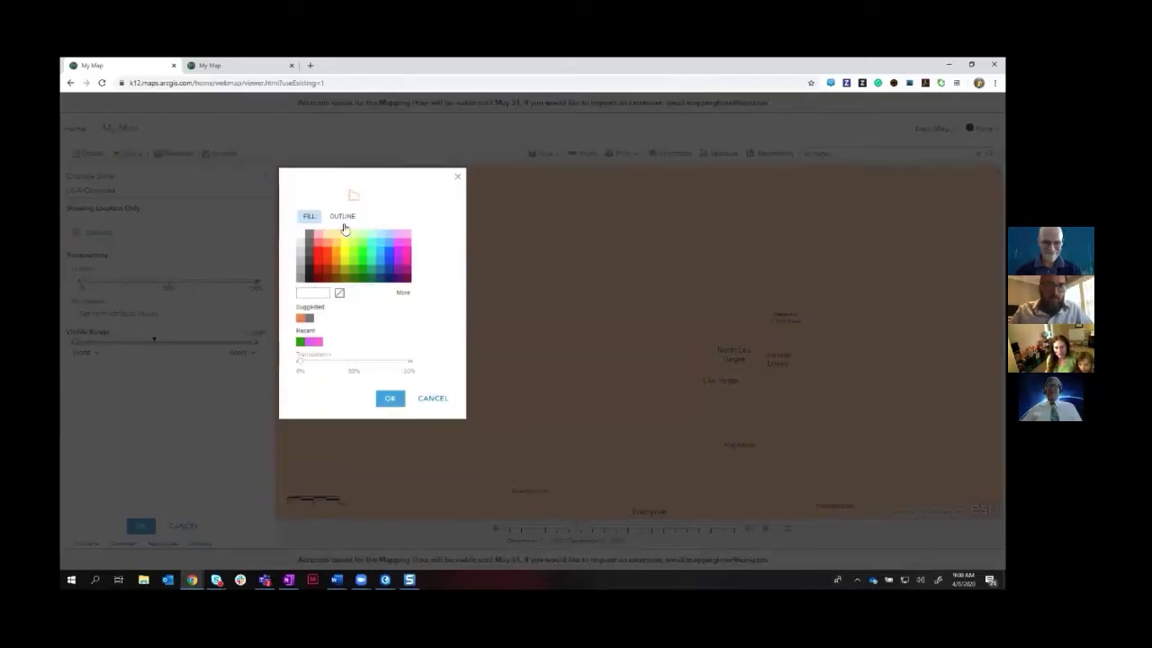
Step: Give the county outline about 50% transparency, finish the style, and zoom out one level
left_click(342, 216)
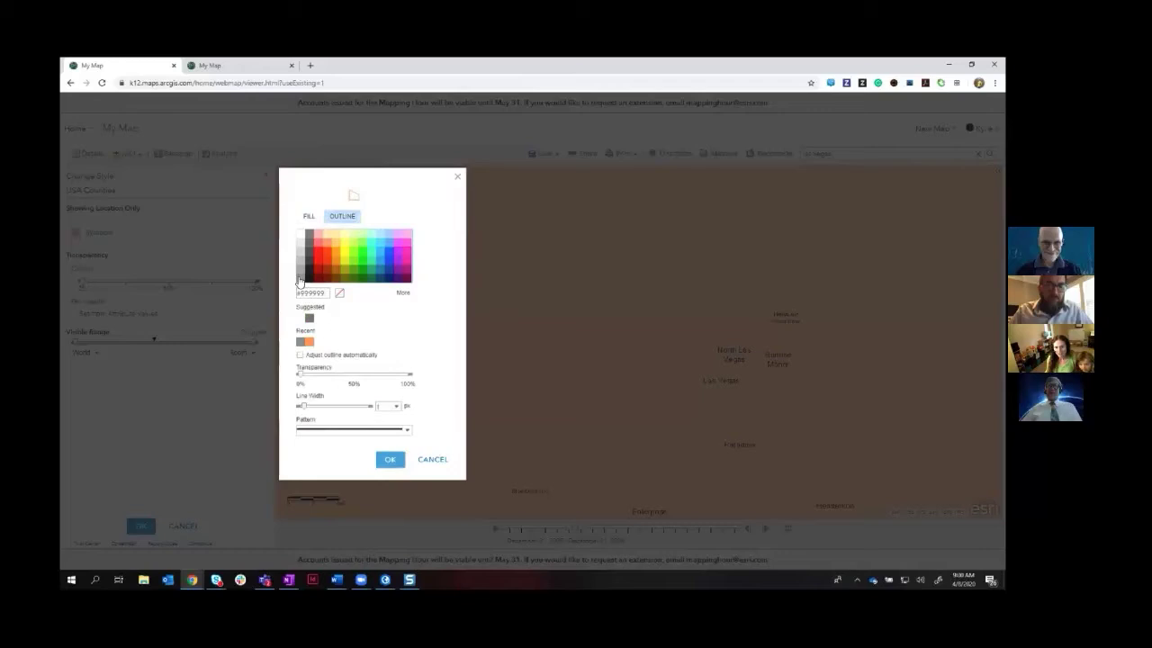
left_click(350, 375)
left_click(387, 457)
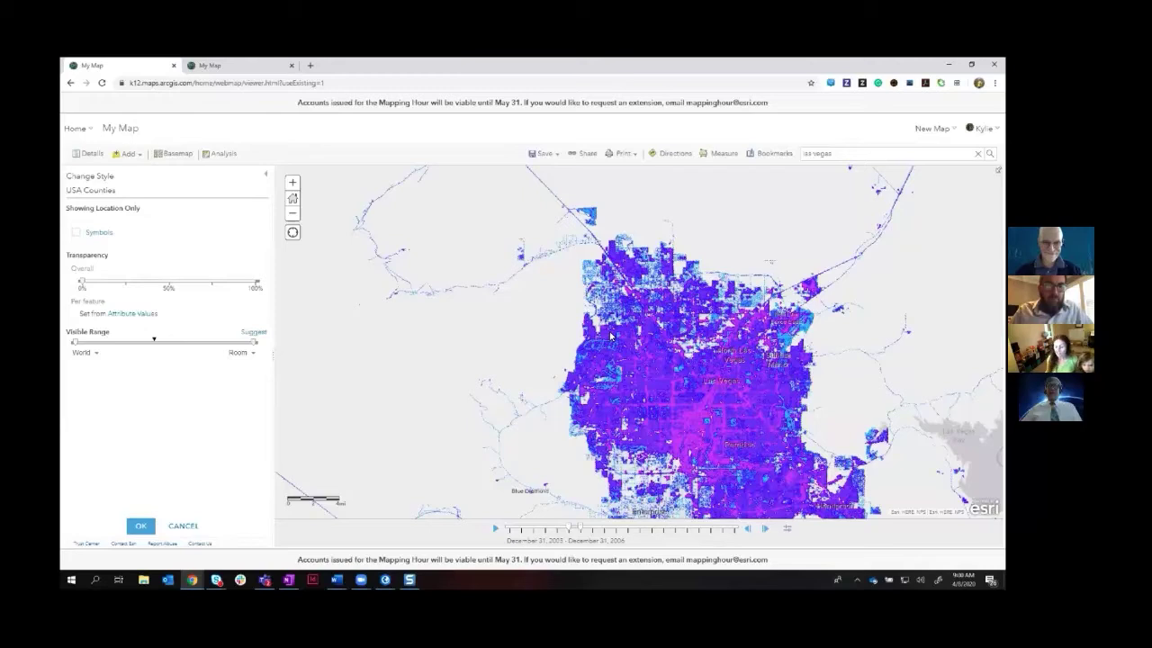
left_click(142, 527)
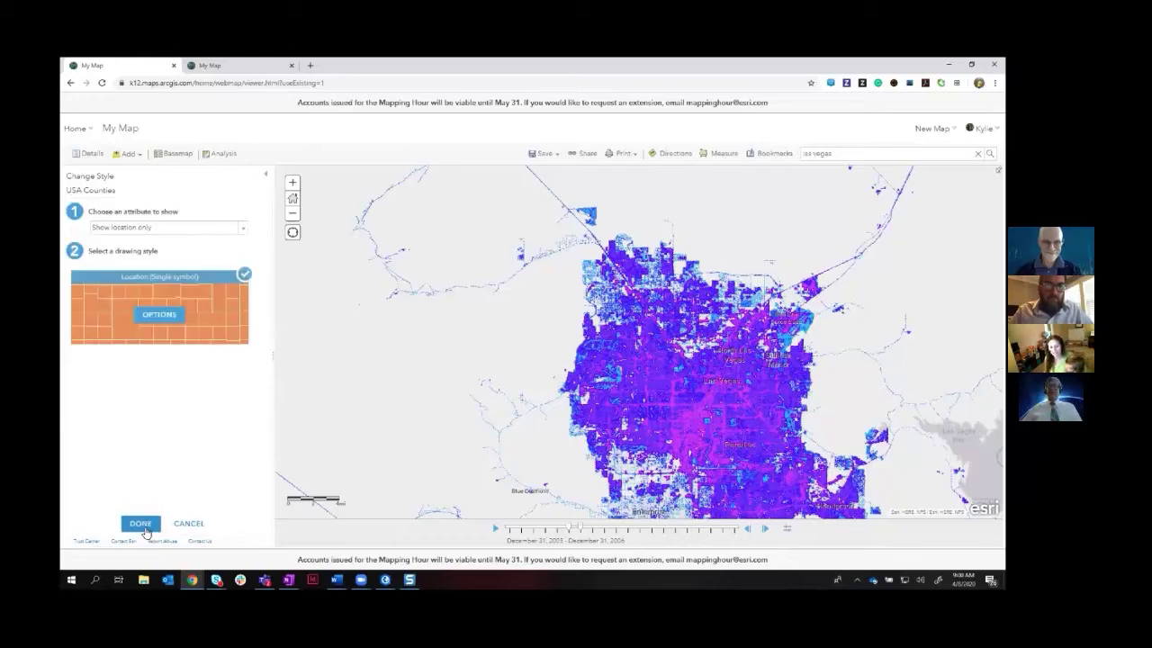
left_click(141, 526)
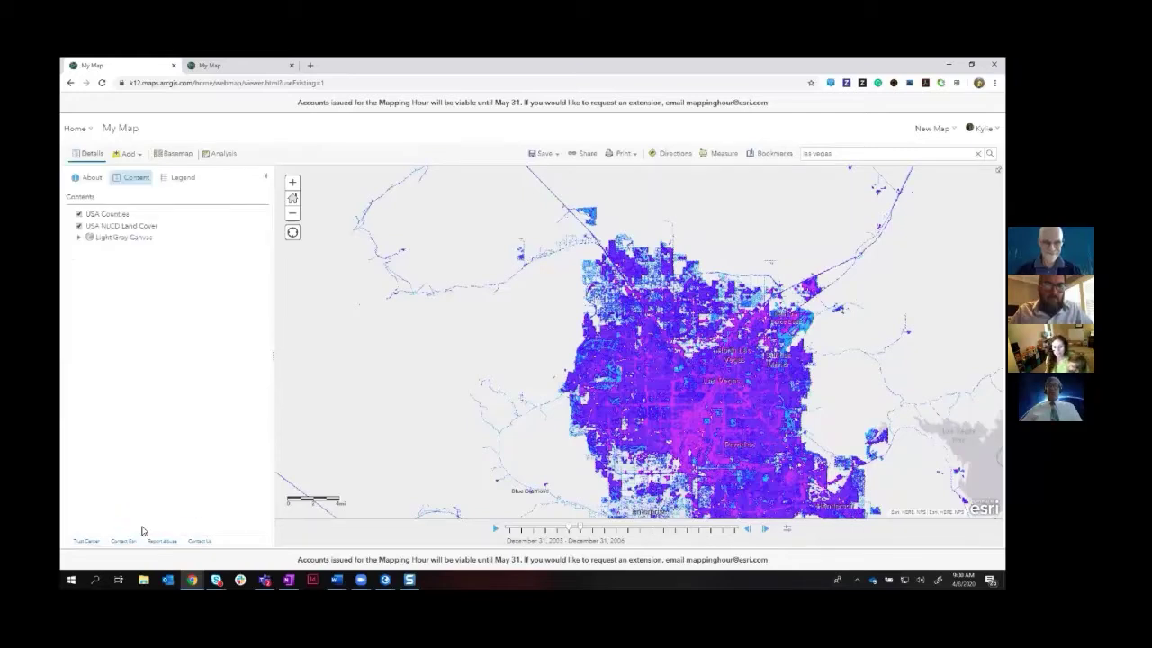
left_click(292, 214)
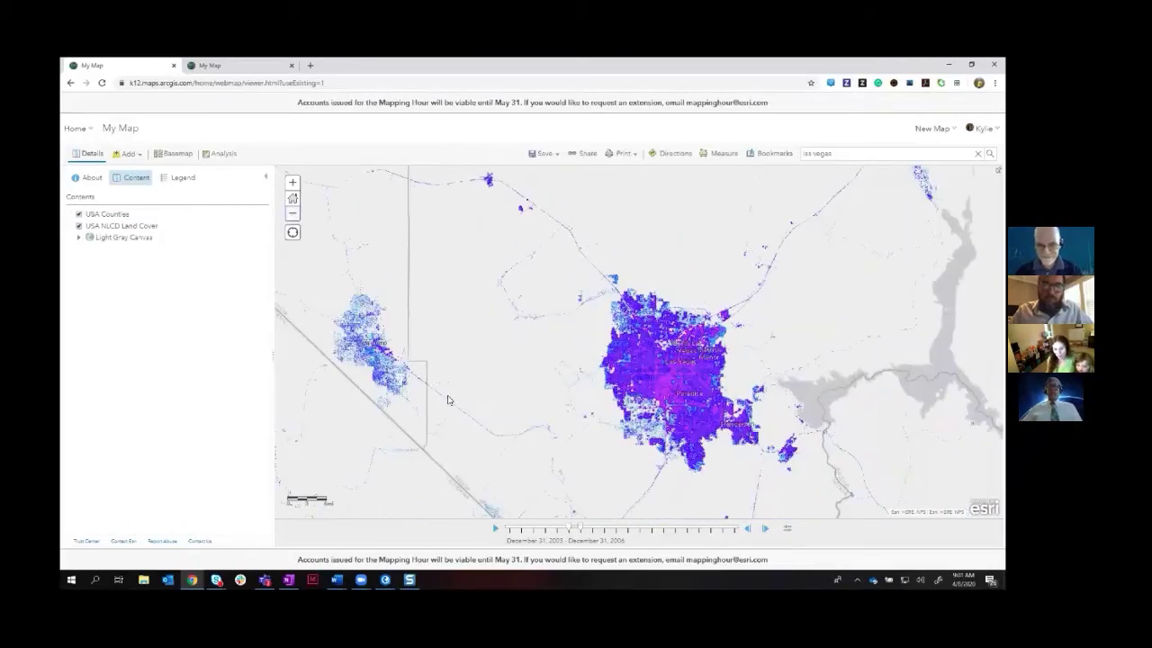
Step: Zoom out and pan until the contiguous United States fills the map
left_click_drag(522, 340, 538, 511)
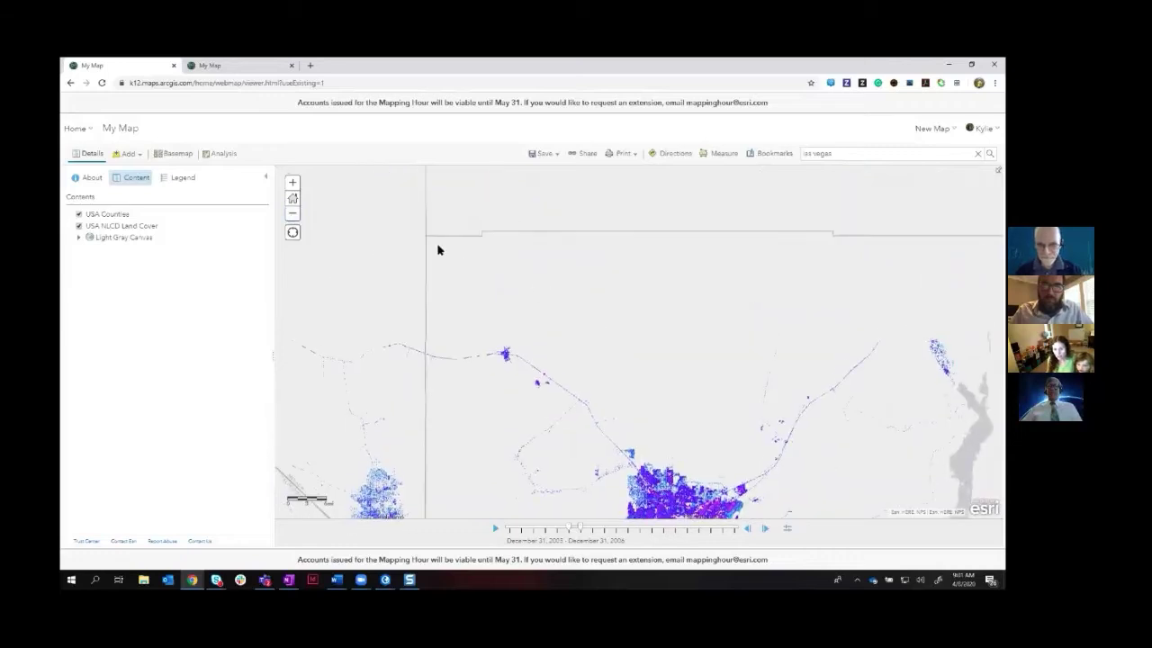
scroll(693, 349, "down", 4)
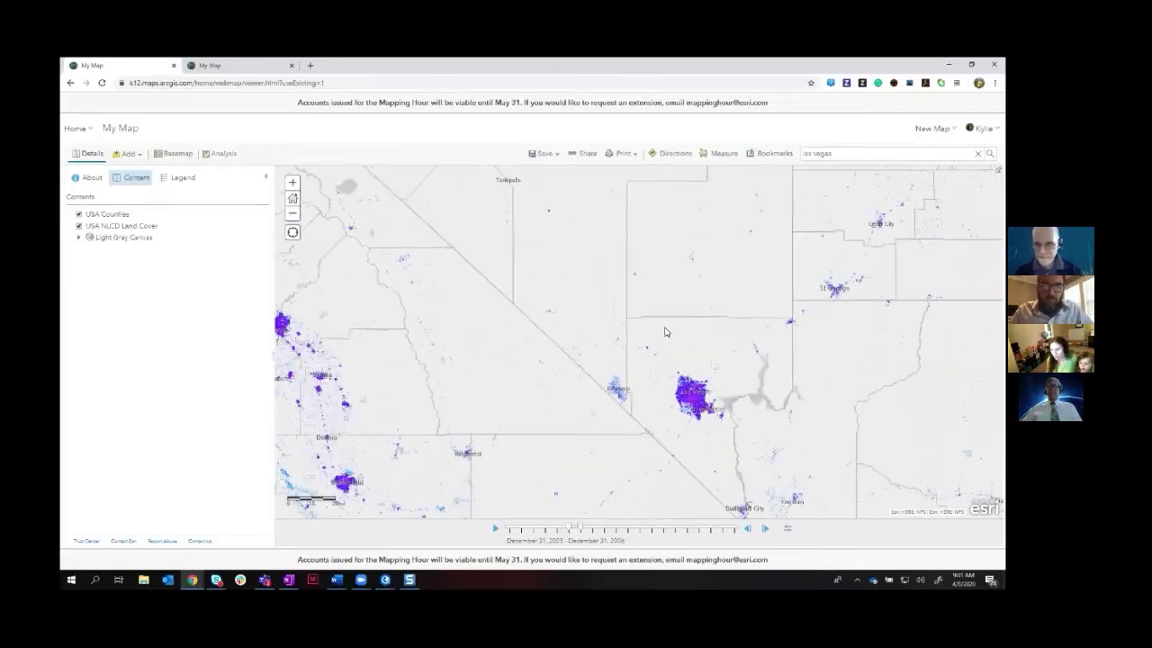
scroll(684, 341, "down", 2)
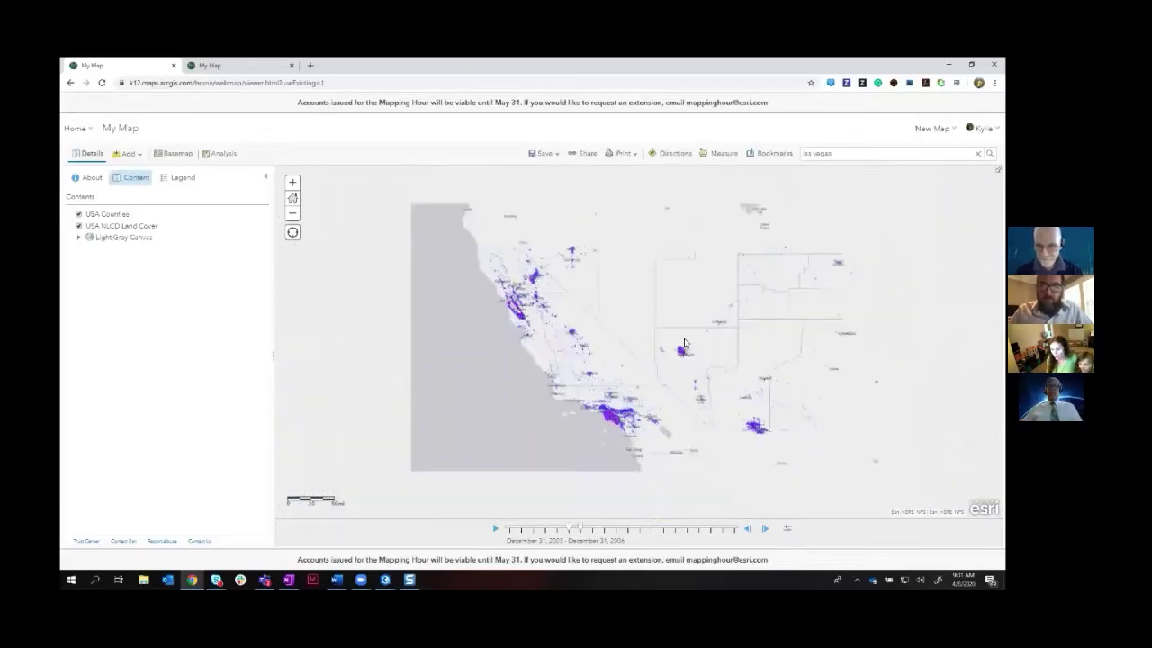
left_click_drag(741, 342, 592, 382)
scroll(611, 366, "down", 1)
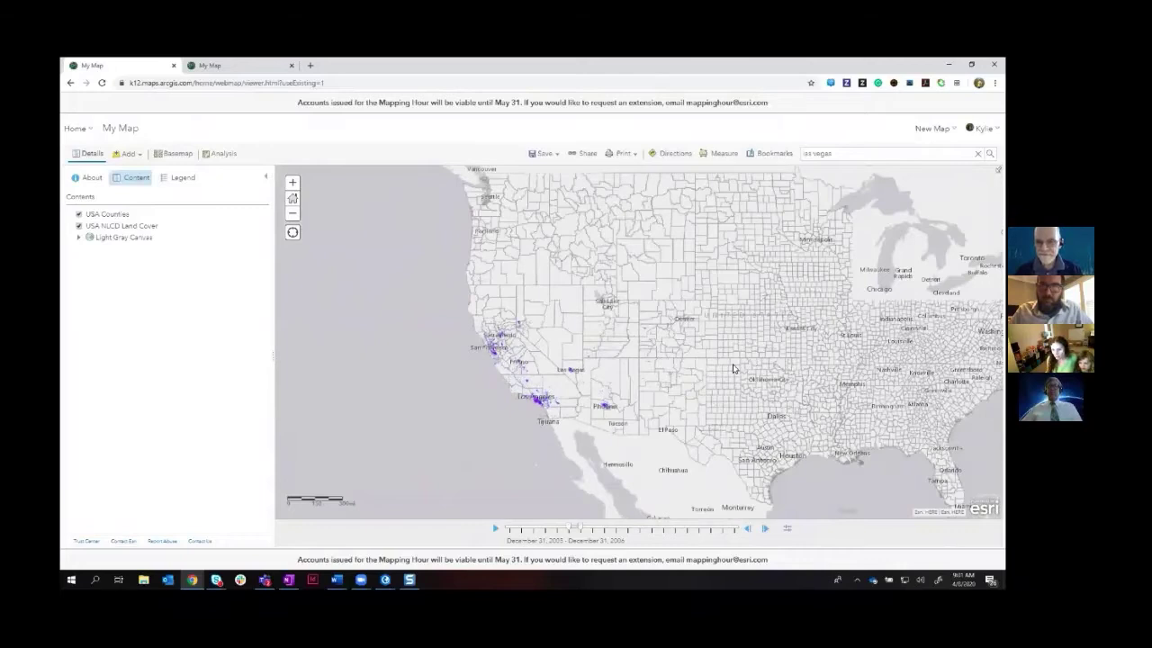
left_click_drag(699, 362, 685, 357)
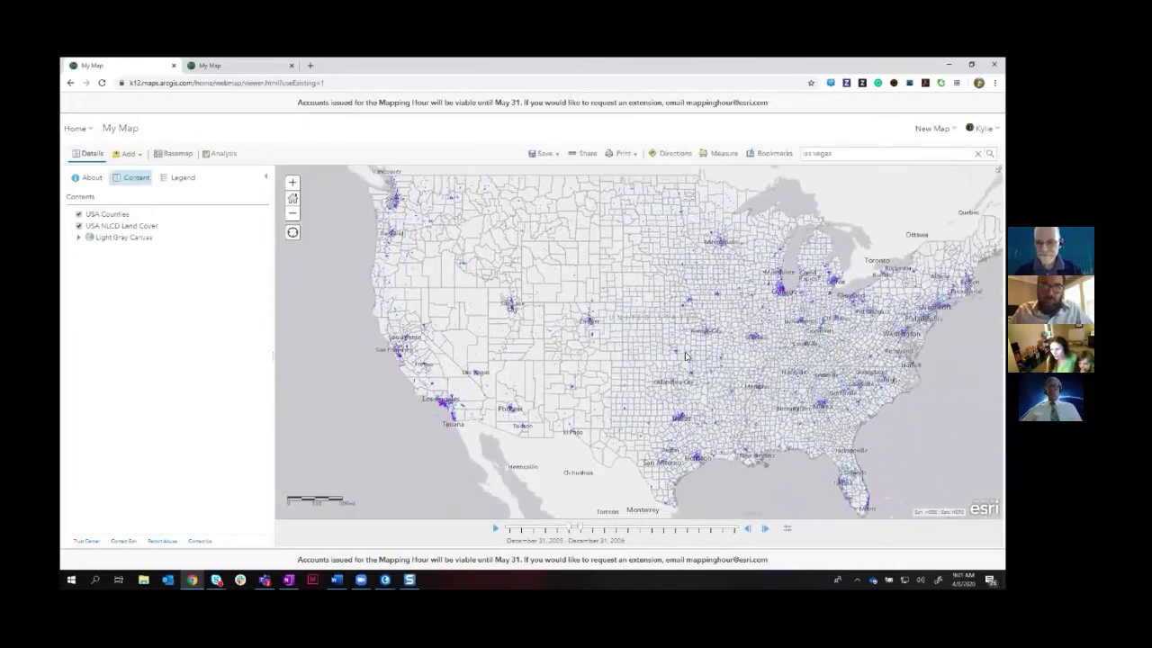
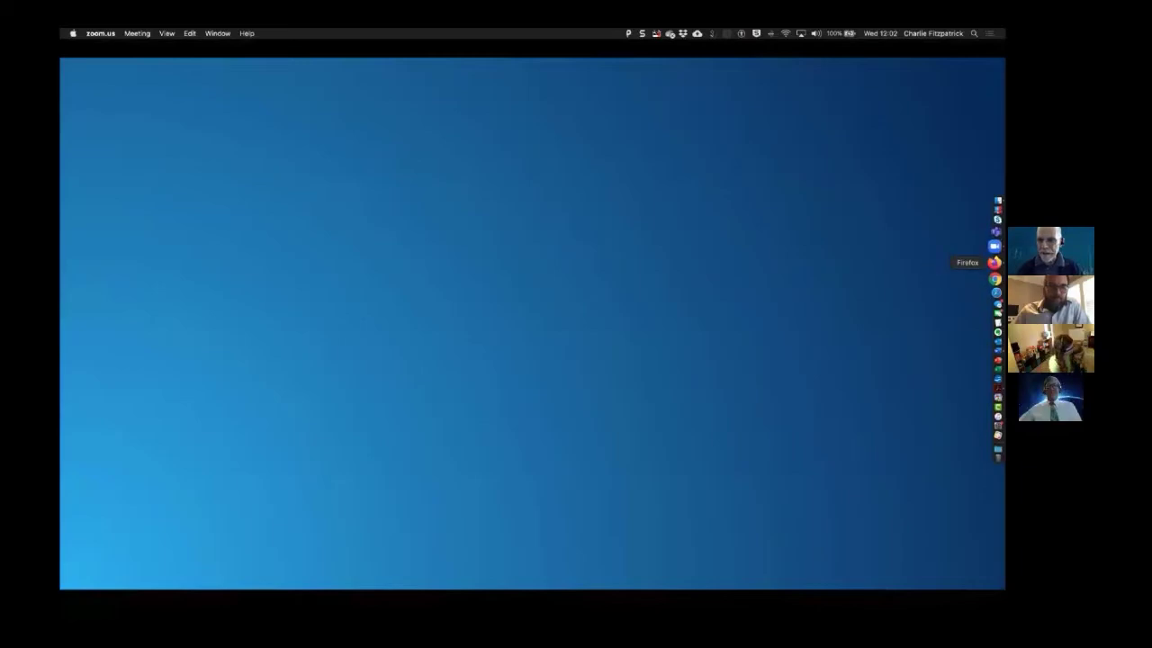
Step: Bring Firefox back, go to the Esri K12 GIS Organization page, and start a new map
left_click(994, 262)
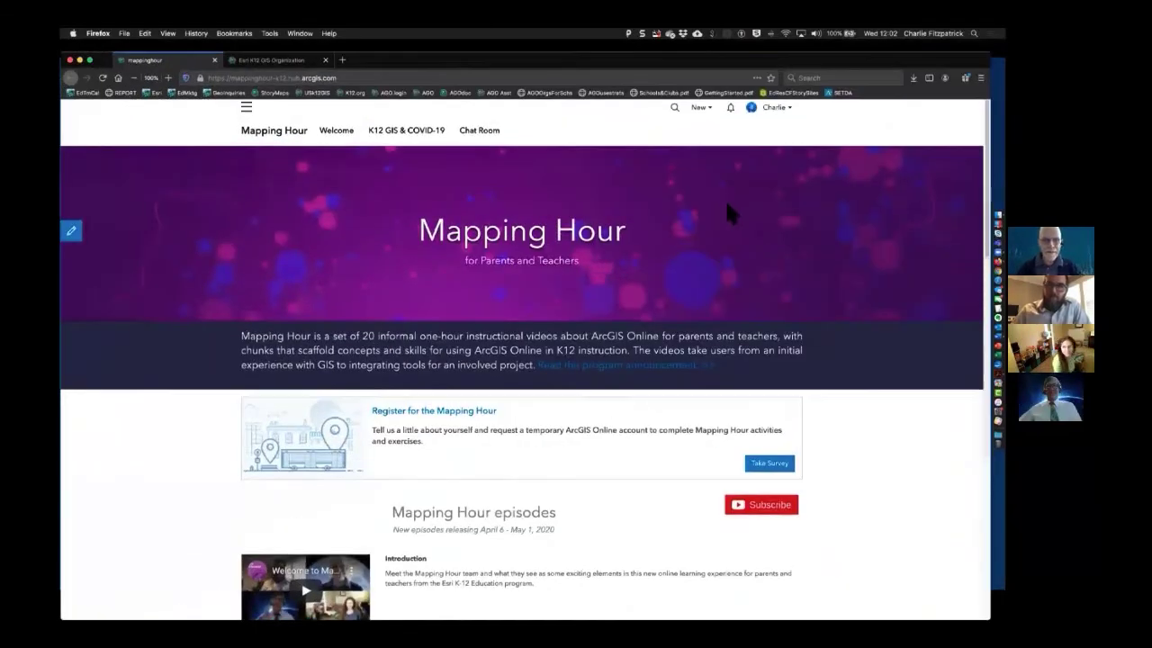
left_click(270, 60)
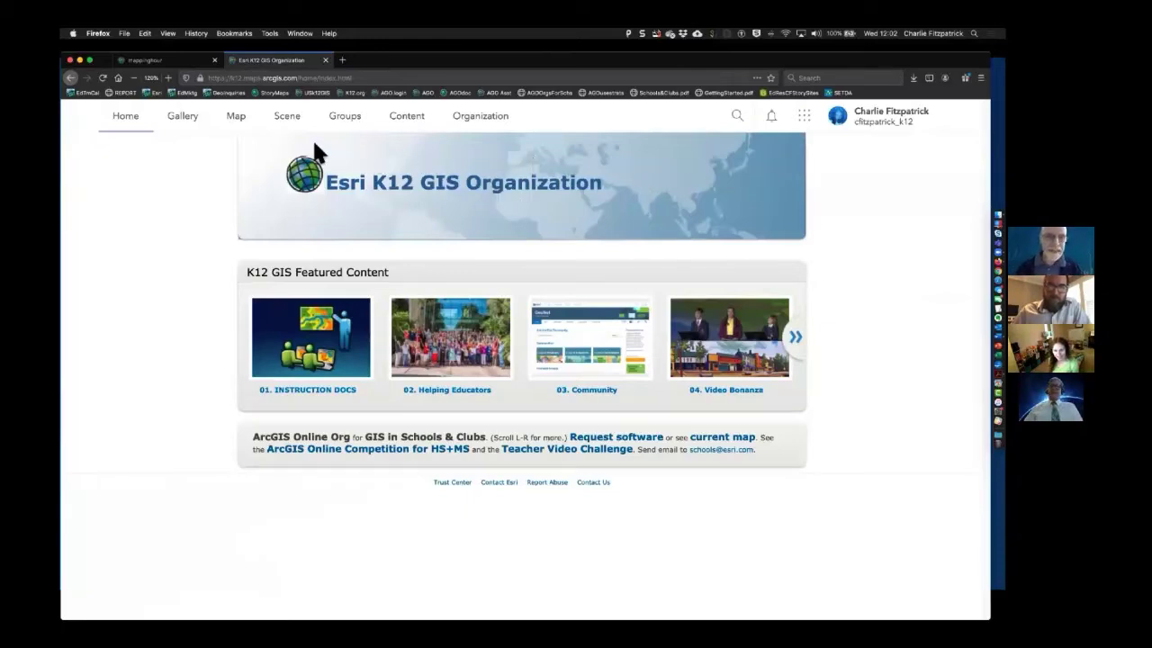
left_click(237, 121)
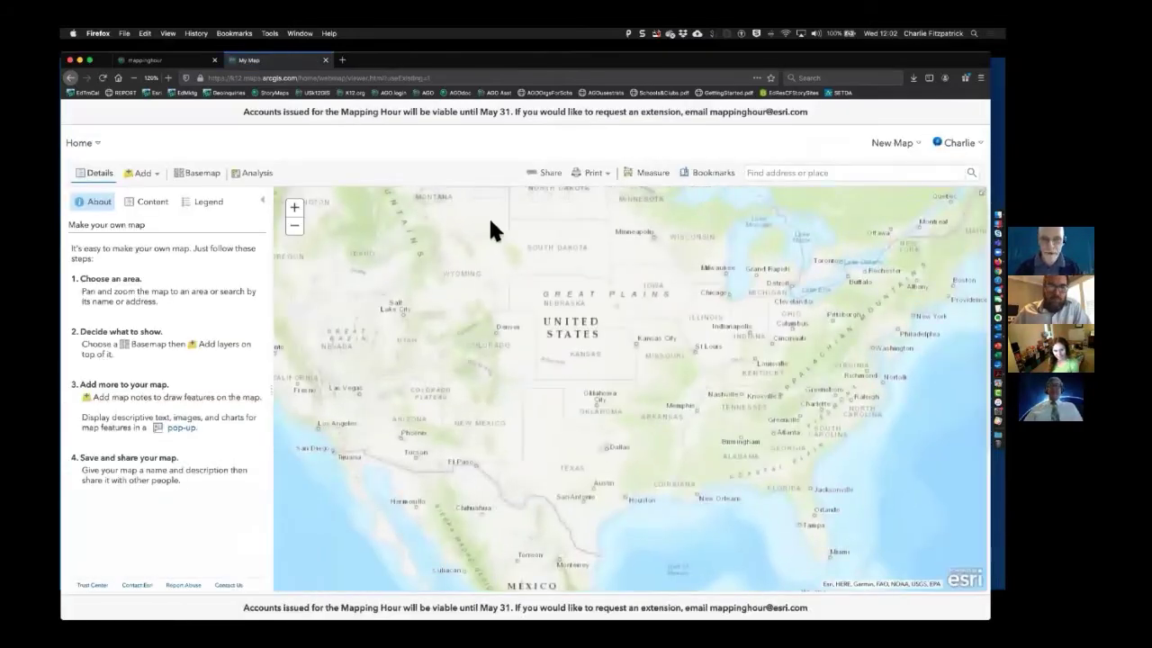
Step: Nudge the map view and bring up the Add layer choices
left_click_drag(666, 269, 667, 320)
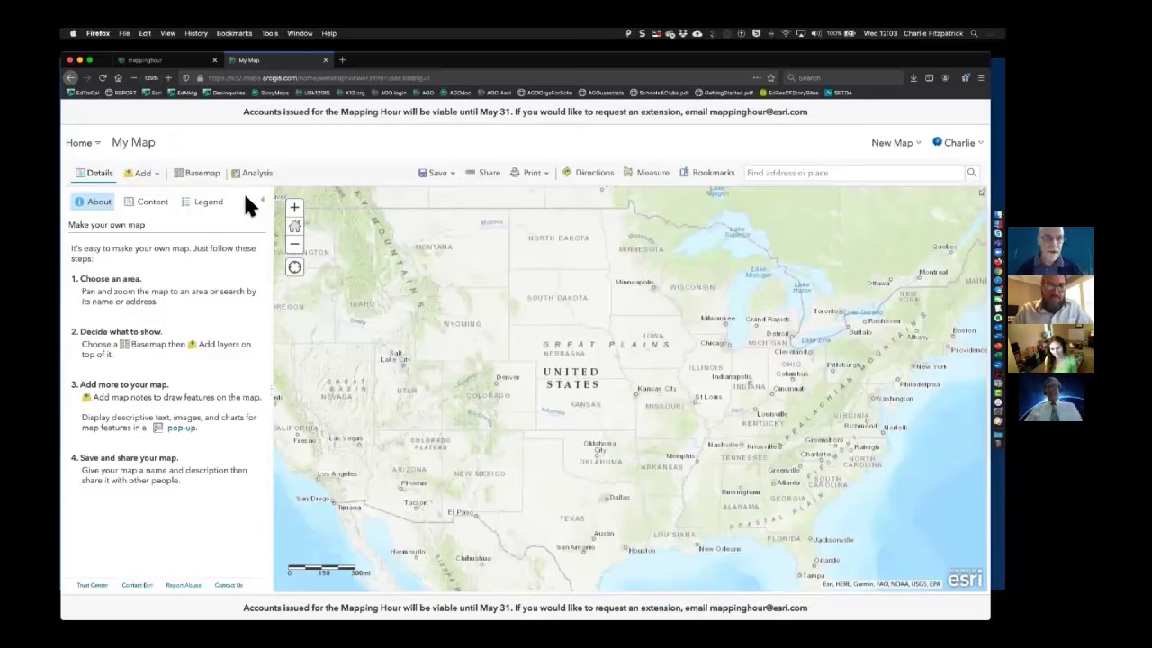
left_click(151, 176)
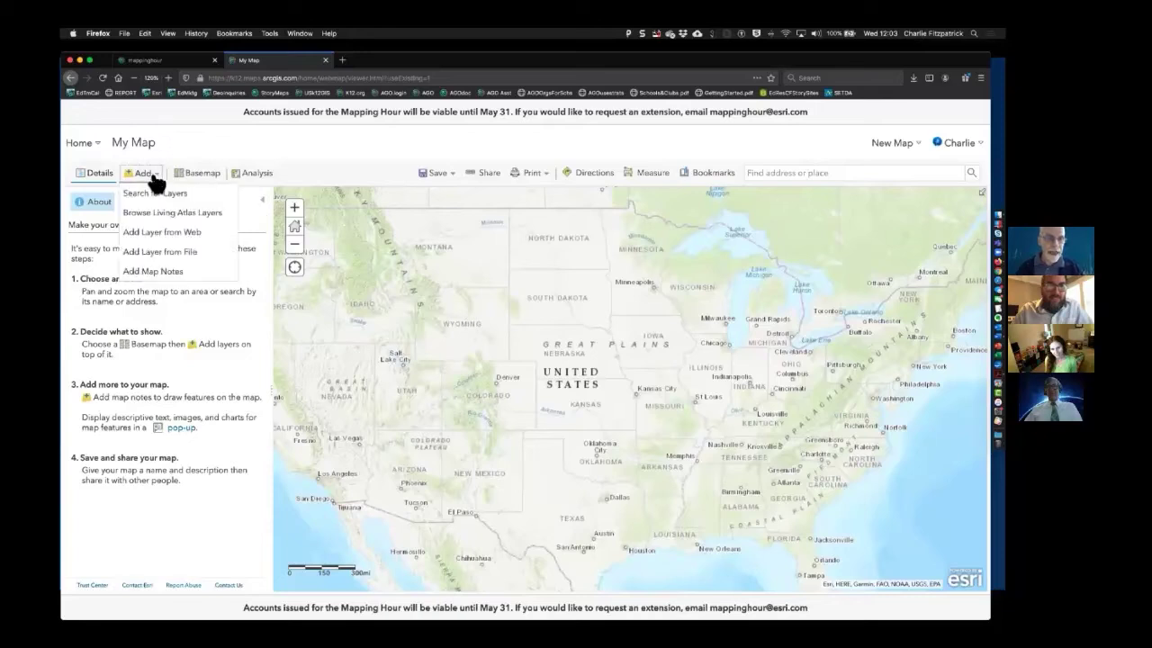
Step: Browse Living Atlas layers and show only content within the map area
left_click(192, 220)
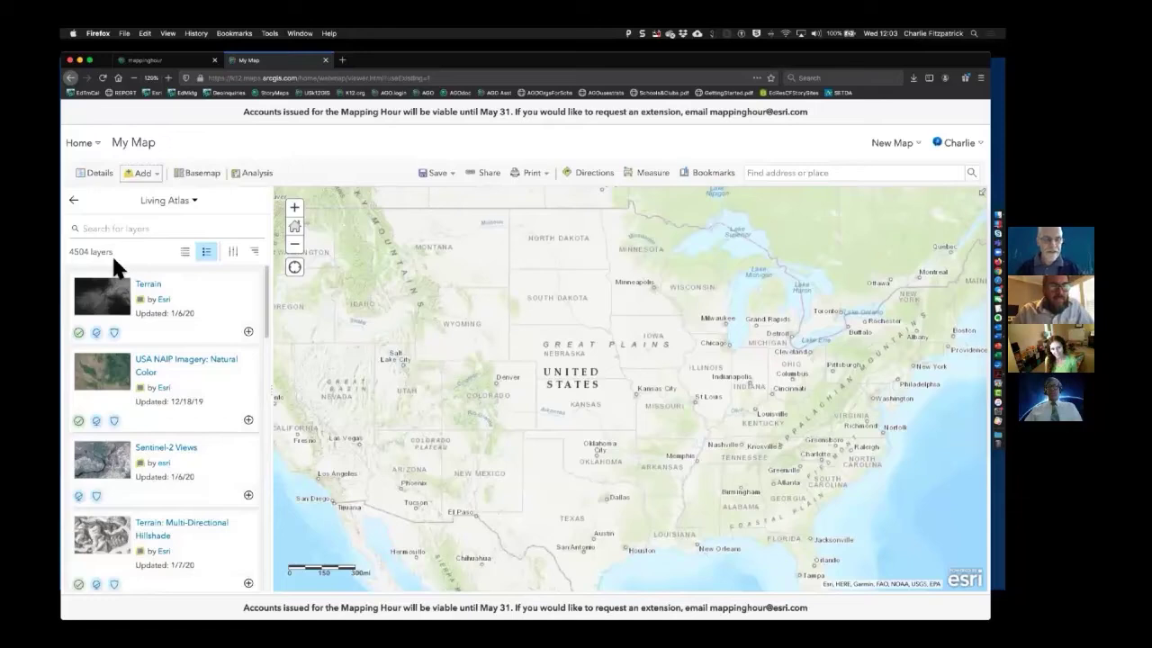
left_click(234, 255)
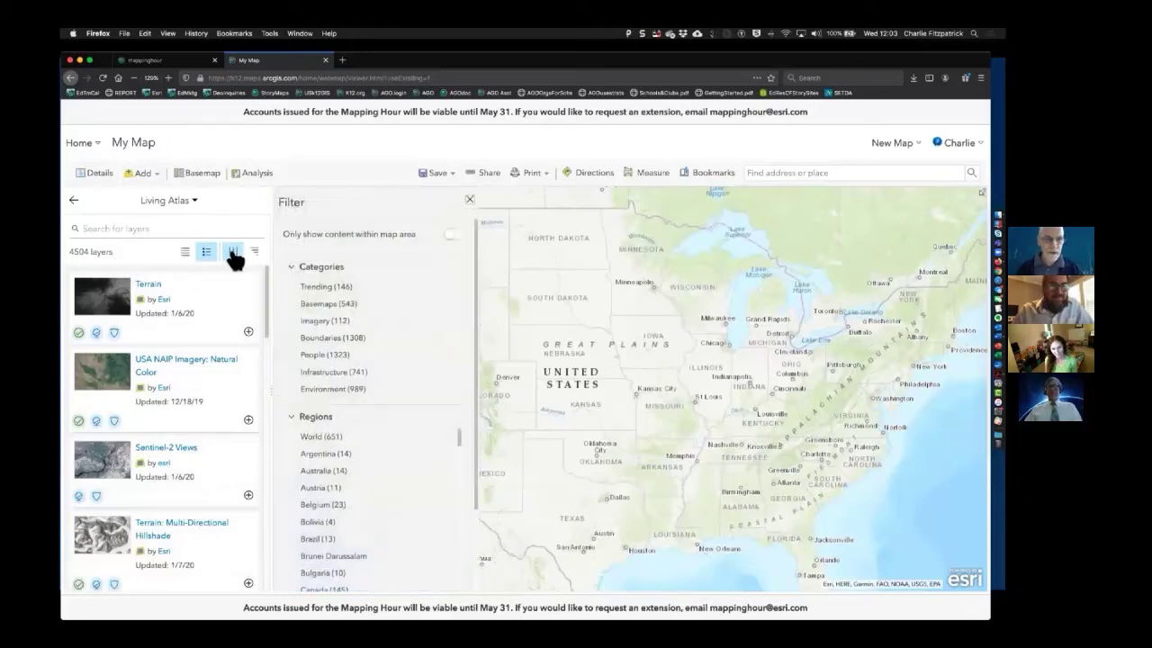
left_click(452, 236)
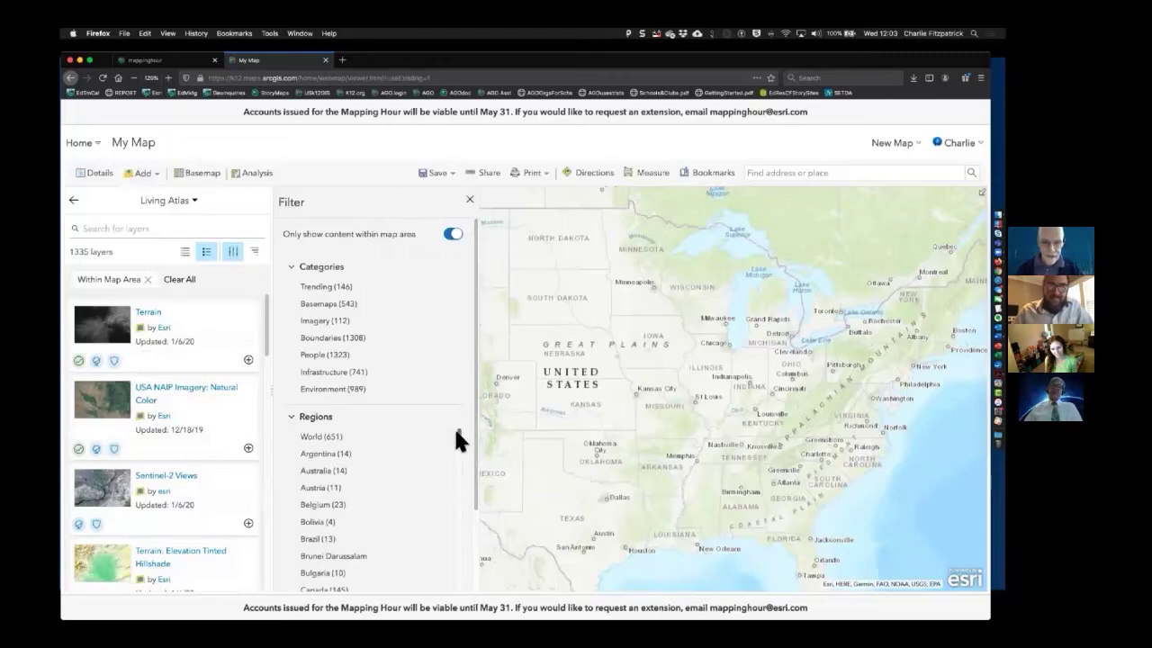
Step: Filter the Living Atlas layers to United States region and Boundaries > Administrative, leaving 111
scroll(454, 432, "down", 2)
left_click_drag(456, 439, 449, 573)
scroll(437, 530, "down", 5)
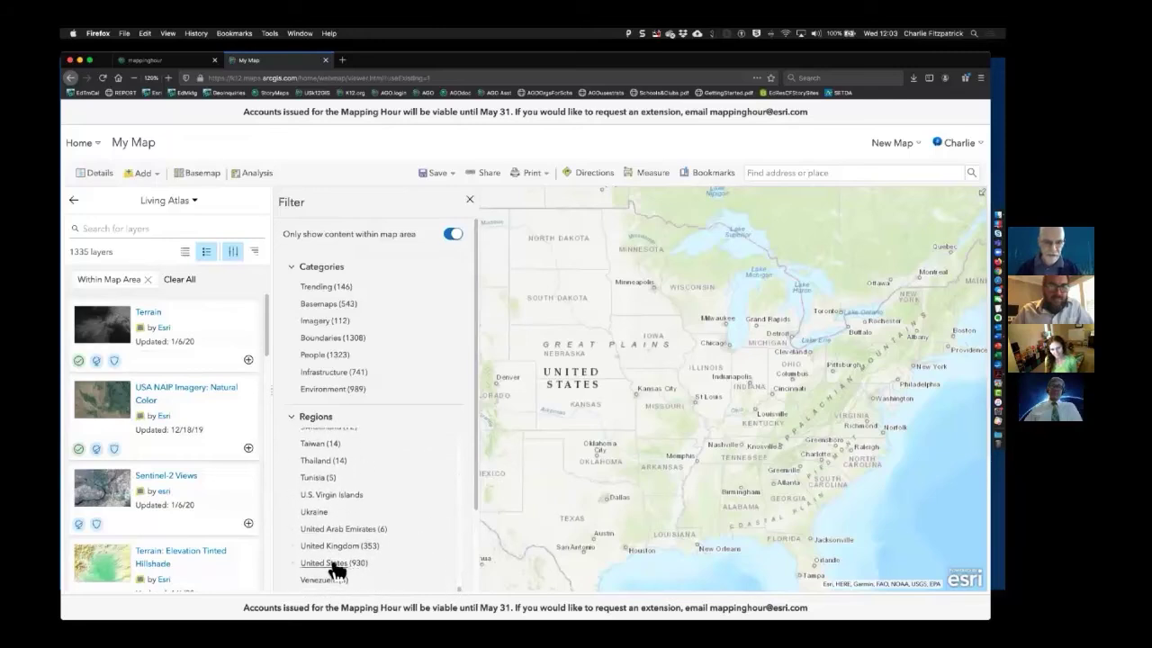
left_click(332, 564)
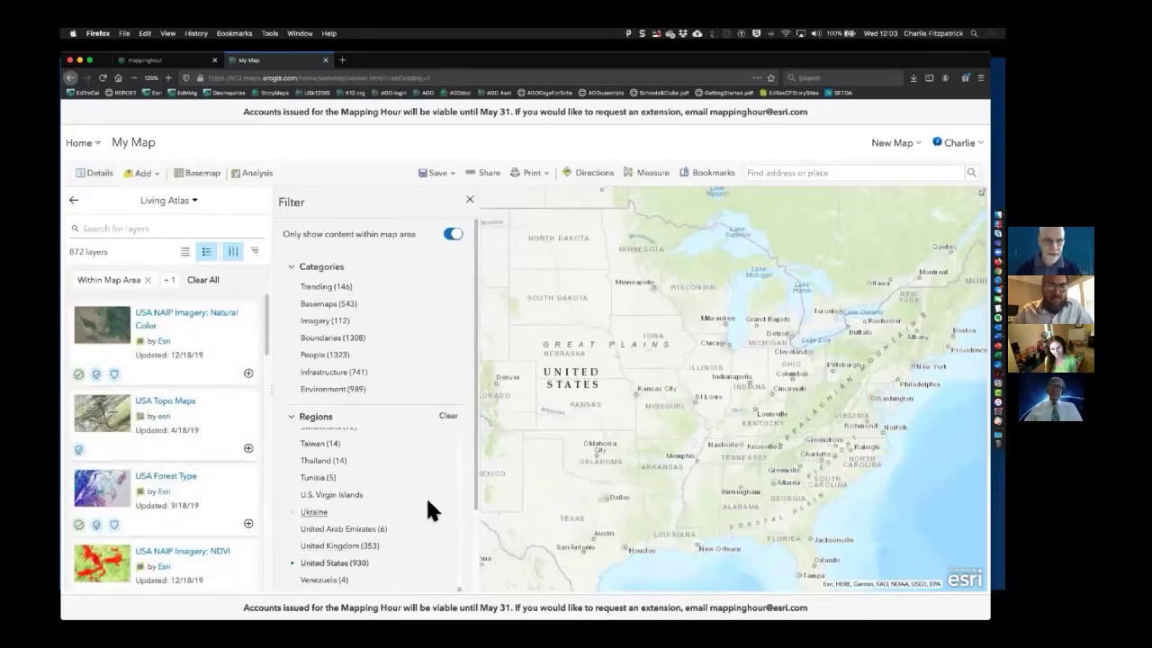
left_click(295, 418)
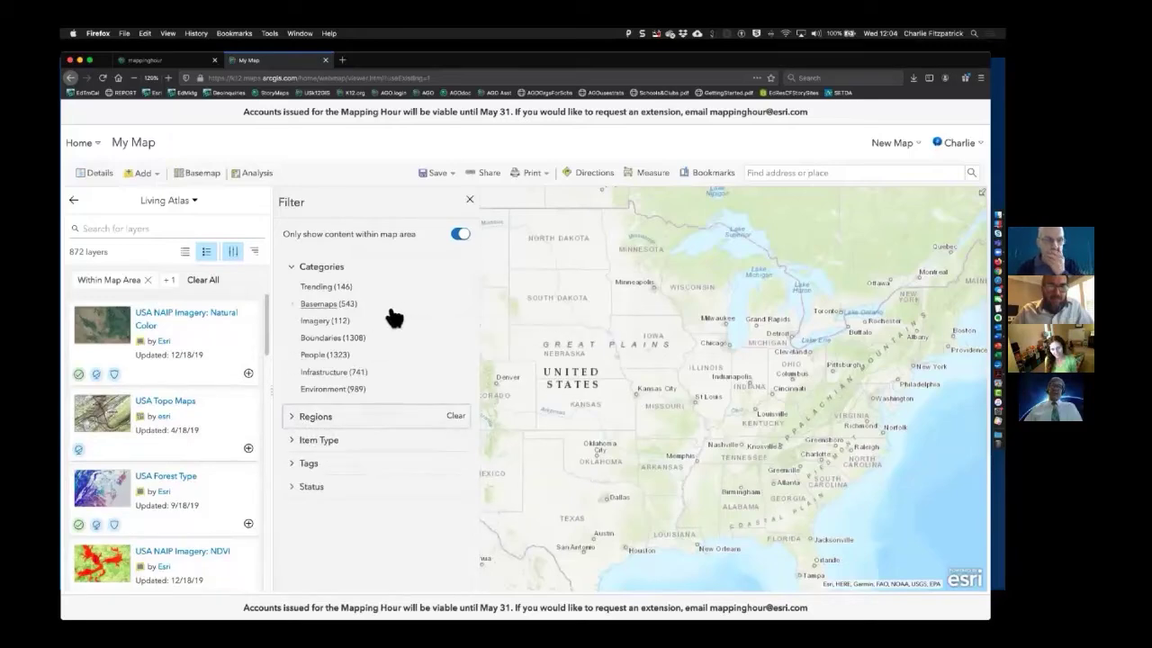
left_click(326, 339)
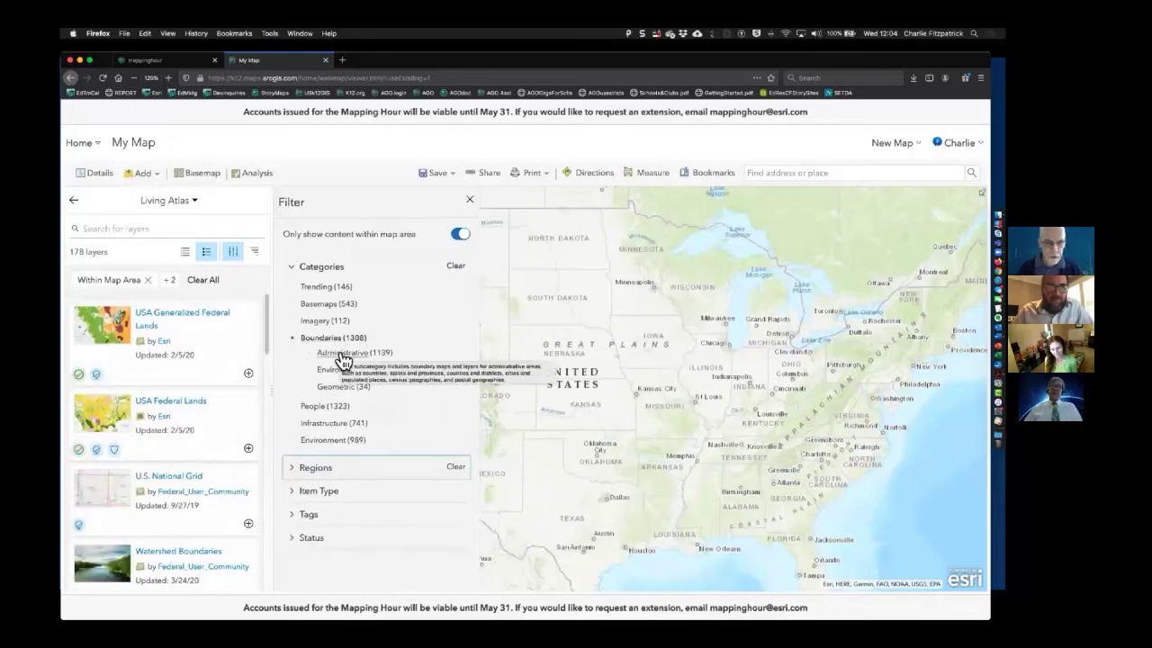
left_click(341, 355)
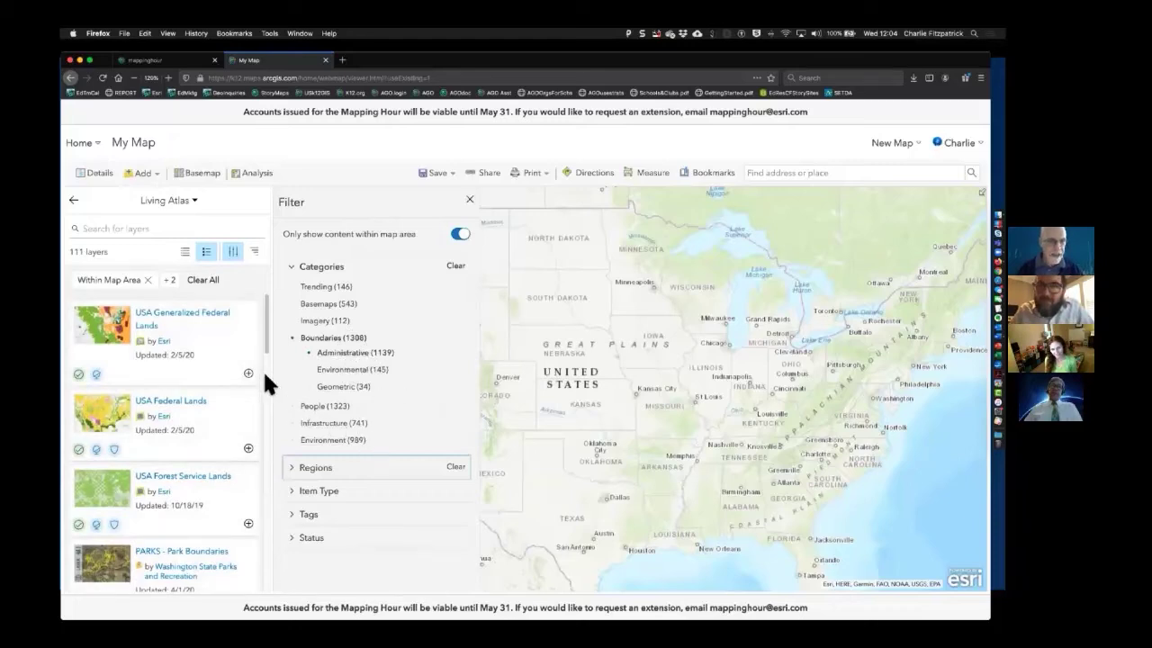
left_click(158, 228)
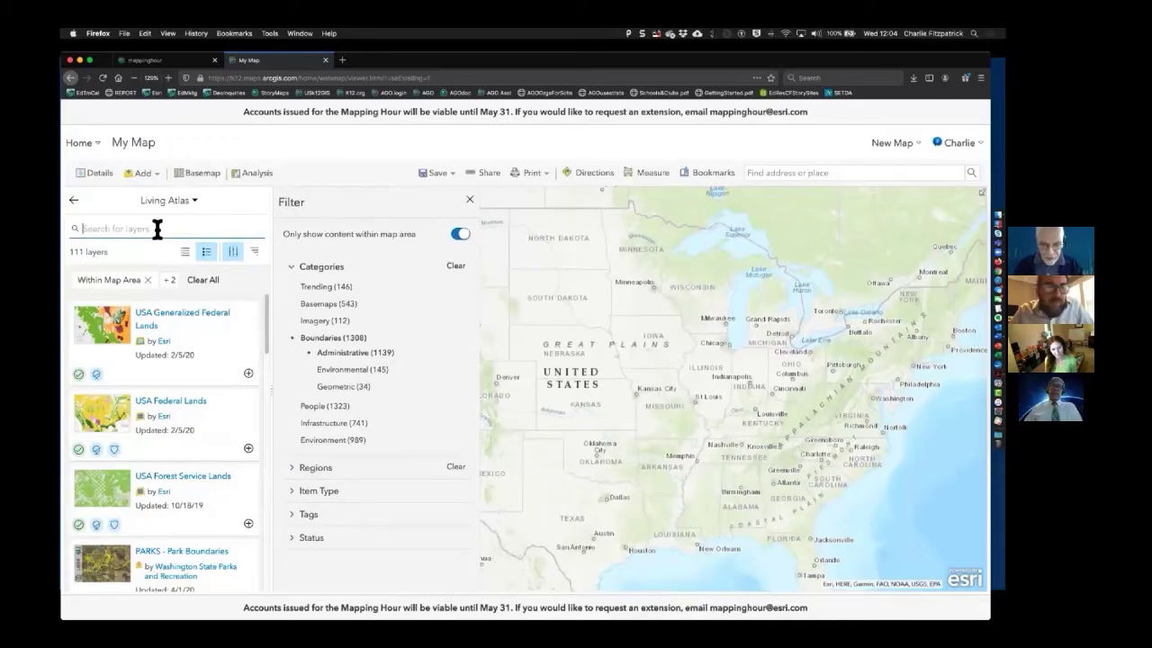
Step: Add the USA Counties layer from a 'counties' search, then search Living Atlas for 'states'
type("counties")
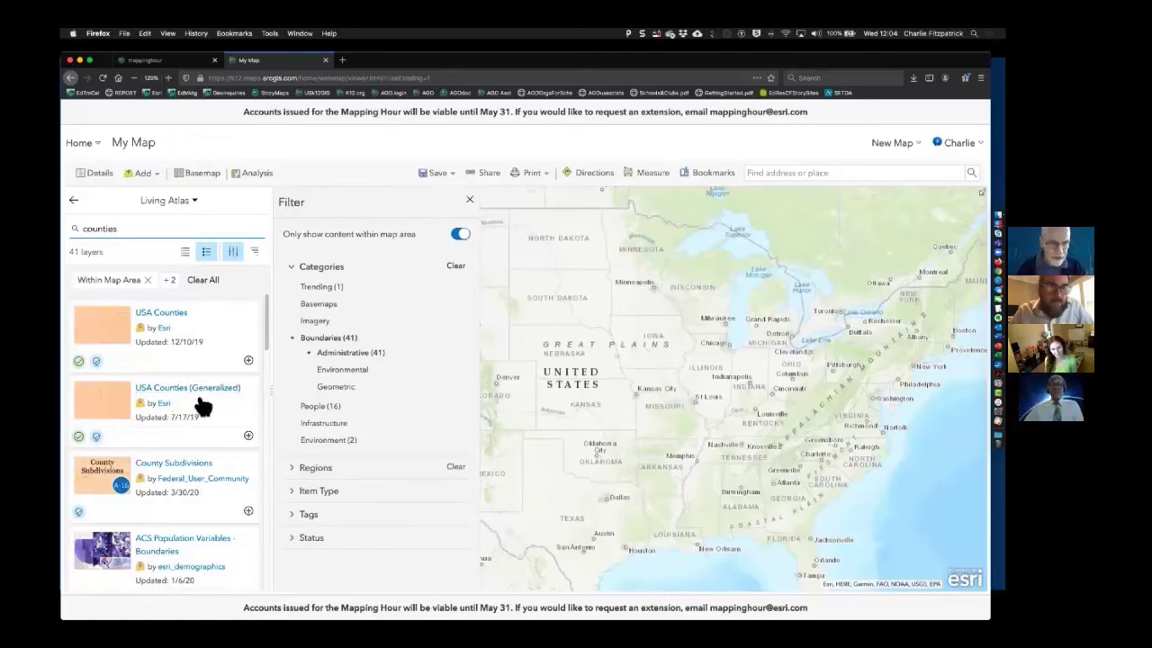
left_click(250, 361)
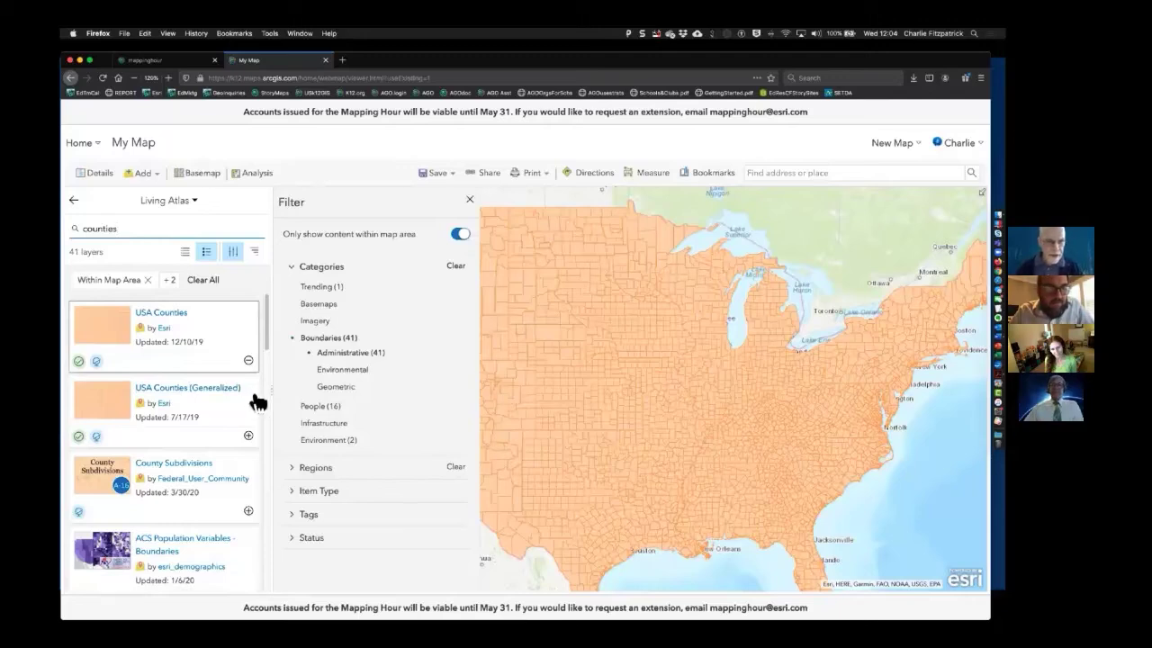
left_click_drag(135, 228, 71, 220)
type("states")
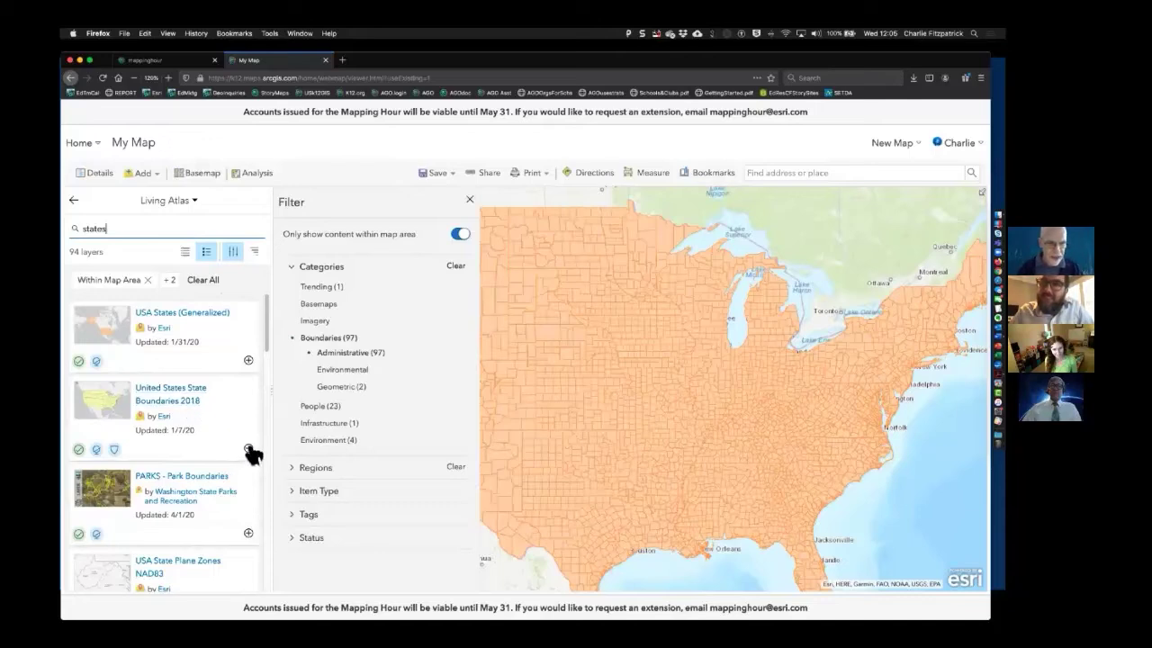
Step: Add United States State Boundaries 2018 over the counties and return to the map details
left_click(190, 393)
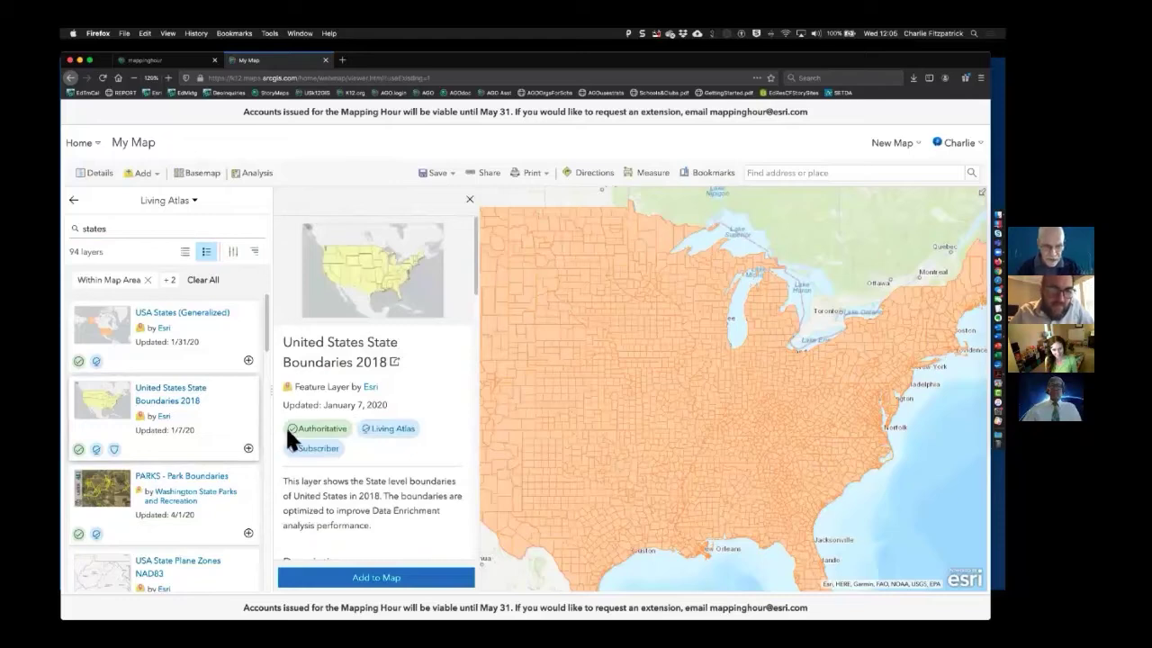
scroll(406, 464, "down", 2)
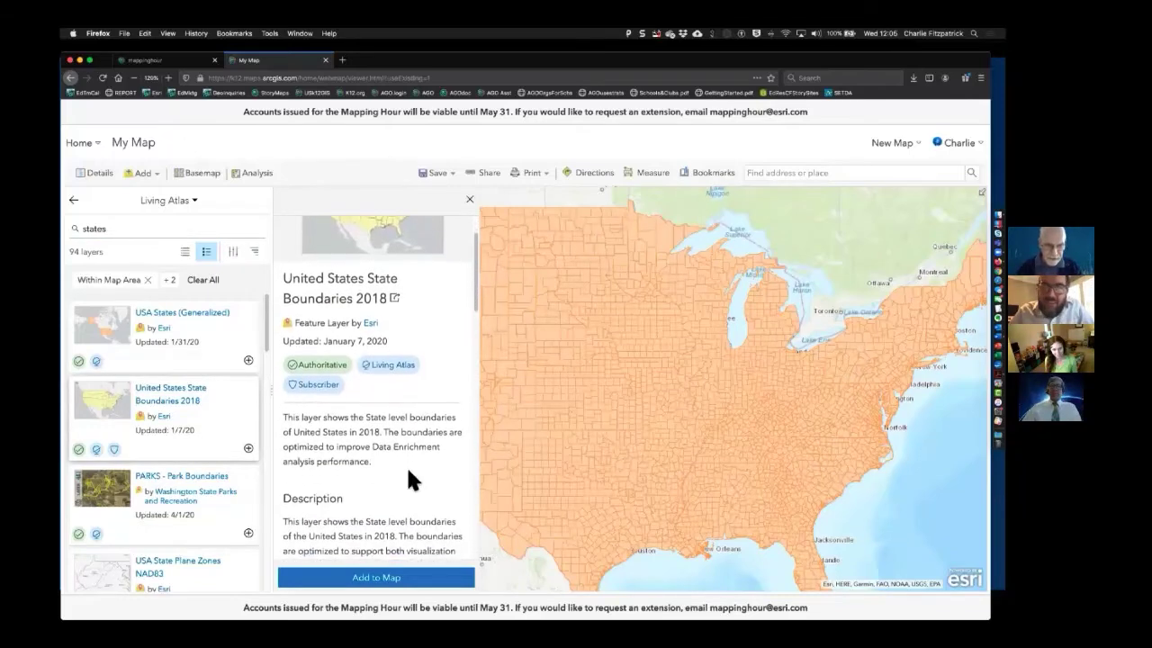
scroll(403, 465, "down", 1)
scroll(400, 461, "up", 3)
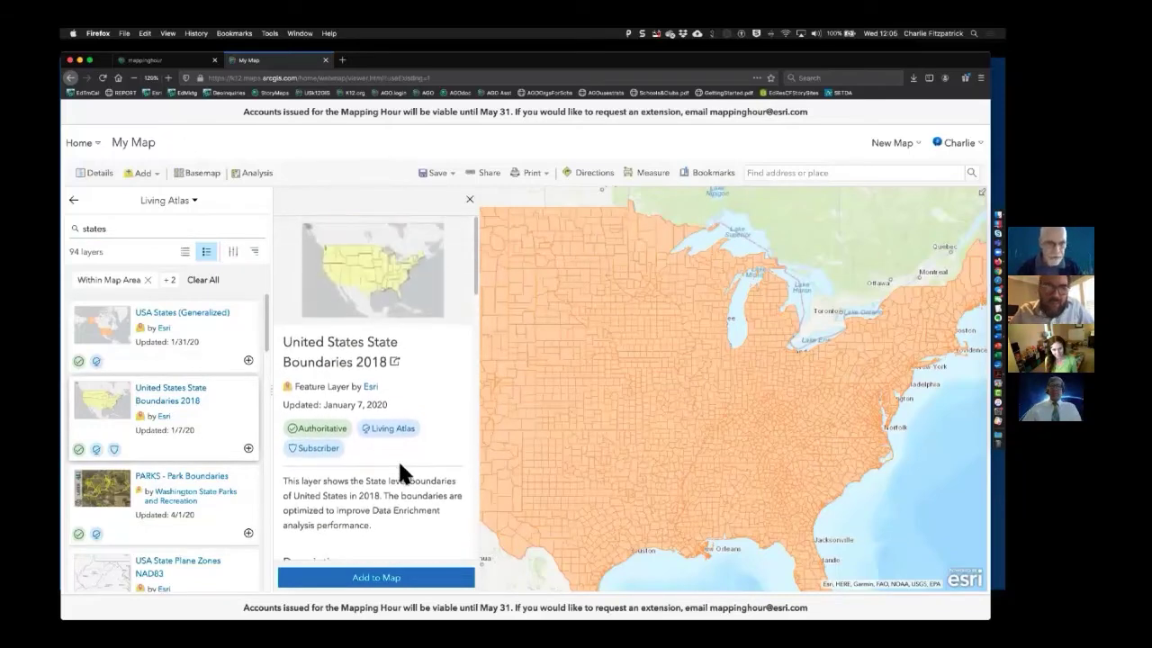
left_click(250, 454)
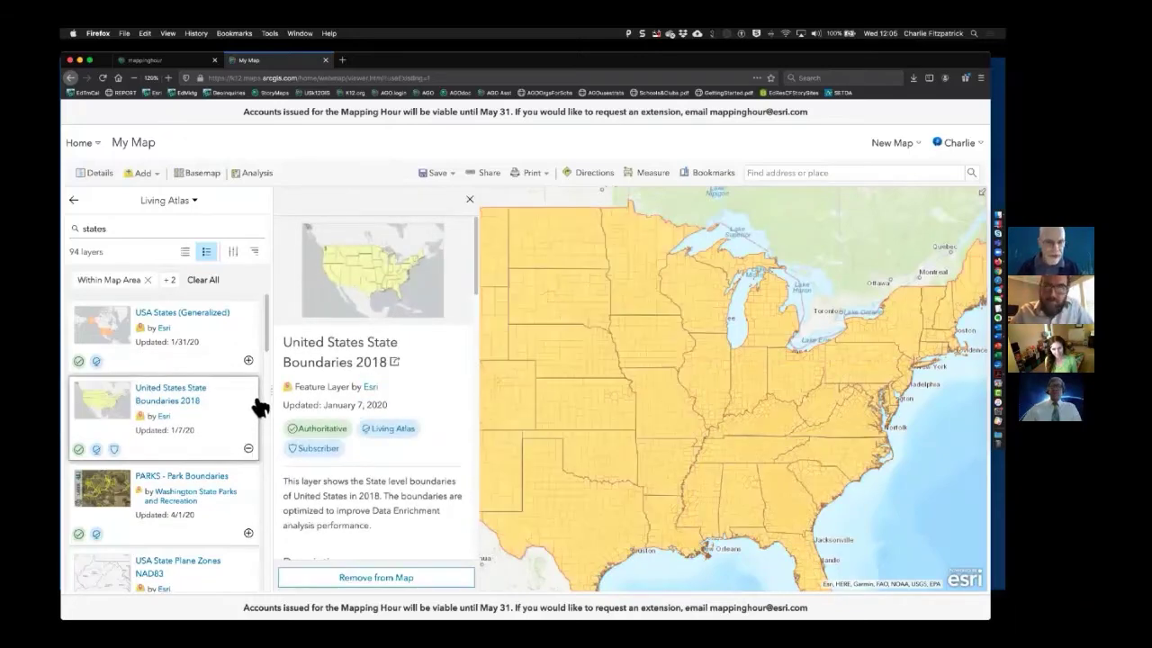
left_click(74, 201)
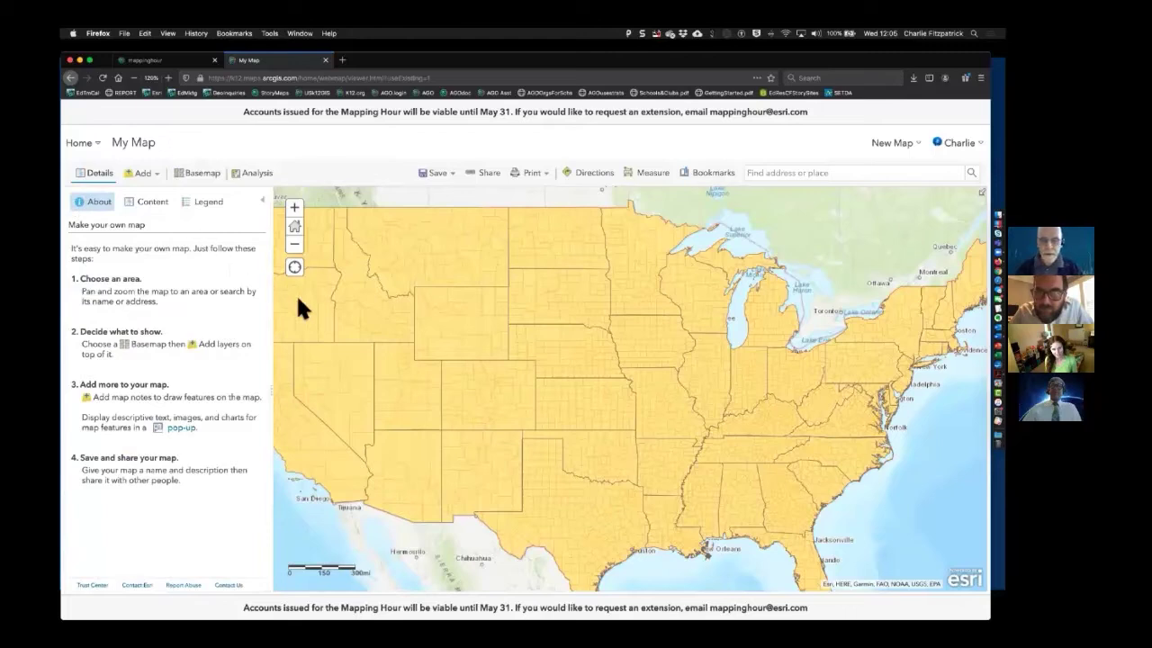
Step: Start saving the map with the title 'Kansas and Missouri Map'
left_click(436, 174)
left_click(435, 194)
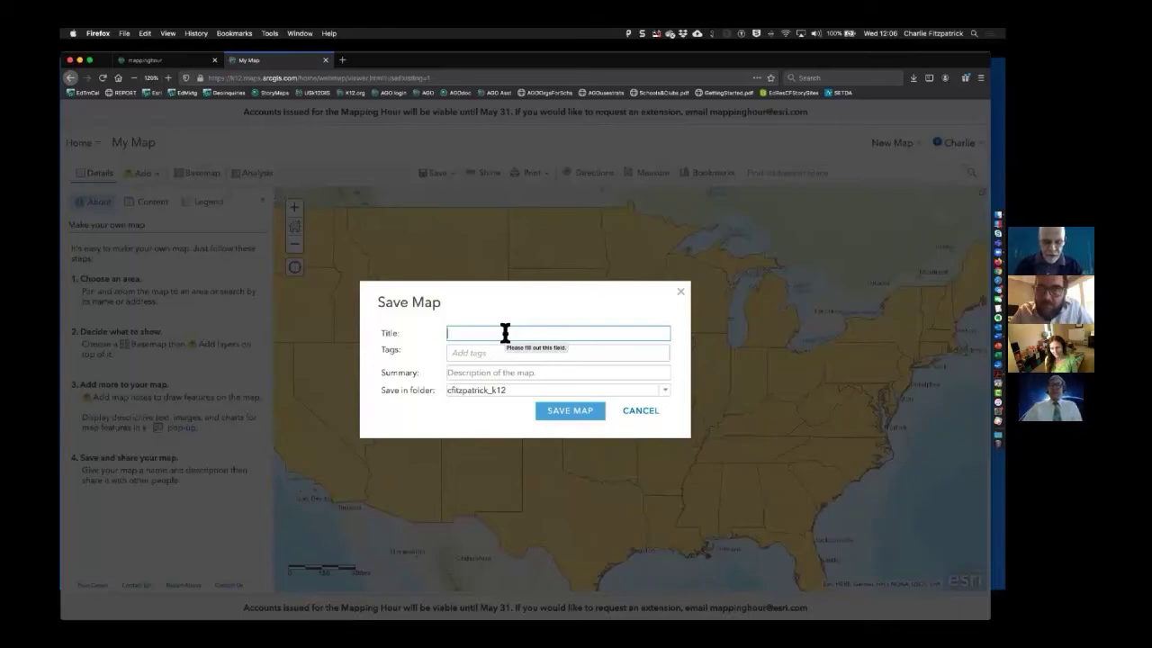
type("Kansas and Missouri Map")
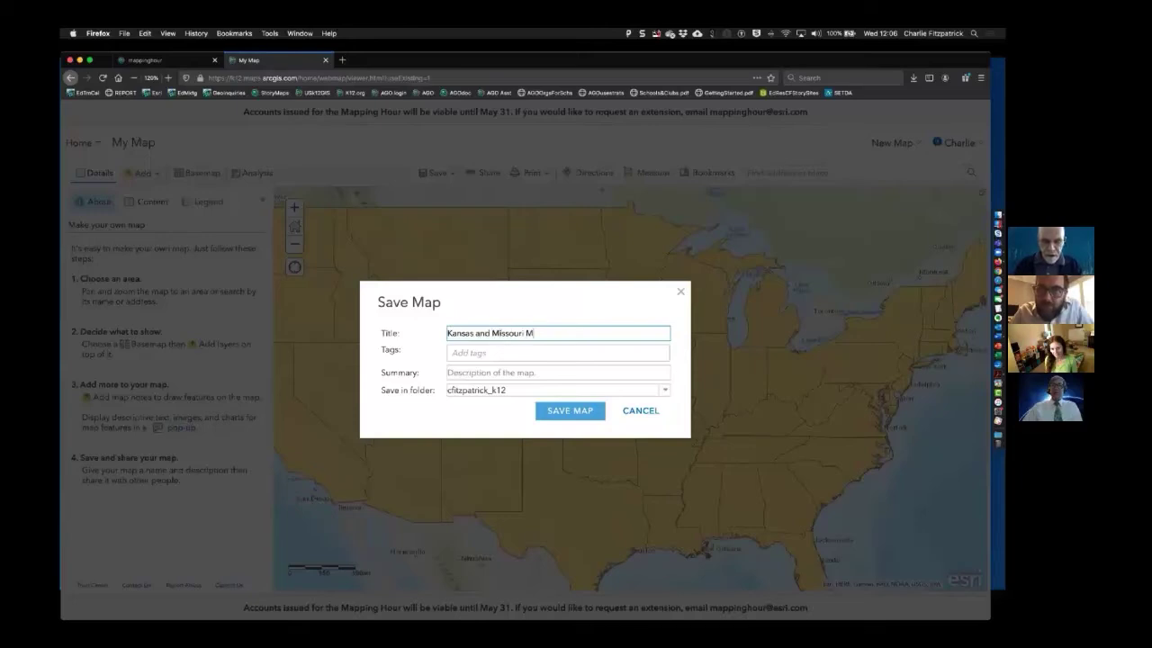
left_click(485, 352)
Step: Tag the map Kansas and Missouri, copy the title into the summary, and save
type("K")
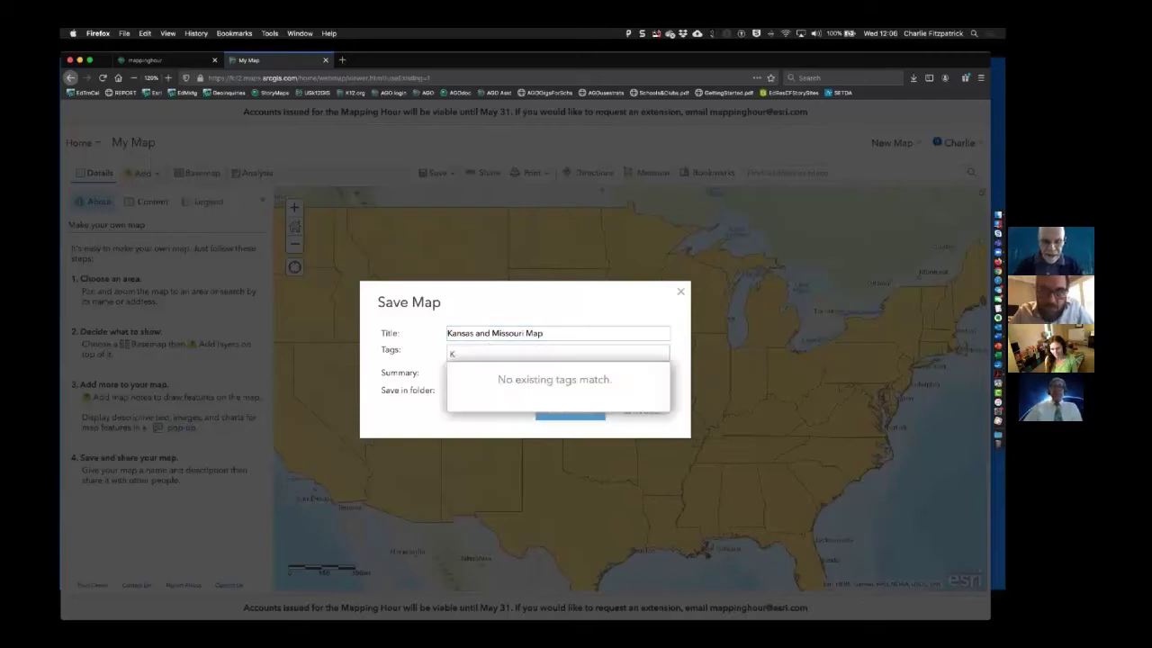
type("ansas")
key("Return")
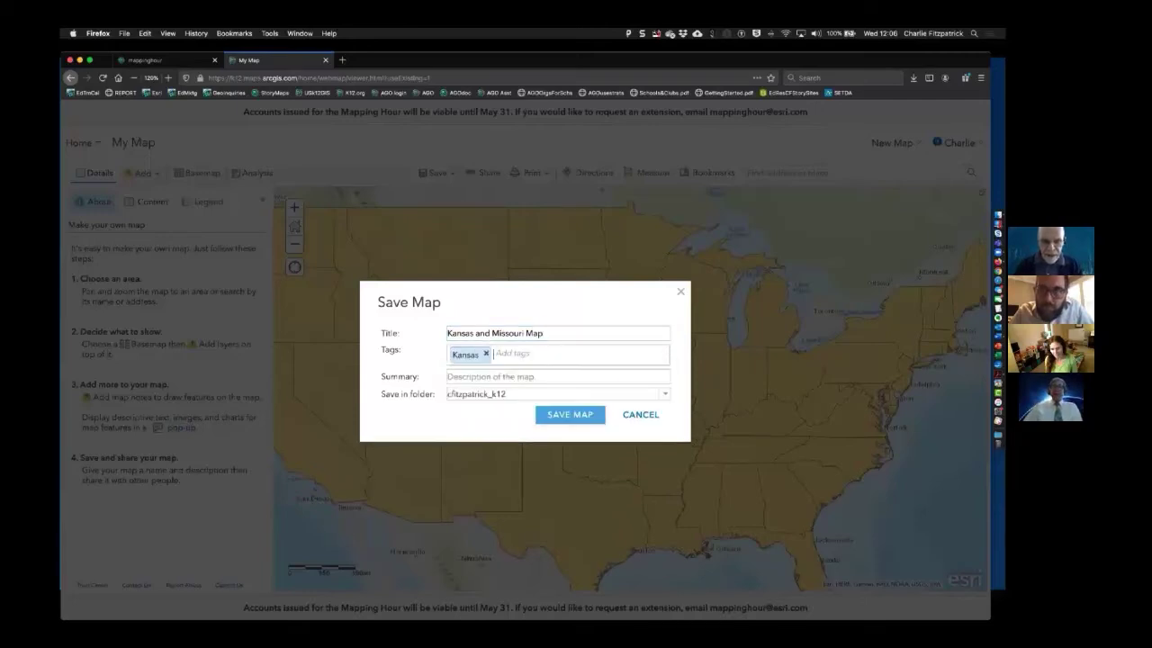
type("Mi")
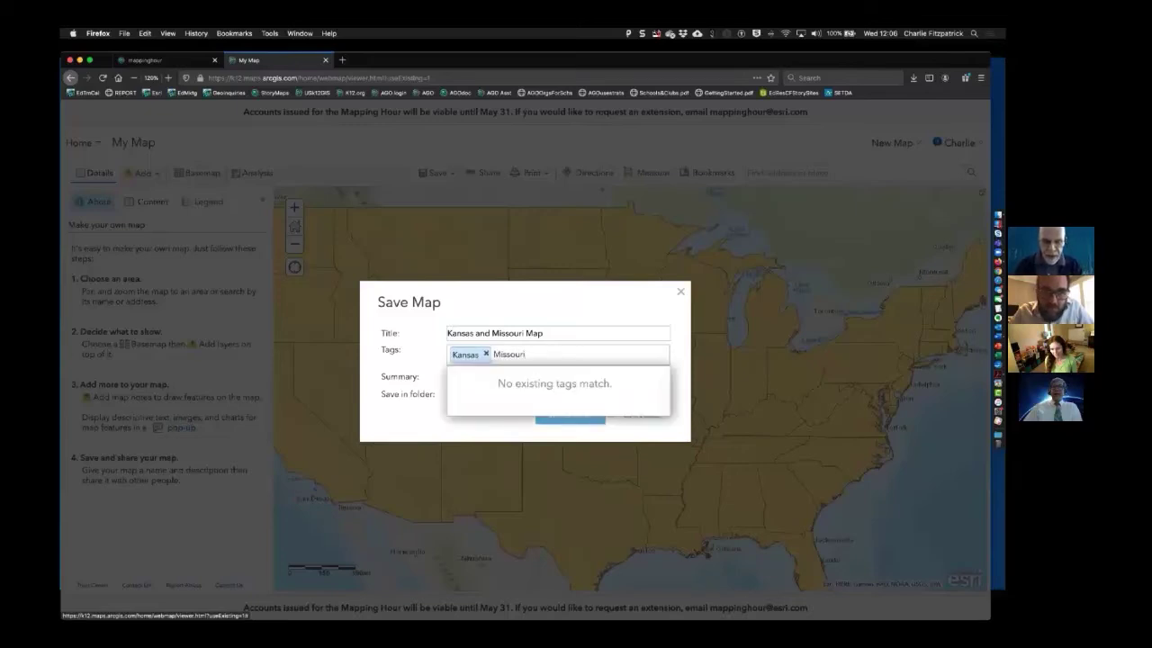
type("ssouri")
key("Return")
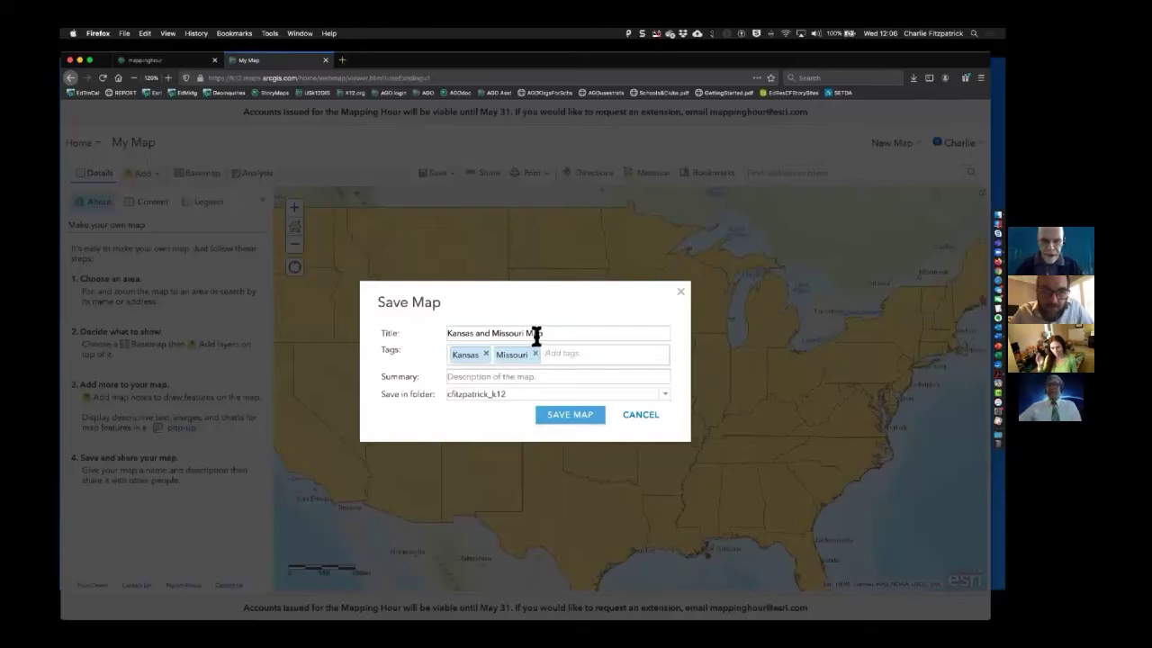
left_click_drag(540, 334, 429, 333)
key("super+c")
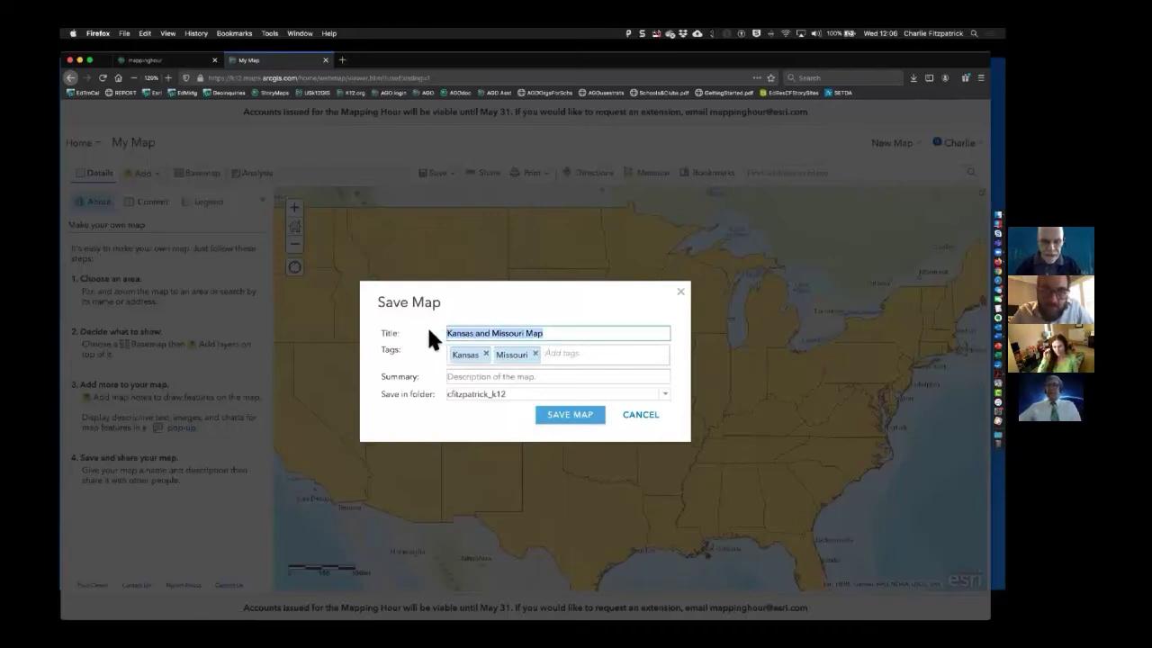
left_click(505, 377)
key("super+v")
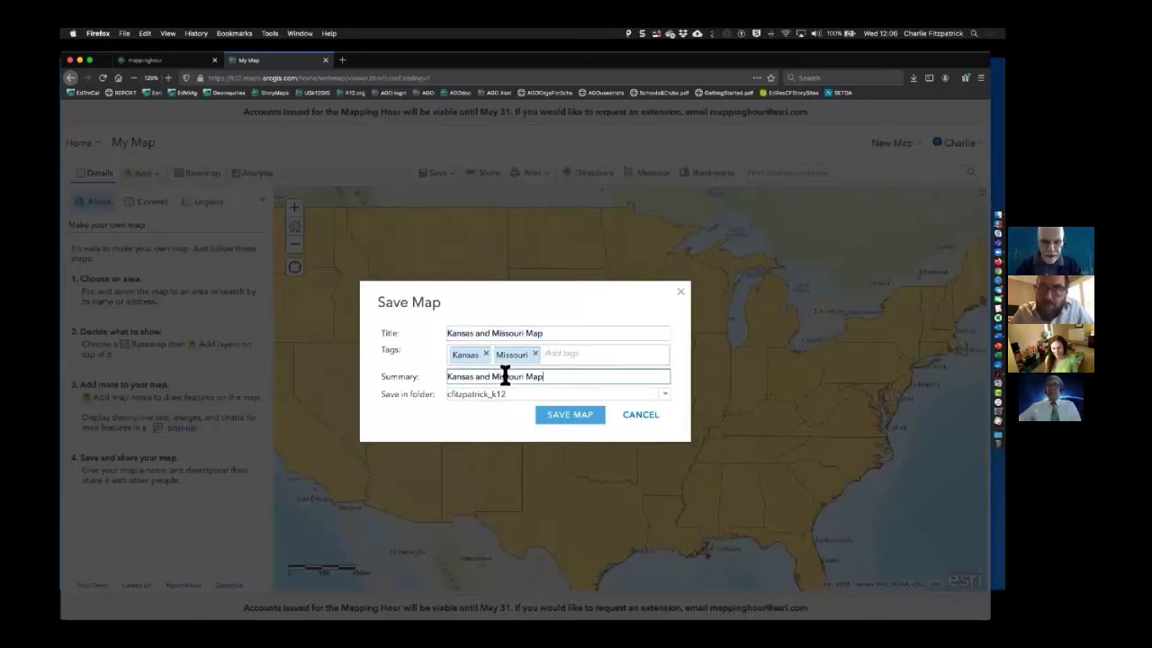
left_click(574, 414)
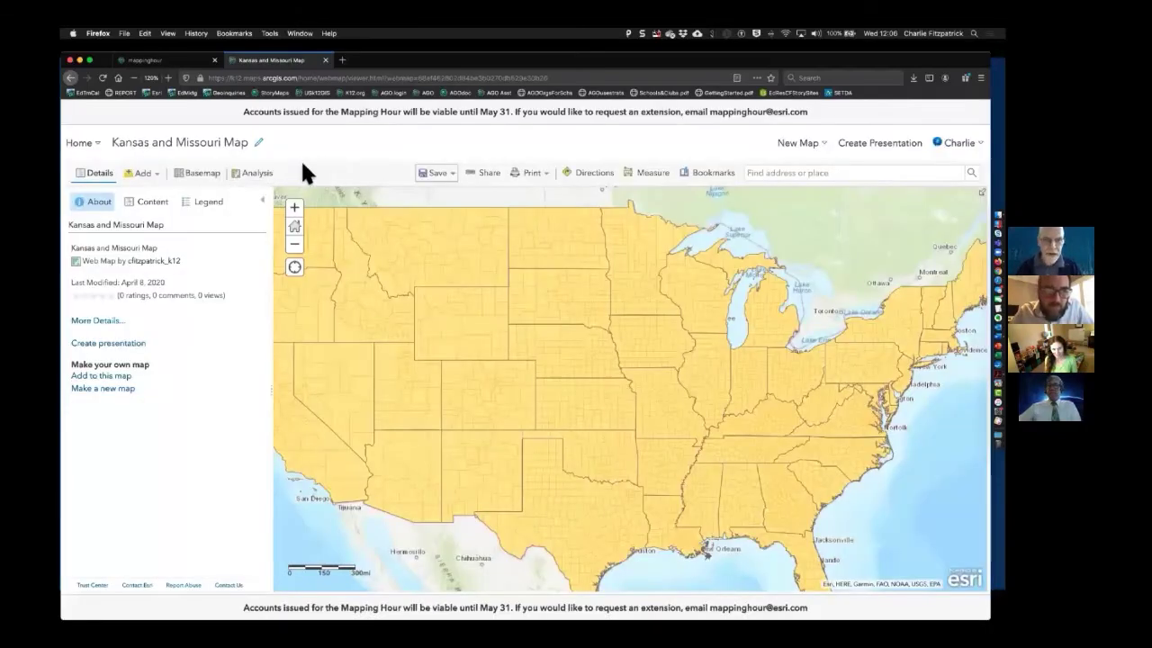
Step: Open the single-symbol style options for the State Boundaries 2018 layer
left_click(155, 206)
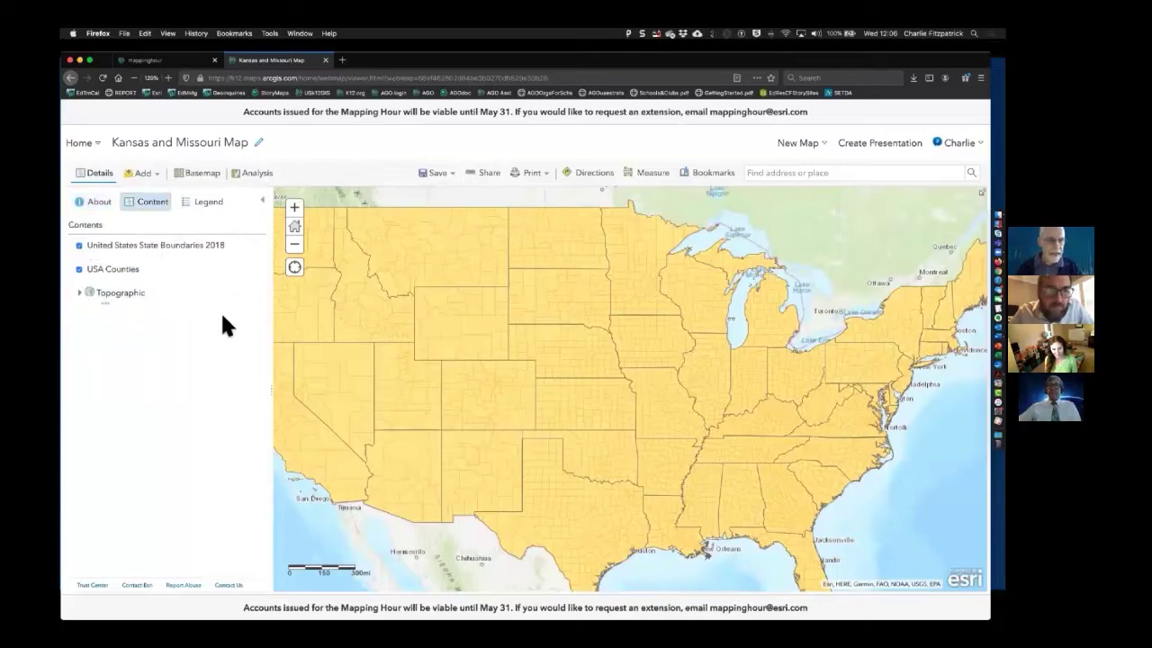
mouse_move(141, 261)
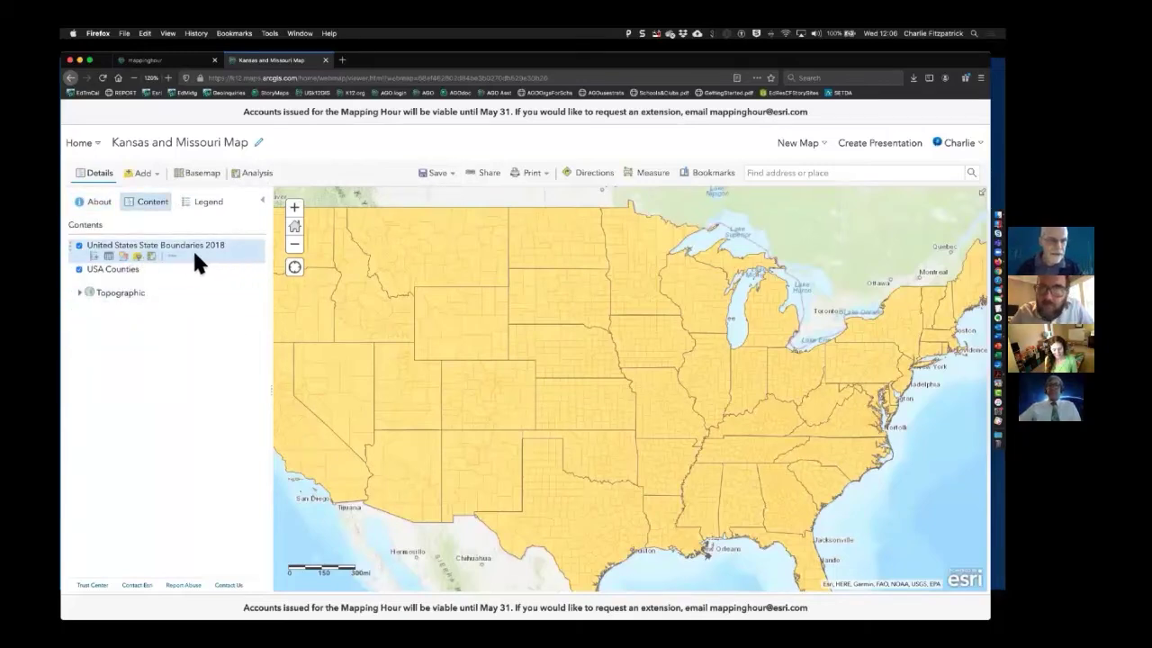
left_click(124, 258)
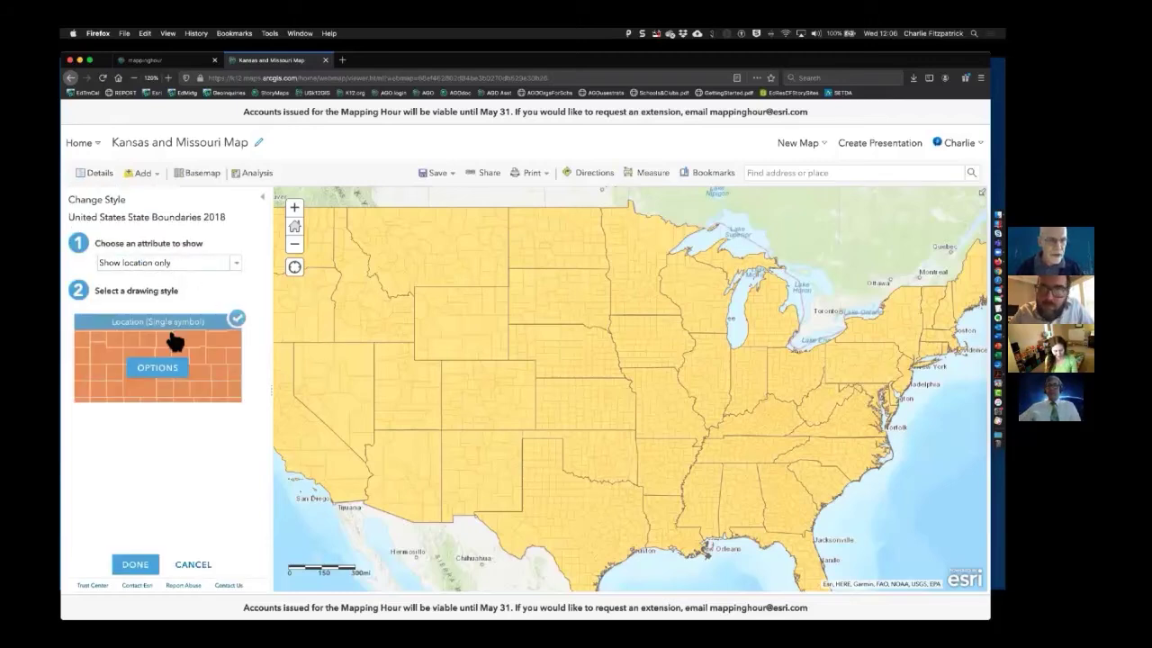
left_click(159, 367)
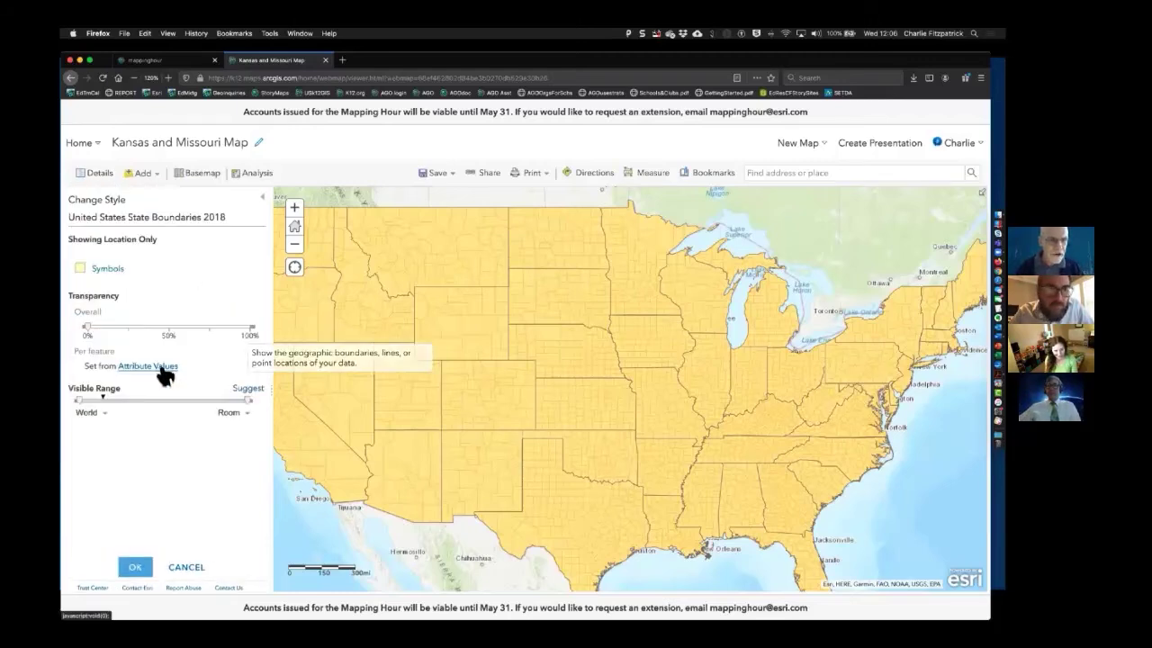
Step: Set the state boundary fill to No color
left_click(107, 269)
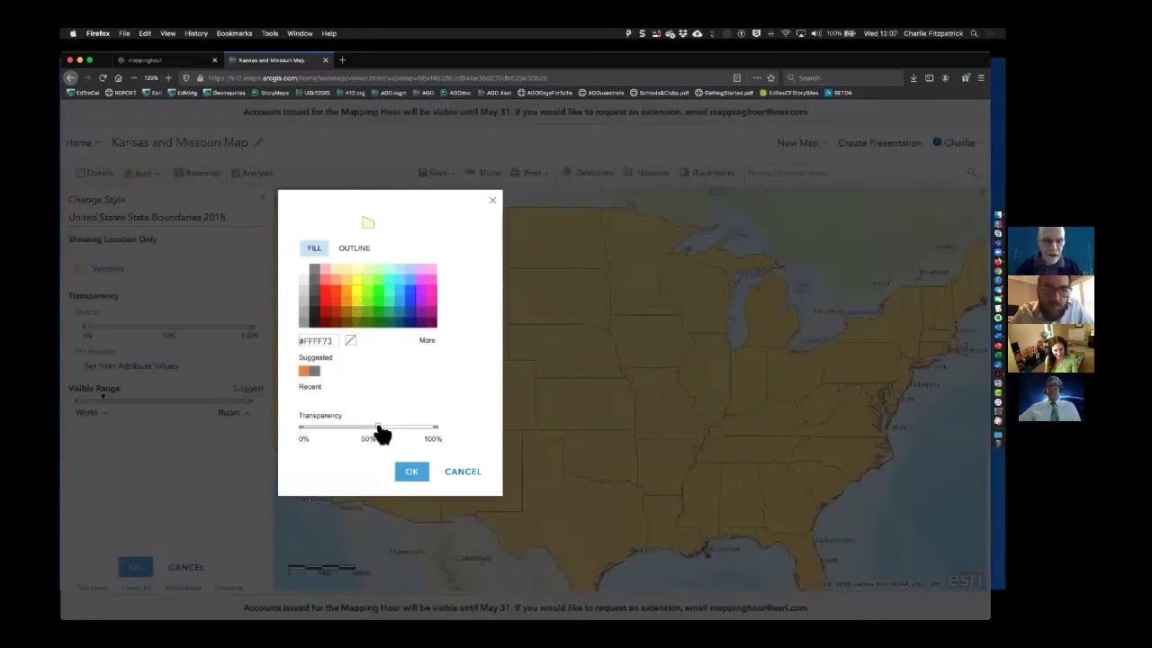
left_click_drag(377, 427, 364, 426)
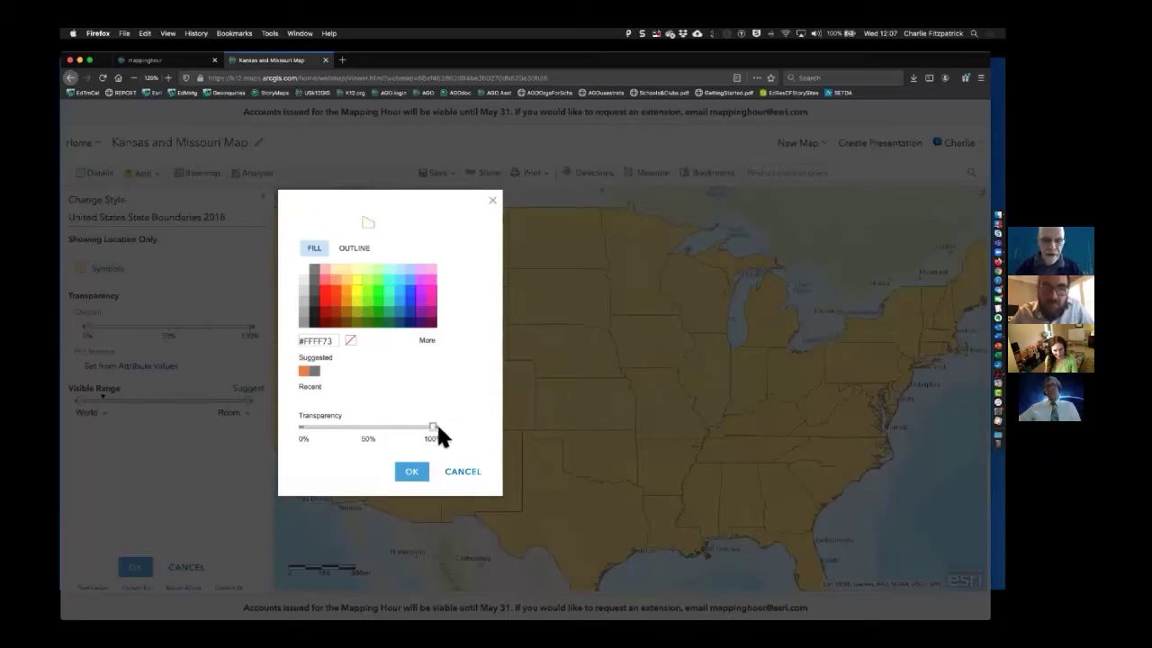
left_click(418, 474)
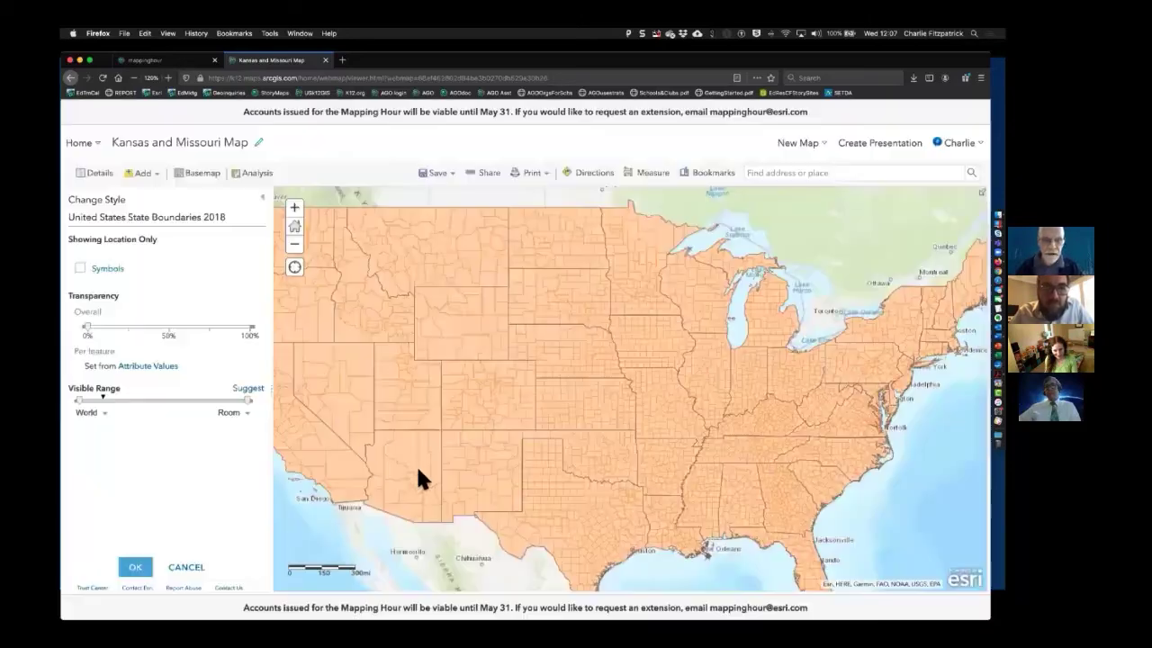
left_click(122, 270)
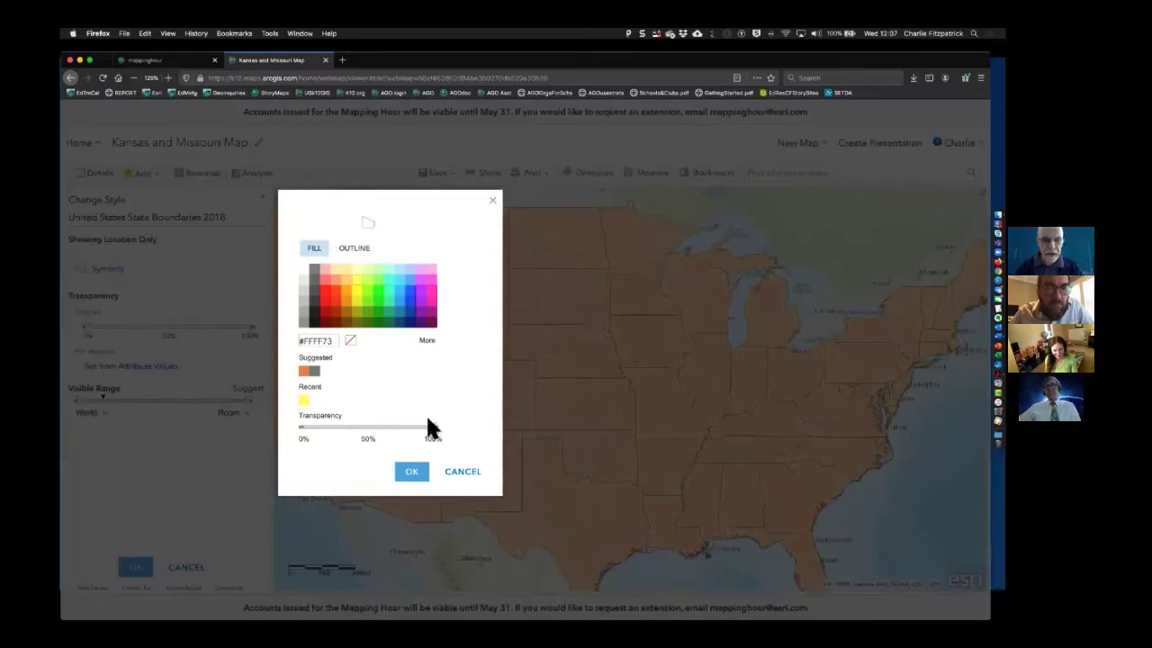
left_click_drag(433, 429, 329, 424)
left_click(351, 341)
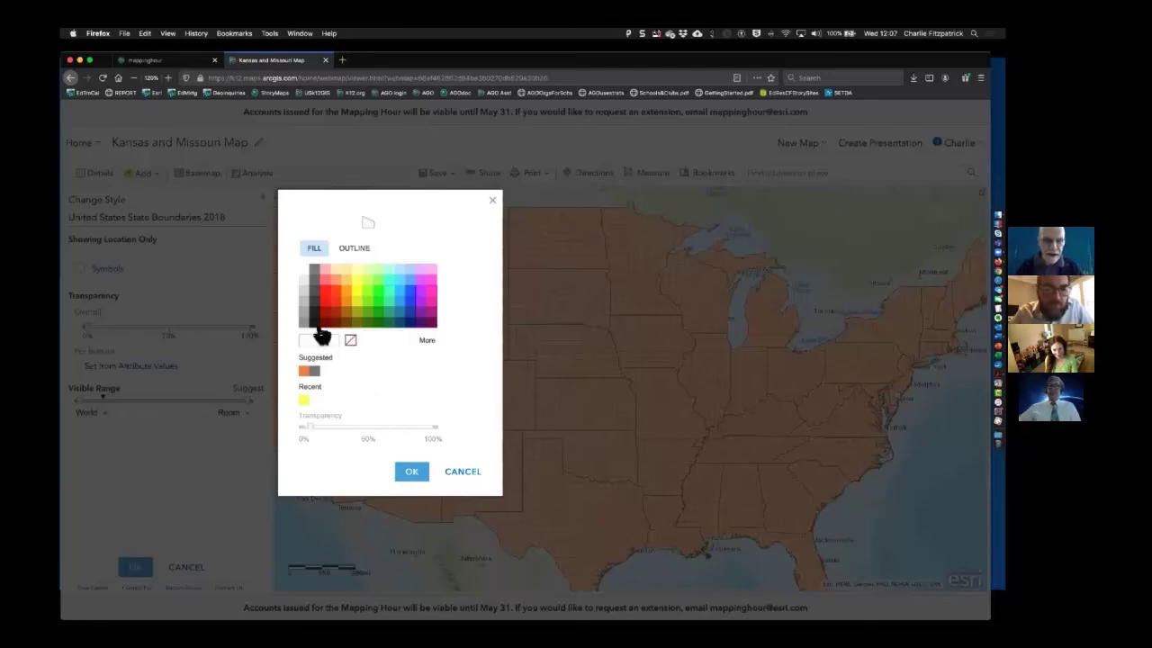
left_click(315, 324)
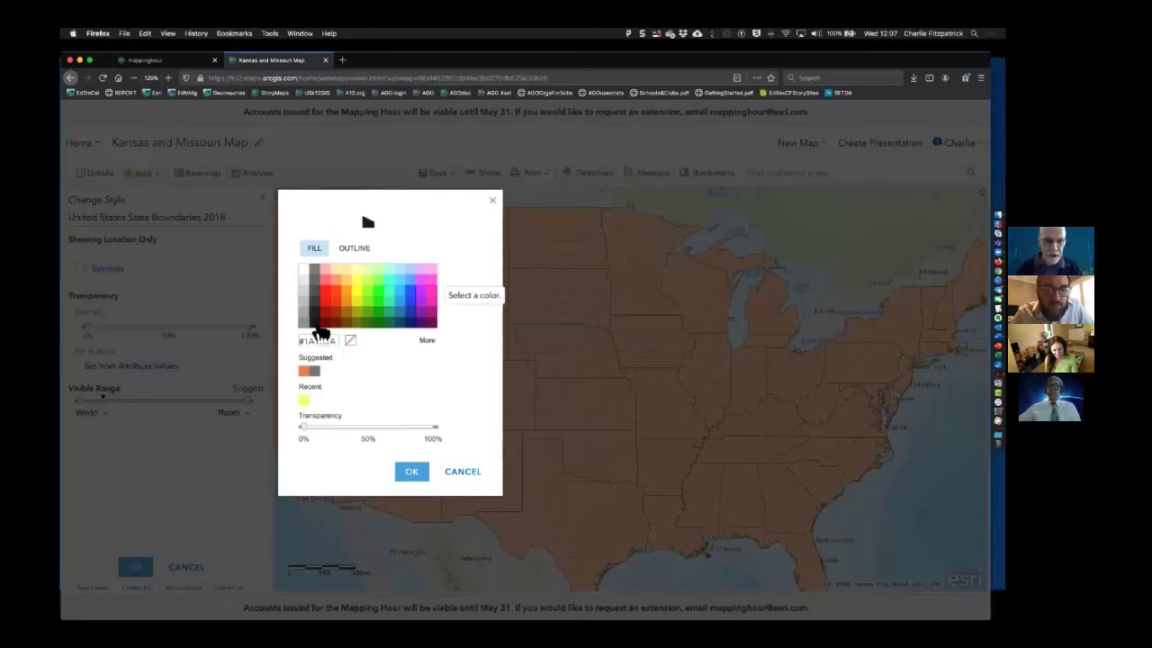
left_click(351, 340)
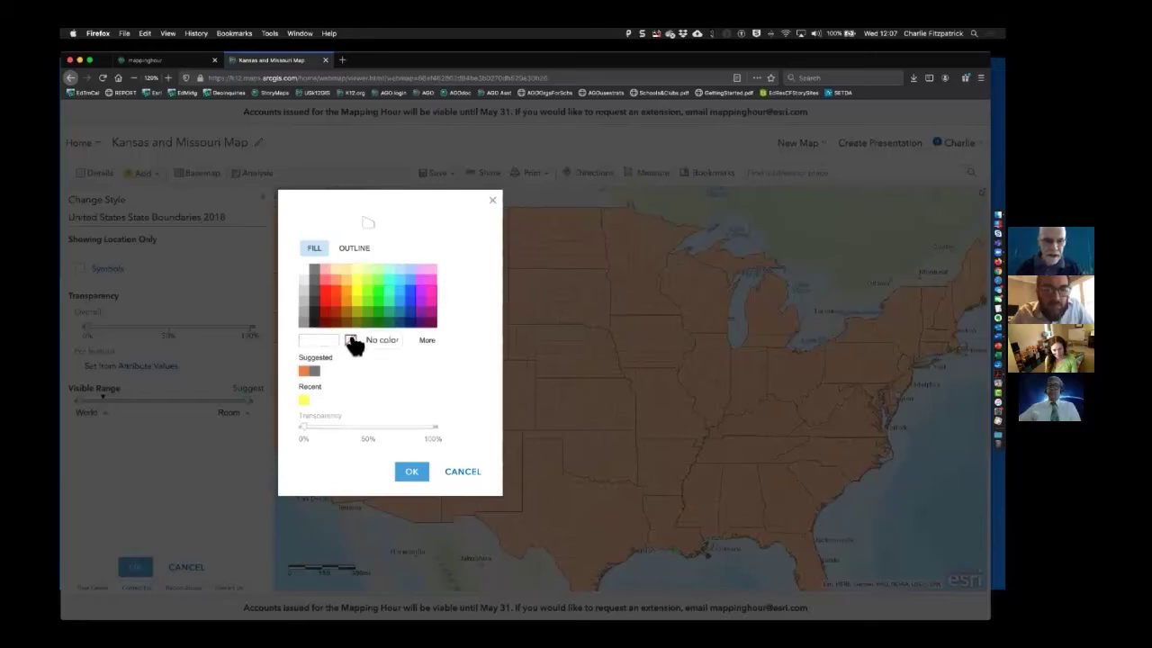
Step: Give the state outline colour #242424 at 1 px width and apply it
left_click(355, 248)
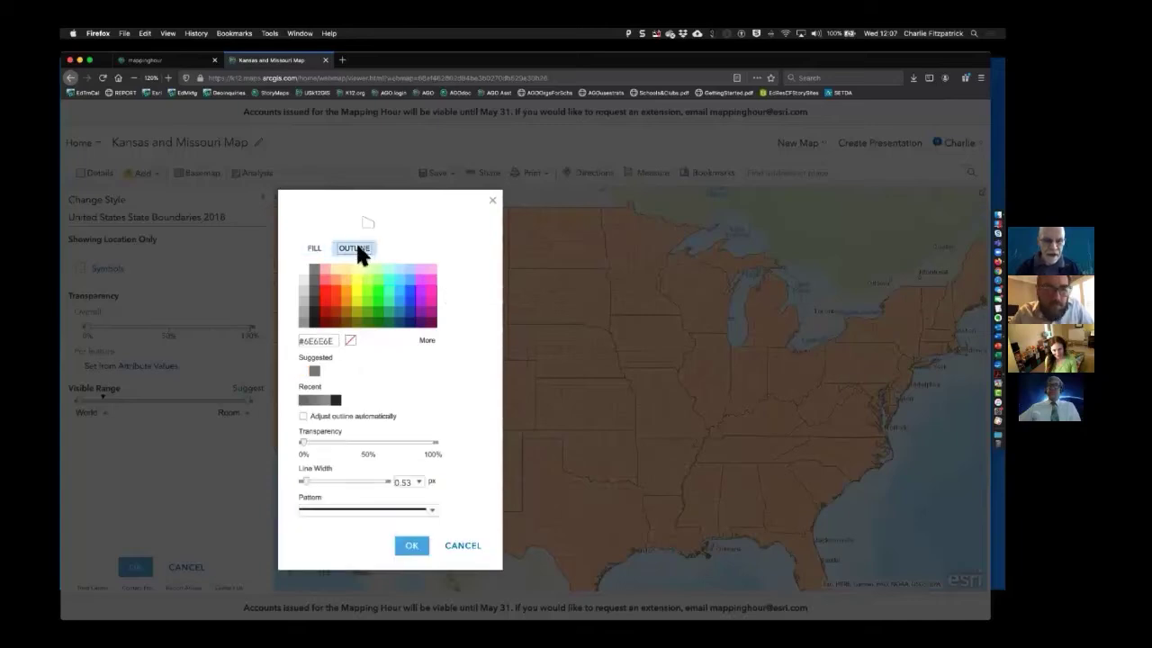
left_click(336, 401)
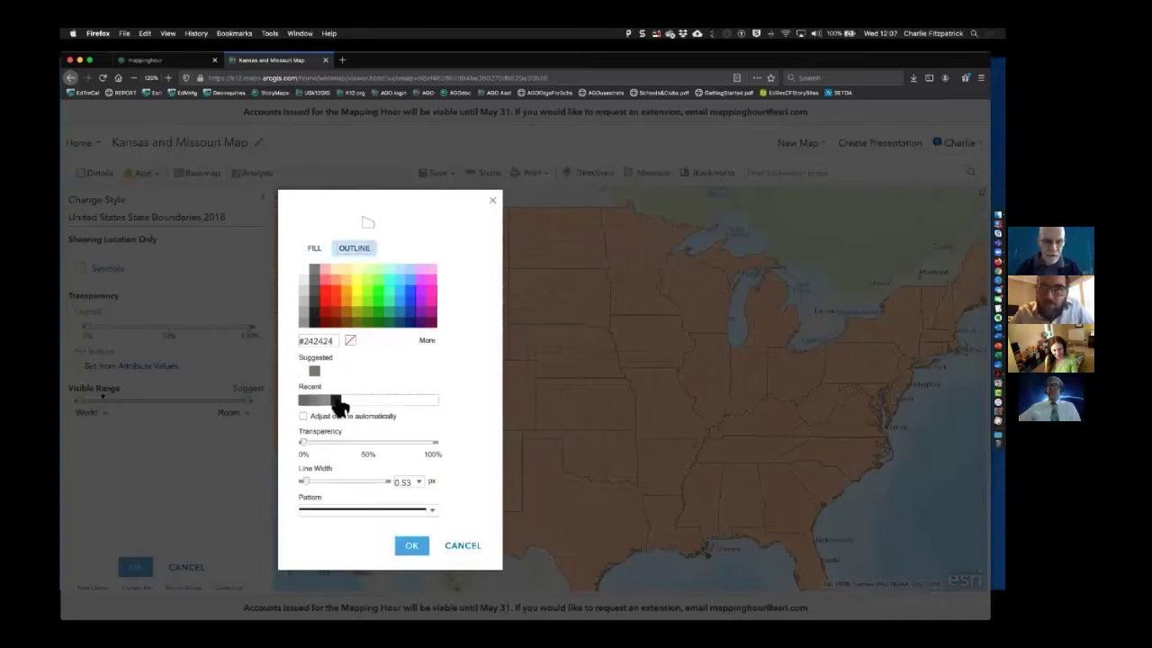
left_click(419, 484)
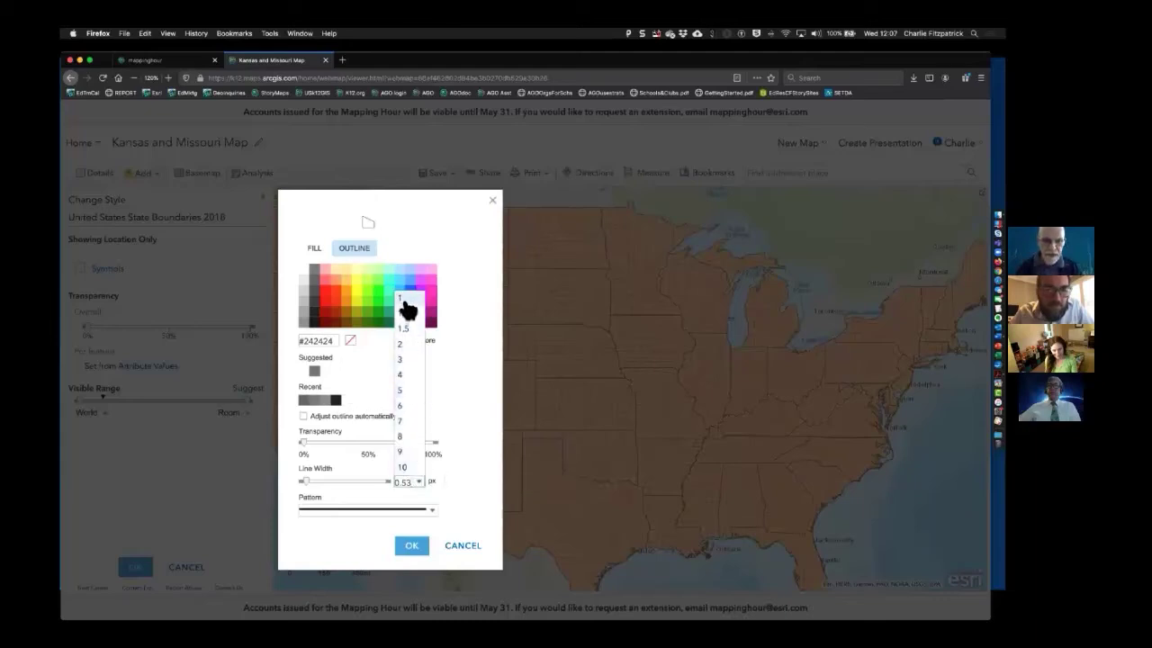
left_click(404, 300)
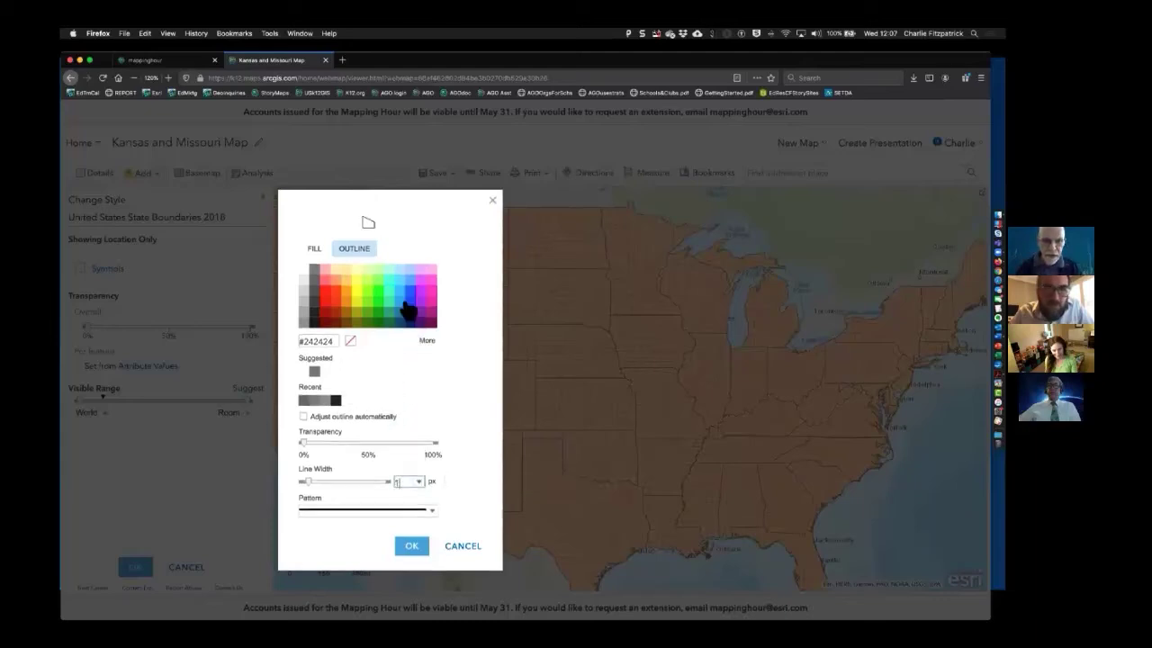
left_click(411, 546)
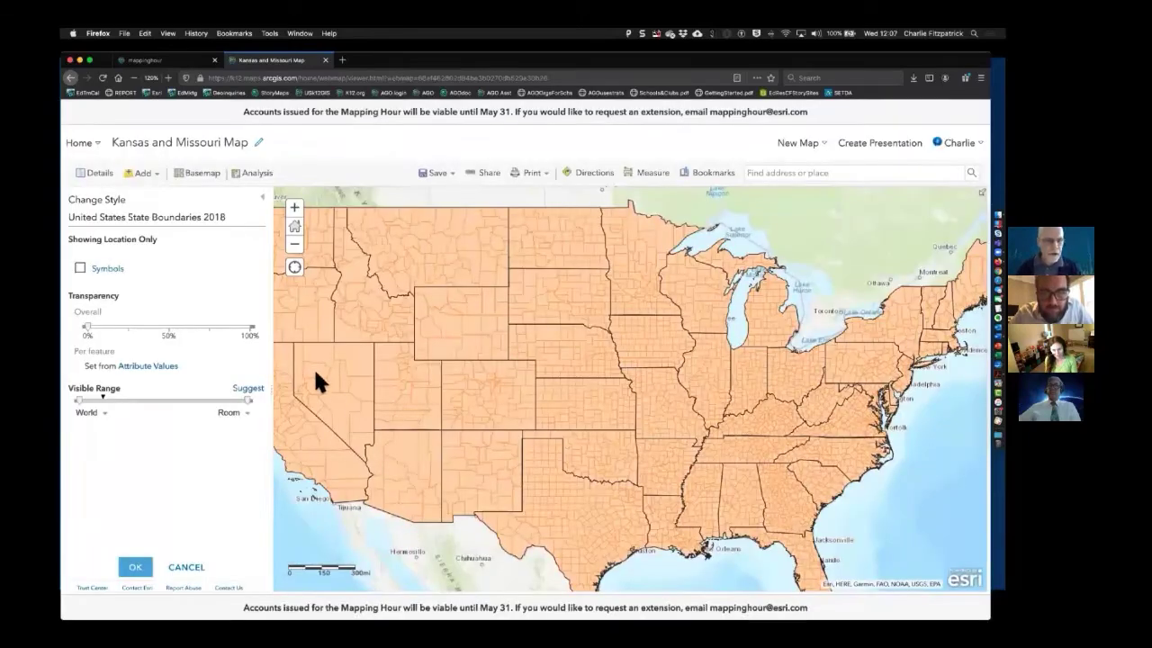
Step: Finish the restyle, save the map, and zoom to Kansas and Missouri with a narrower Contents panel
left_click(135, 566)
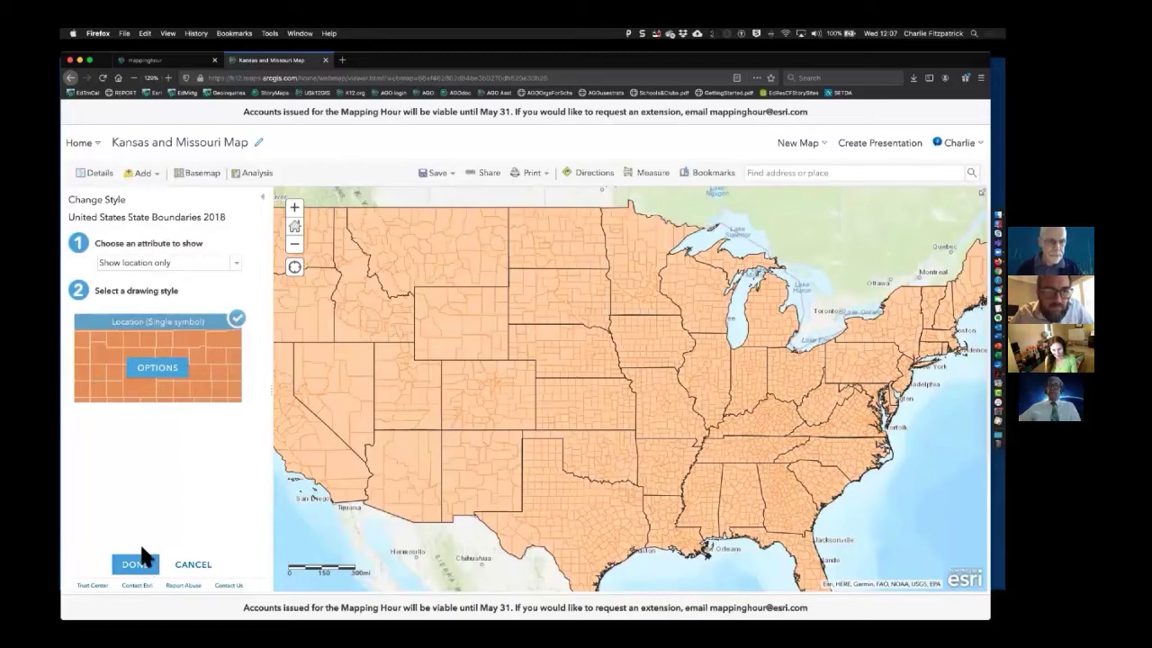
left_click(137, 564)
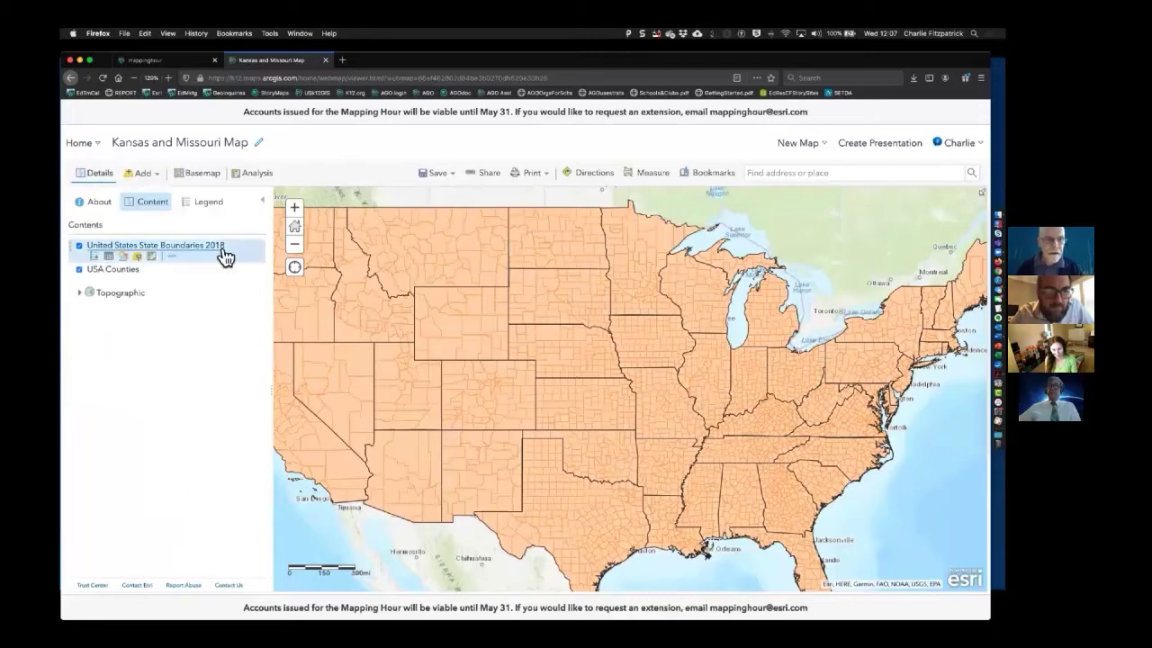
left_click(432, 182)
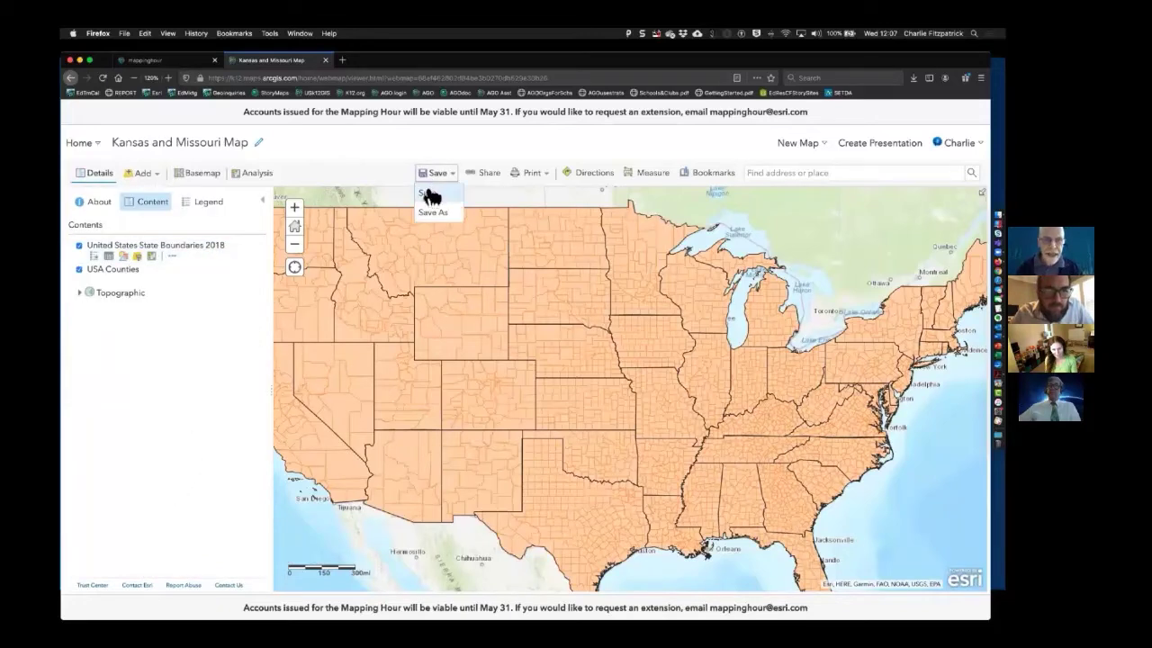
left_click(429, 193)
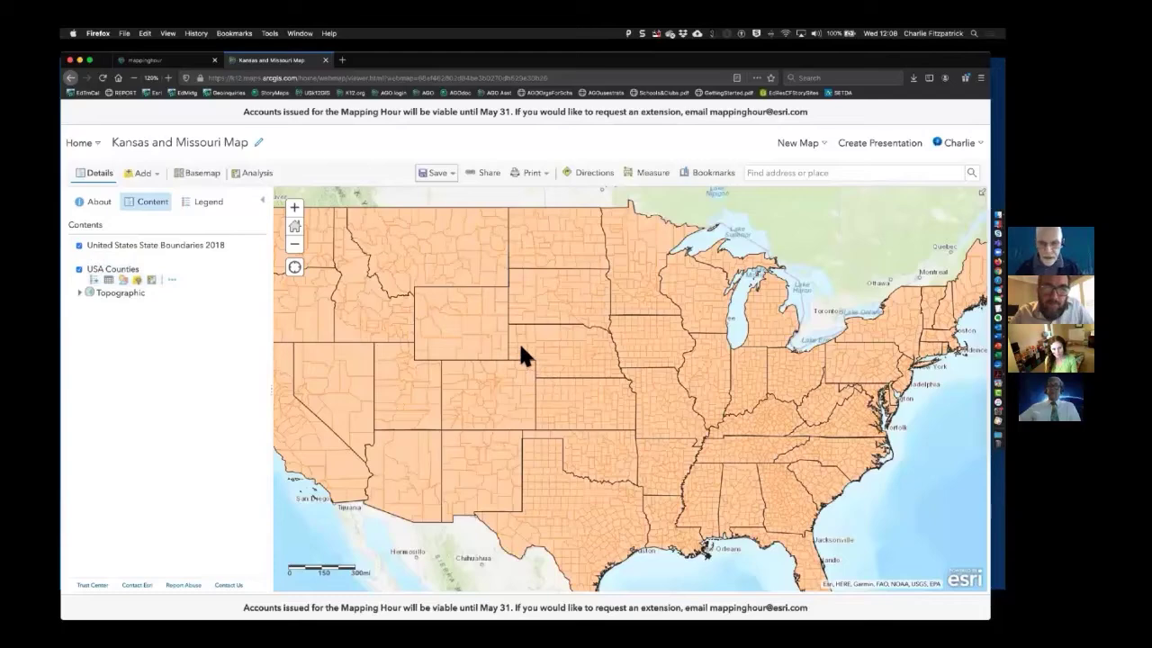
left_click_drag(521, 349, 727, 472)
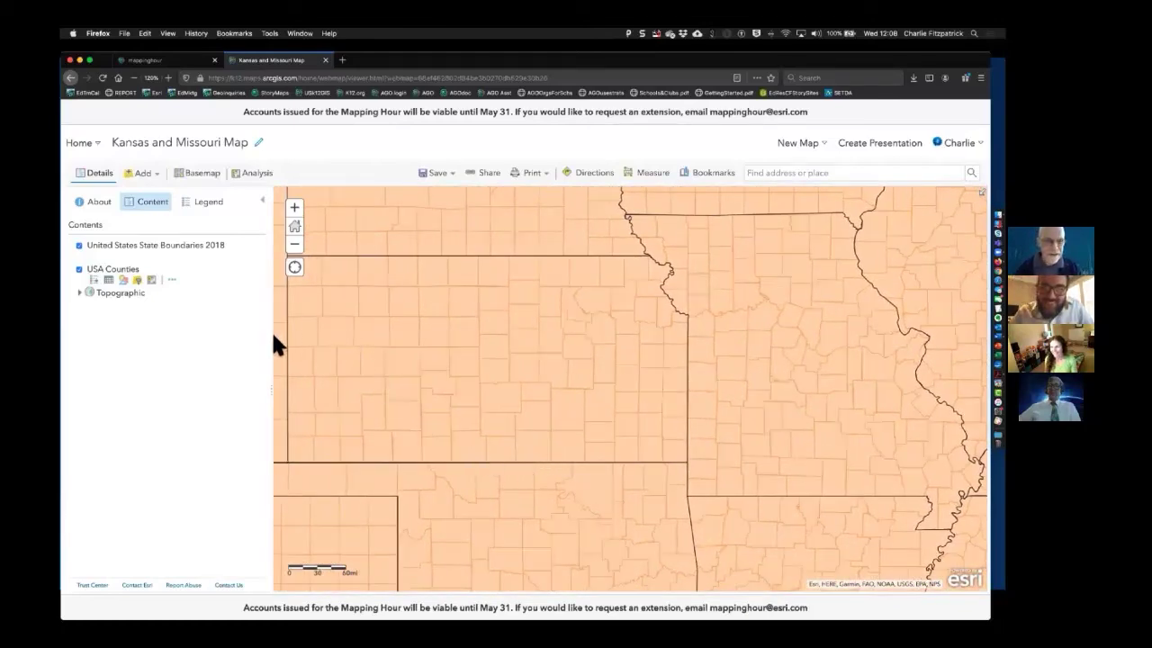
left_click_drag(272, 390, 225, 381)
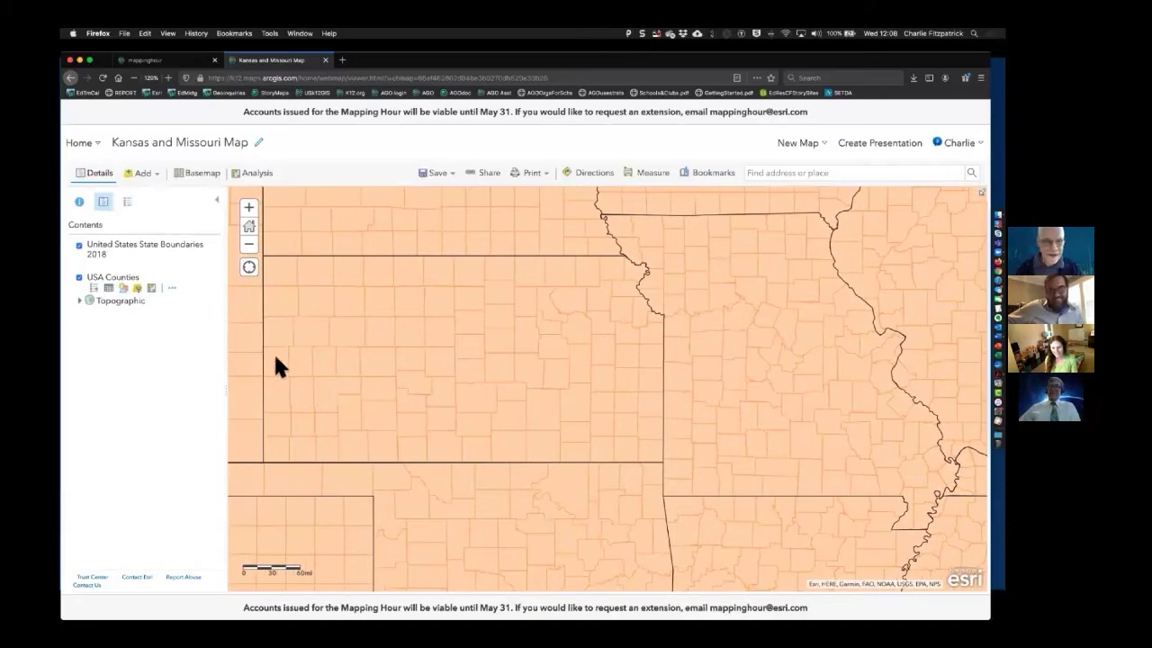
Step: Look at the USA Counties filter fields, close it unapplied, and inspect Saline County's attributes
left_click(137, 288)
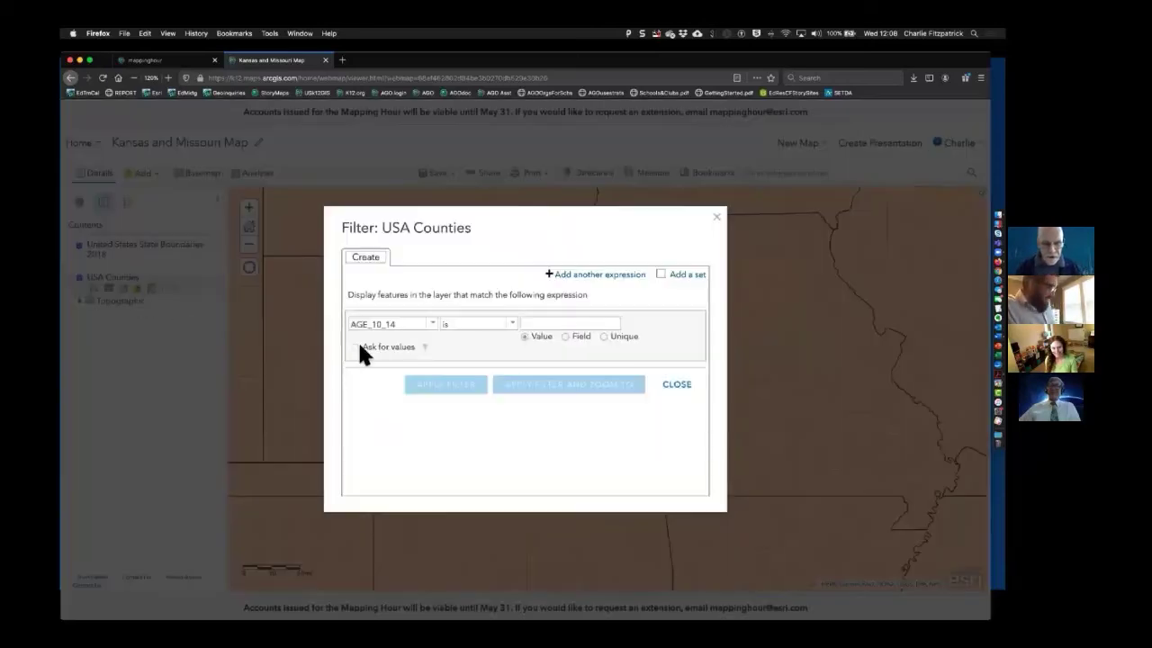
left_click(433, 326)
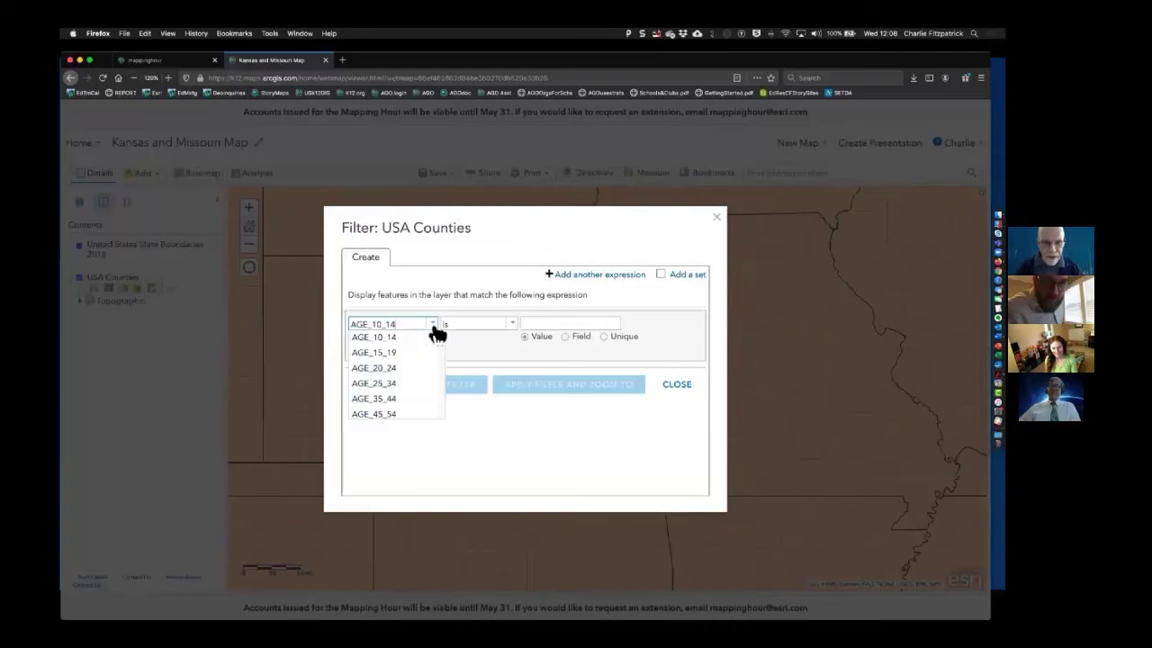
left_click(675, 387)
left_click(675, 386)
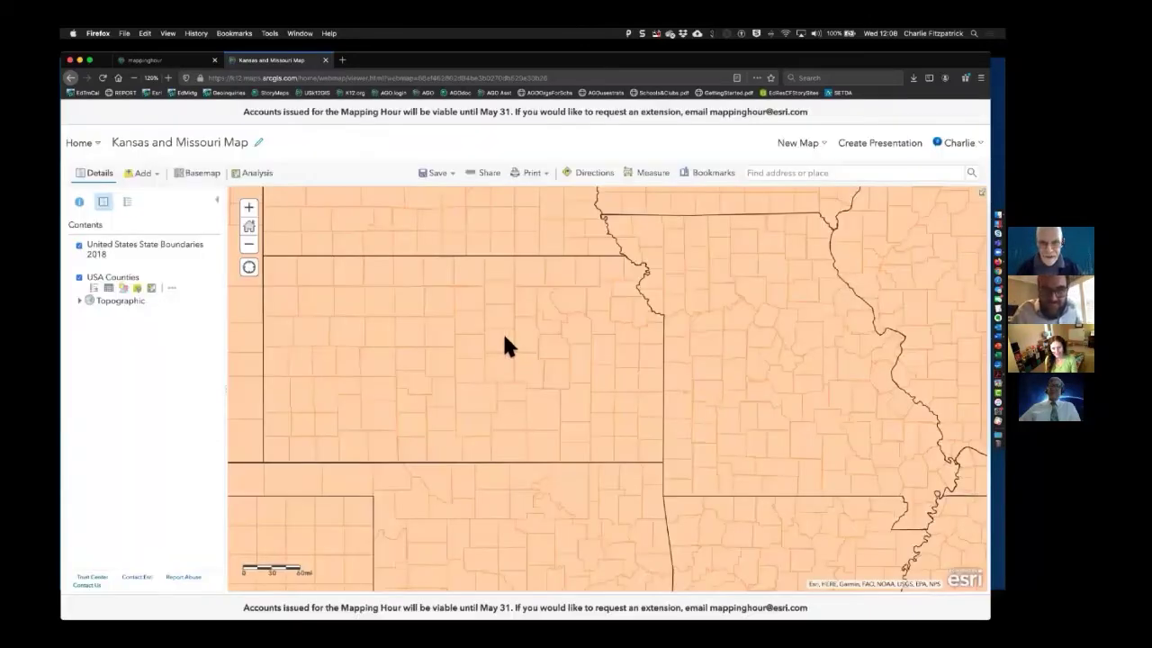
left_click(504, 338)
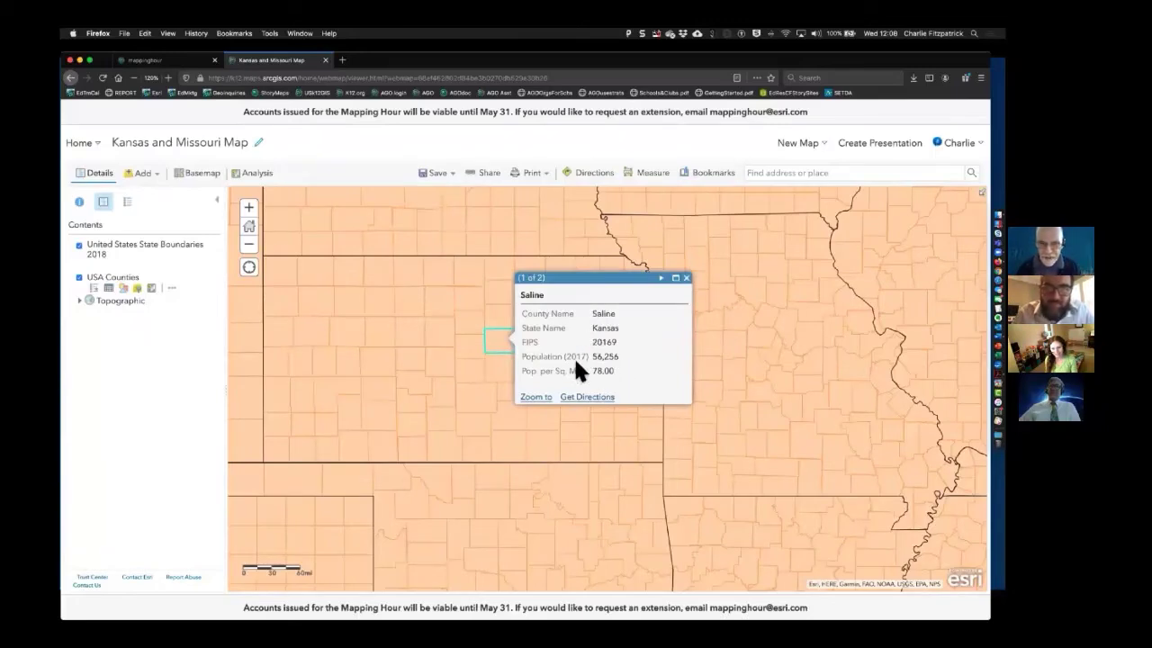
Step: Filter USA Counties to State Name is Kansas using a unique value, and apply it
left_click(136, 288)
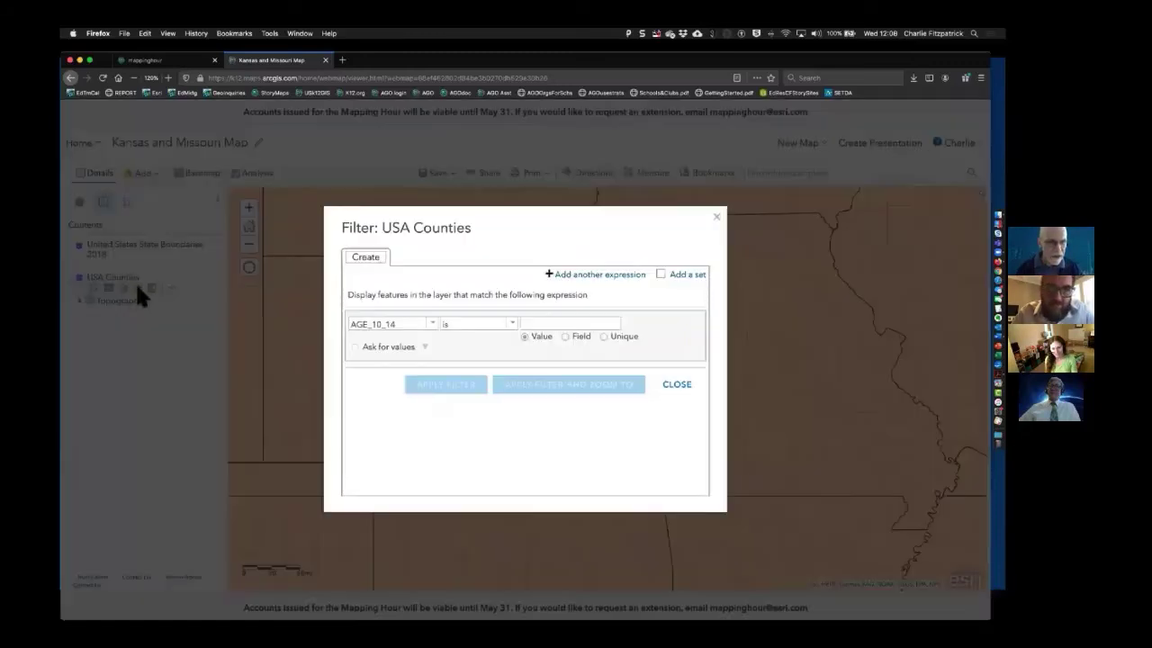
left_click(433, 324)
scroll(439, 332, "down", 5)
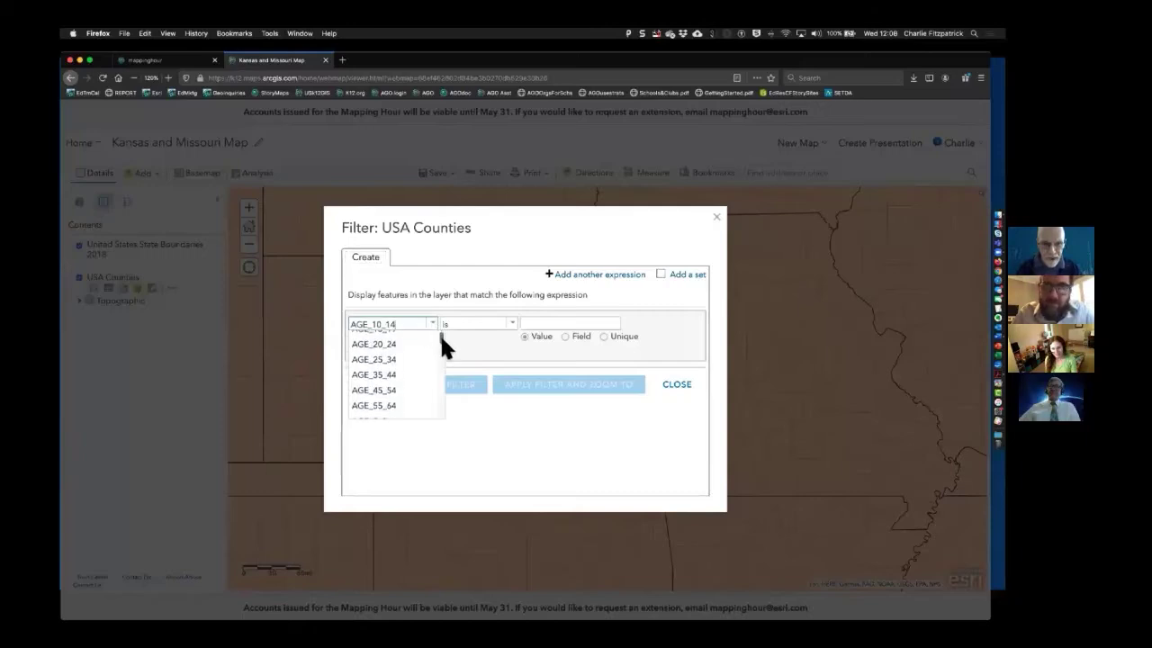
left_click_drag(438, 340, 435, 407)
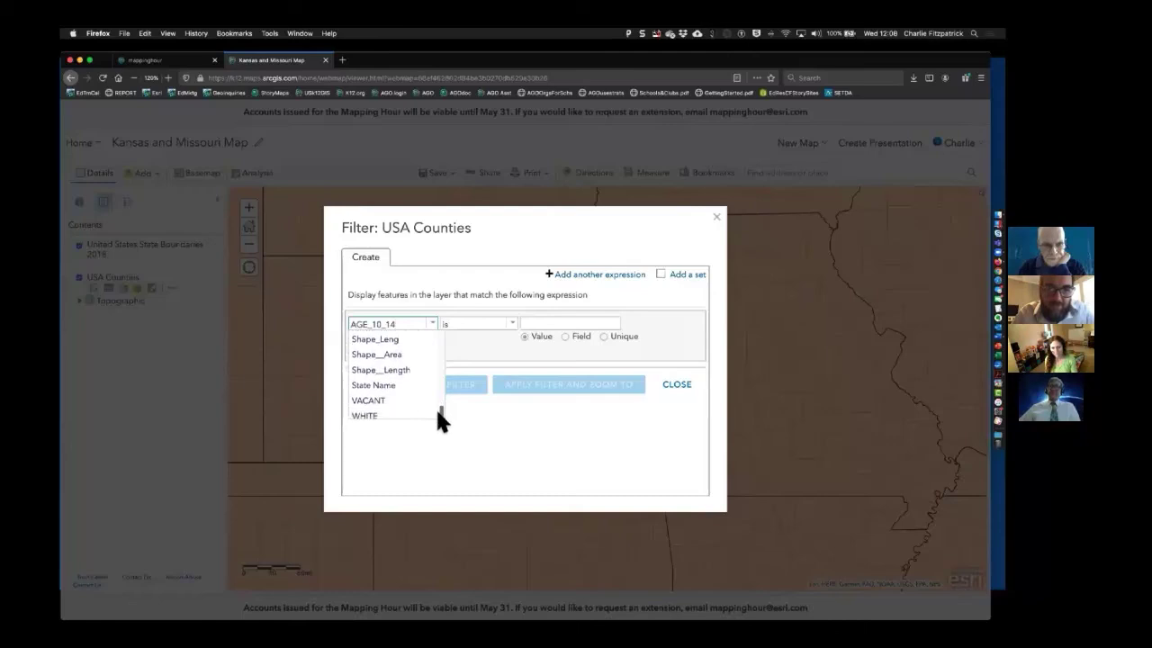
left_click(393, 387)
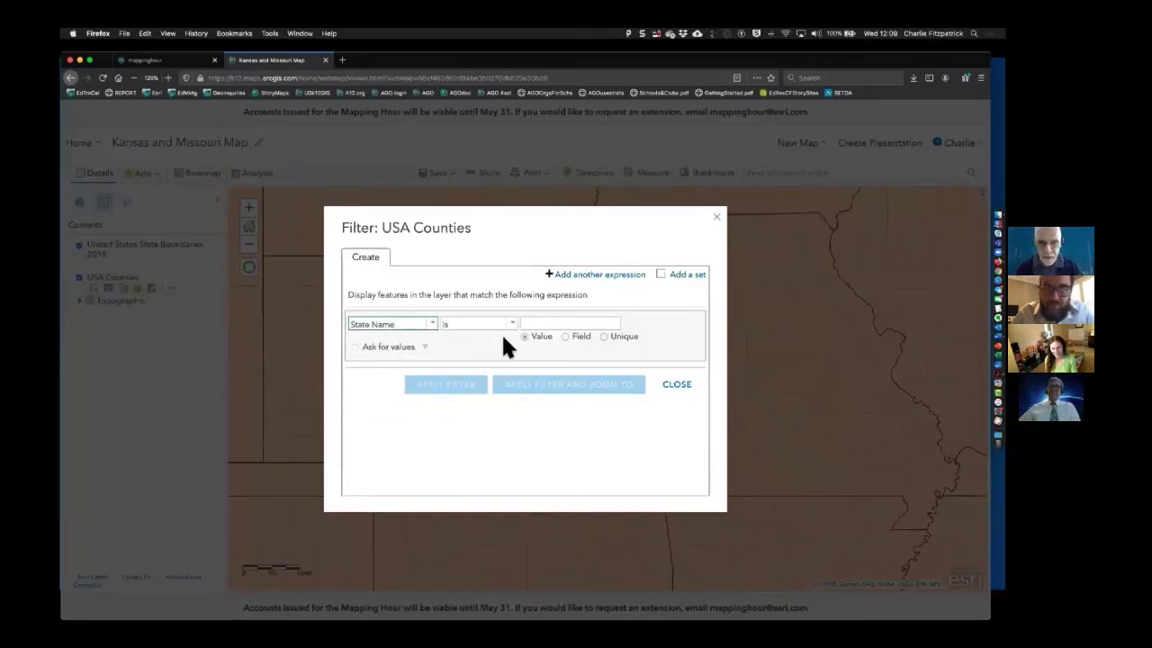
left_click(604, 335)
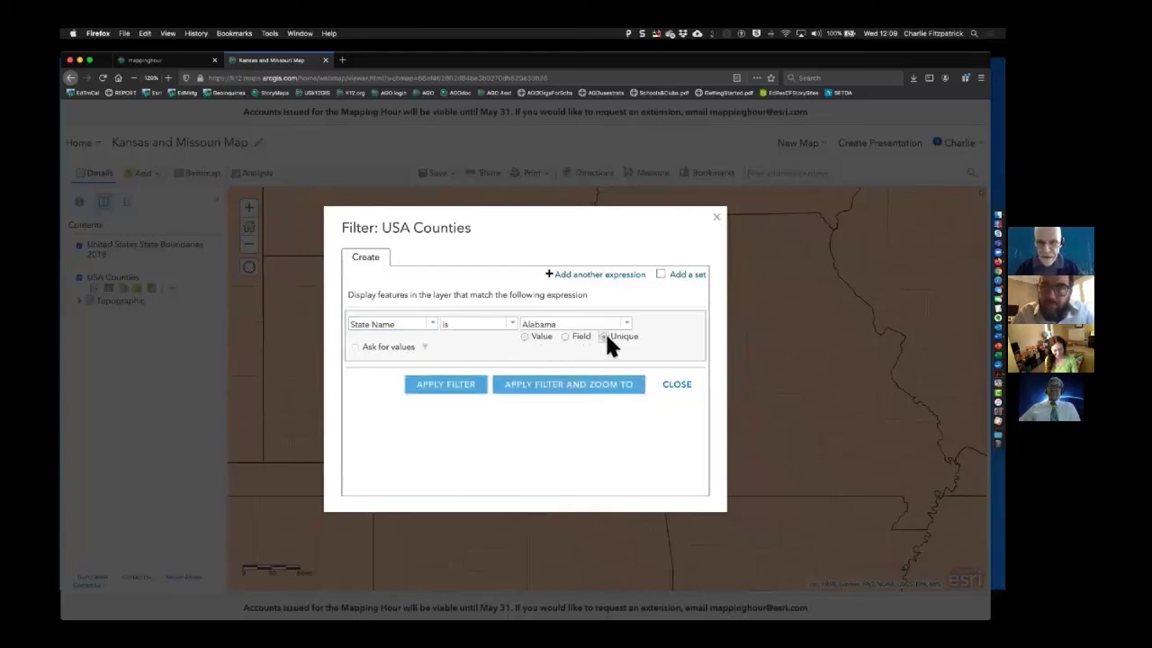
left_click(626, 326)
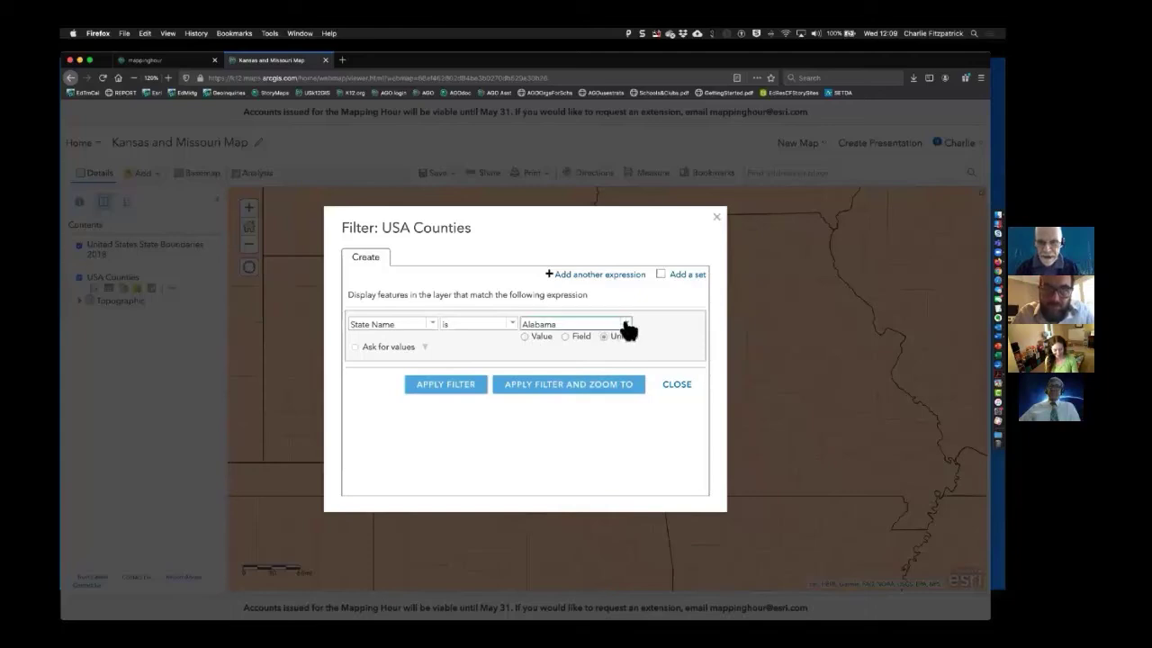
left_click_drag(627, 329, 629, 368)
scroll(630, 369, "up", 4)
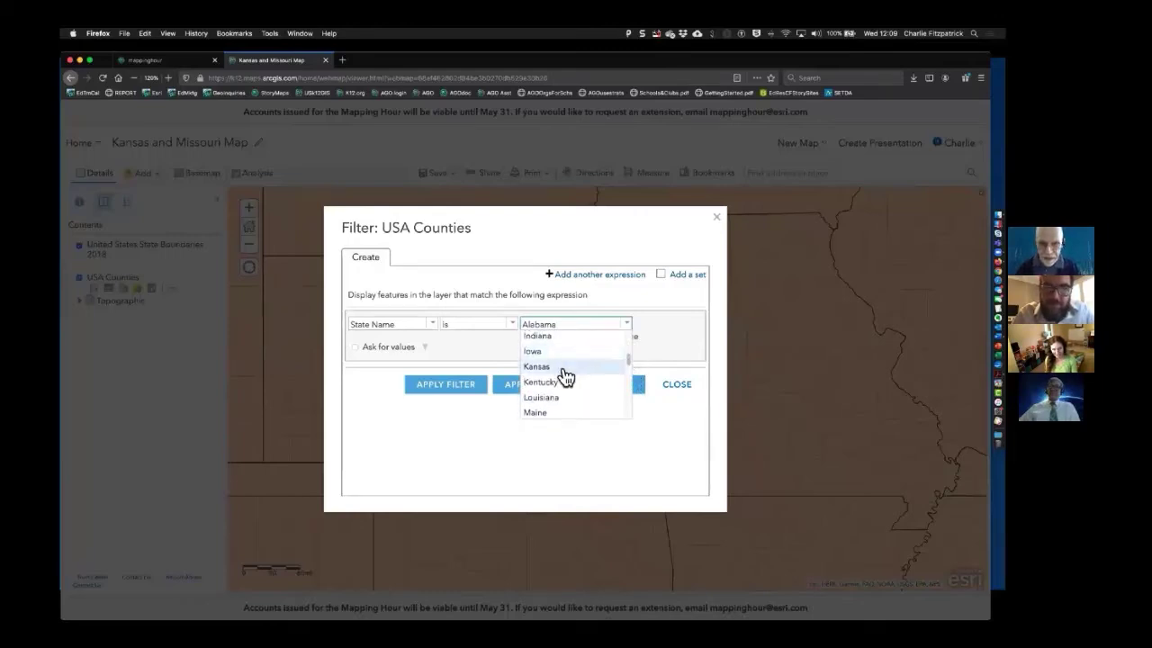
left_click(562, 367)
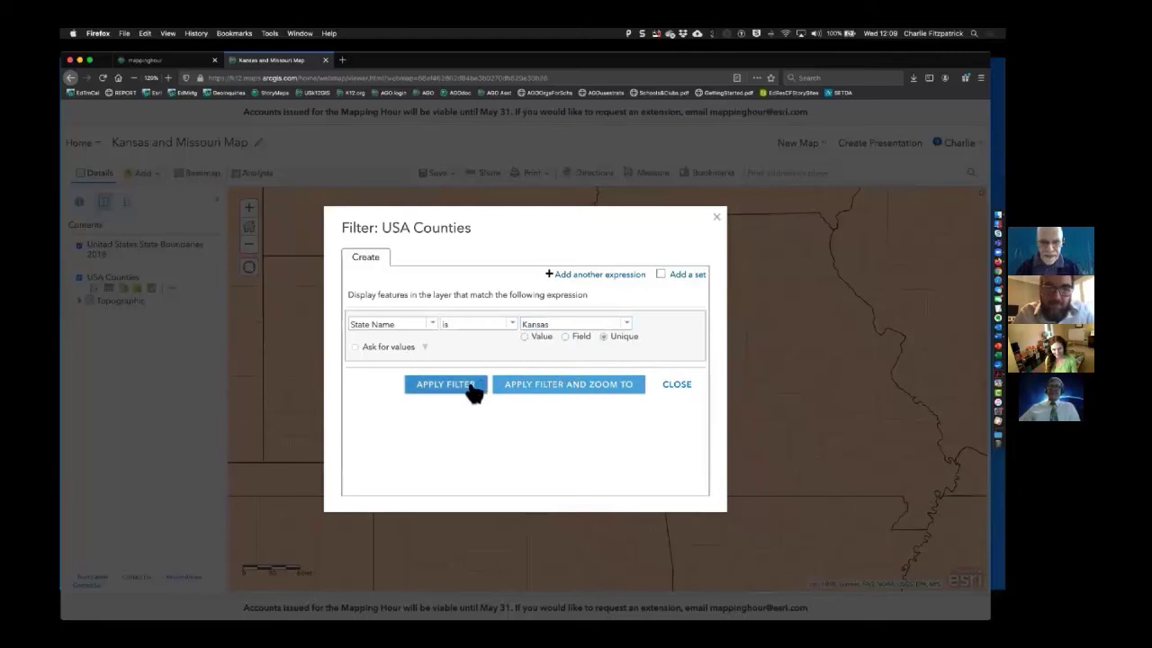
left_click(471, 384)
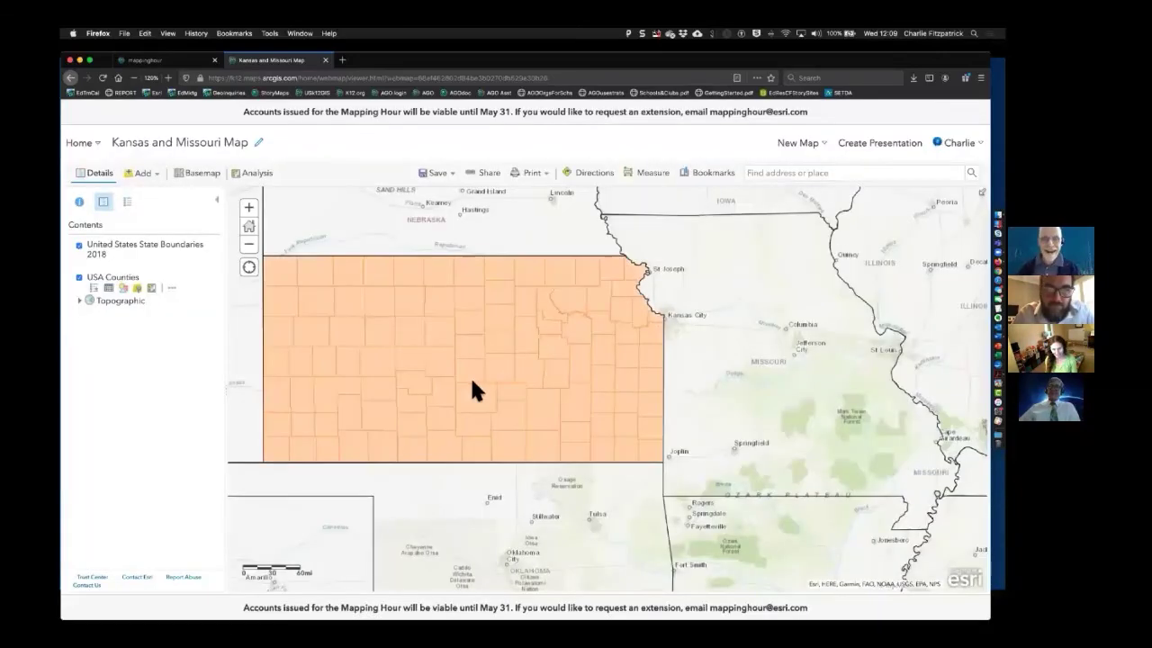
Step: Change the USA Counties filter to State Name is Missouri, apply it, and reopen it for editing
left_click(137, 289)
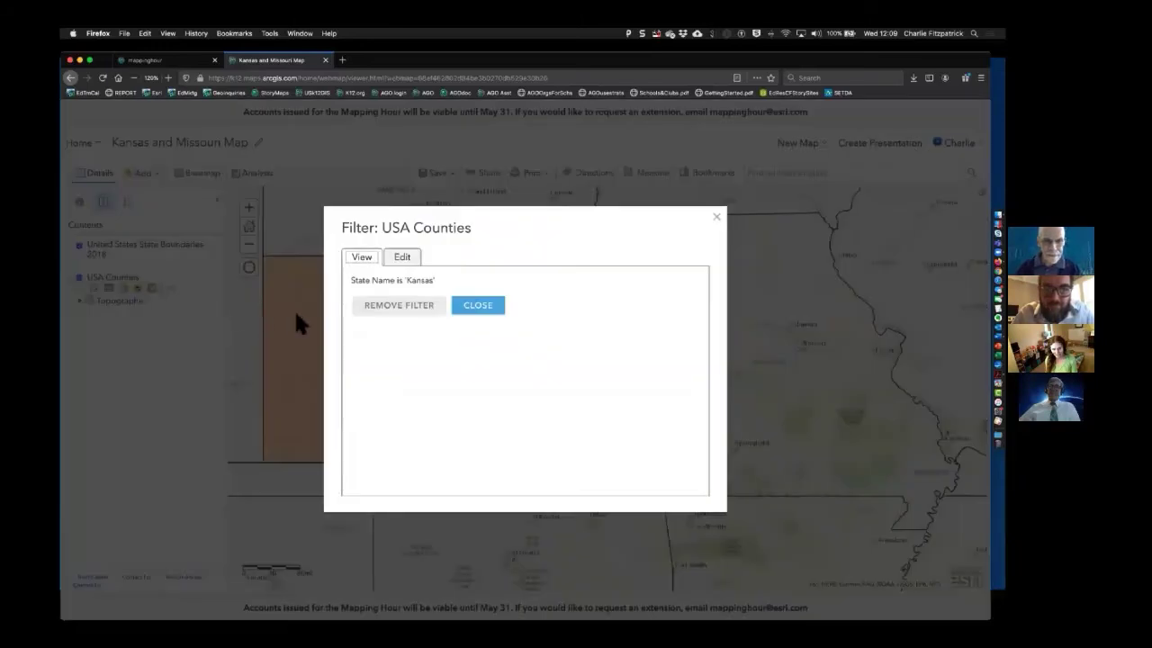
left_click(413, 260)
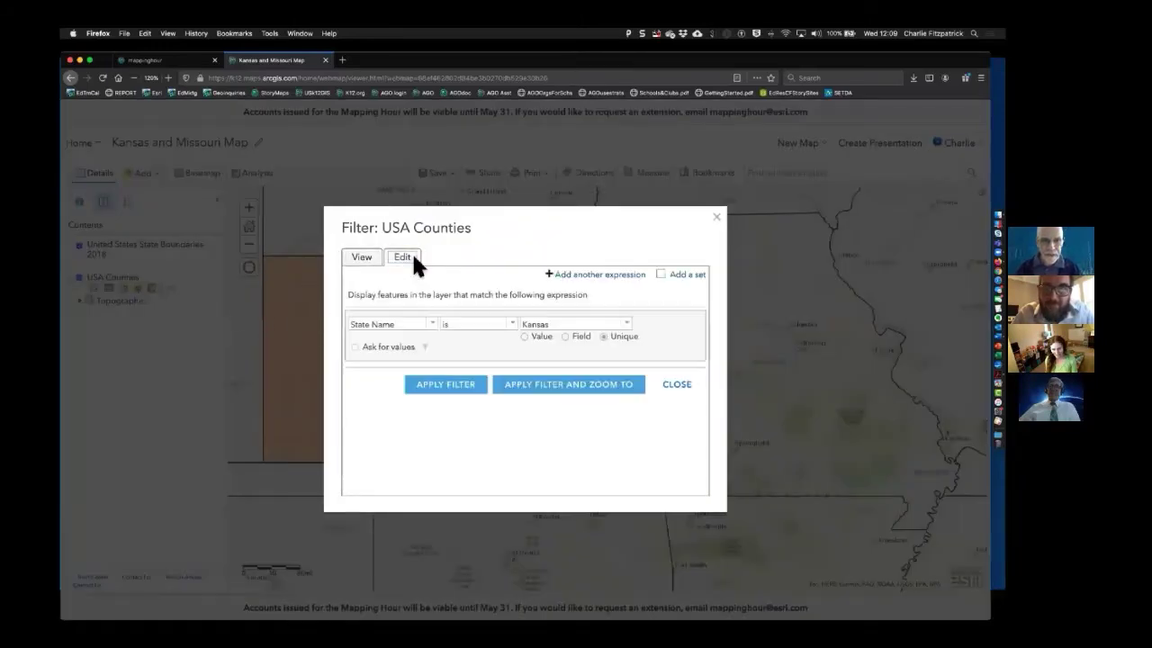
left_click(627, 324)
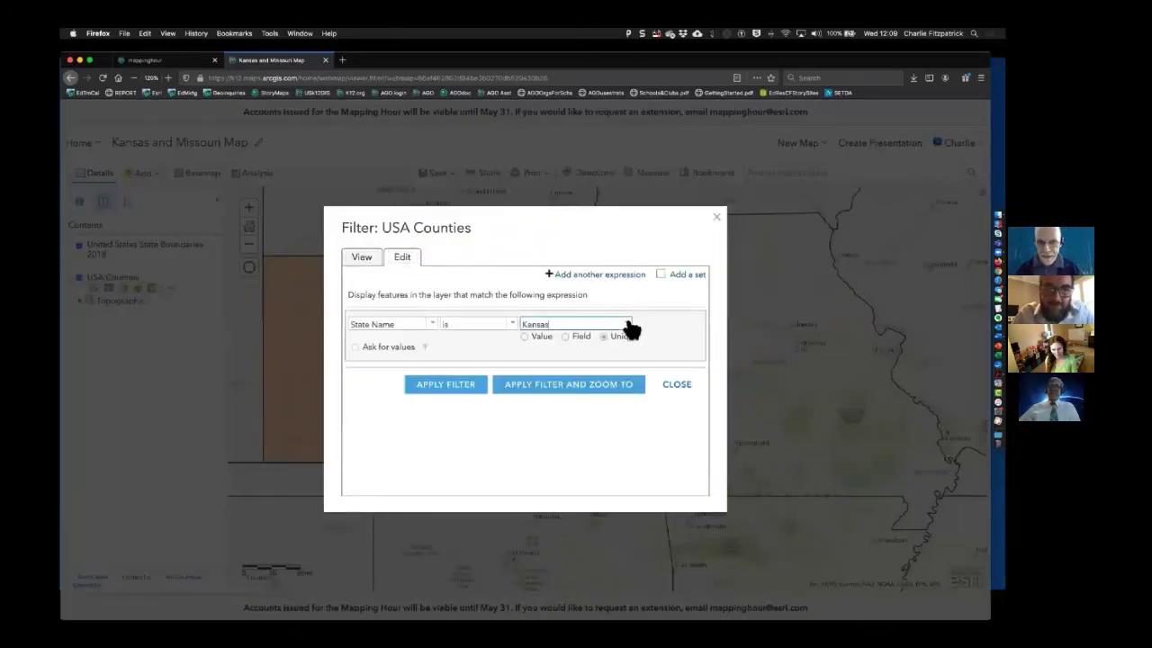
scroll(628, 372, "down", 5)
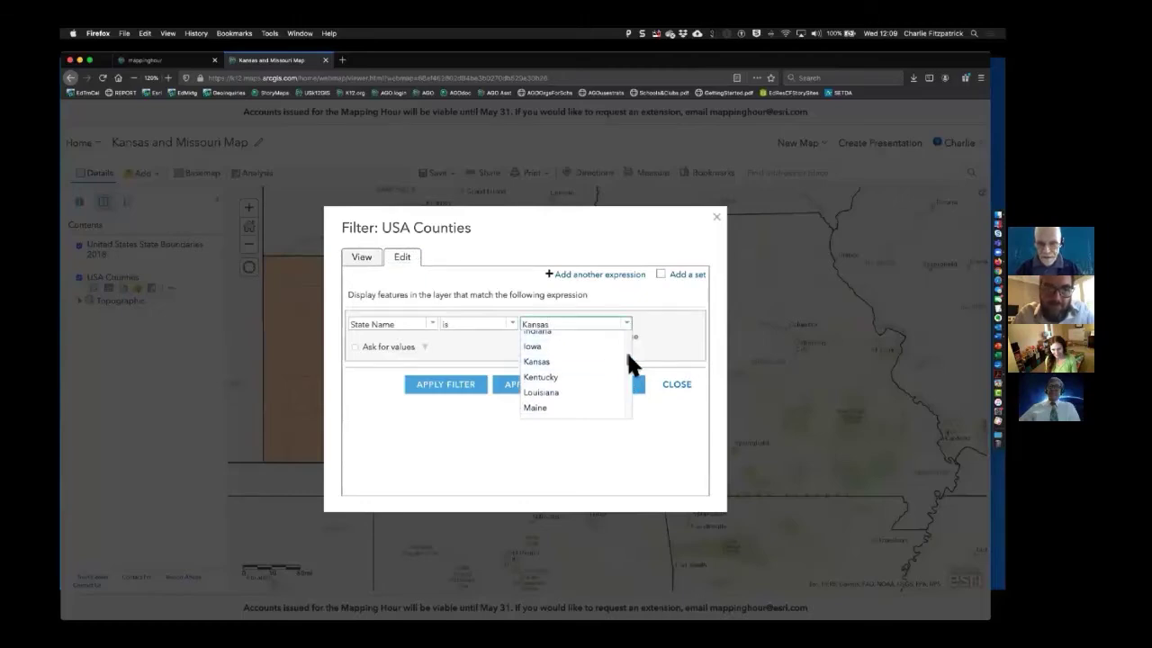
scroll(634, 374, "down", 2)
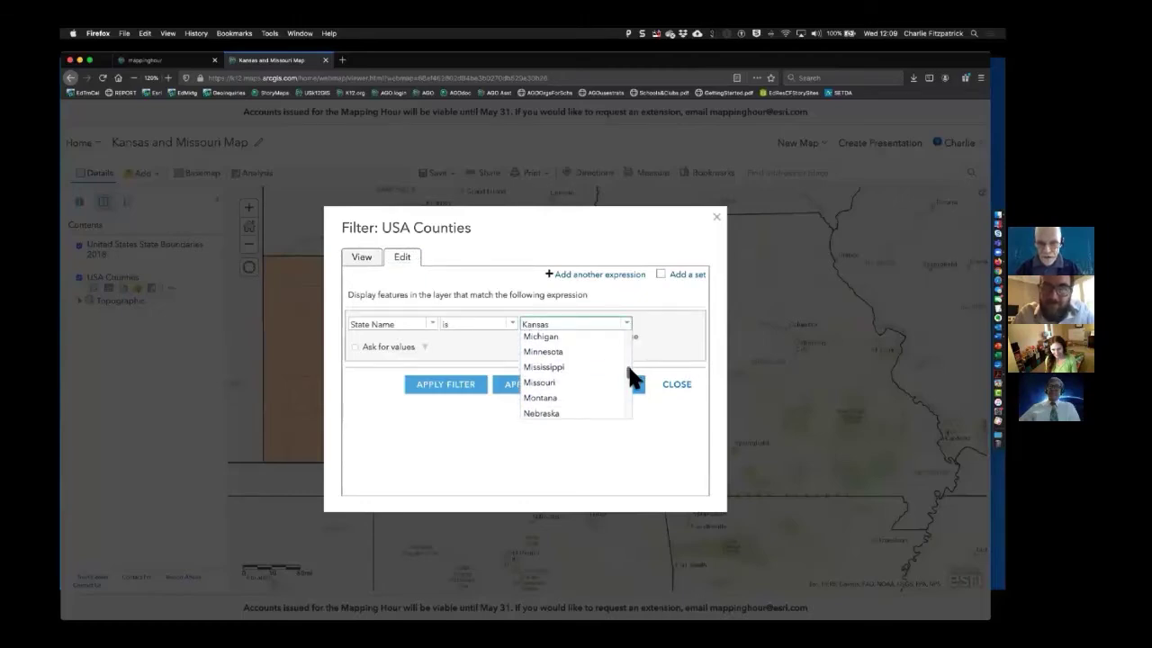
left_click(544, 383)
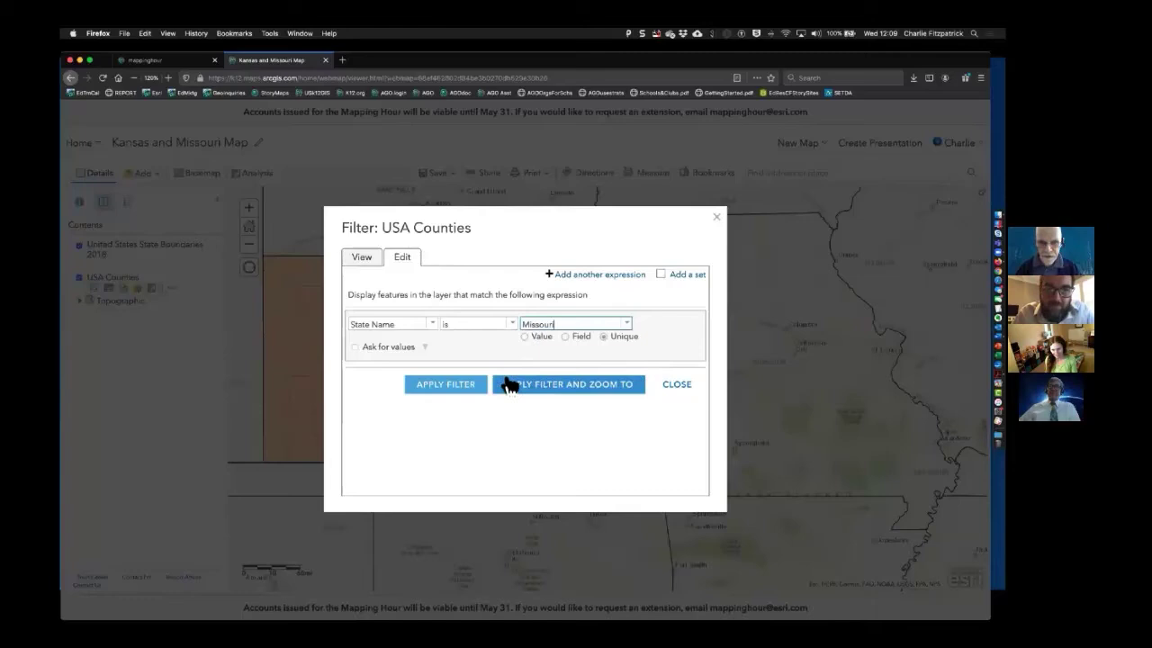
left_click(461, 384)
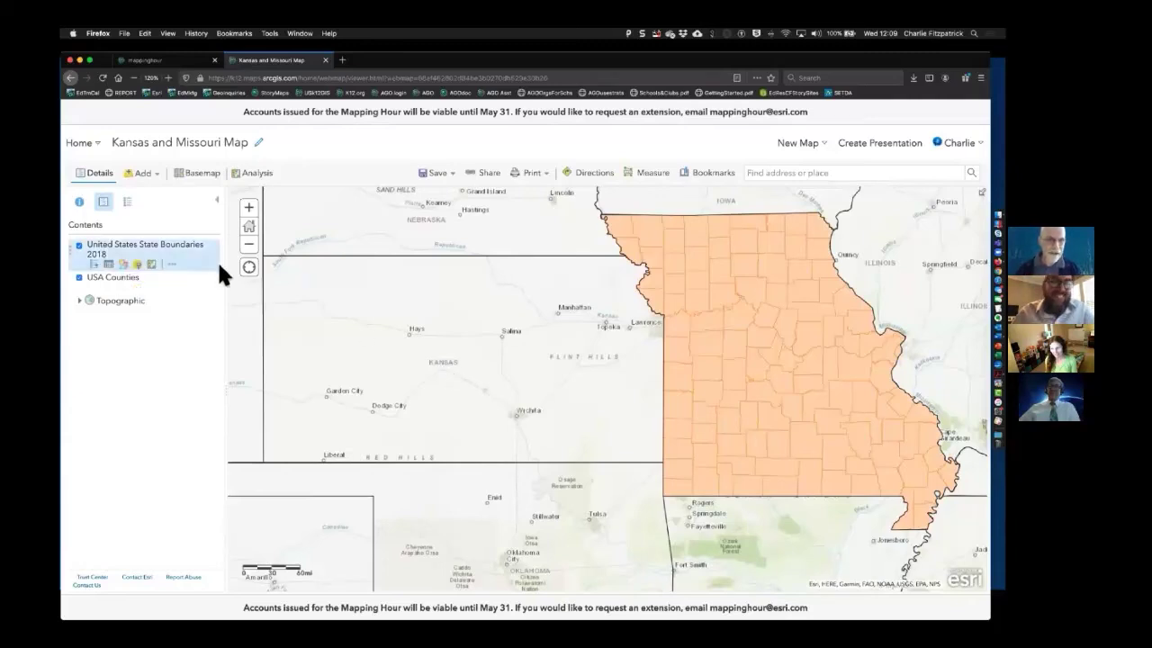
left_click(138, 287)
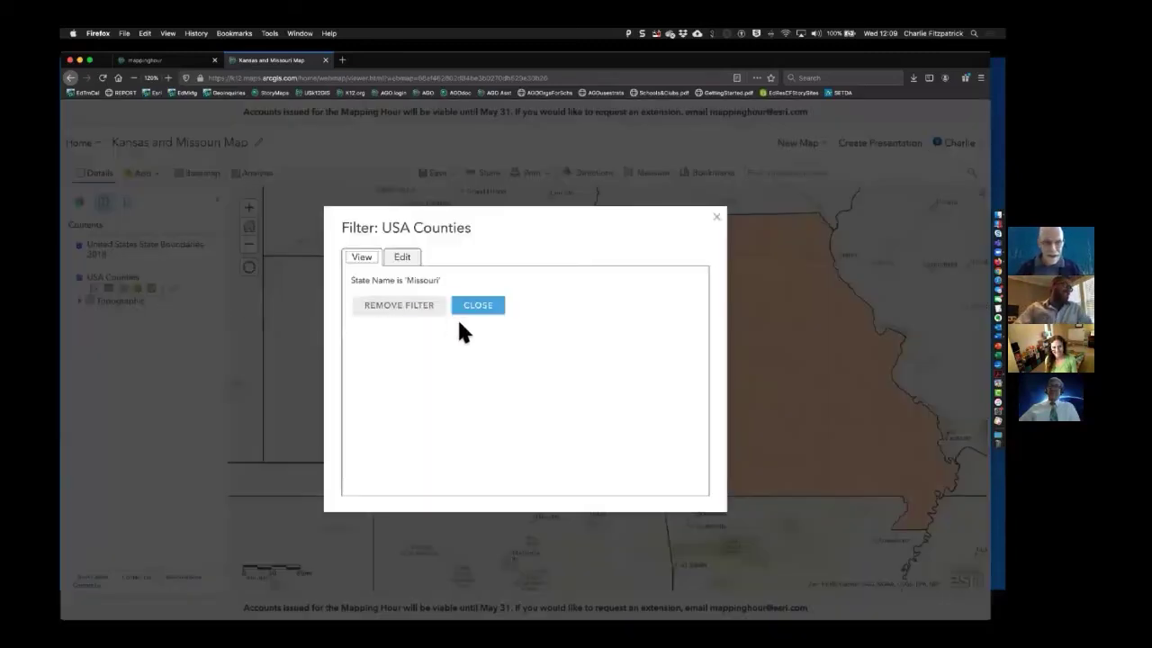
left_click(404, 260)
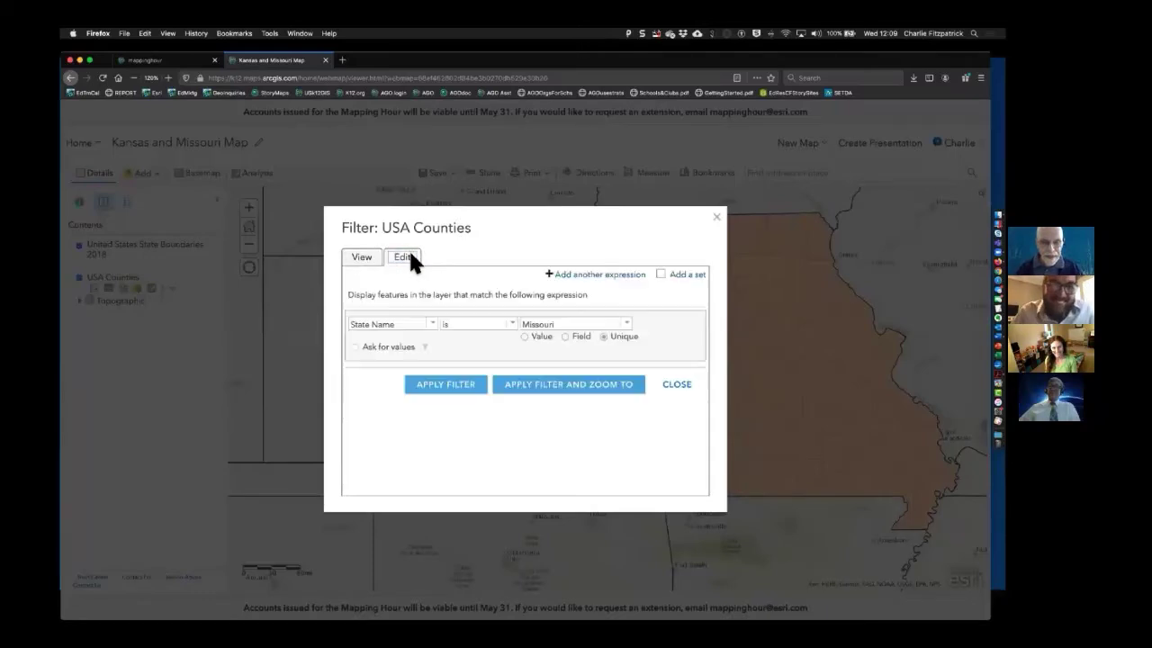
Step: Add a second county filter condition, State Name is Kansas, and apply the two-condition filter
left_click(597, 275)
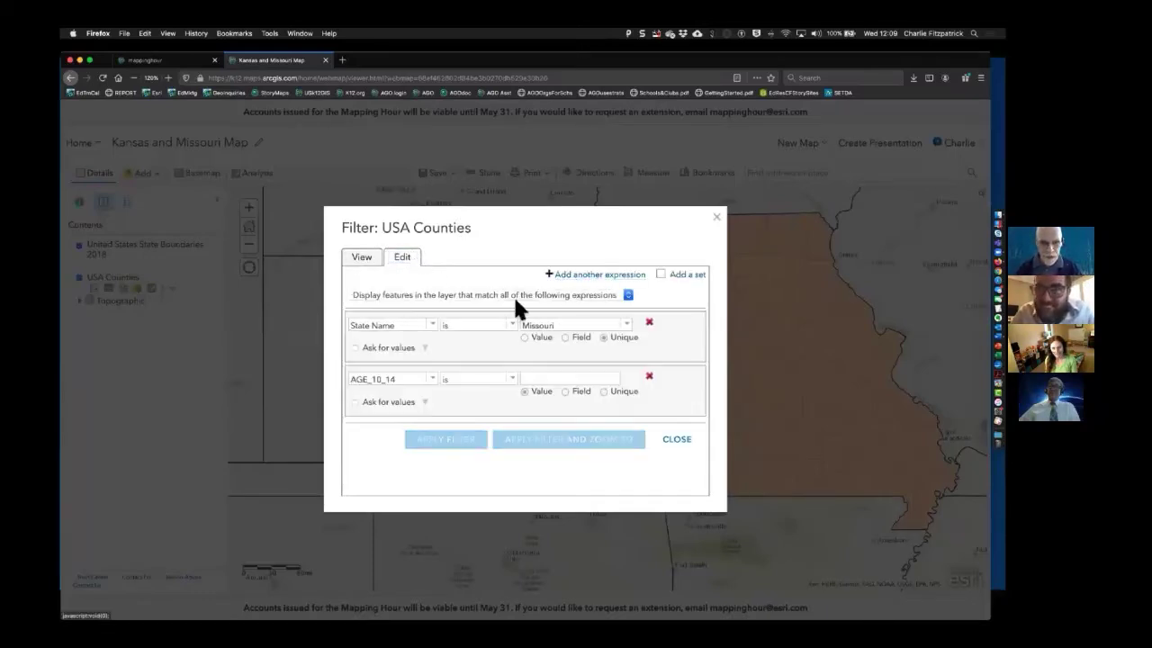
left_click(433, 382)
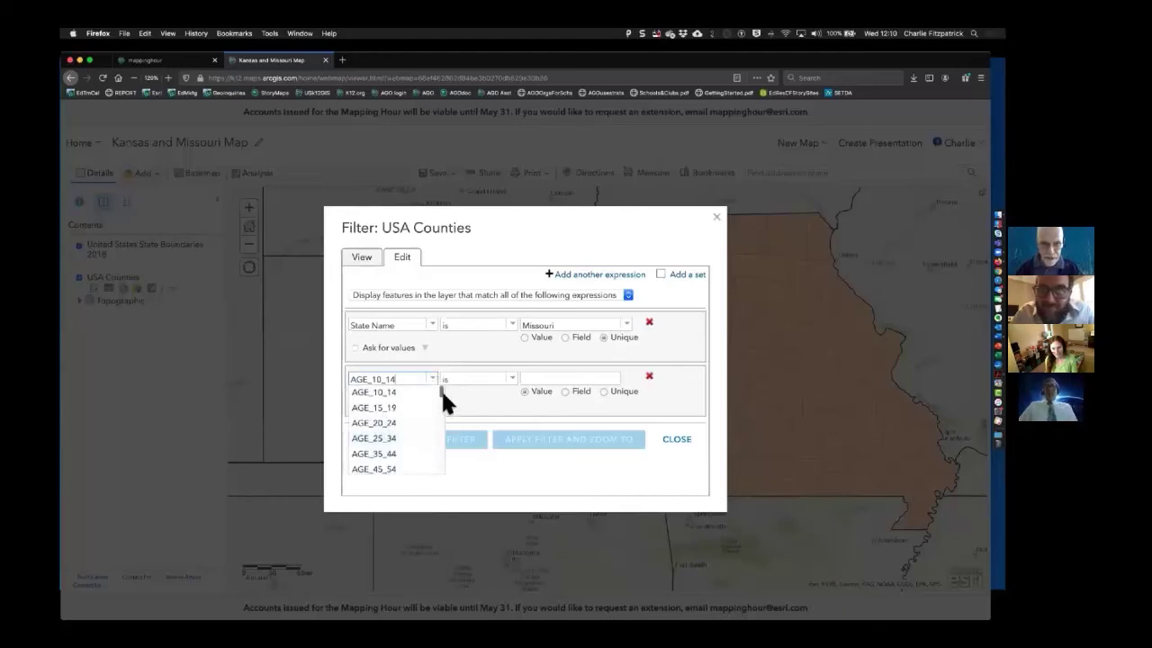
left_click_drag(441, 389, 437, 461)
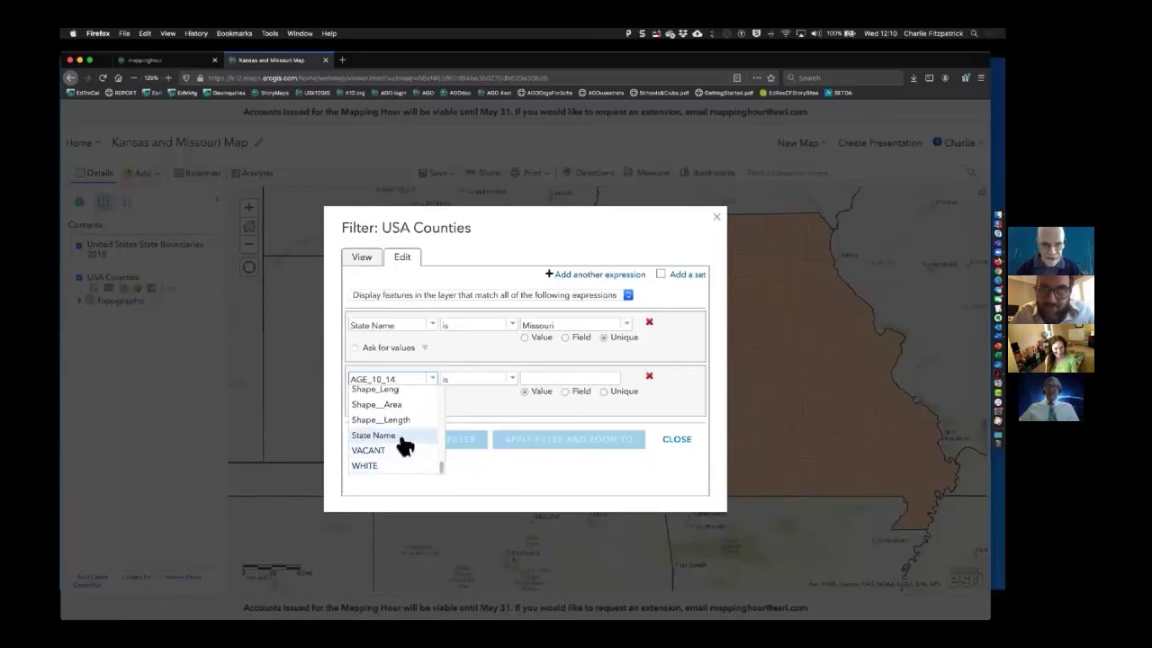
left_click(402, 437)
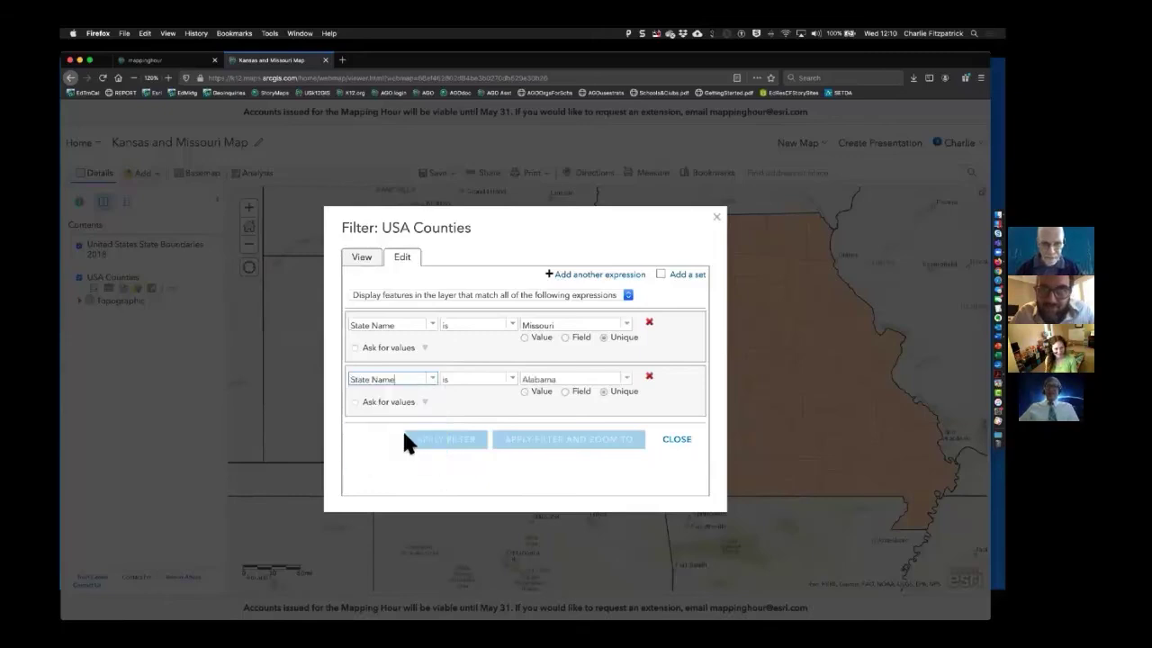
left_click(625, 379)
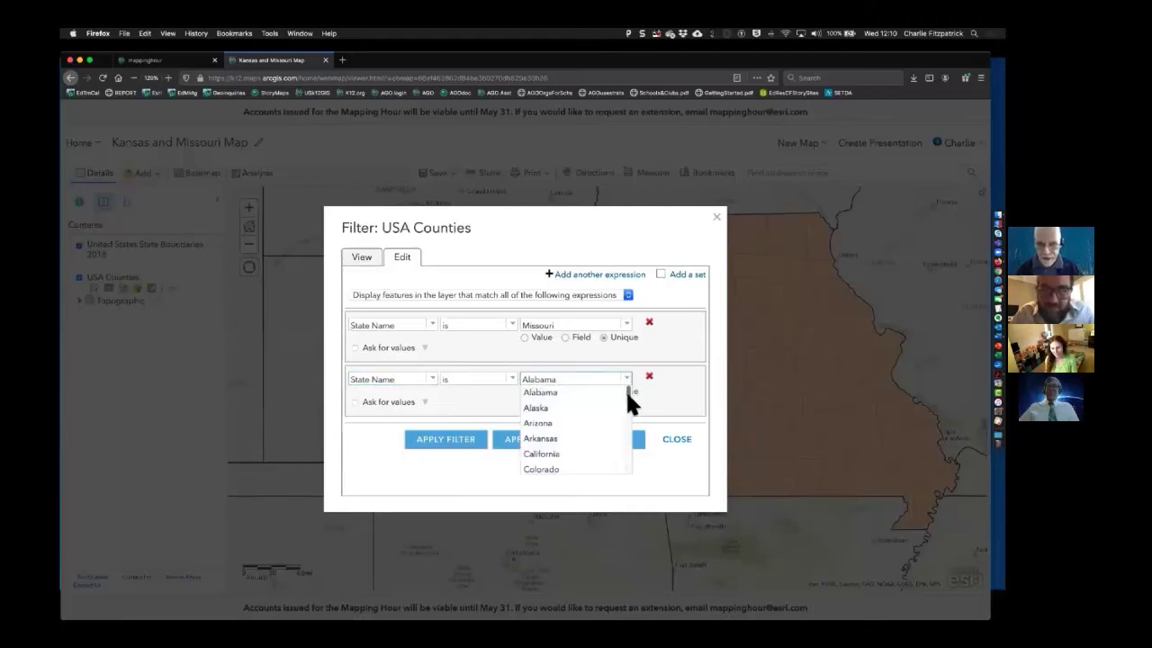
mouse_move(627, 389)
left_mouse_down()
mouse_move(629, 441)
mouse_move(627, 406)
left_mouse_up()
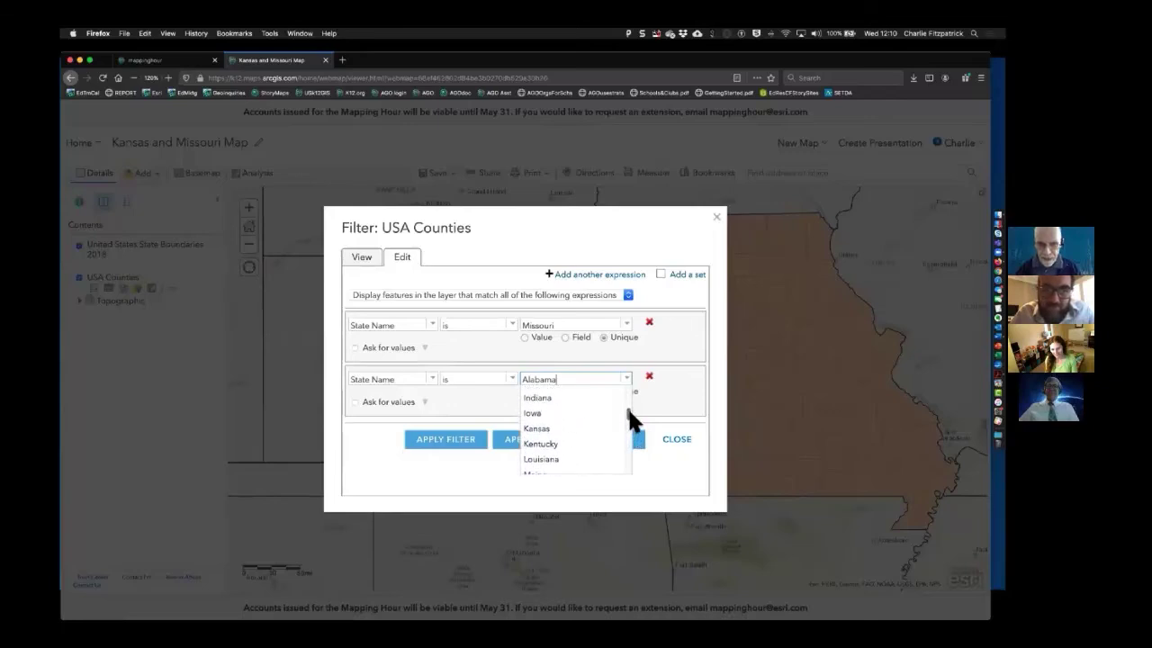
left_click(560, 440)
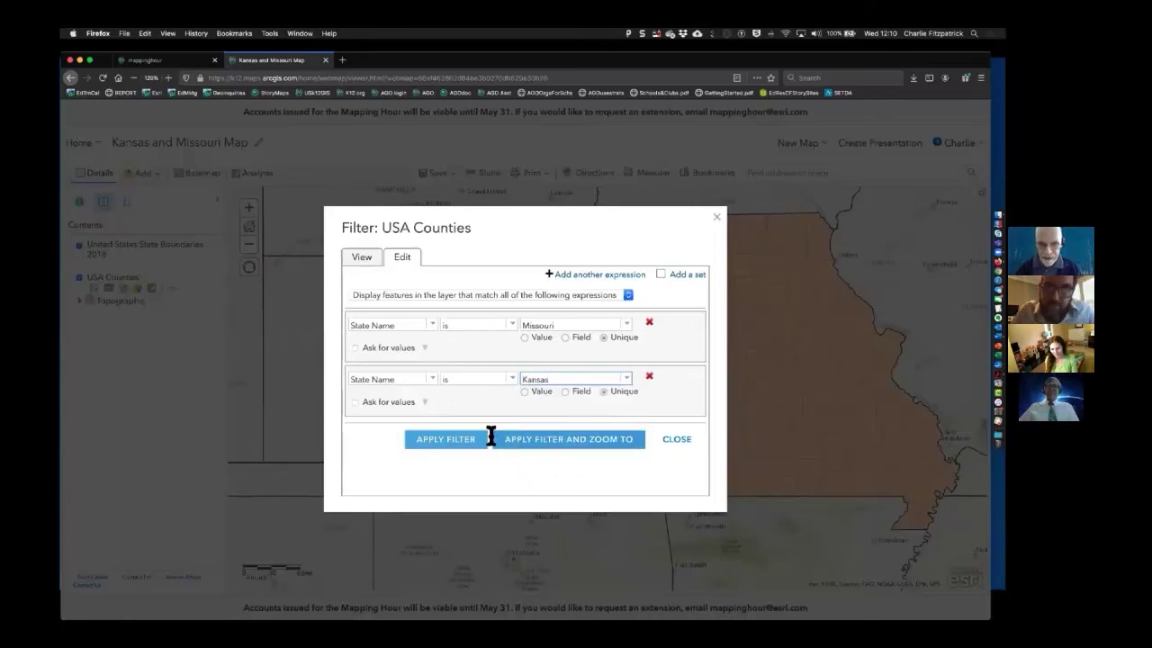
left_click(450, 439)
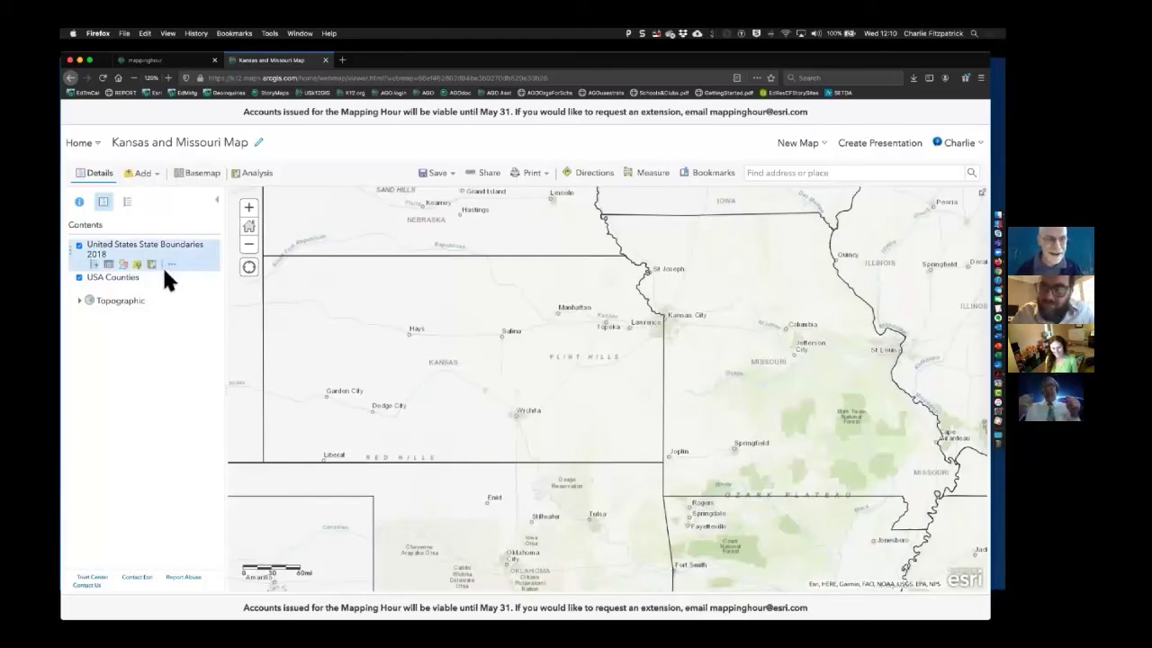
Step: Check the State Boundaries filter without changing it, then bring up the USA Counties filter
left_click(139, 263)
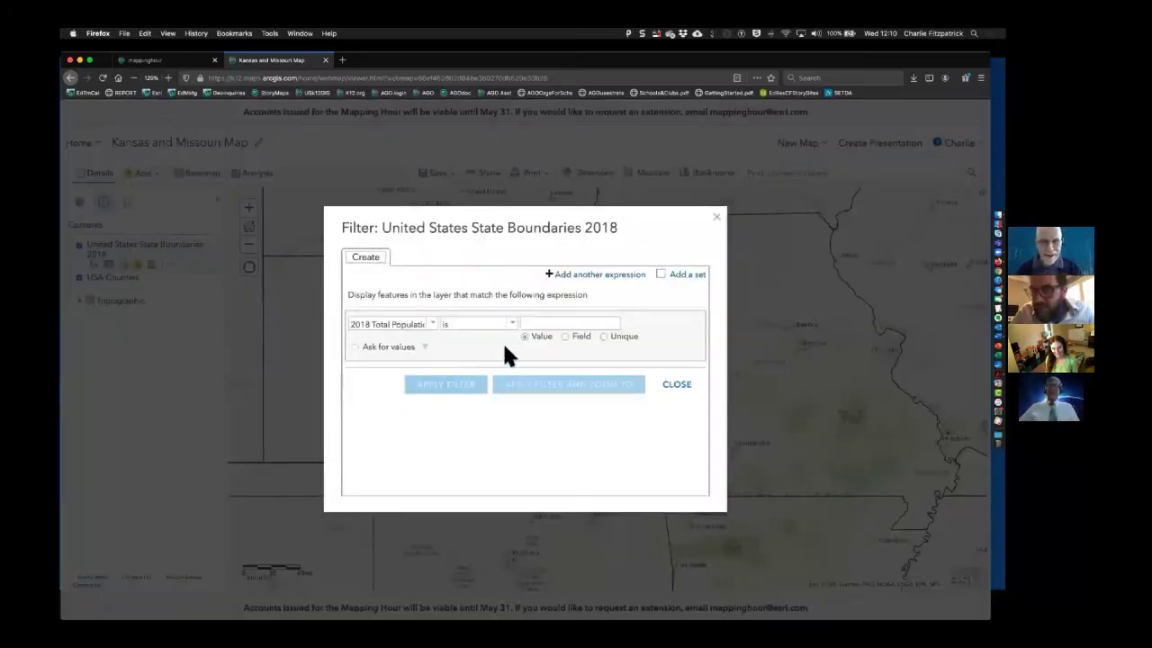
left_click(717, 219)
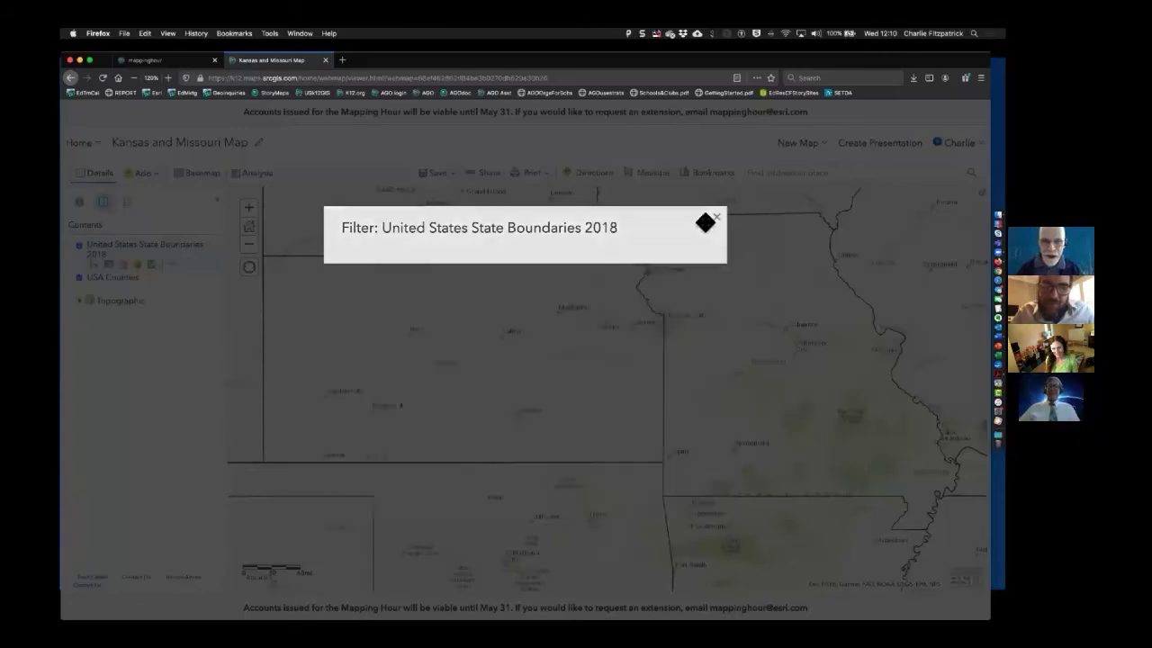
left_click(138, 263)
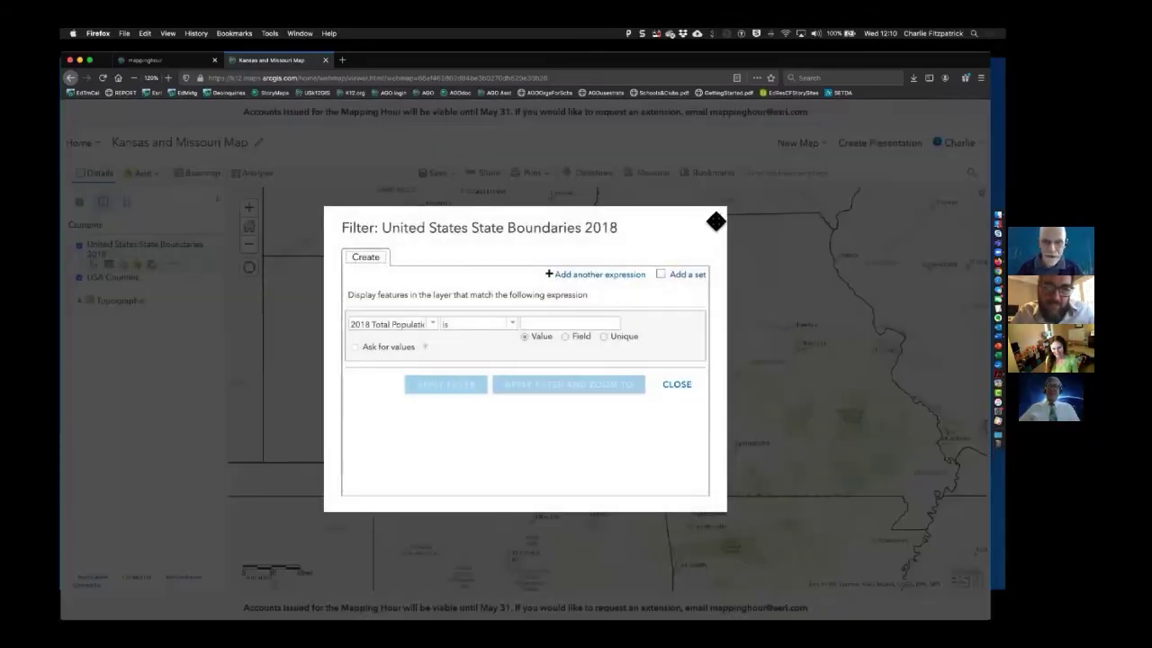
left_click(716, 218)
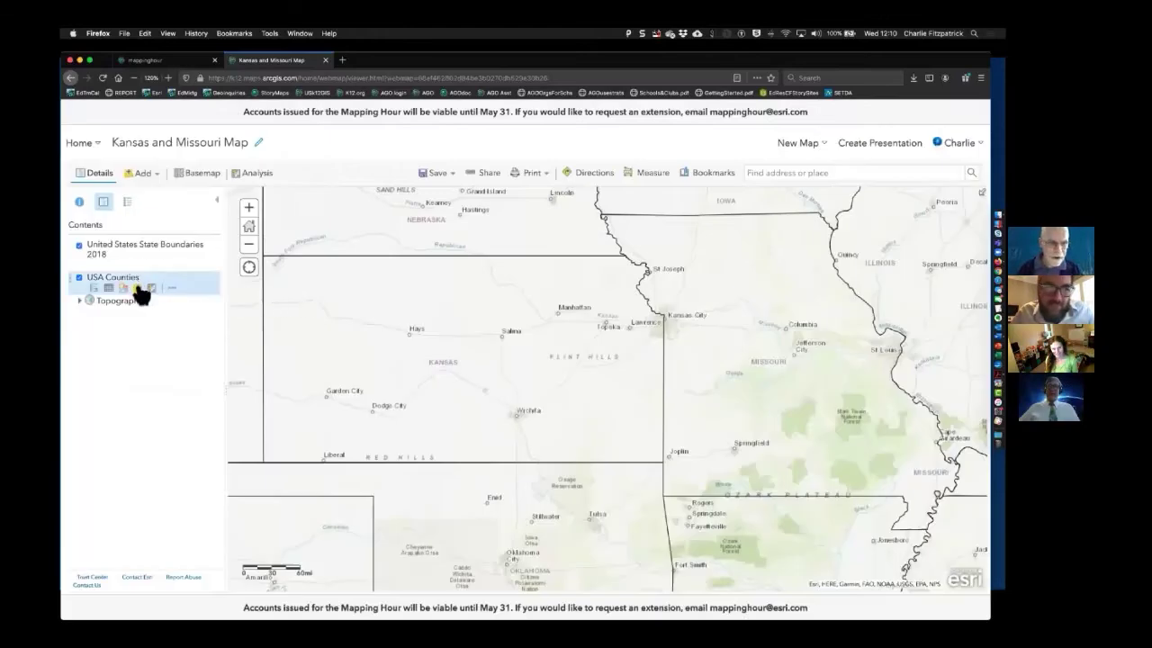
left_click(136, 288)
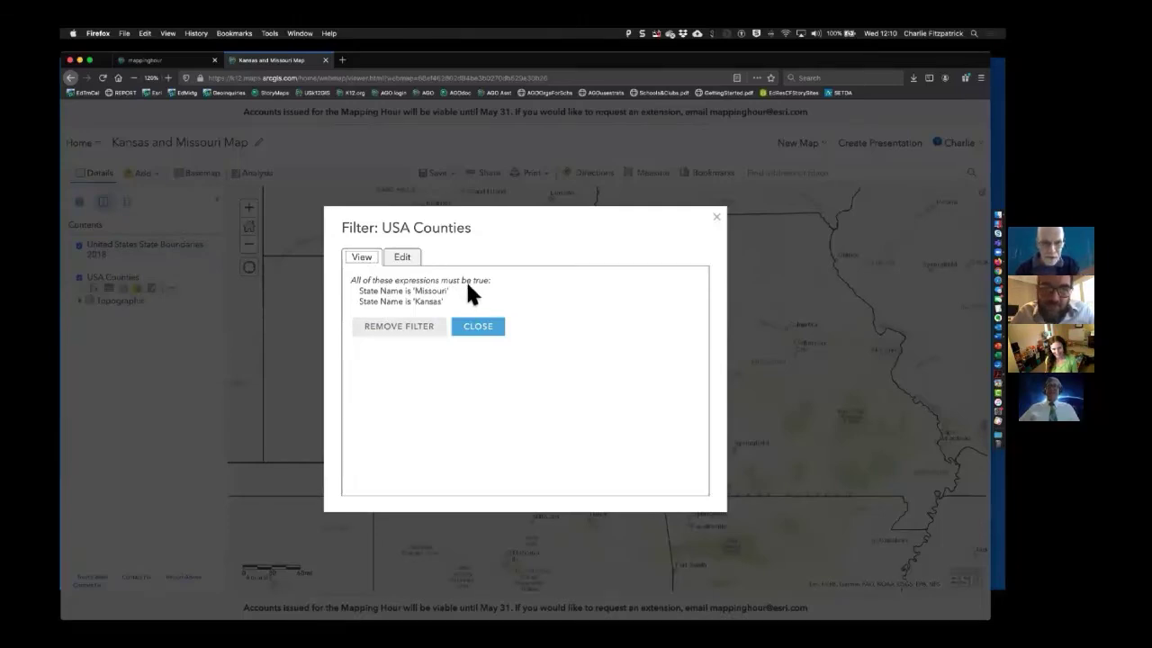
Step: Switch the county filter to 'match any of the following expressions' and apply it
left_click(406, 256)
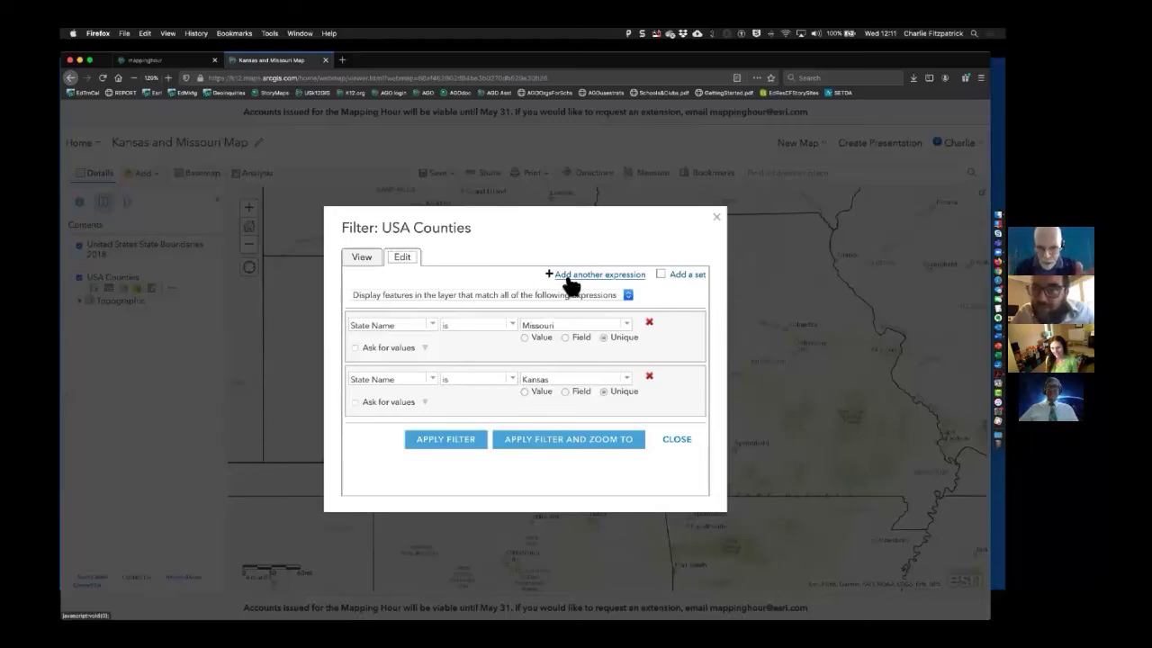
left_click(628, 296)
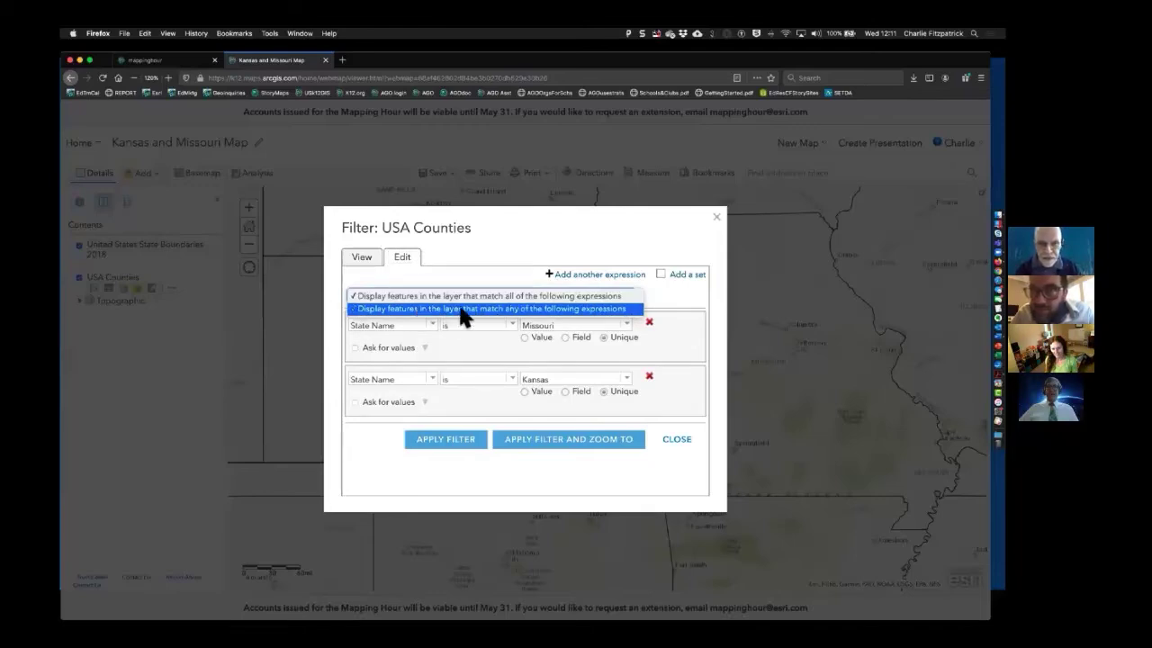
left_click(532, 308)
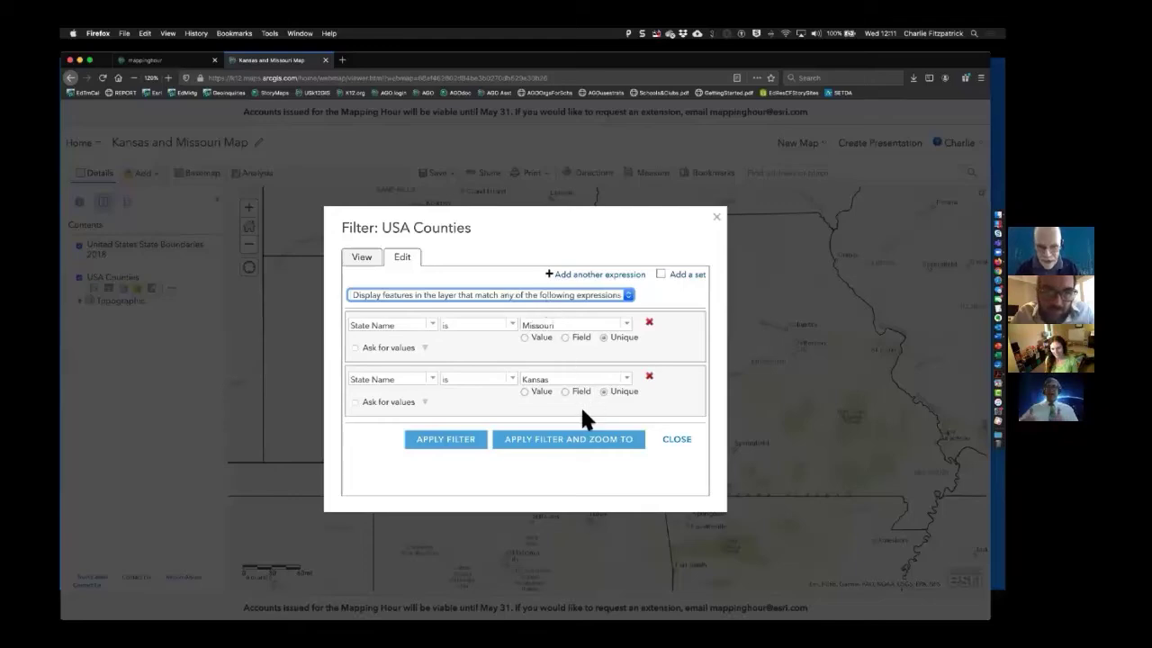
left_click(470, 447)
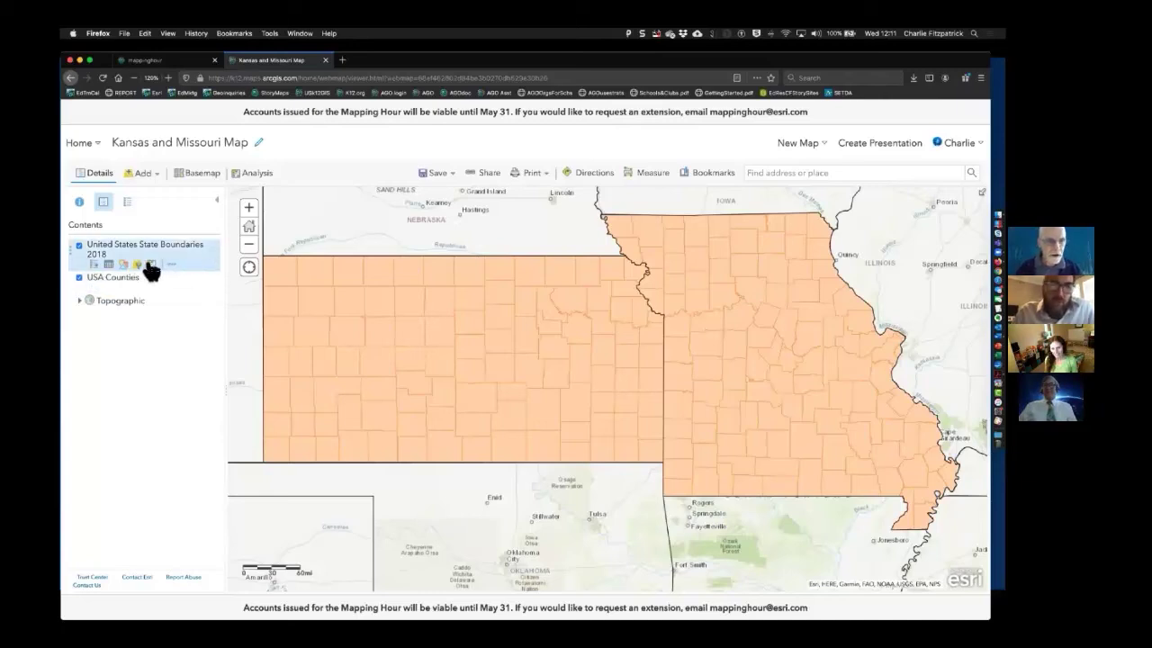
left_click(537, 273)
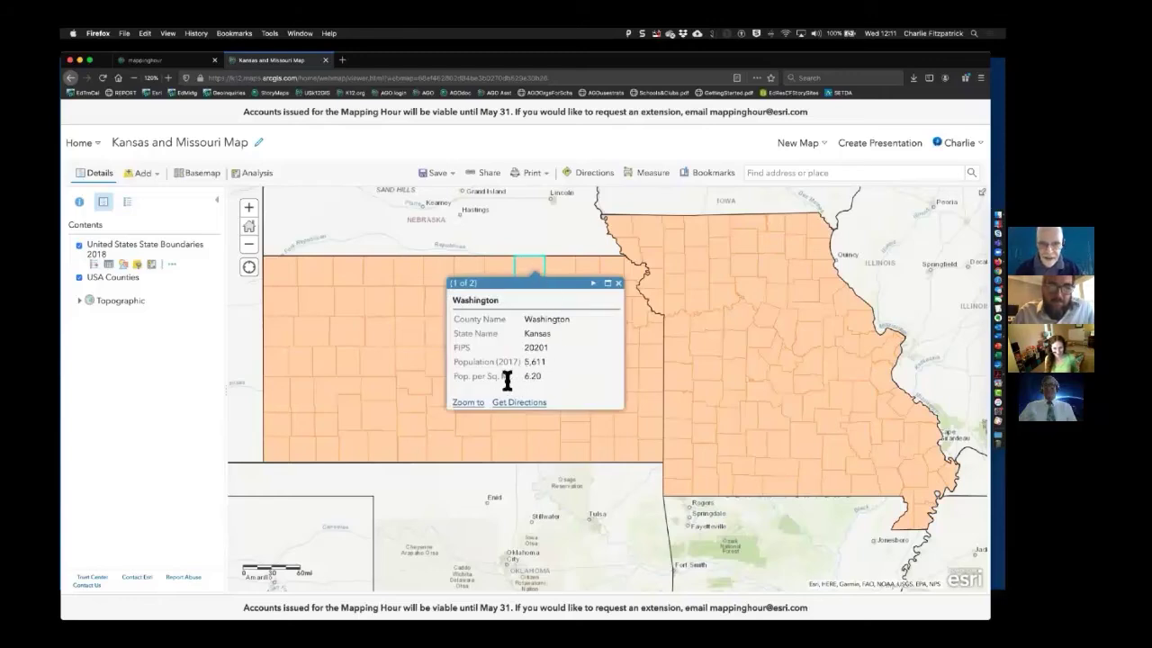
left_click(618, 283)
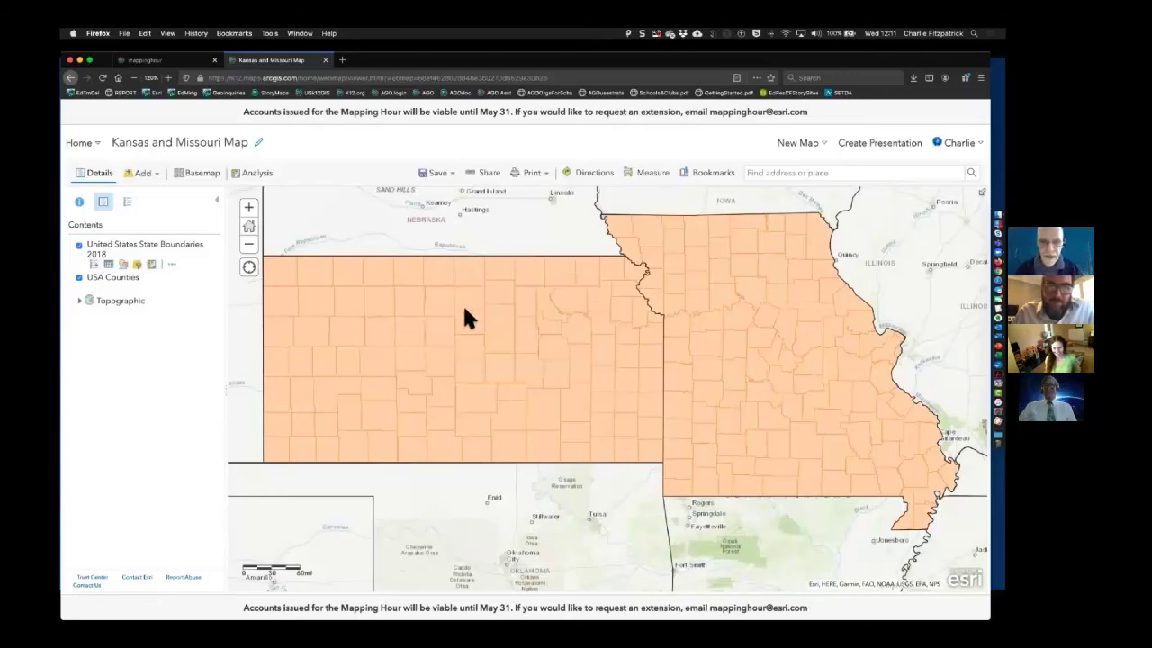
left_click(124, 265)
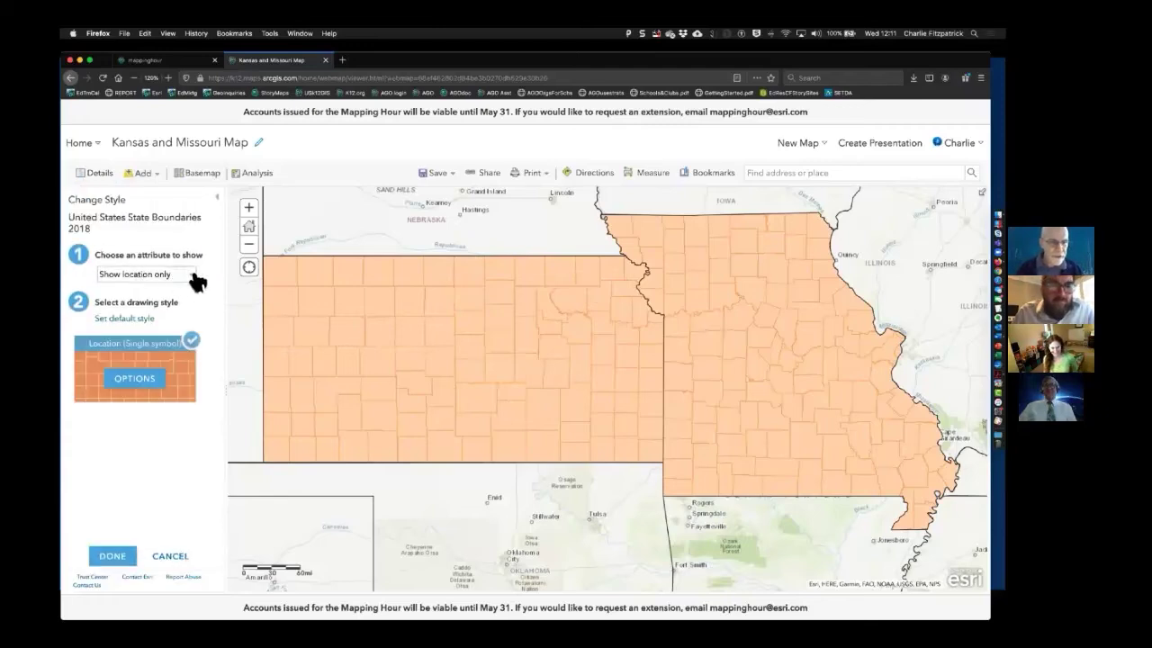
left_click(198, 283)
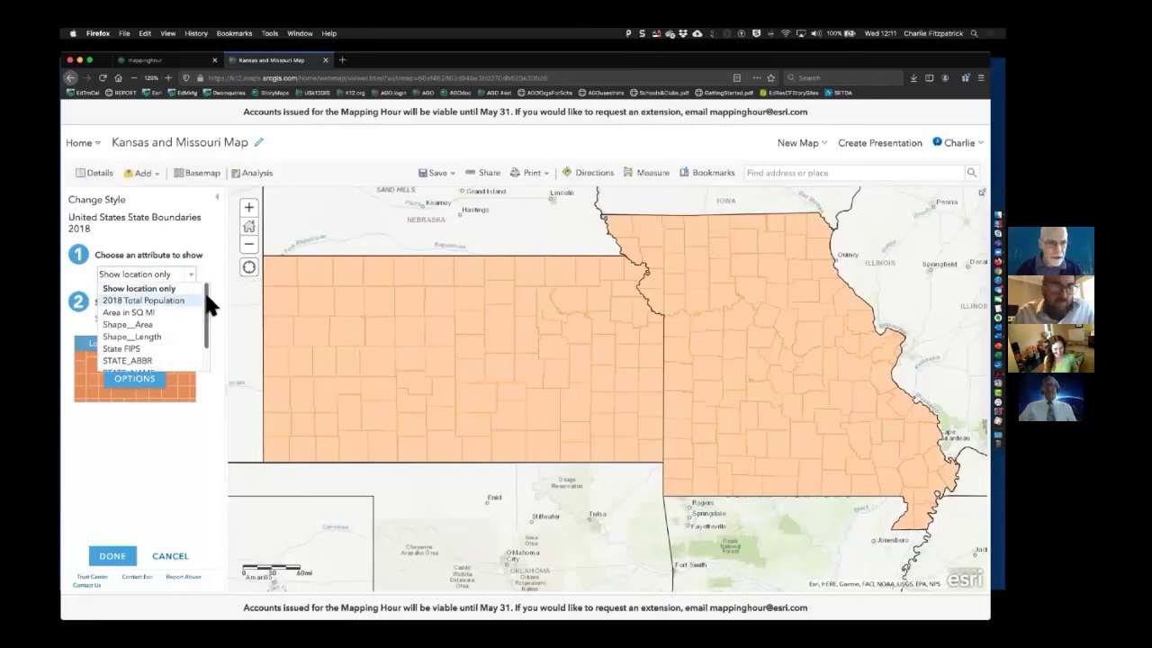
left_click(184, 301)
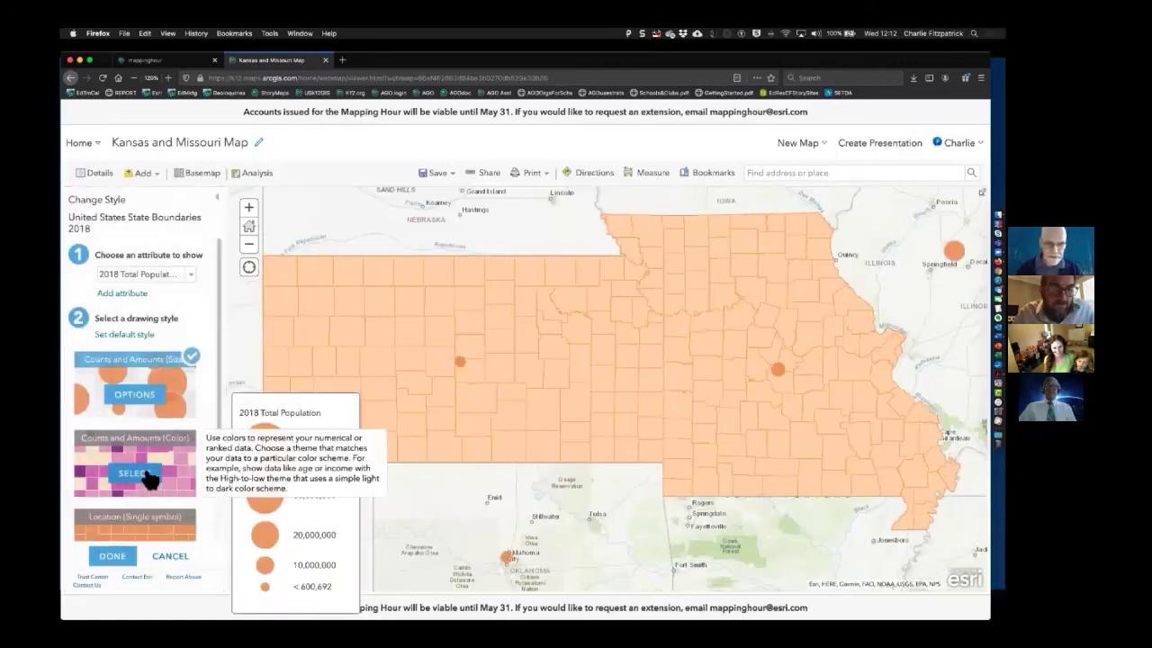
left_click(144, 475)
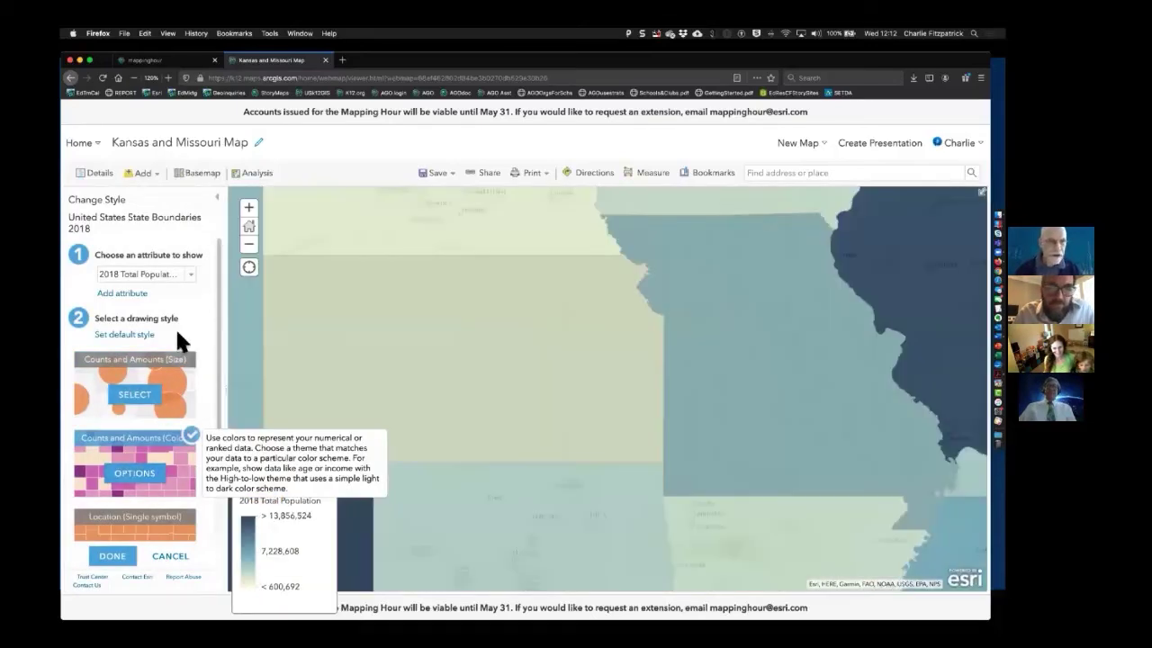
left_click(216, 198)
mouse_move(162, 275)
mouse_move(136, 290)
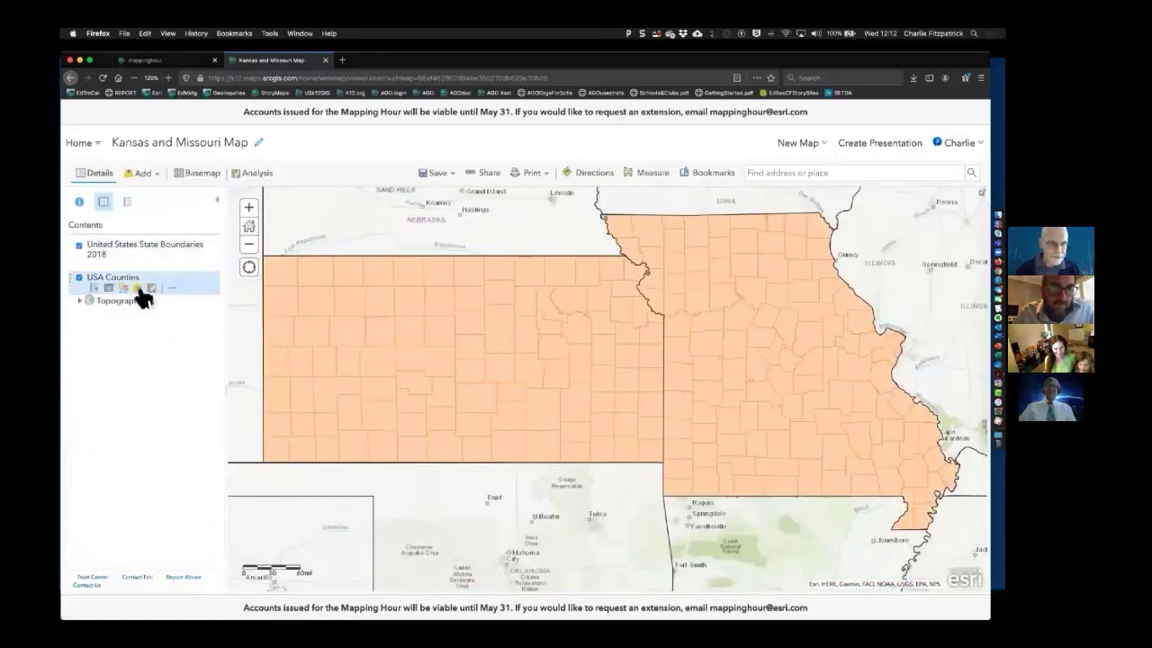
Step: Style USA Counties by Population per Sq. Mi. using Counts and Amounts (Color), and bring up its symbols
left_click(124, 287)
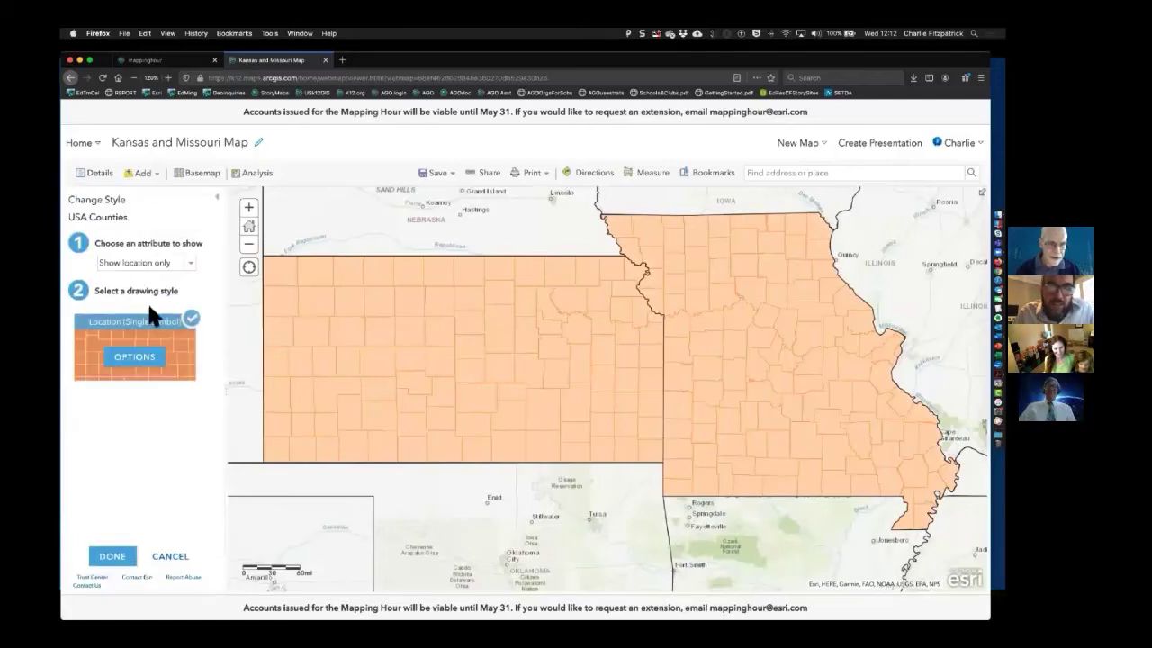
left_click(181, 265)
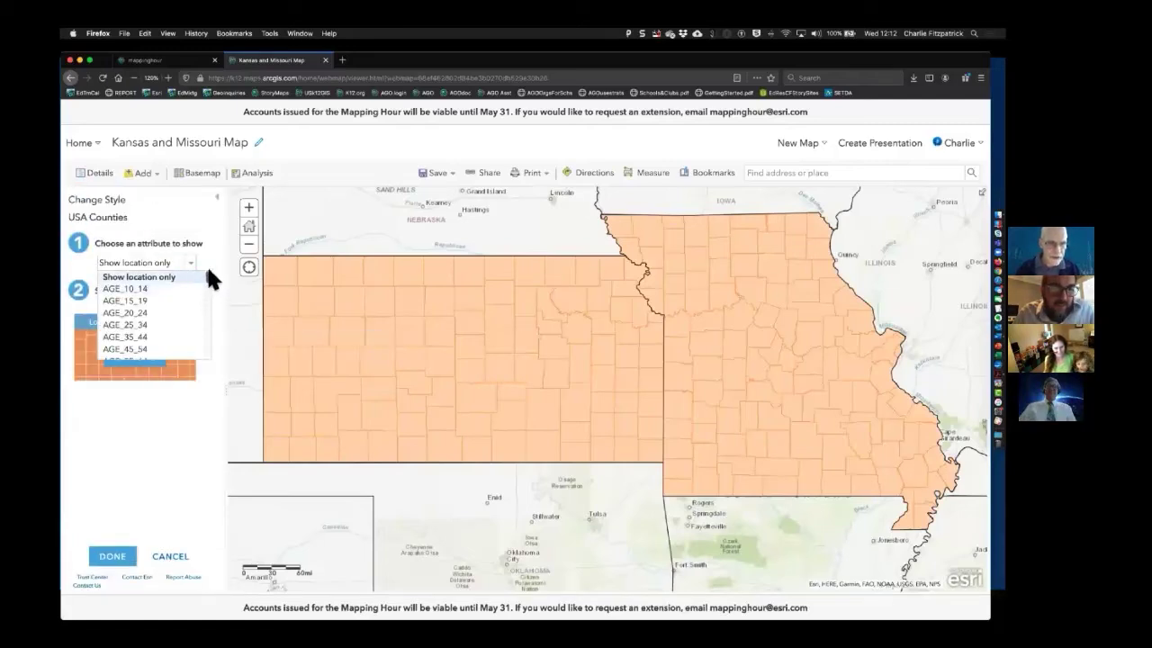
left_click_drag(206, 270, 204, 340)
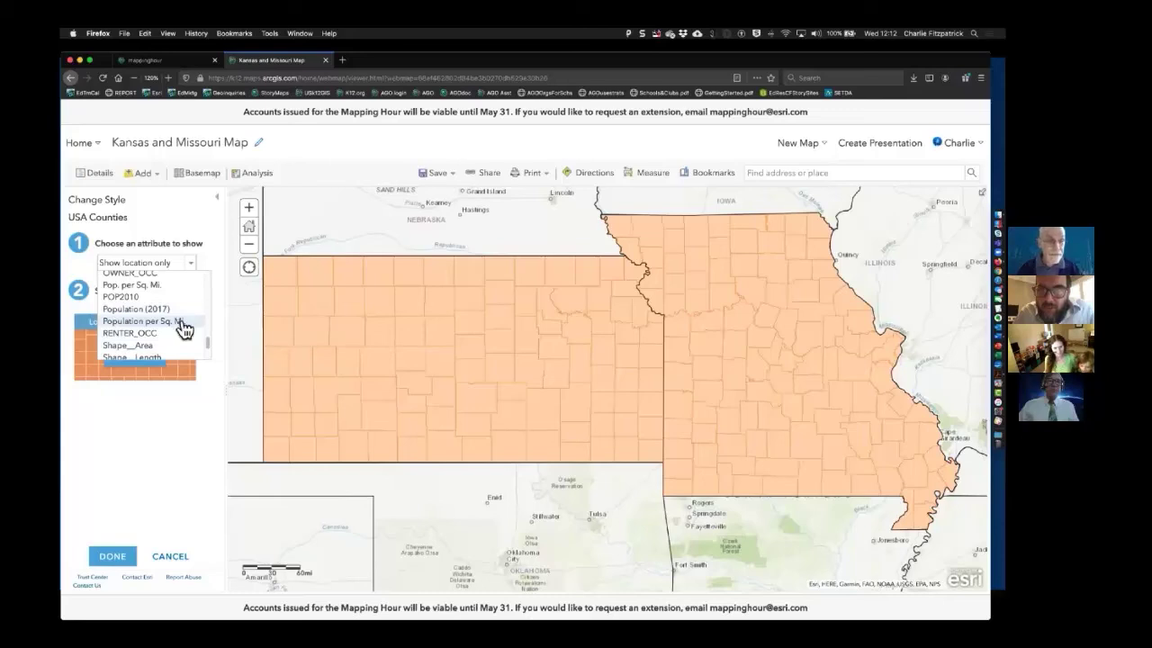
left_click(182, 322)
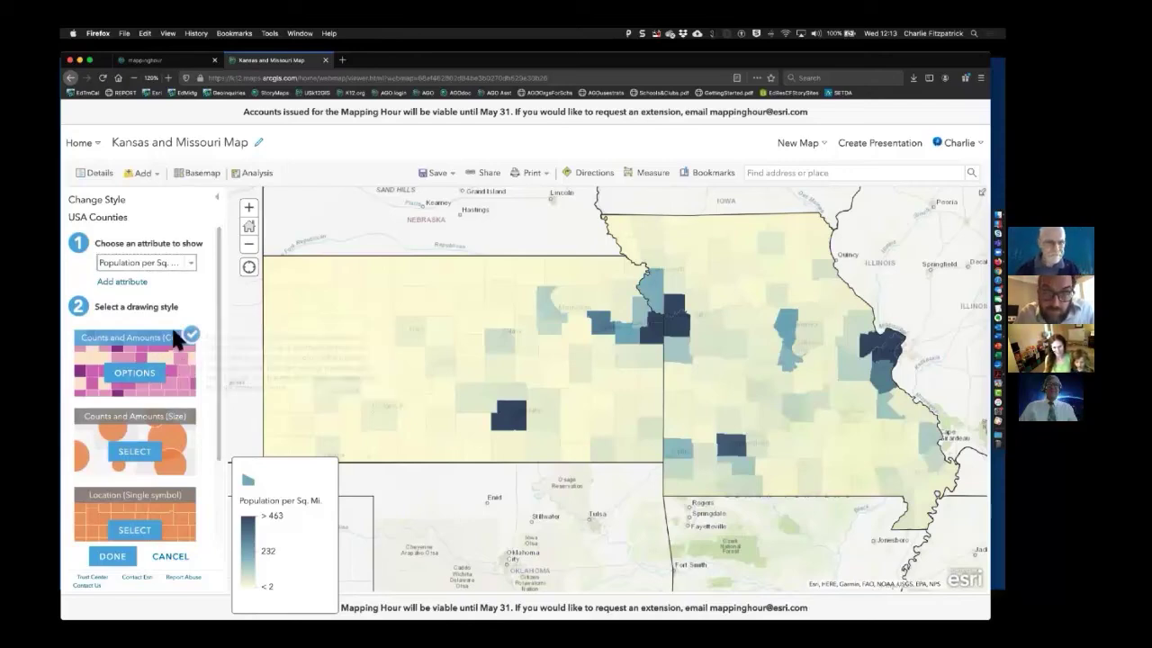
left_click(147, 374)
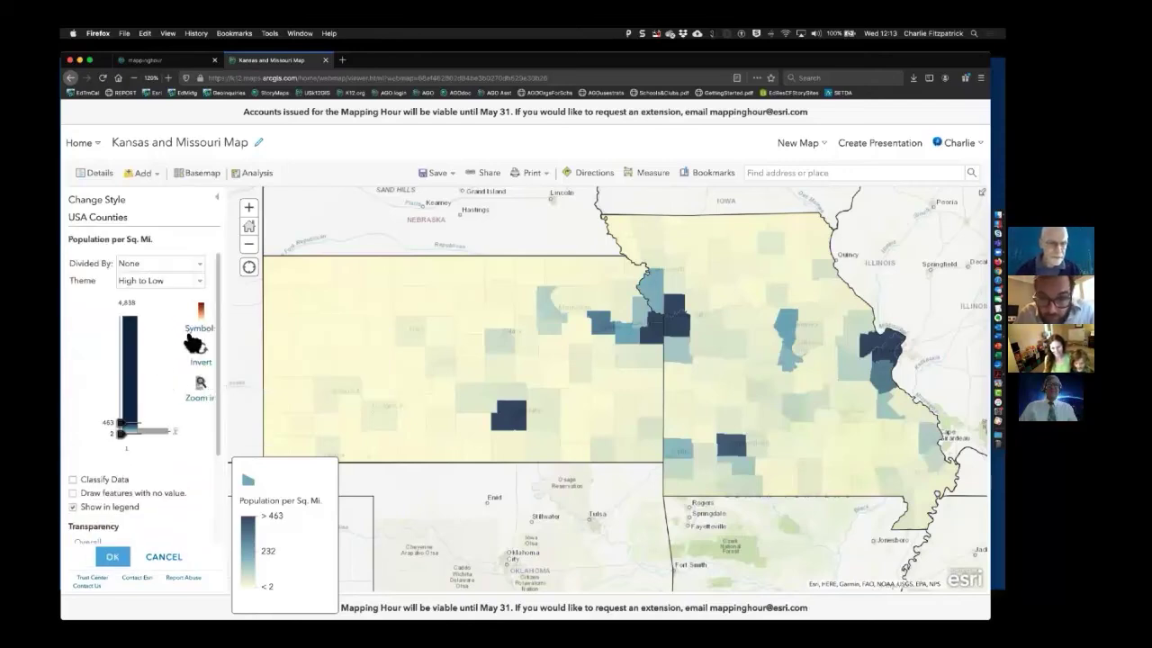
left_click(198, 321)
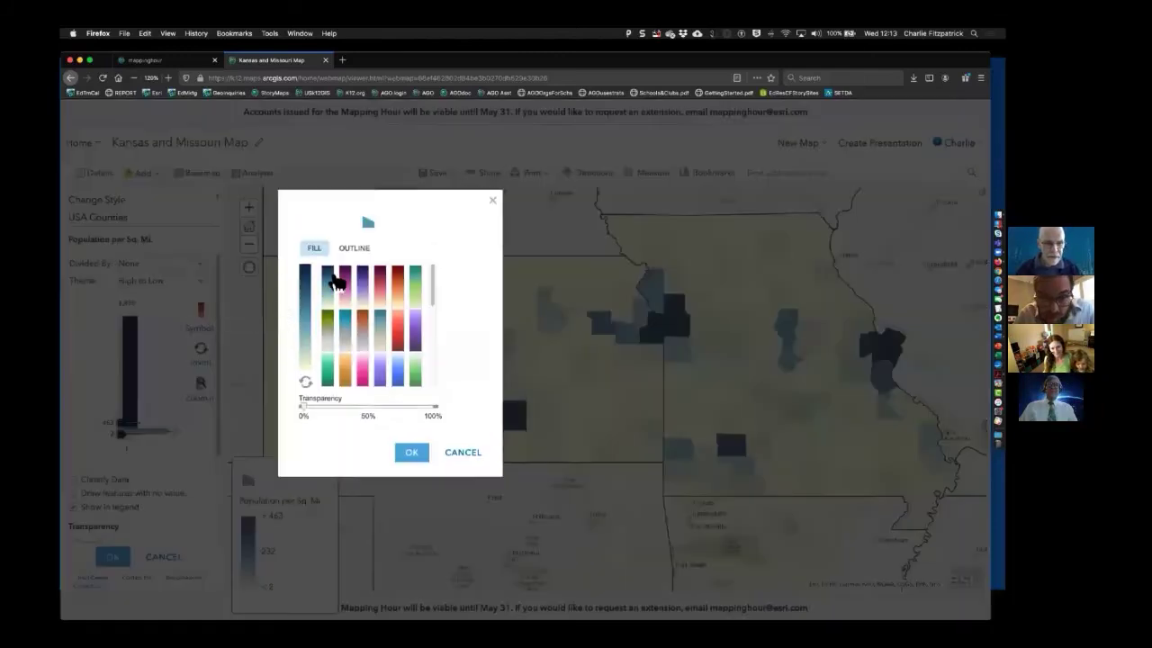
Step: Give county outlines colour #1A1A1A, no auto-adjust, 0% transparency and a new width, then apply
left_click(353, 249)
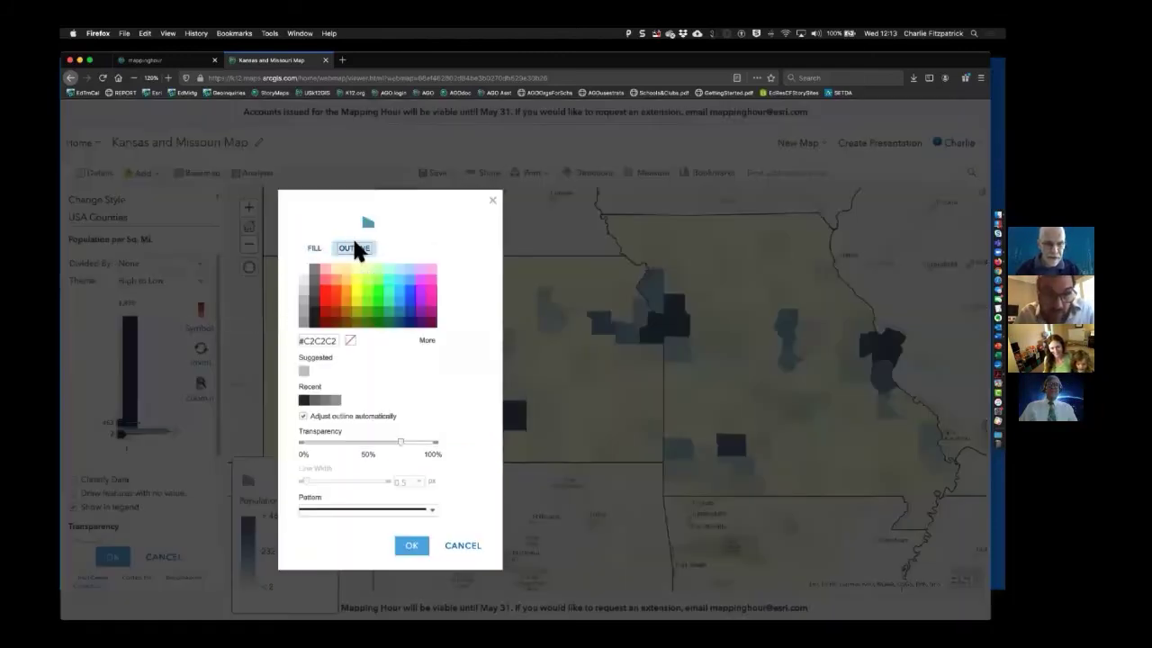
left_click(315, 322)
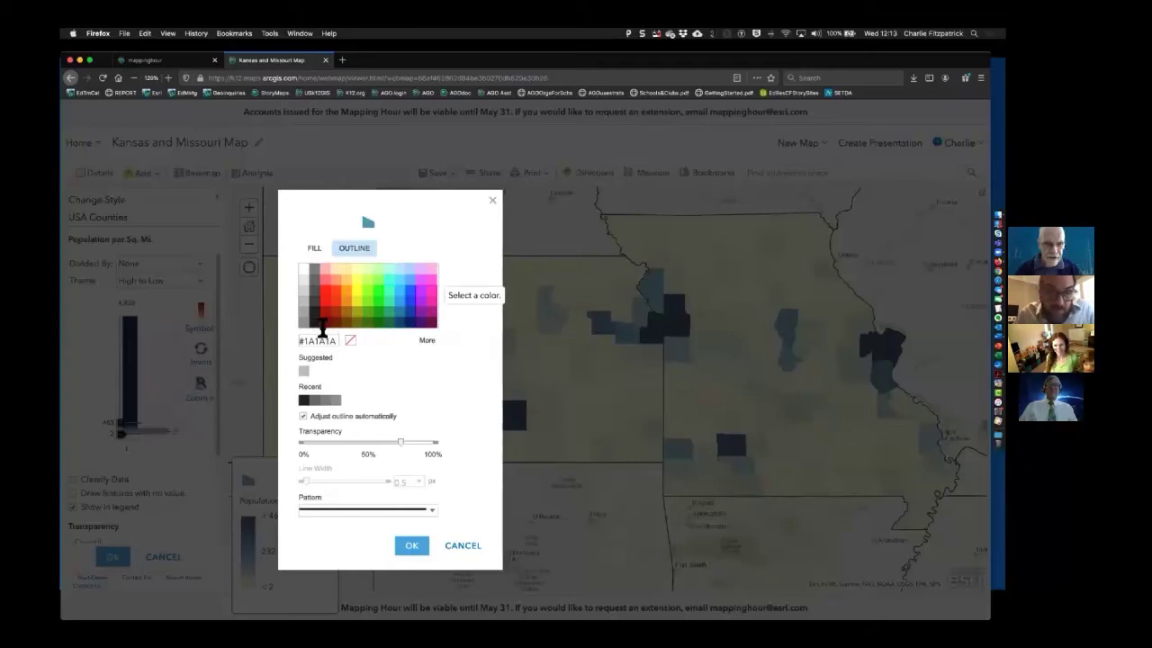
left_click(304, 416)
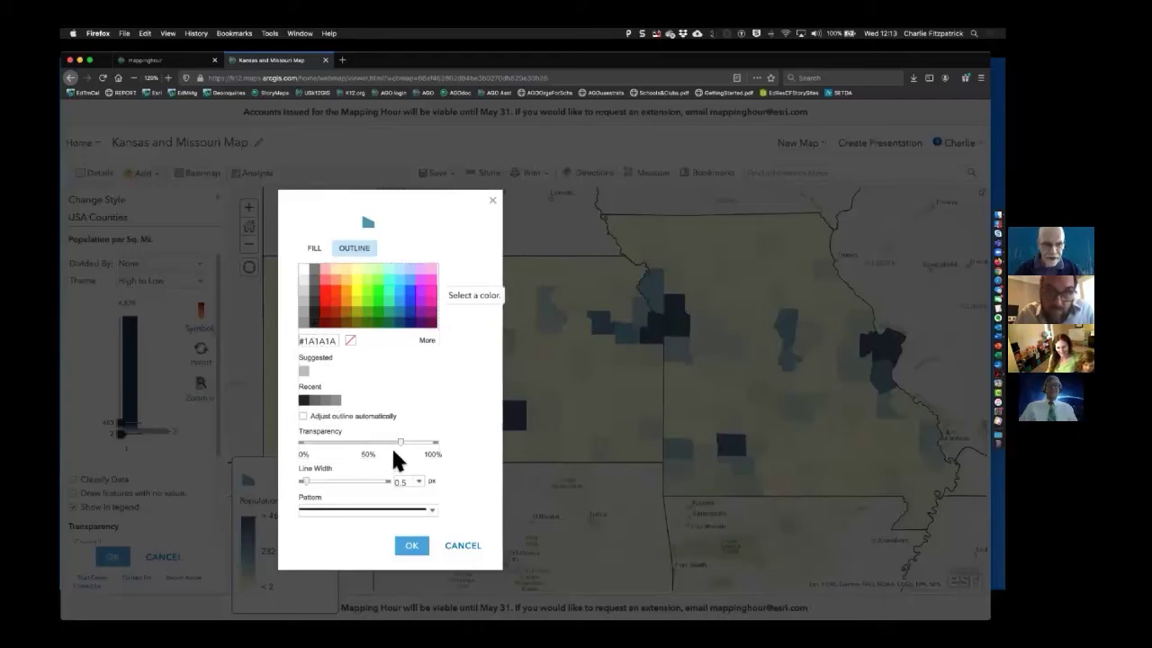
left_click_drag(399, 442, 303, 442)
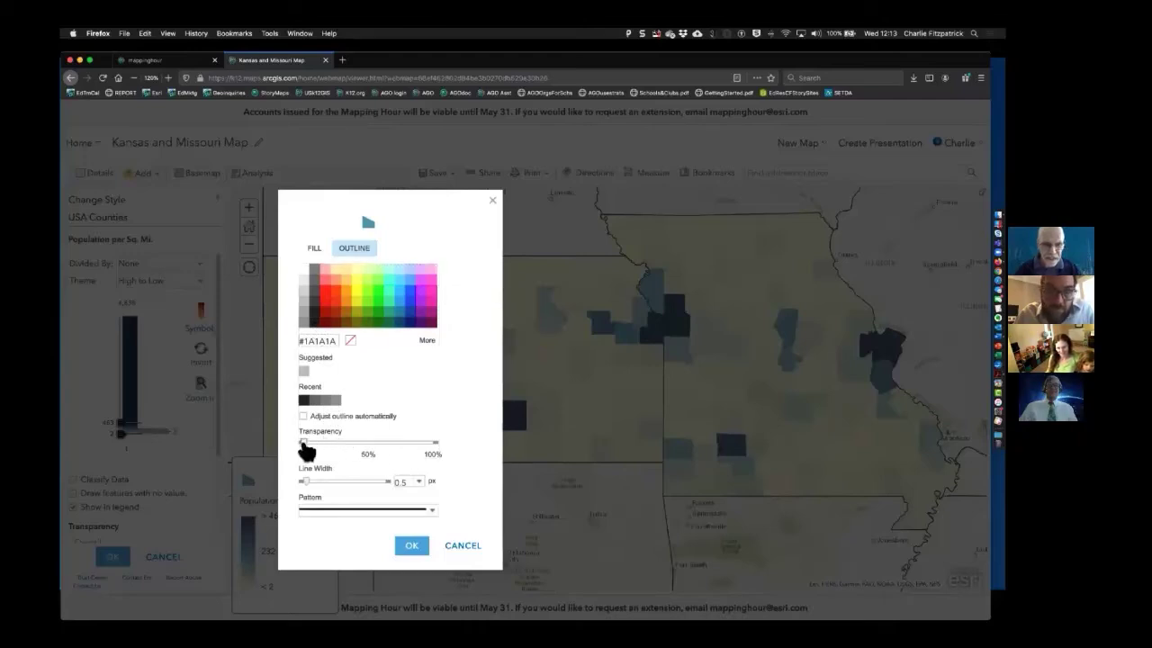
left_click(419, 484)
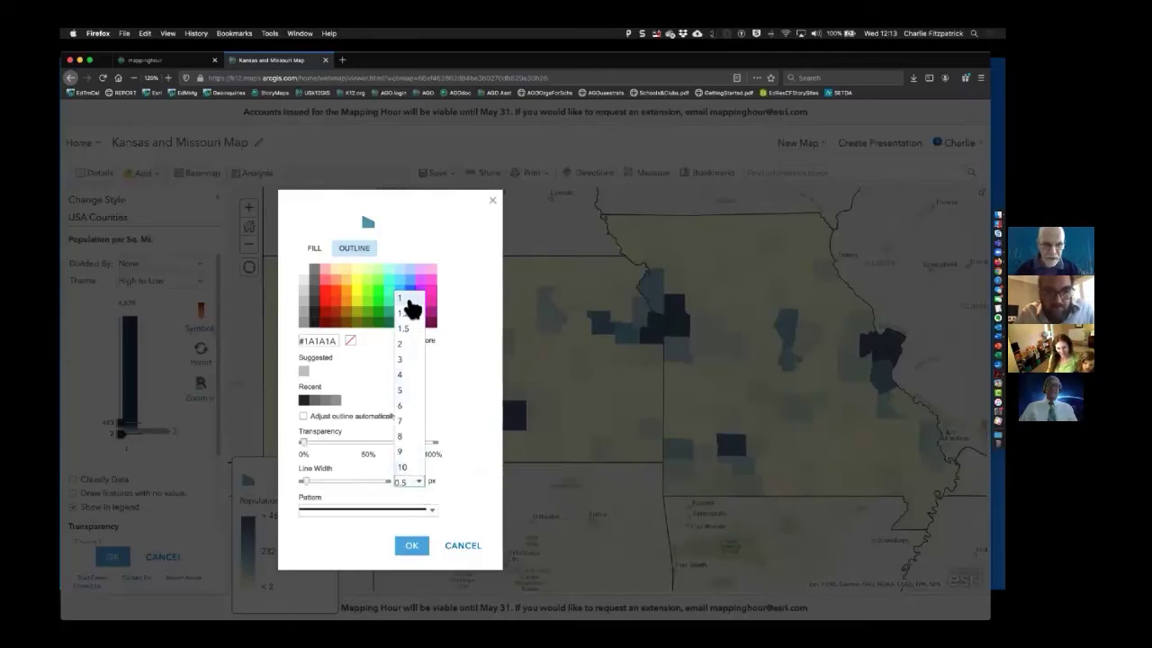
left_click(410, 306)
left_click(418, 552)
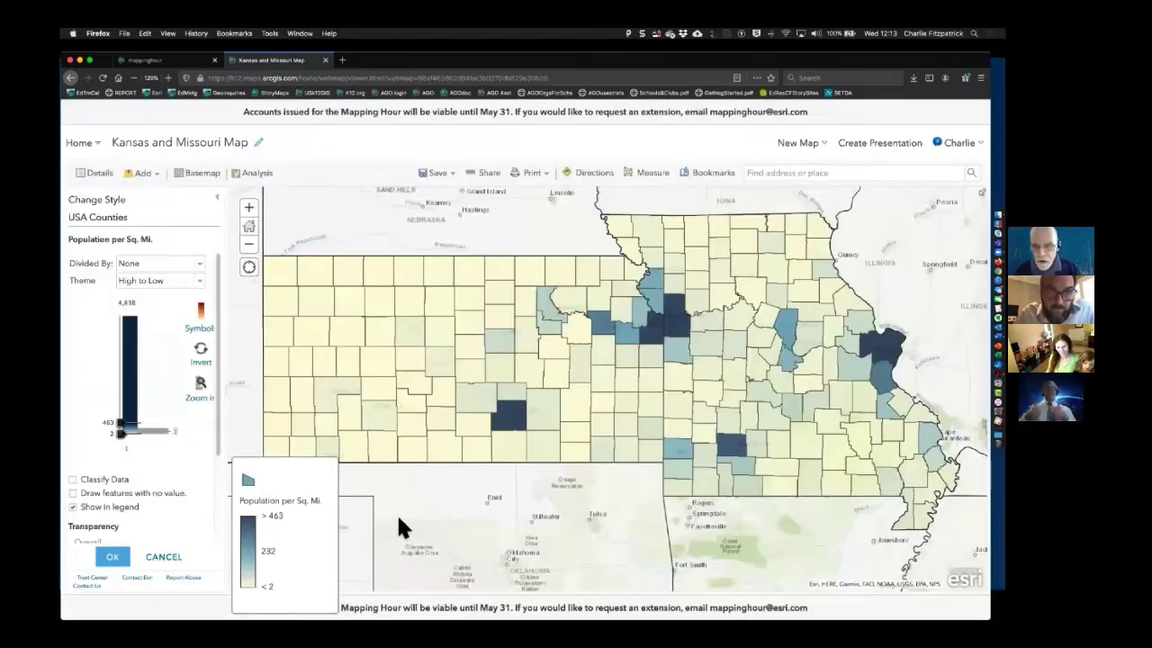
left_click(120, 558)
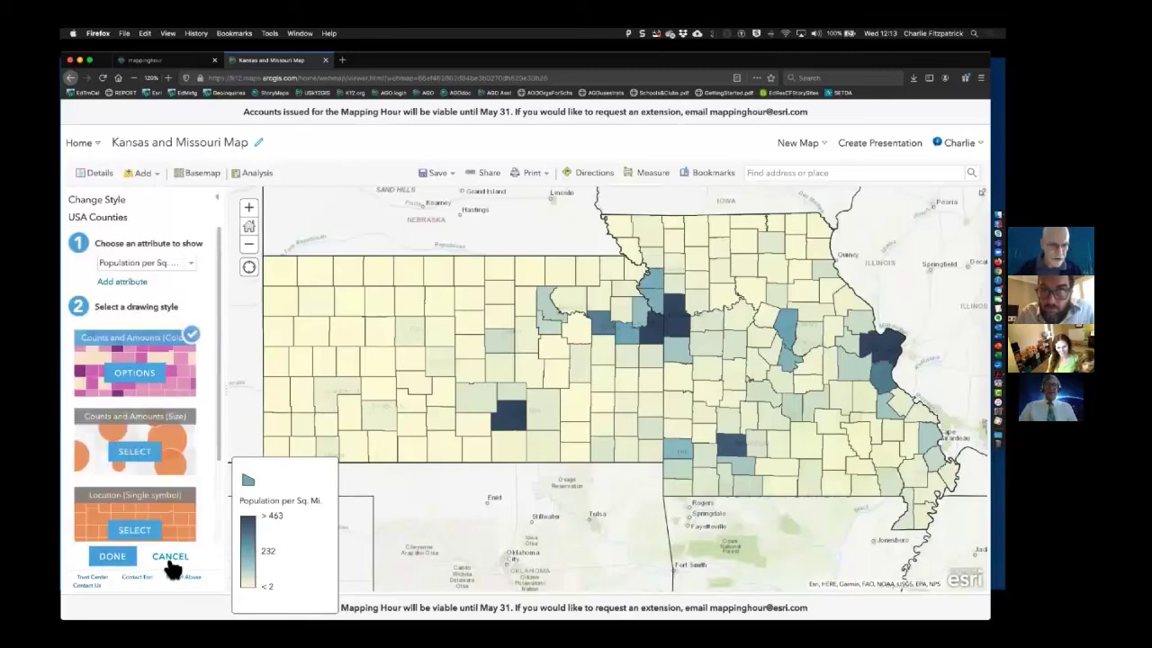
left_click(126, 560)
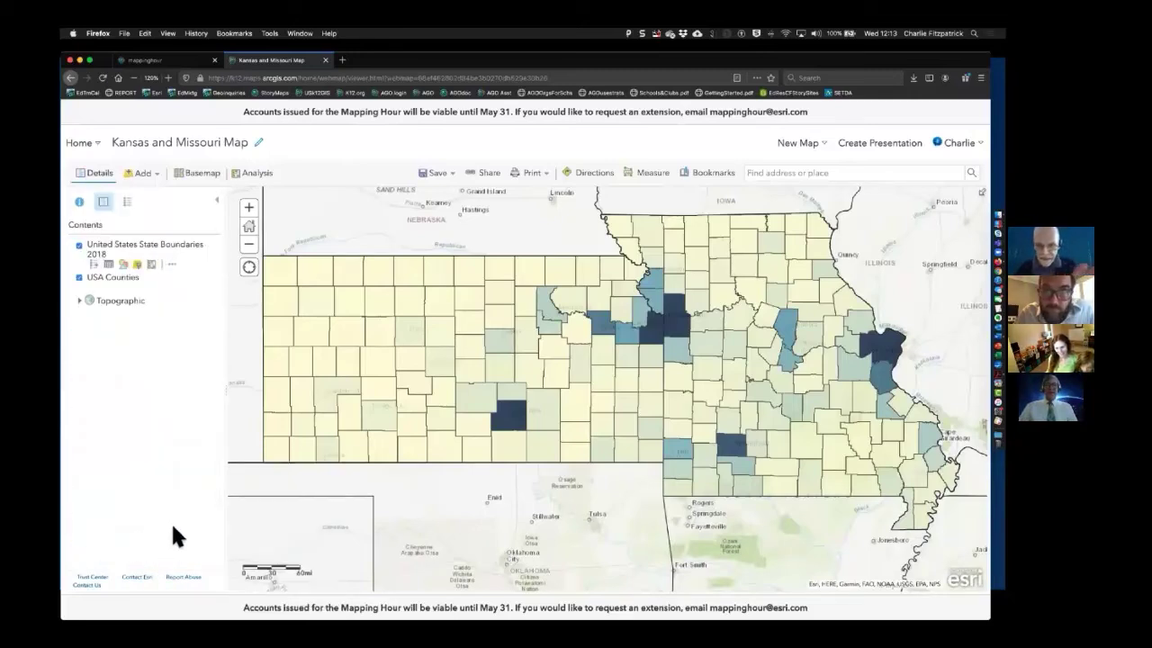
Step: Open the state boundaries symbol settings and remove the state fill colour
left_click(123, 261)
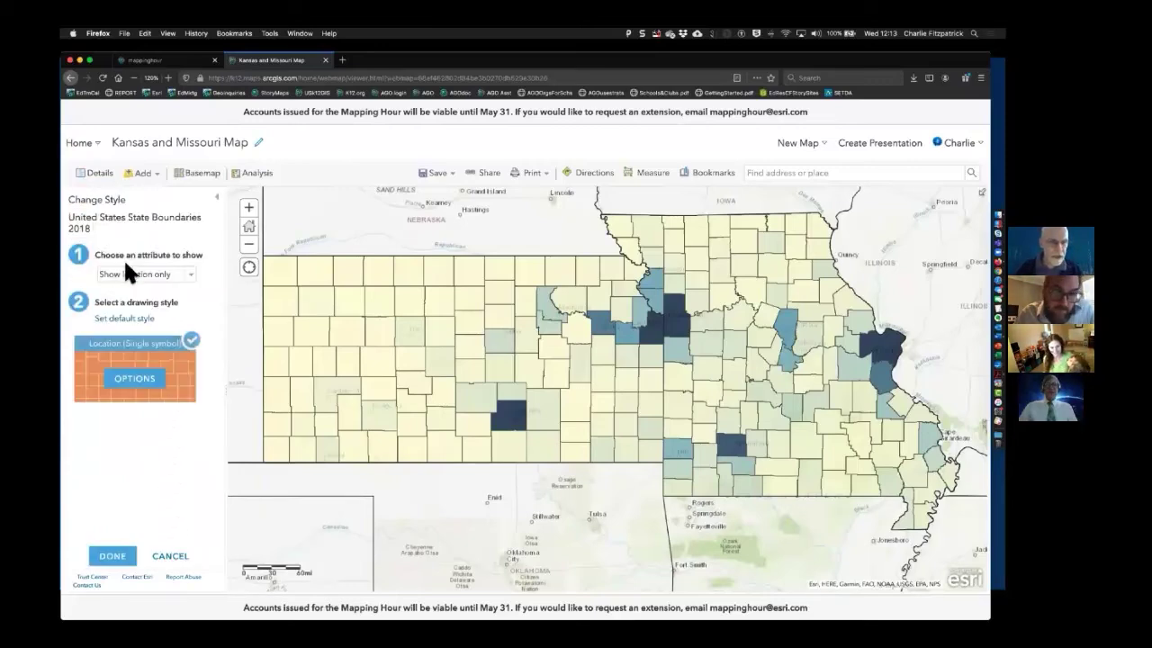
left_click(135, 379)
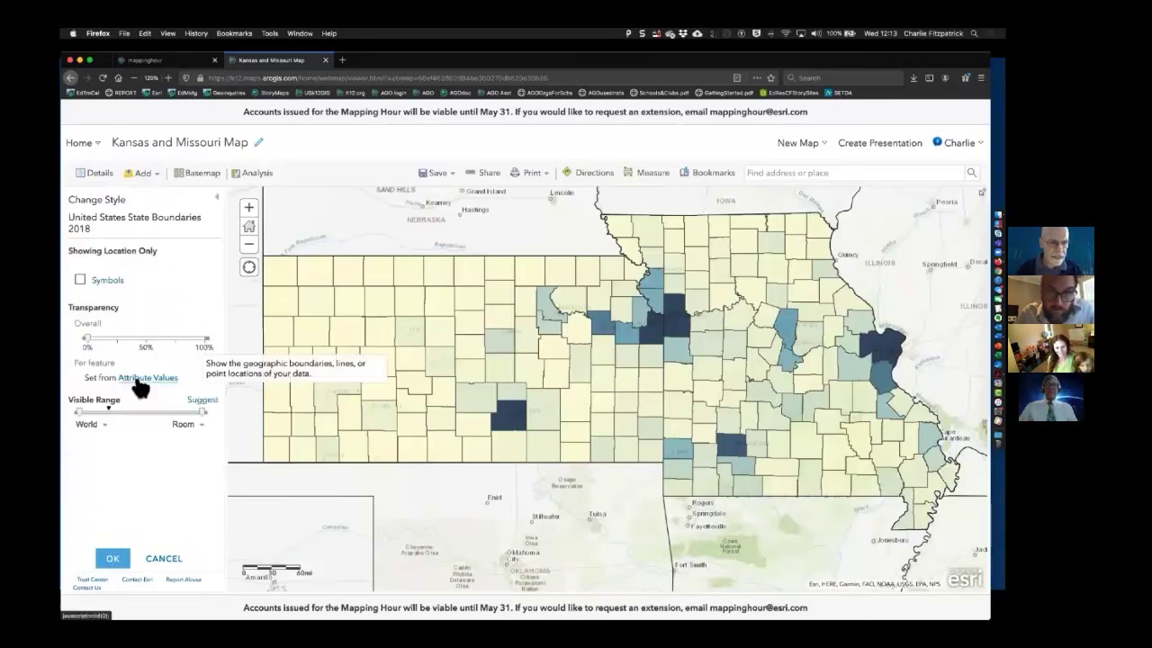
left_click(108, 278)
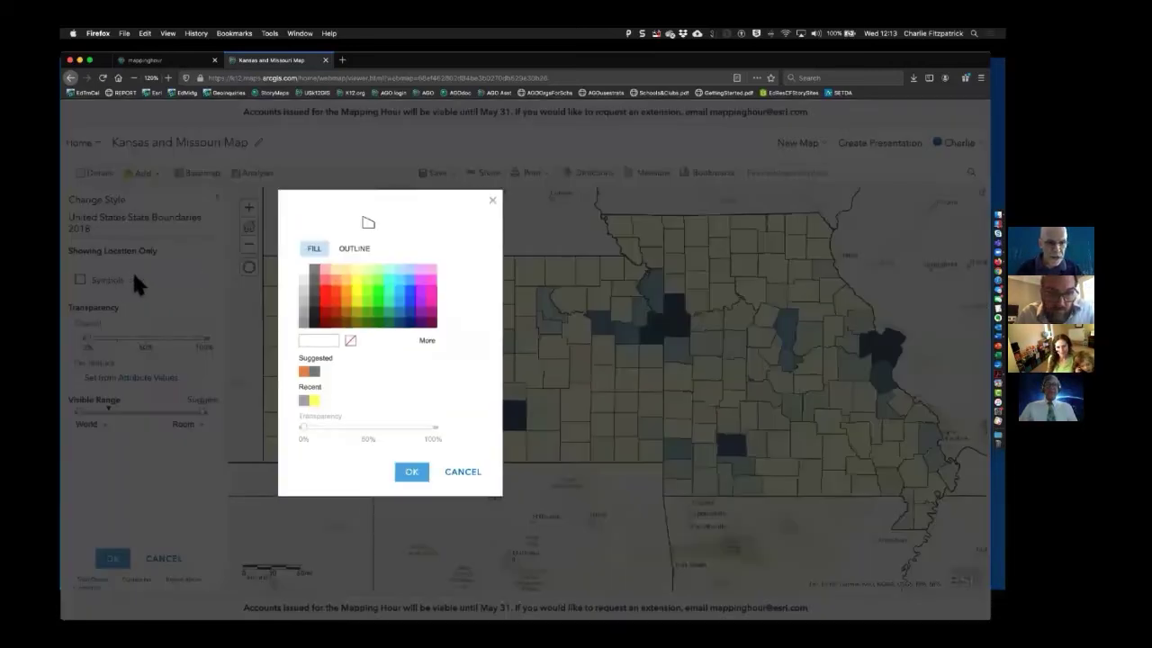
left_click(315, 324)
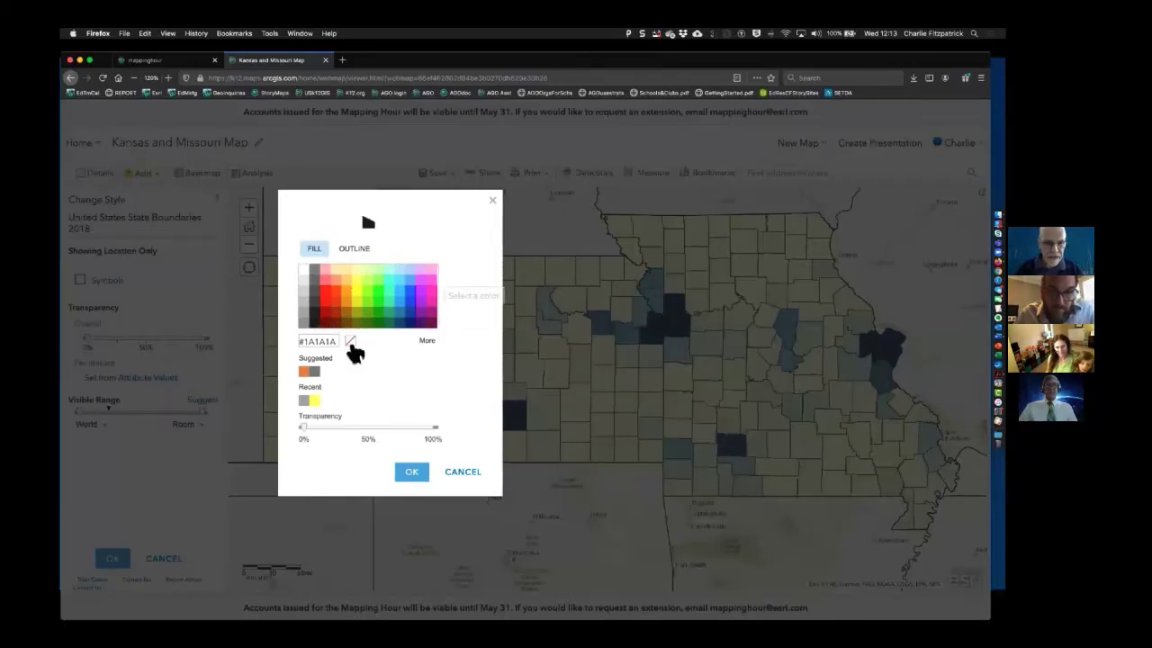
left_click(351, 342)
Step: Set the state outline width to 3 and apply the new boundary style
left_click(353, 249)
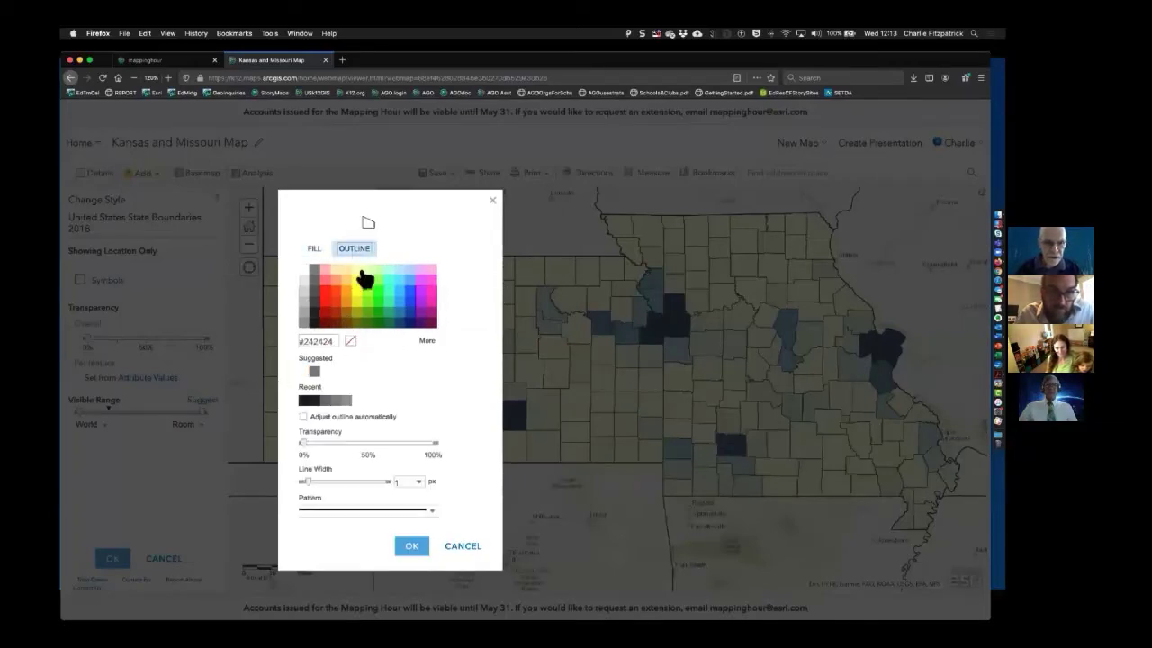
left_click(420, 483)
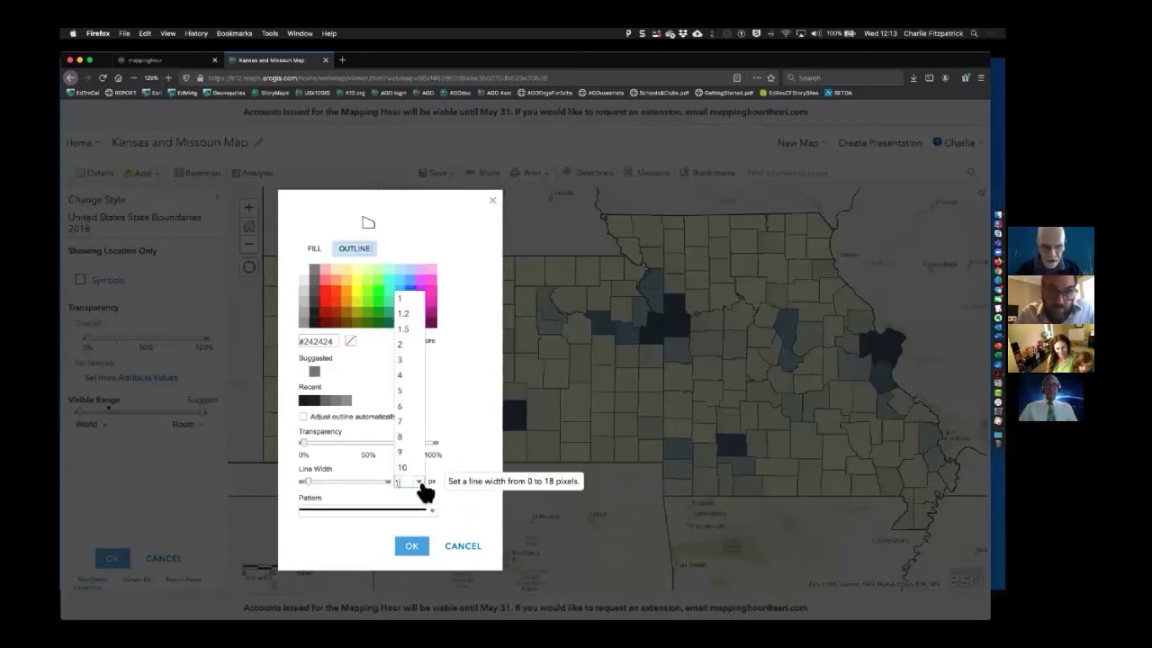
left_click(404, 346)
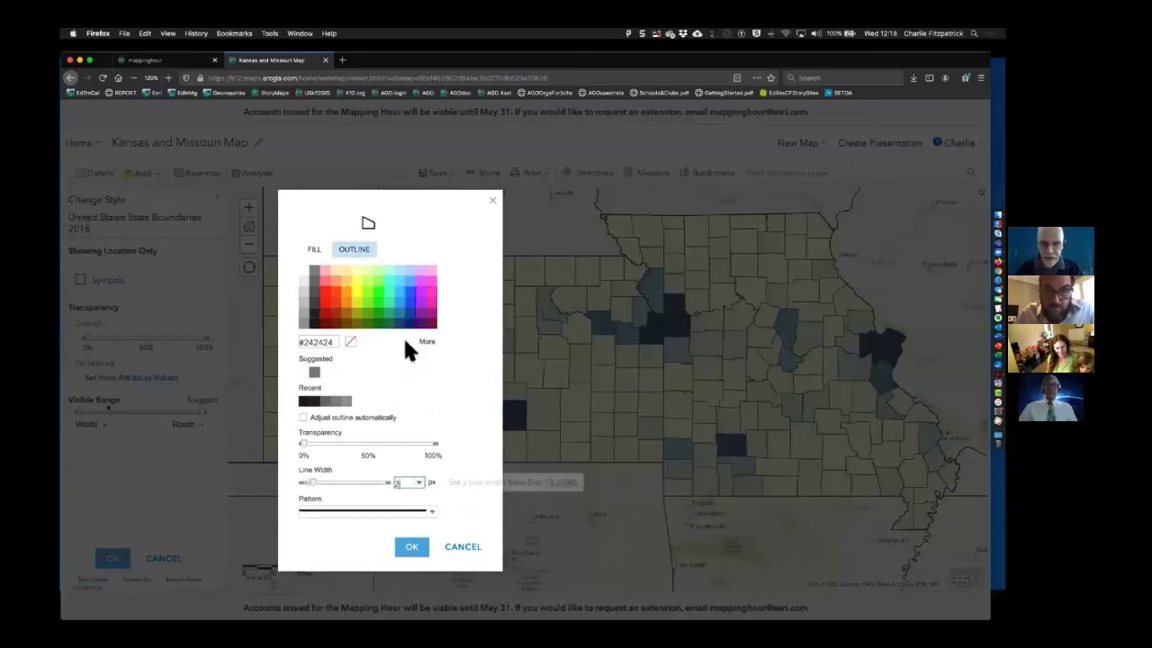
left_click(419, 484)
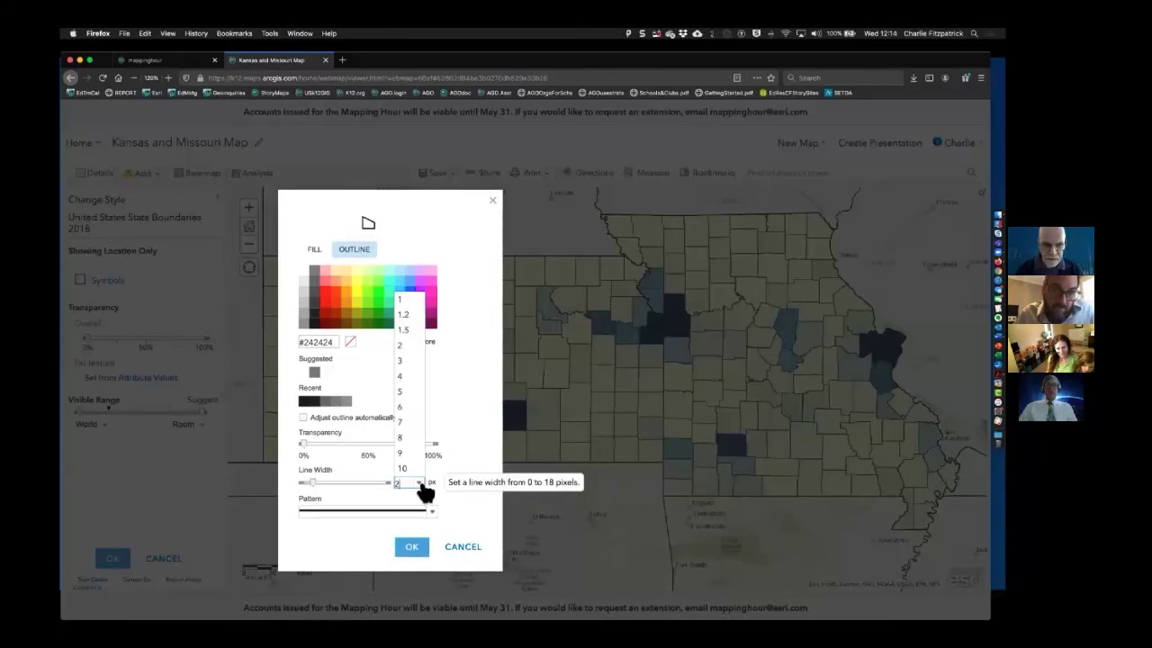
left_click(406, 365)
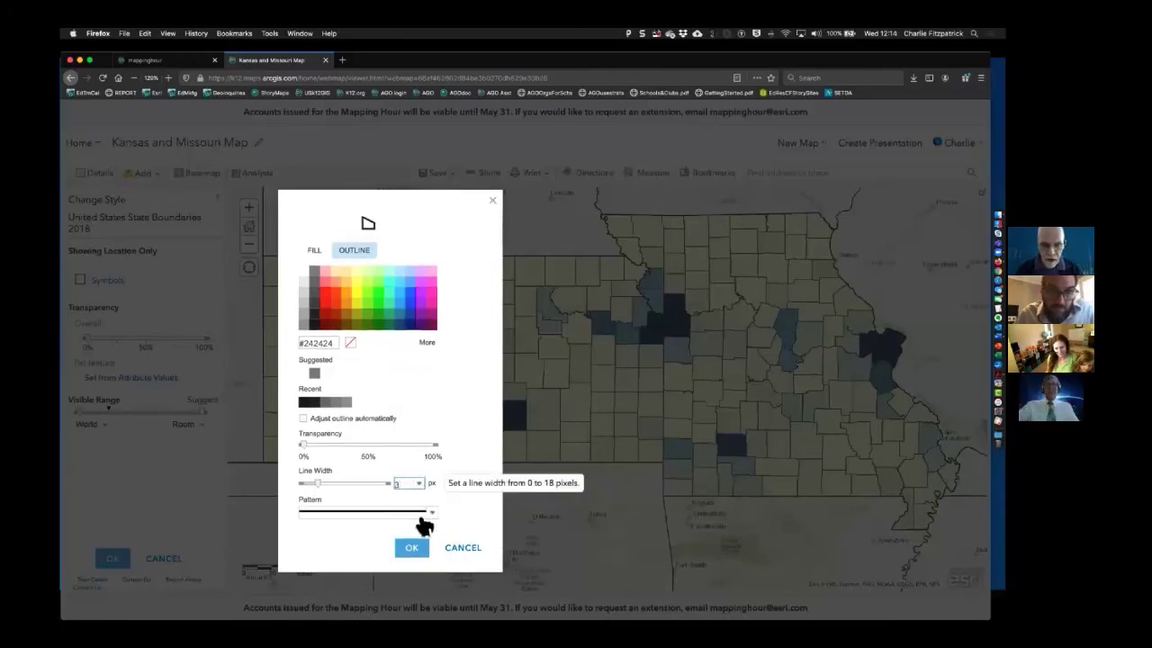
left_click(412, 548)
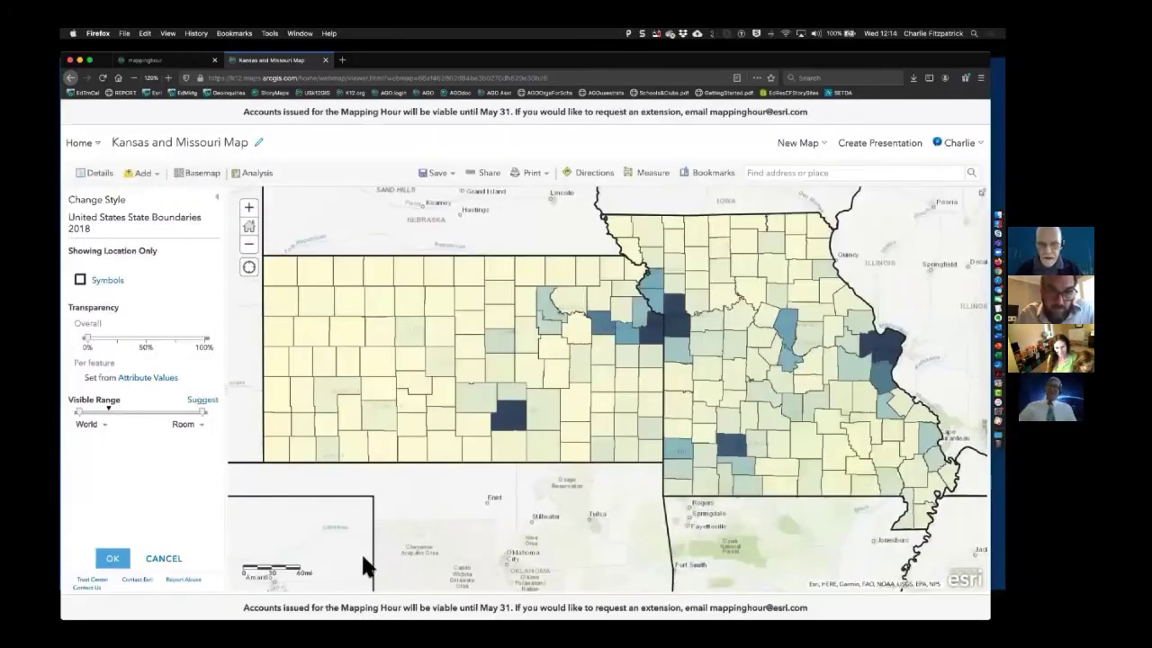
left_click(124, 564)
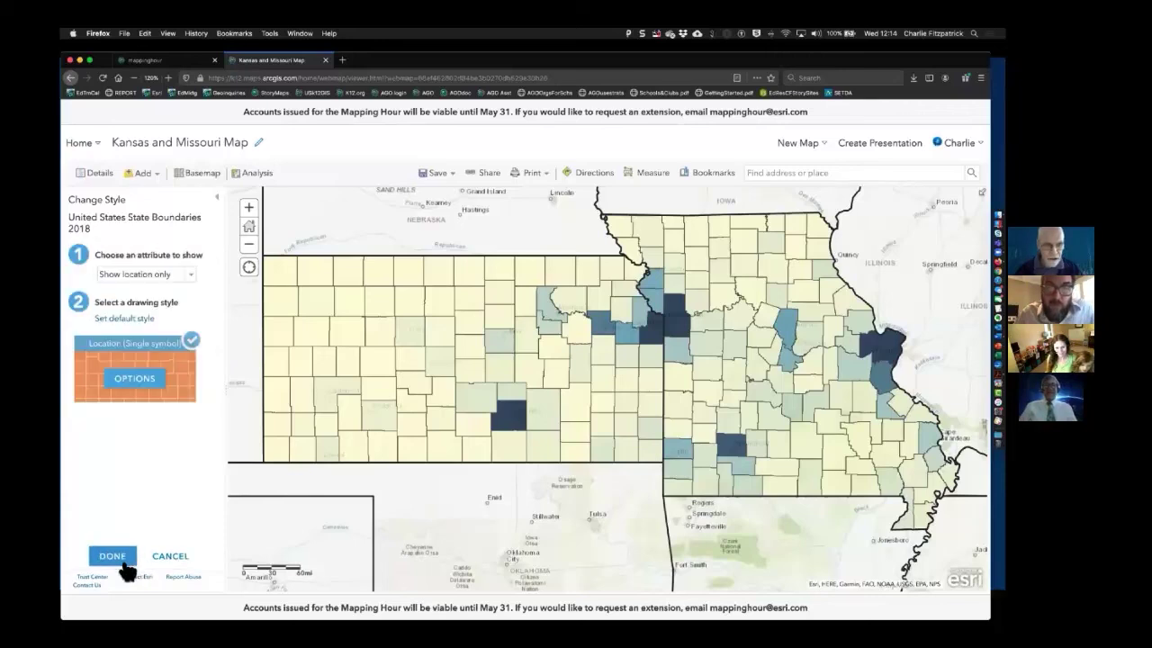
left_click(123, 561)
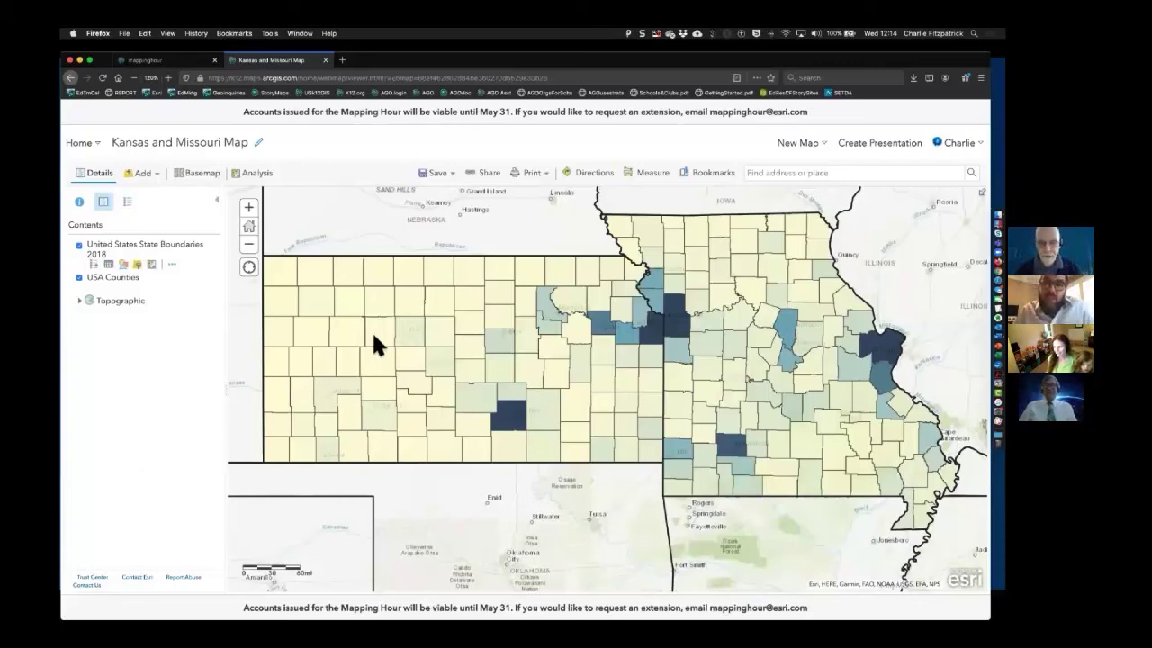
Step: Print the Kansas and Missouri Map with its legend, then return to the map viewer
left_click(544, 177)
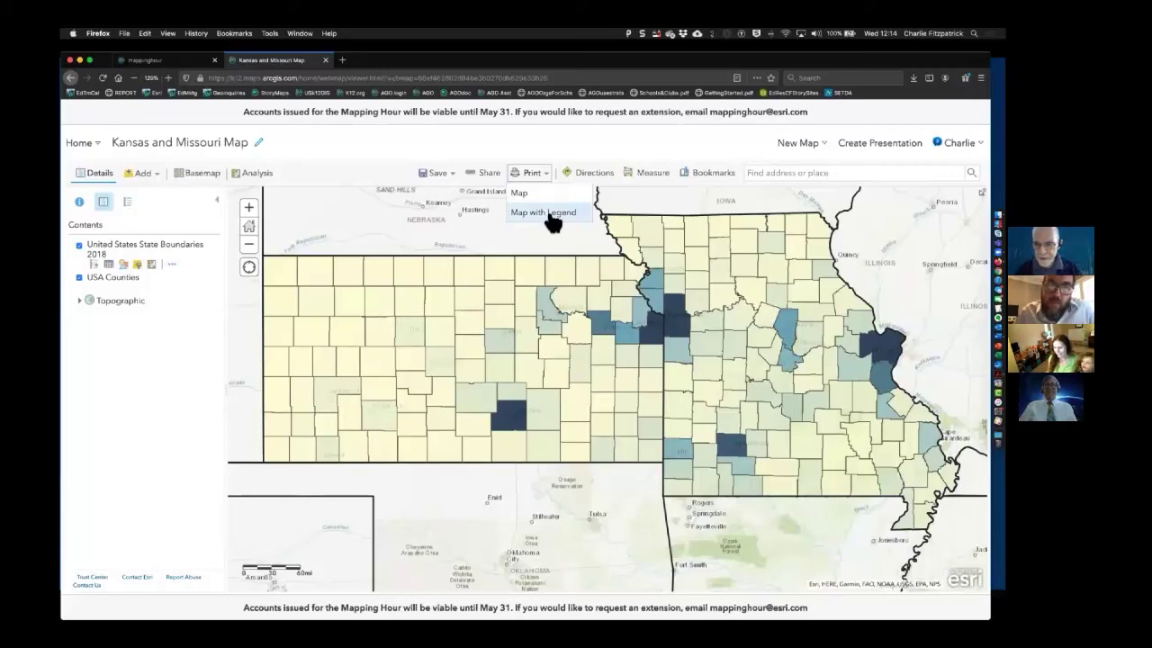
left_click(551, 216)
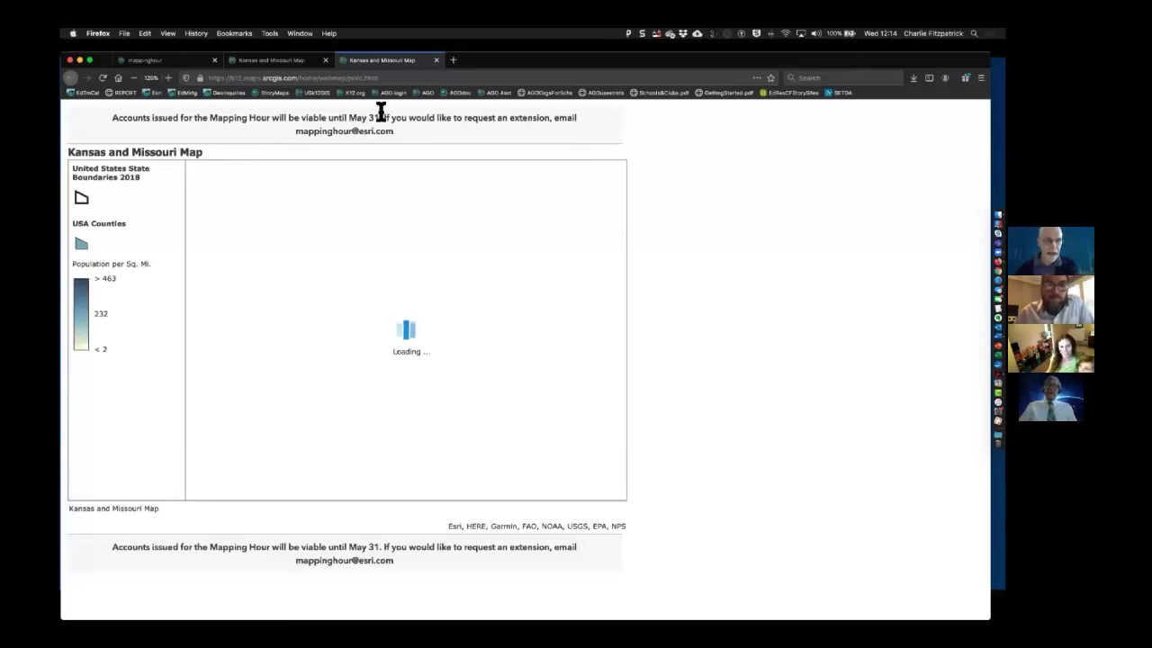
left_click(289, 61)
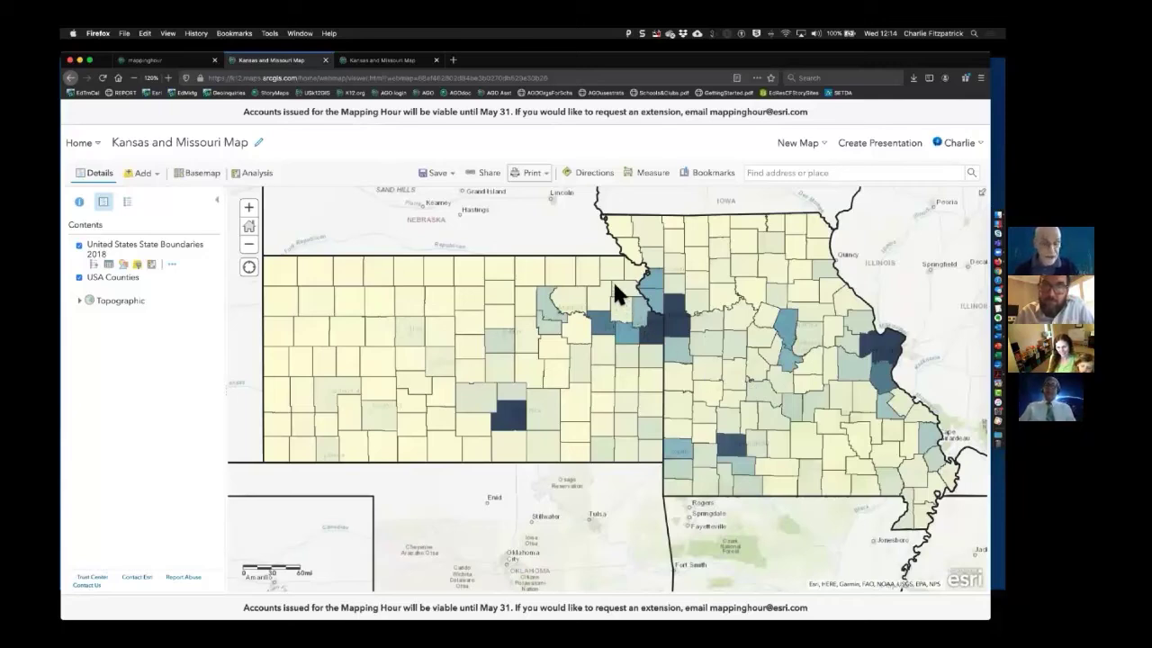
Step: Frame Kansas and Missouri fully in view and save the map to My Content
left_click_drag(617, 279, 706, 359)
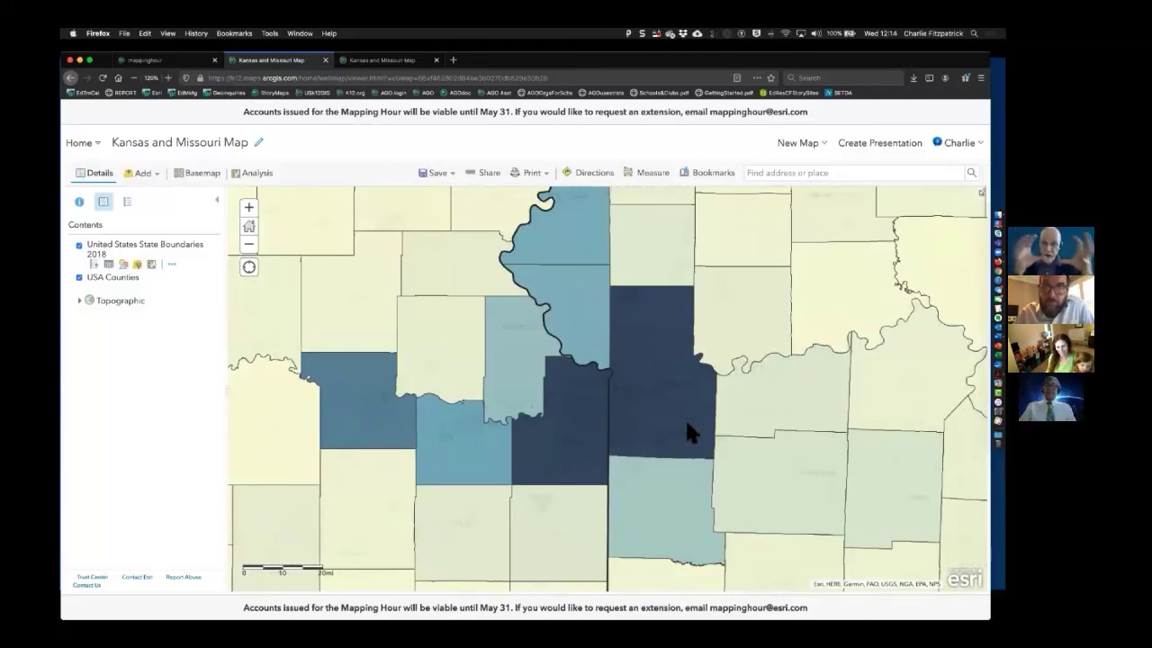
left_click(250, 244)
left_click(250, 246)
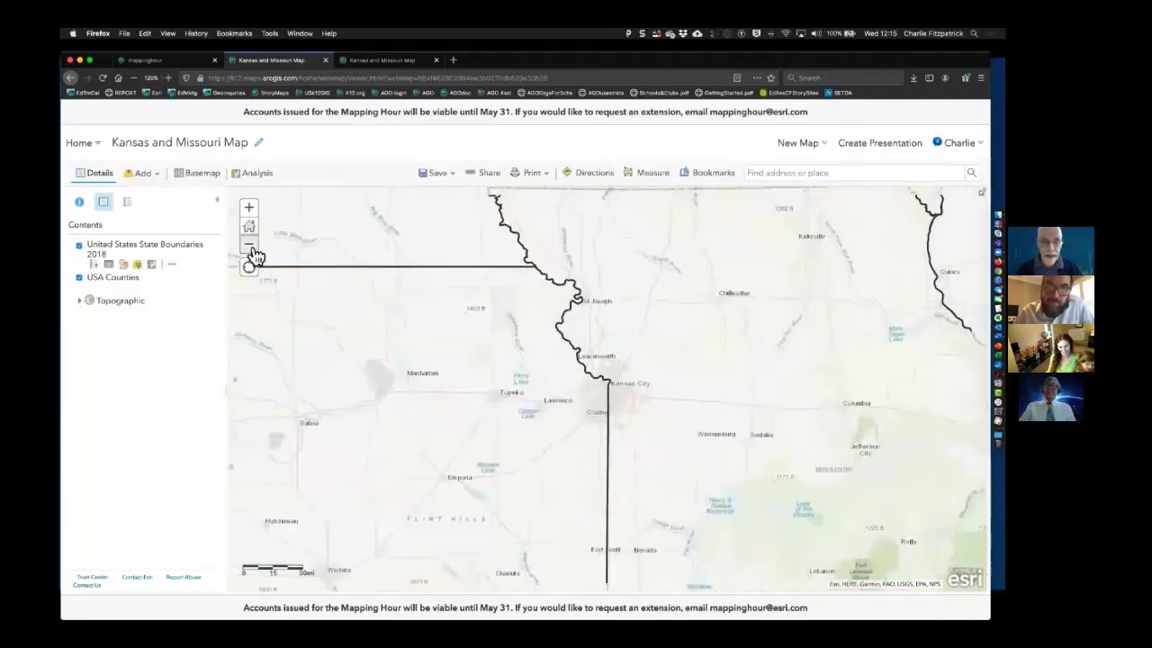
left_click_drag(483, 319, 554, 294)
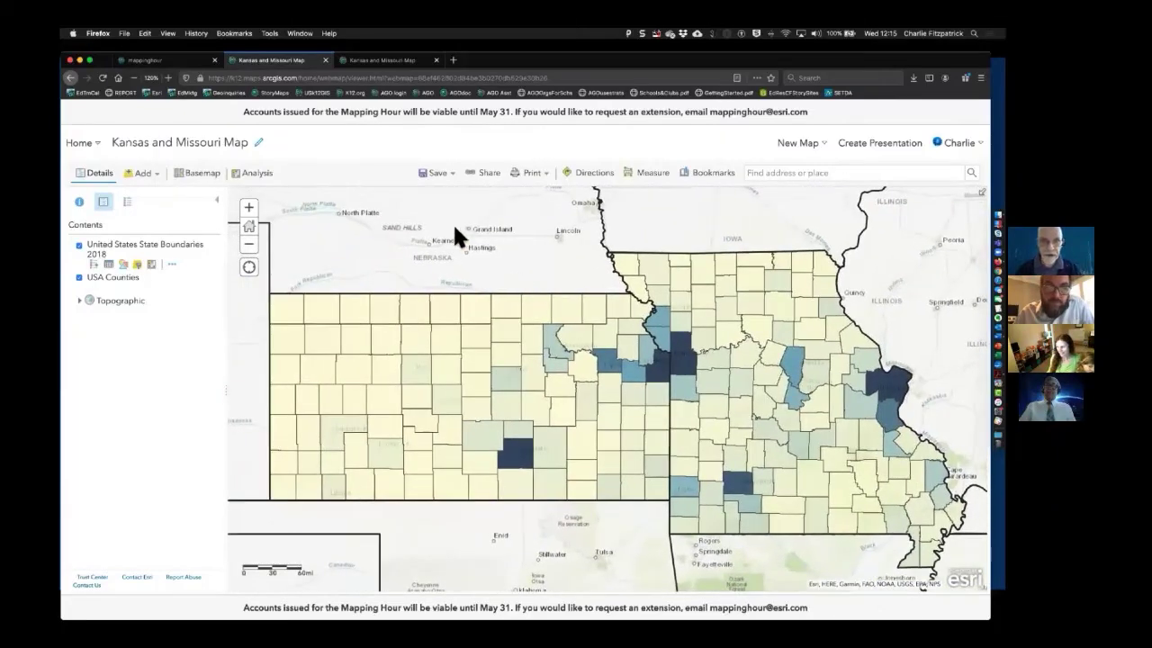
left_click(431, 174)
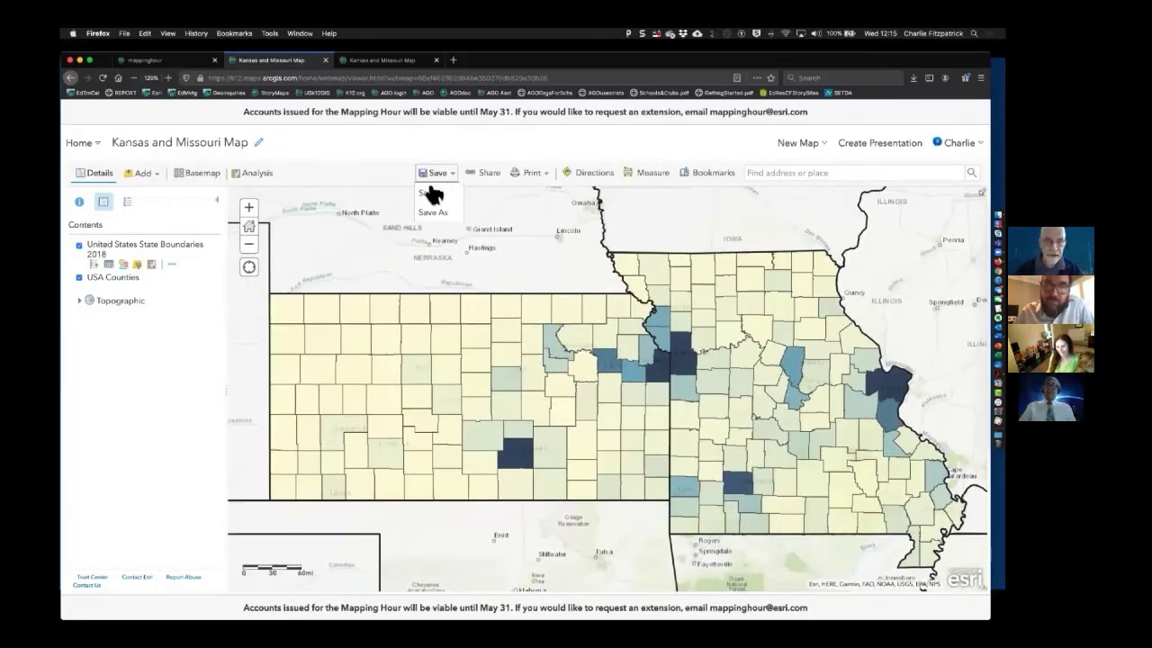
left_click(432, 193)
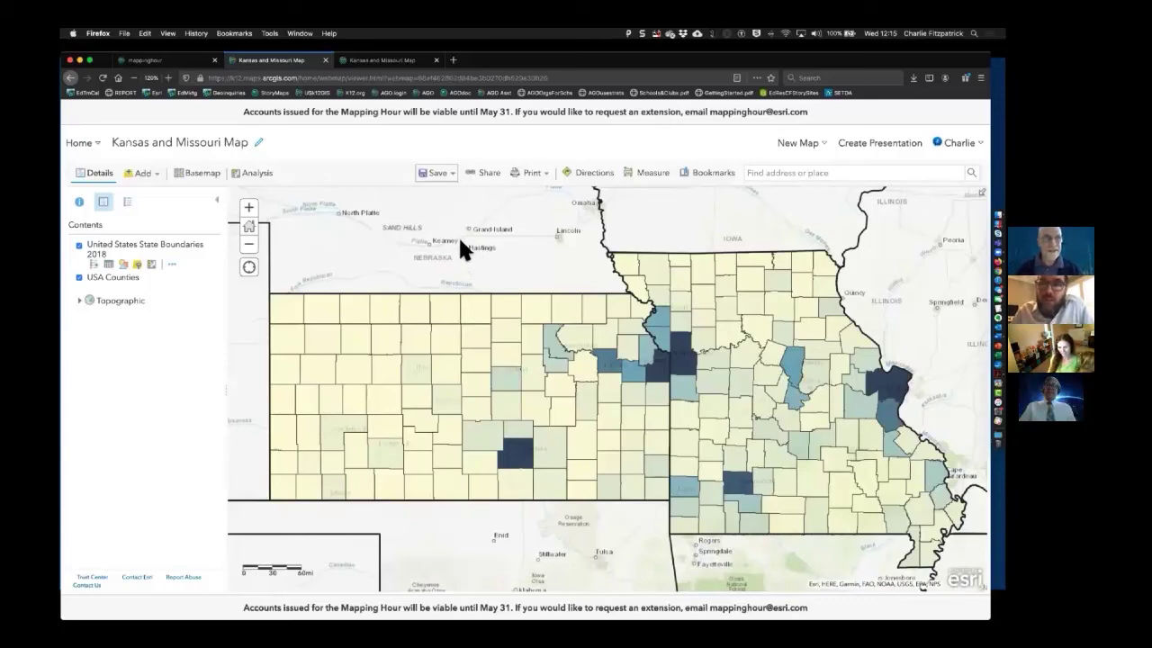
Step: Share the map with the Mapping Hour group and with Everyone (public)
left_click(487, 177)
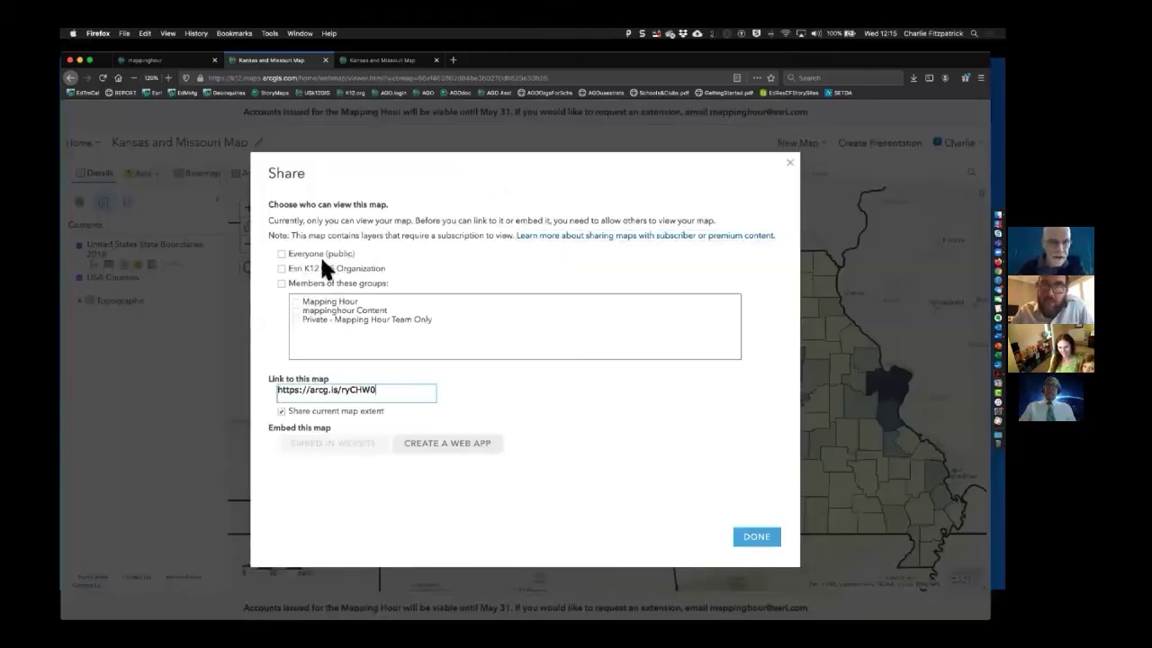
left_click(297, 302)
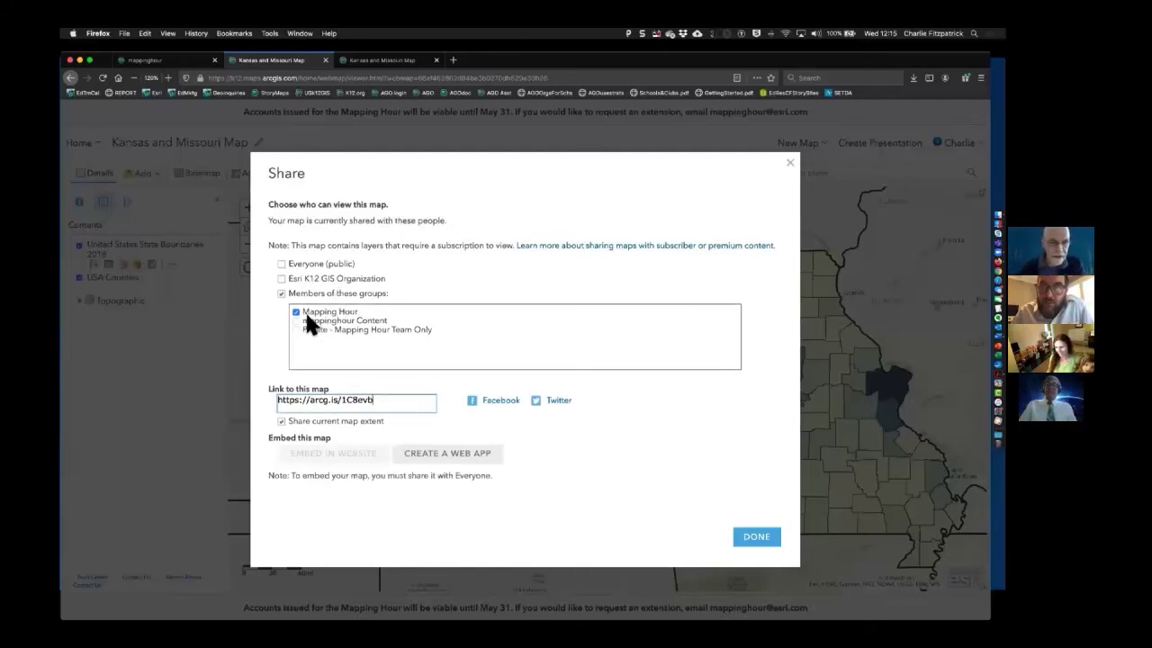
left_click(283, 259)
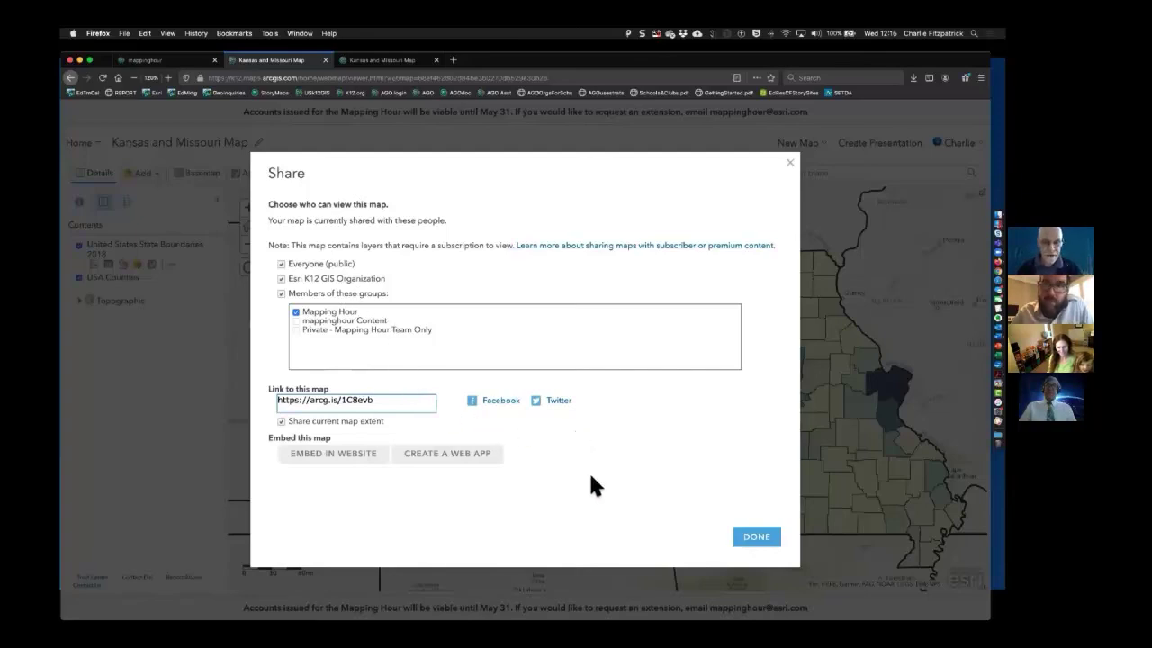
left_click(758, 539)
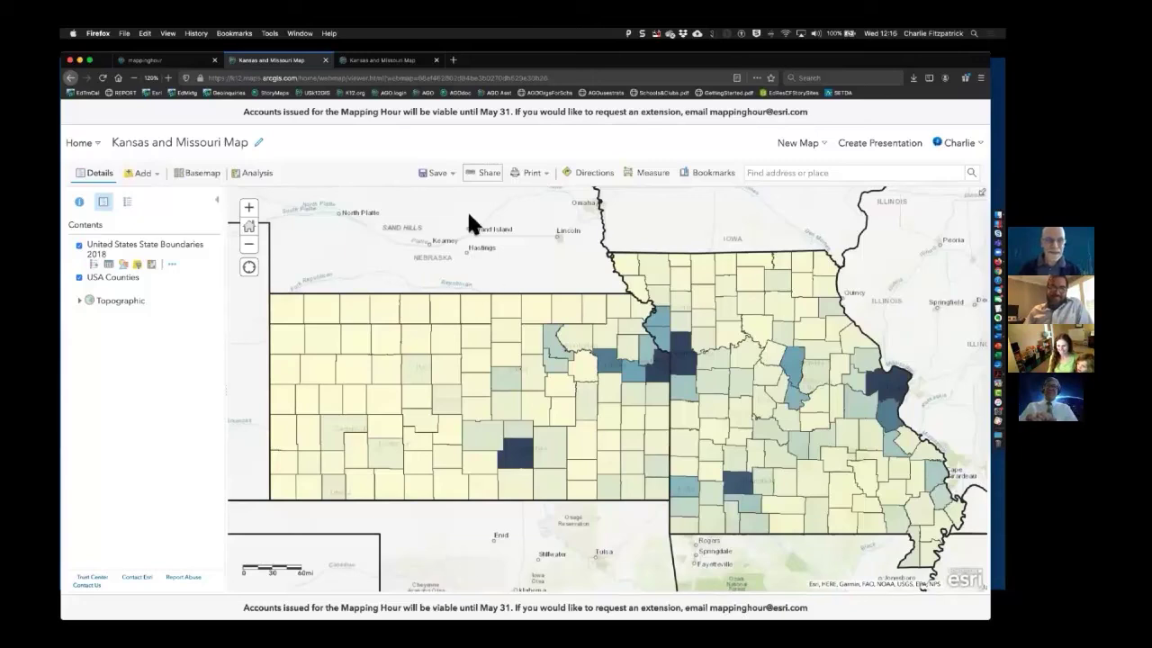
left_click(439, 177)
Step: Open the US K12 GIS map series in a new browser tab
left_click(440, 177)
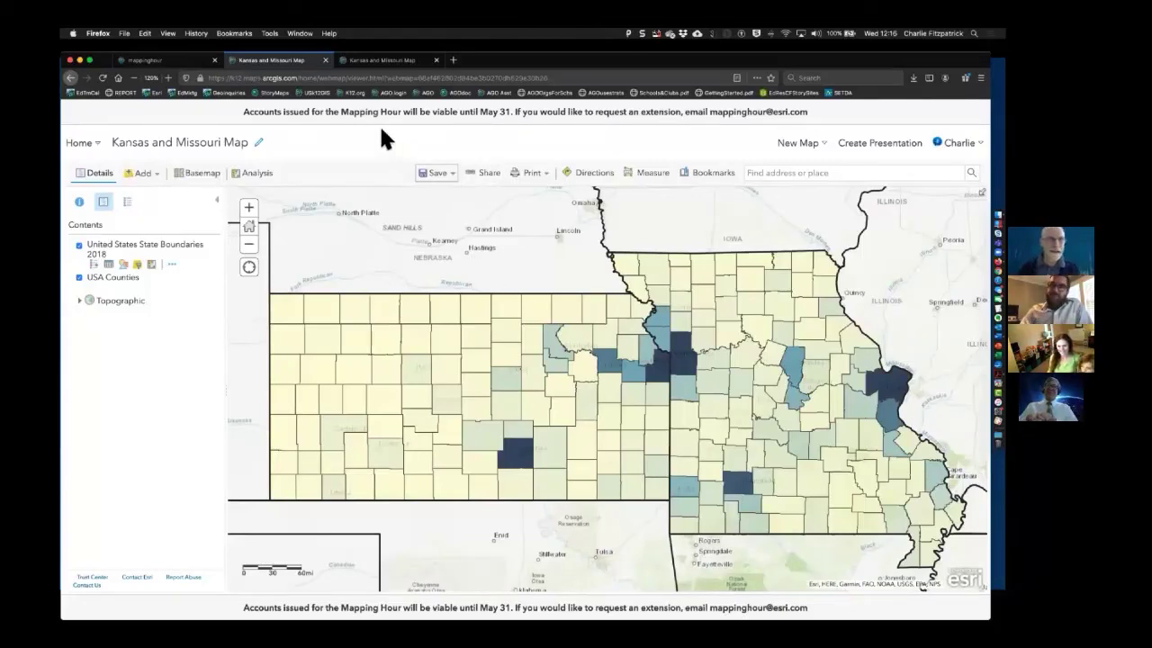
left_click(204, 64)
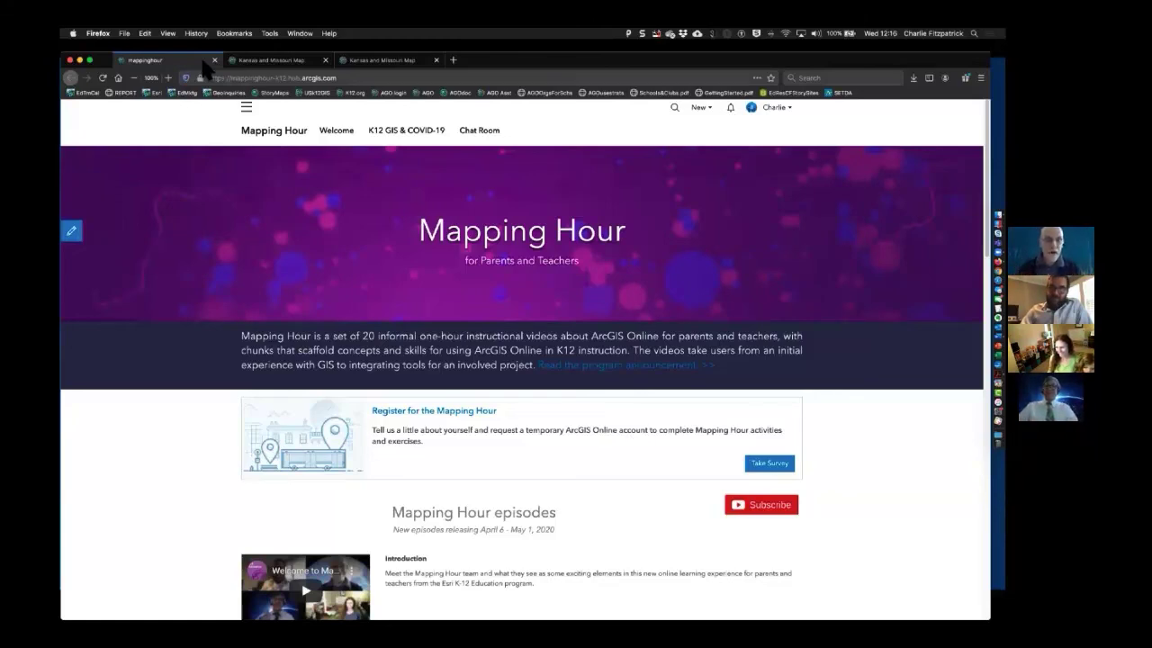
left_click(453, 60)
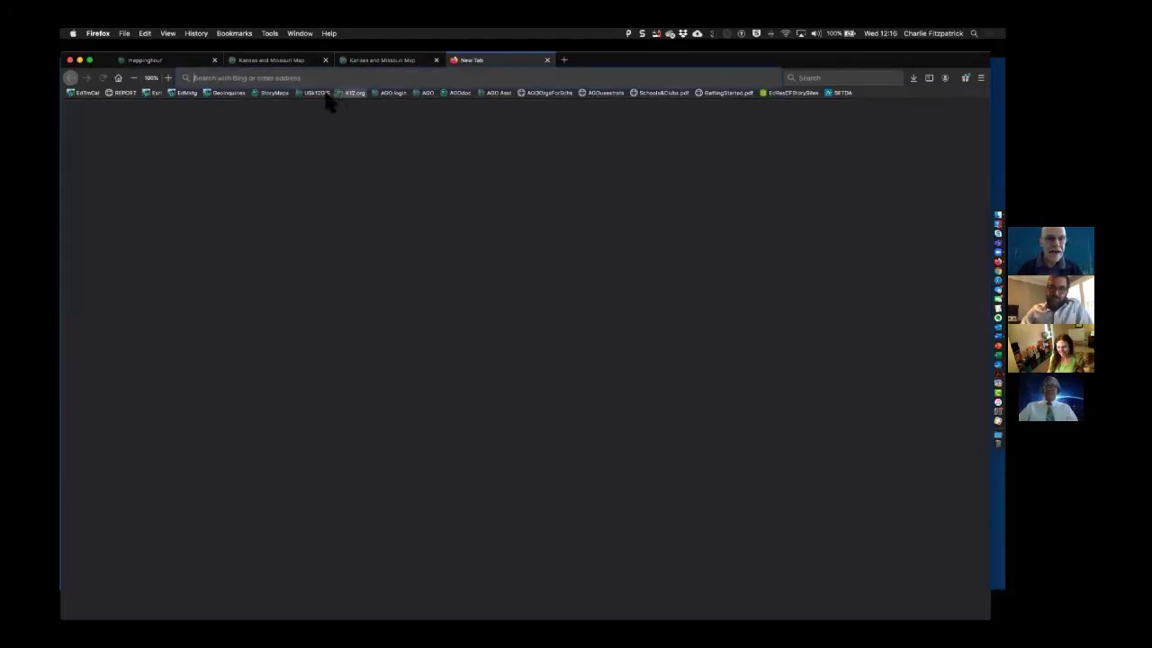
left_click(316, 95)
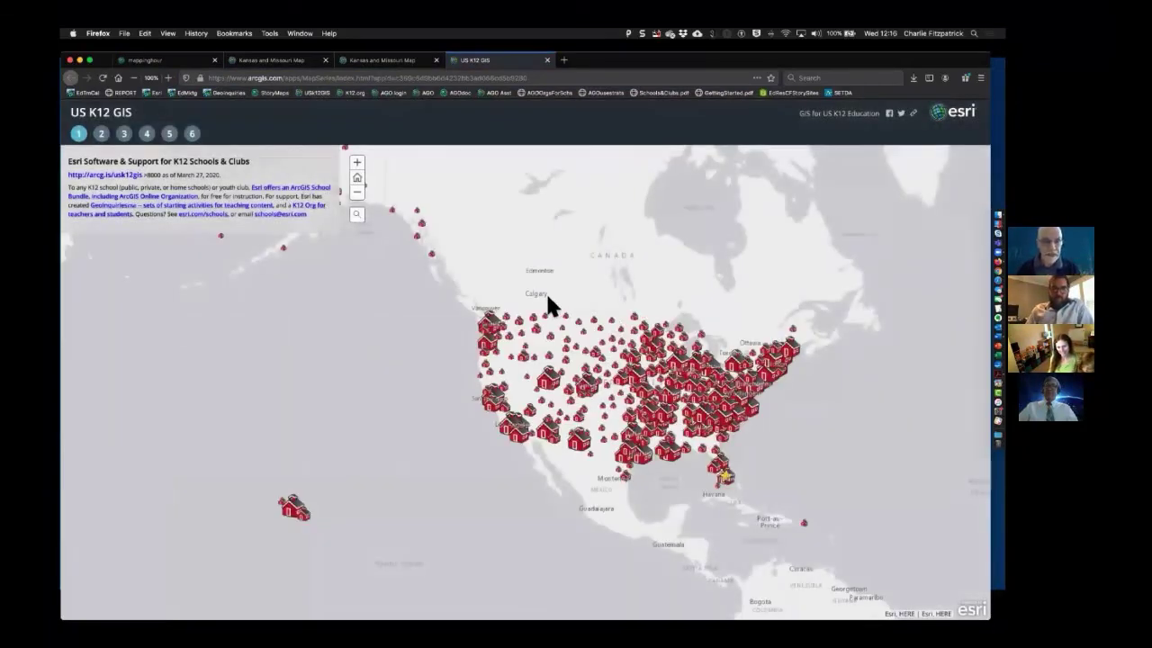
Step: Zoom in around Kansas City and show GeoMentors willing to help educators
left_click_drag(461, 294, 834, 475)
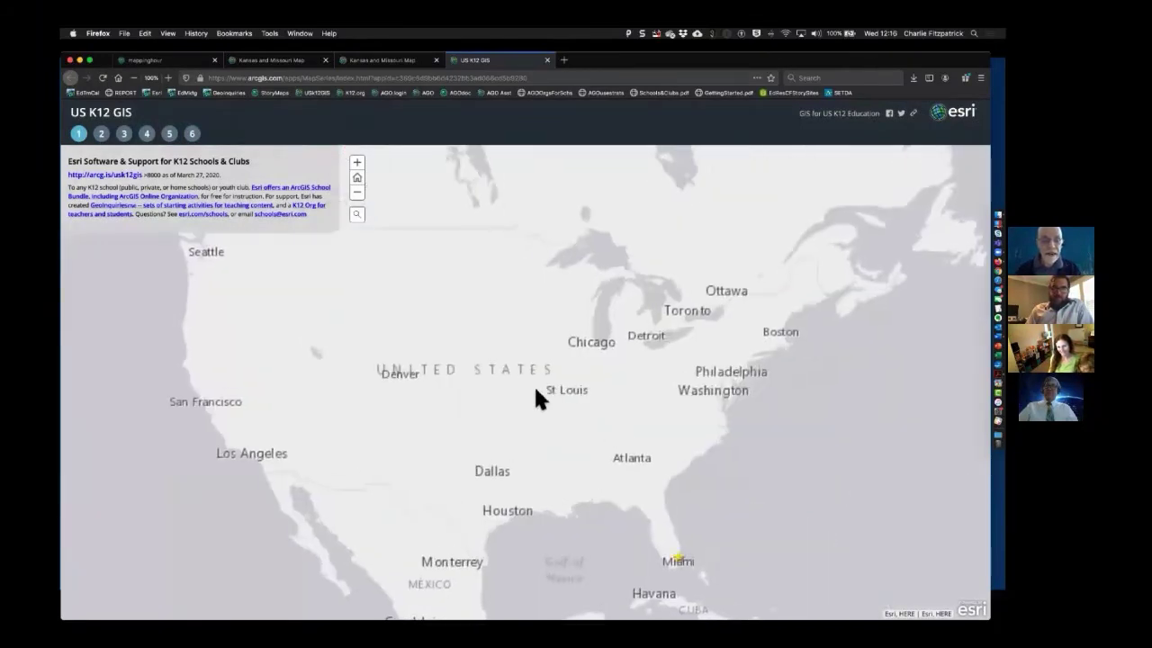
left_click_drag(451, 306, 631, 468)
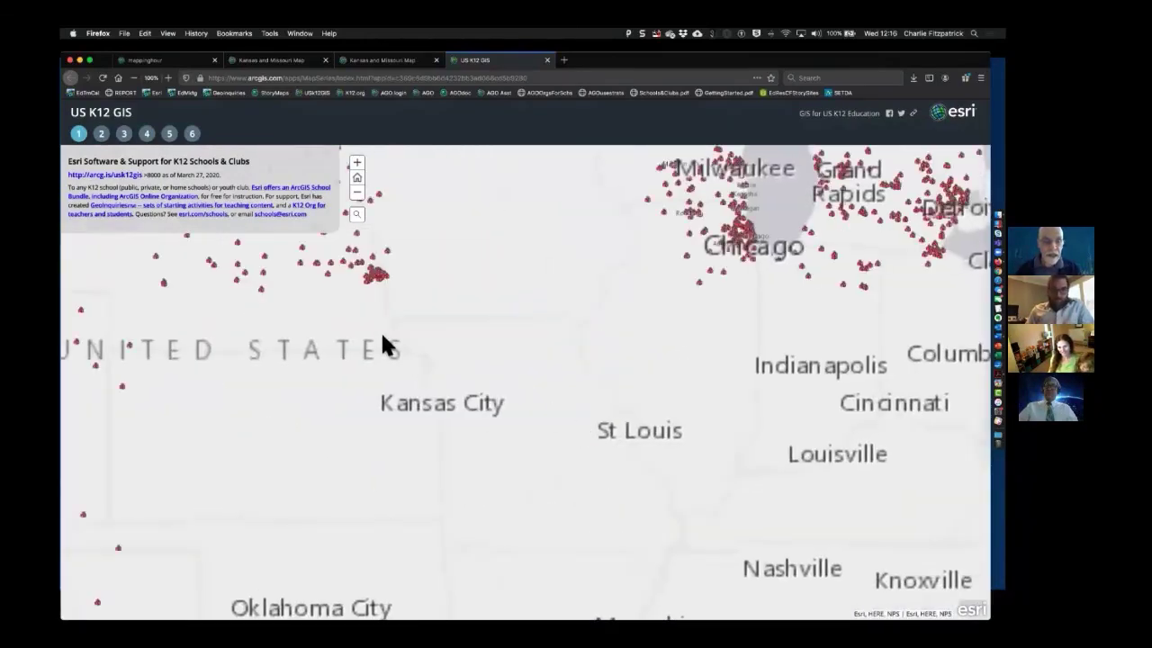
left_click_drag(355, 331, 522, 470)
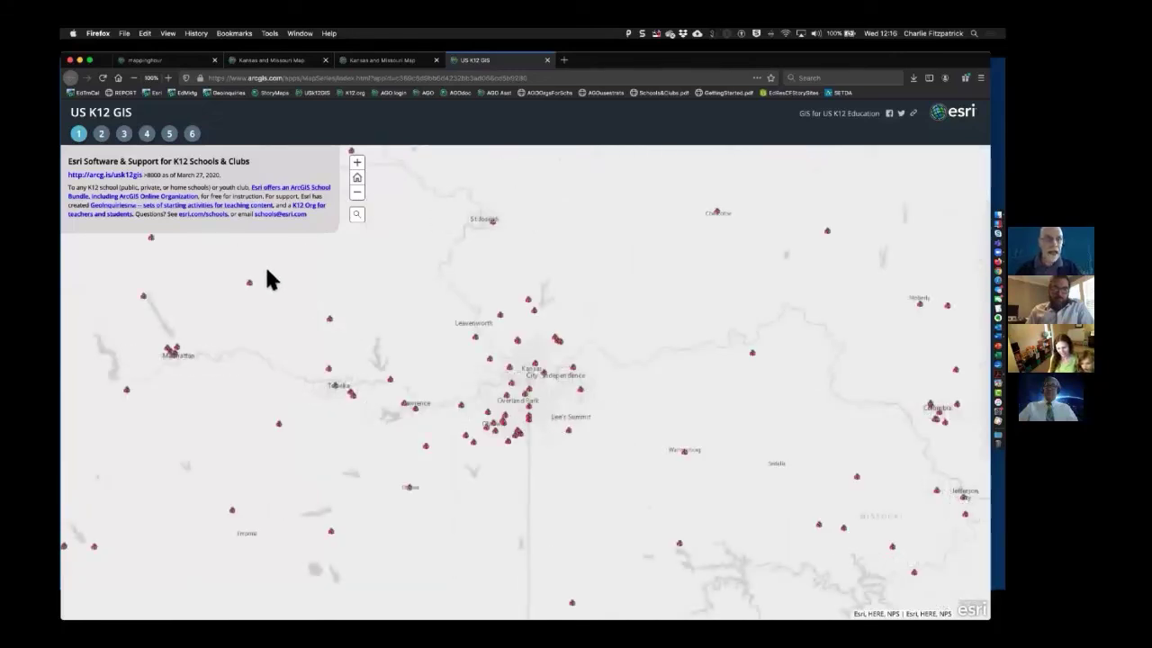
left_click(147, 135)
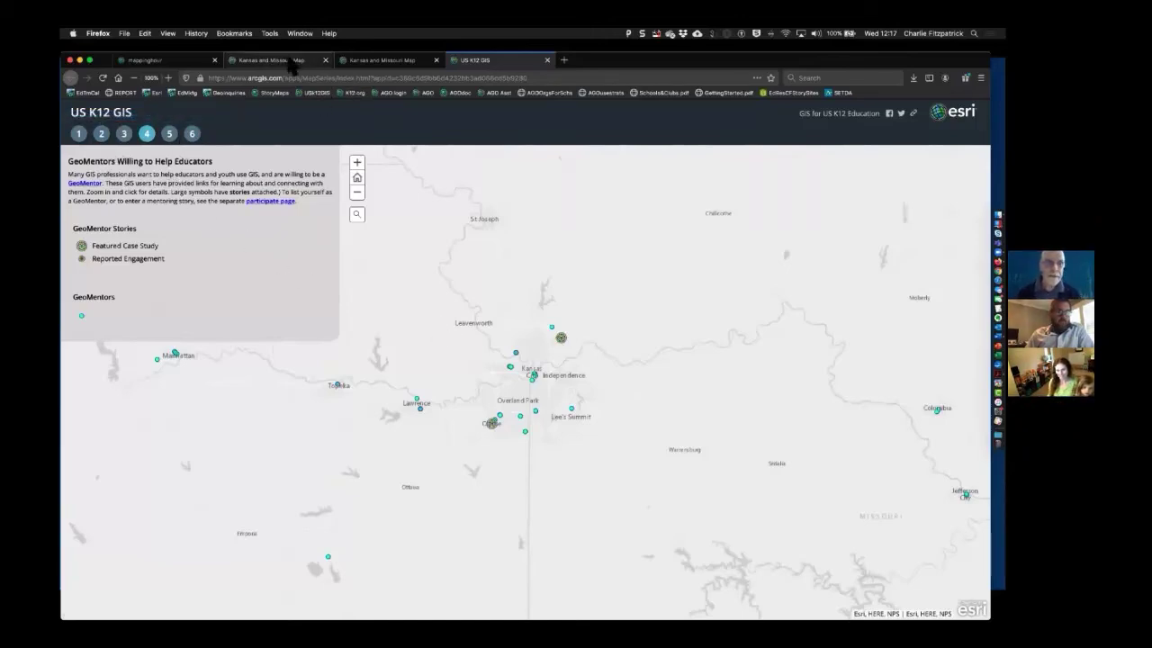
Step: Check the legend print layout, the Kansas–Missouri map and the Mapping Hour page, then leave Firefox
left_click(366, 63)
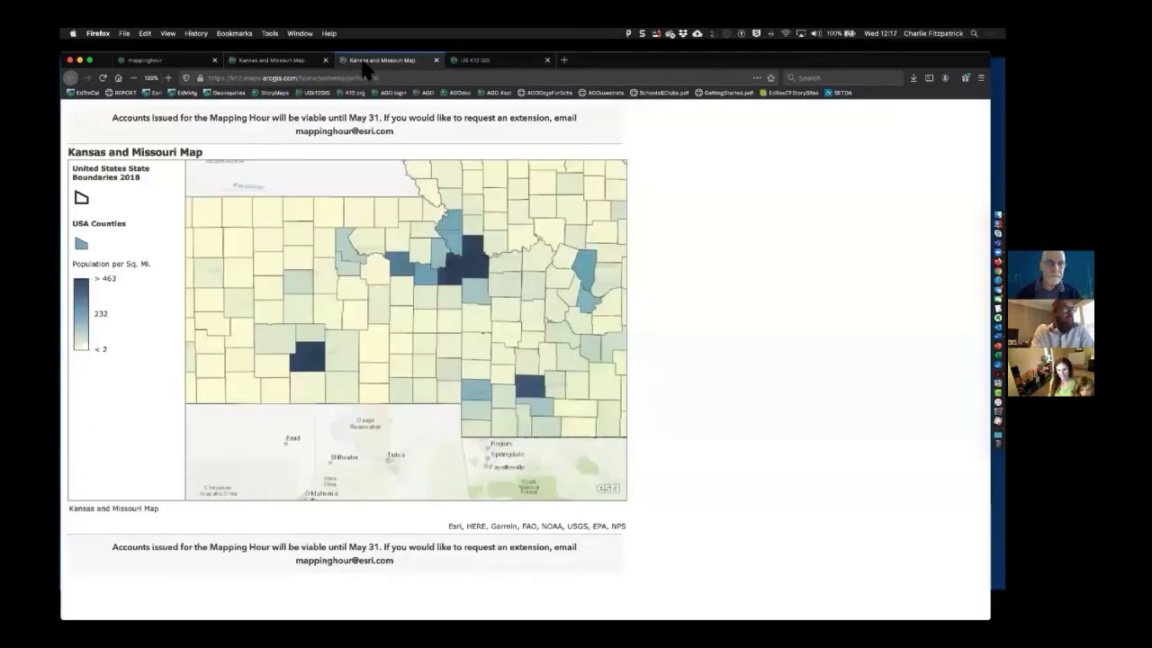
left_click(303, 63)
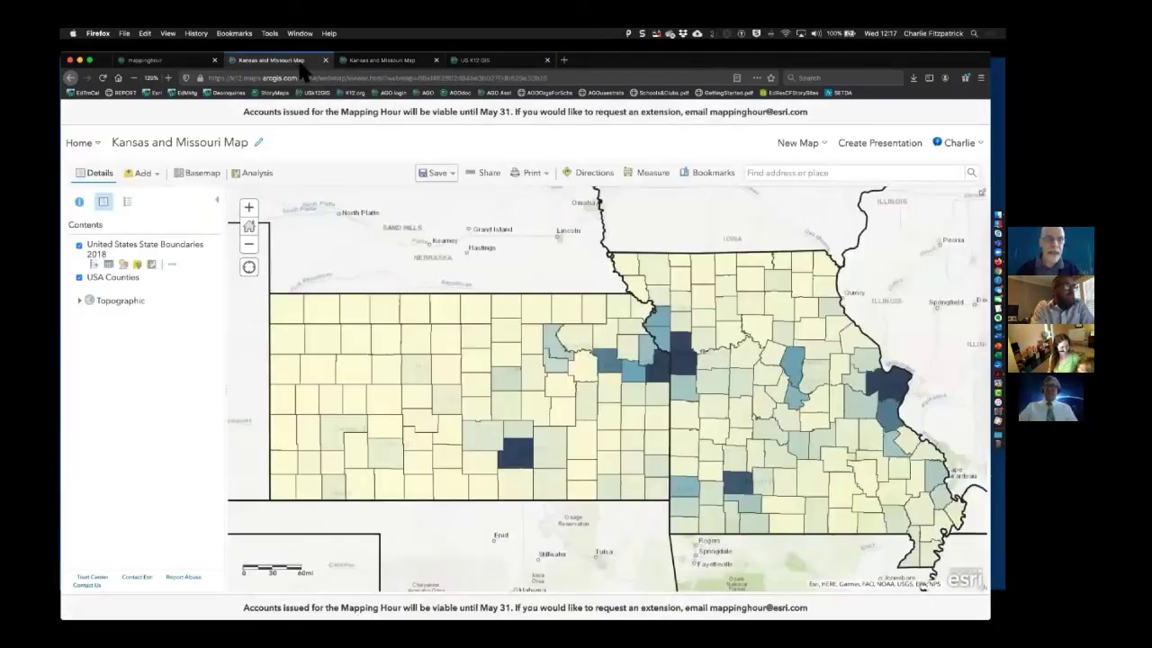
left_click(190, 61)
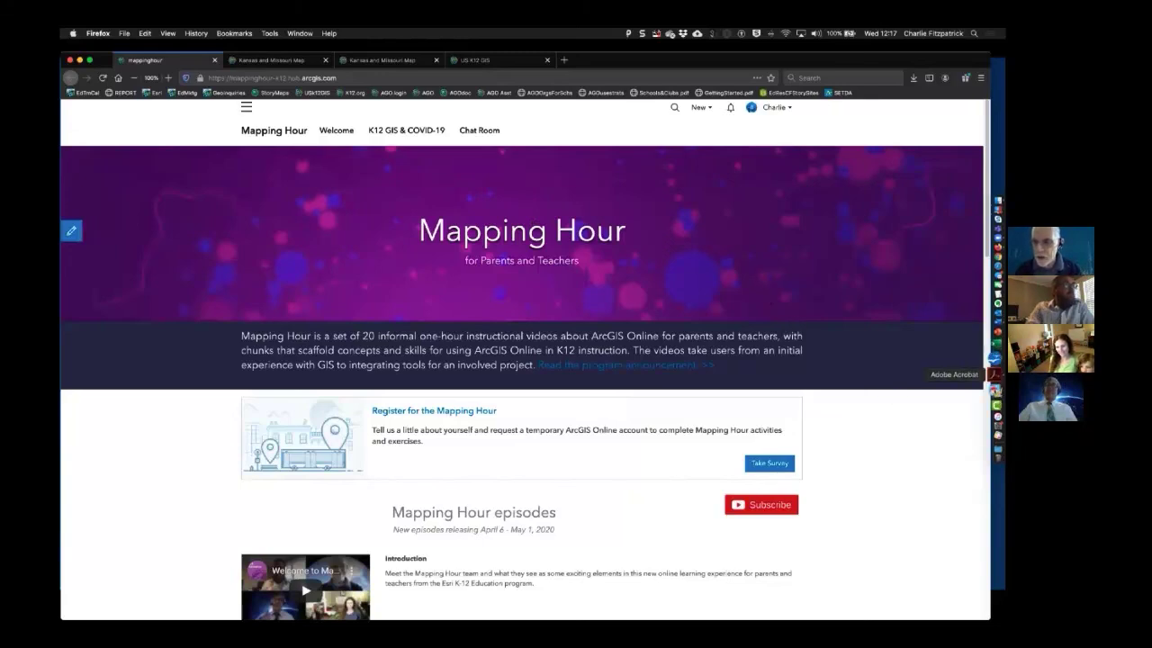
left_click(993, 374)
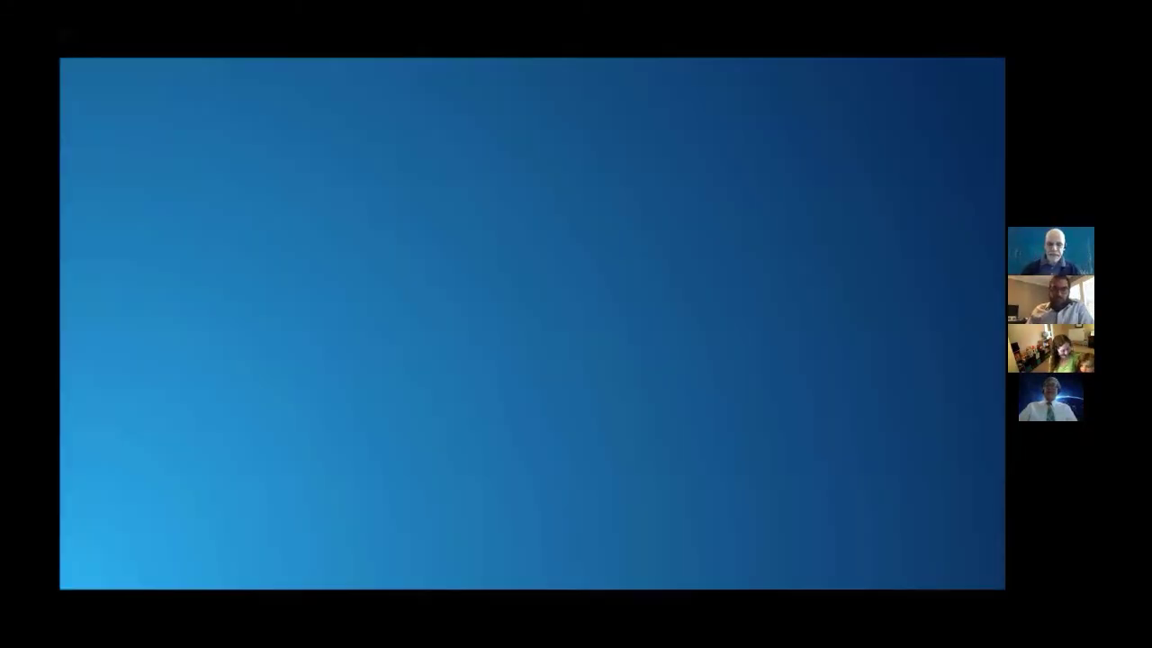